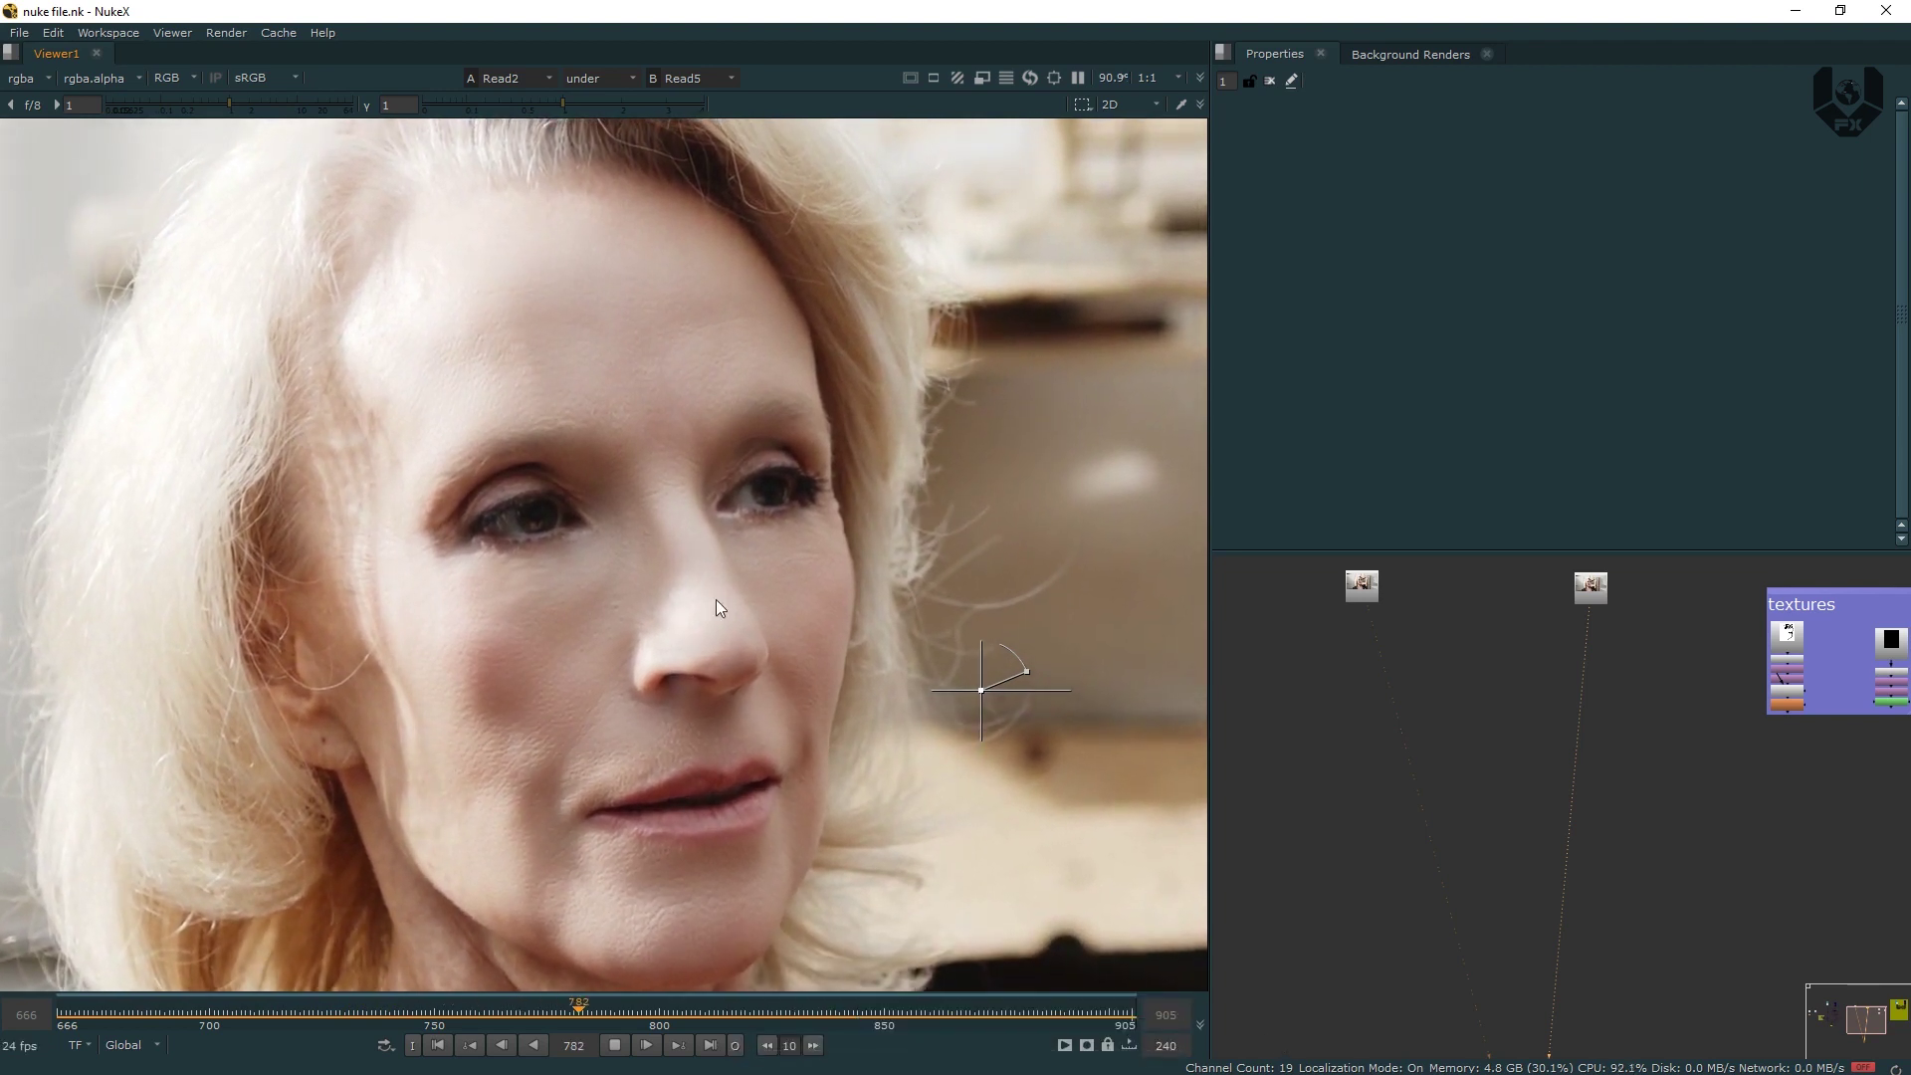
# Step: Move the viewer wipe across the woman's face to compare the Read2 and Read5 versions
pyautogui.moveTo(981, 691); pyautogui.dragTo(726, 754)
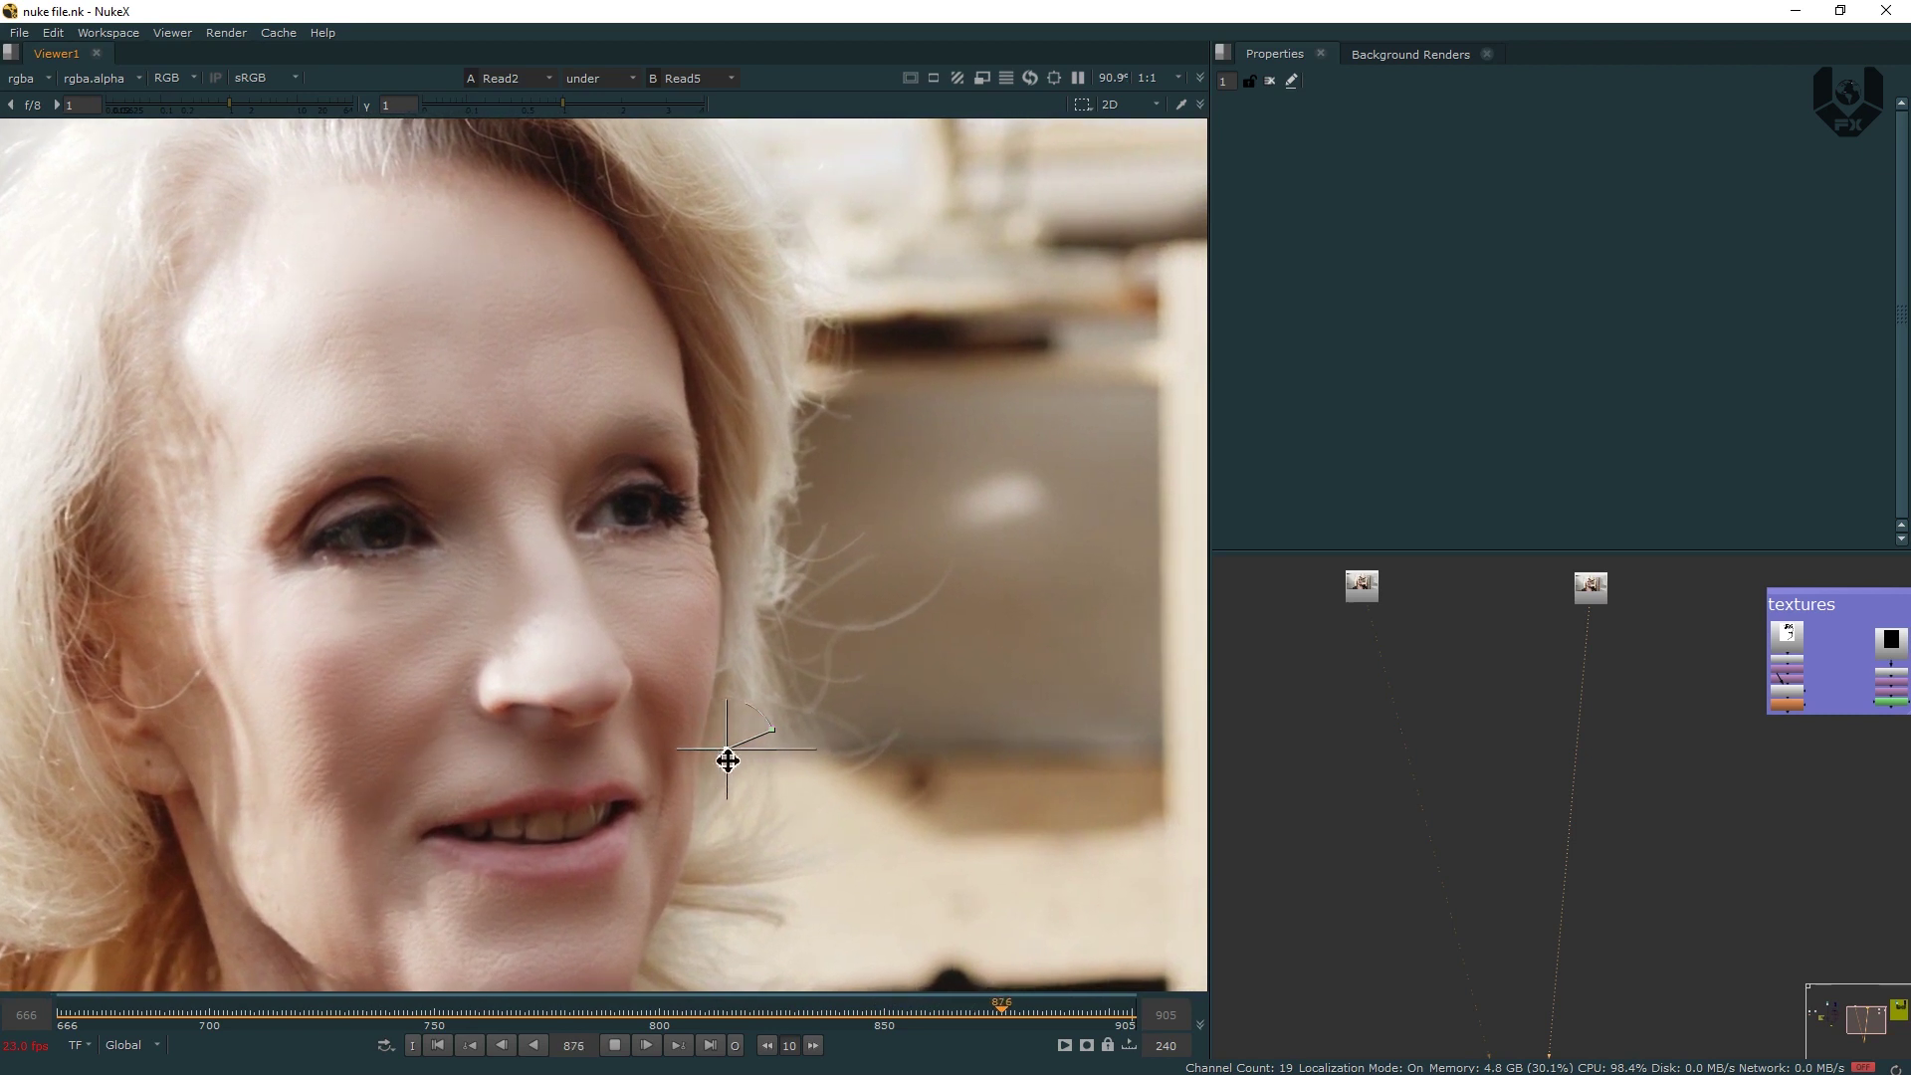
pyautogui.moveTo(734, 759); pyautogui.dragTo(673, 635)
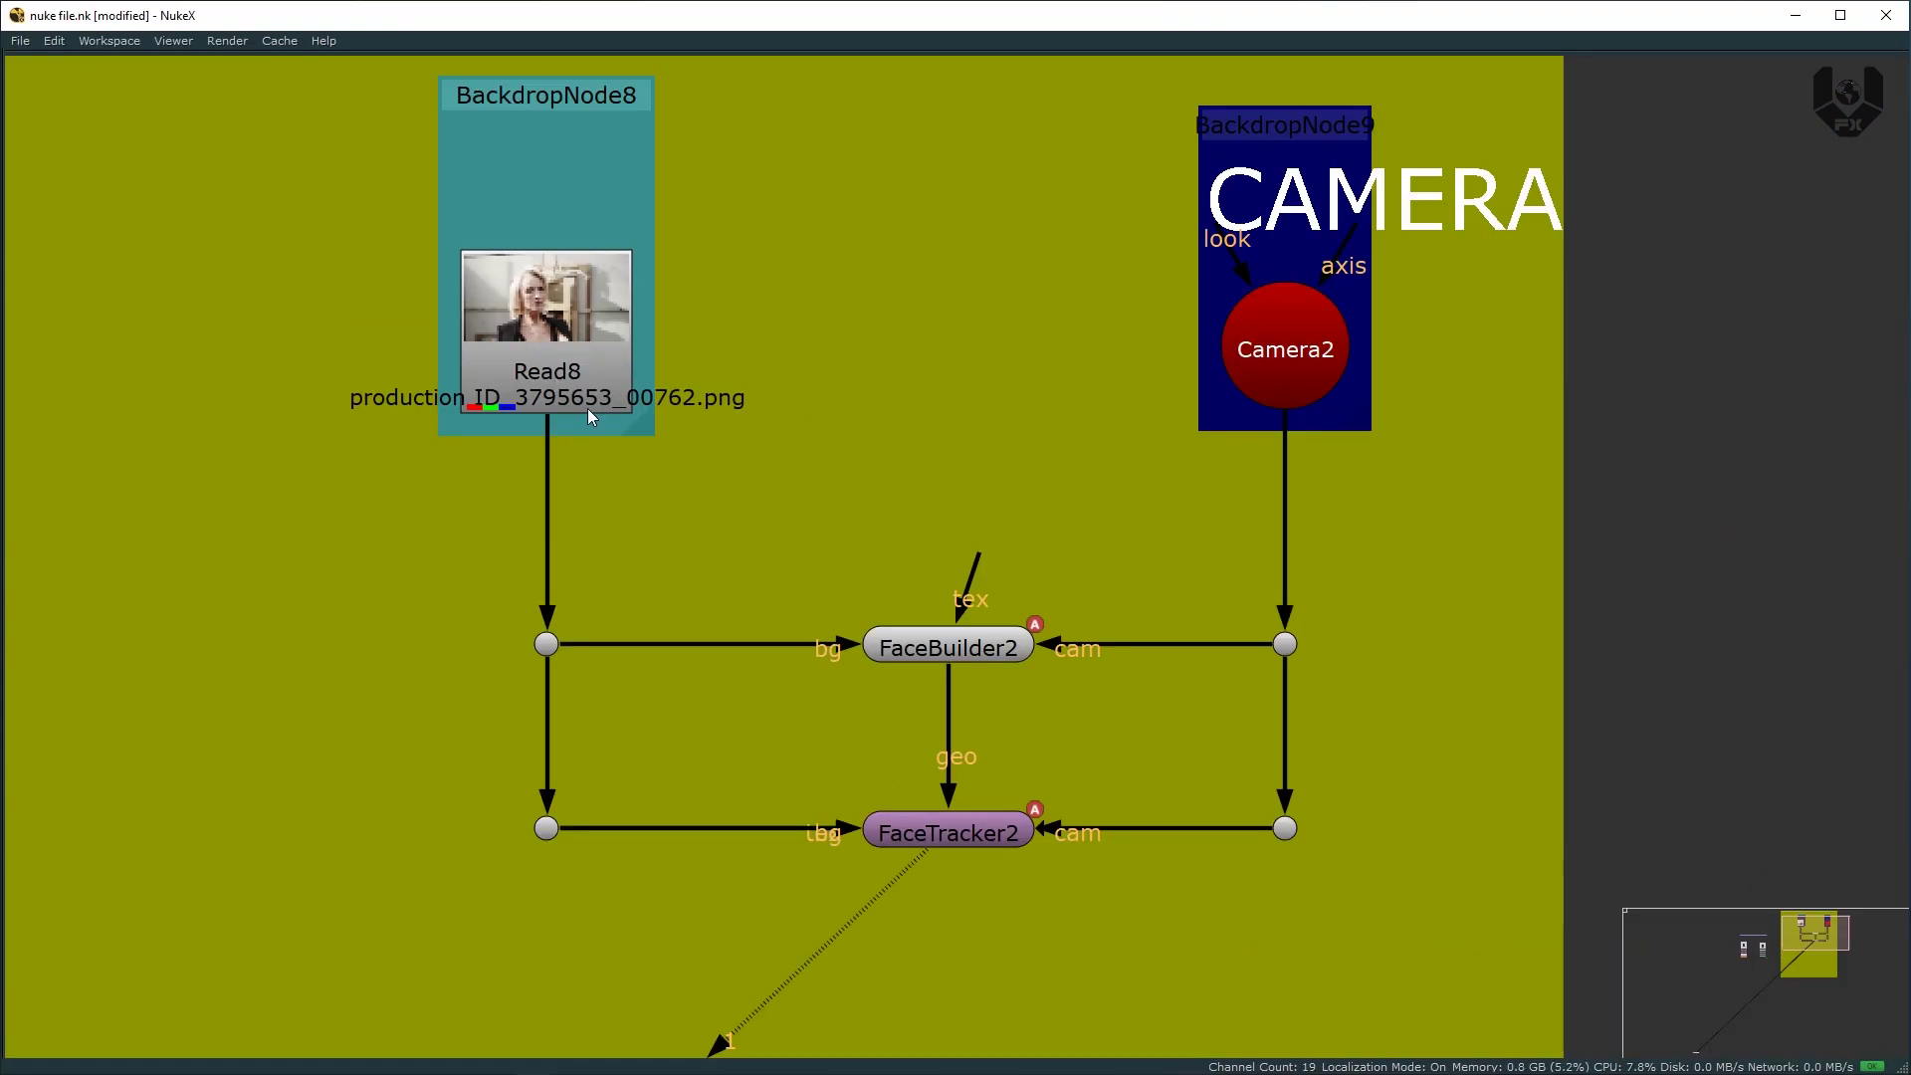
# Step: Select the Read8 footage node and inspect the woman's face at frame 666 in the viewer
pyautogui.click(589, 410)
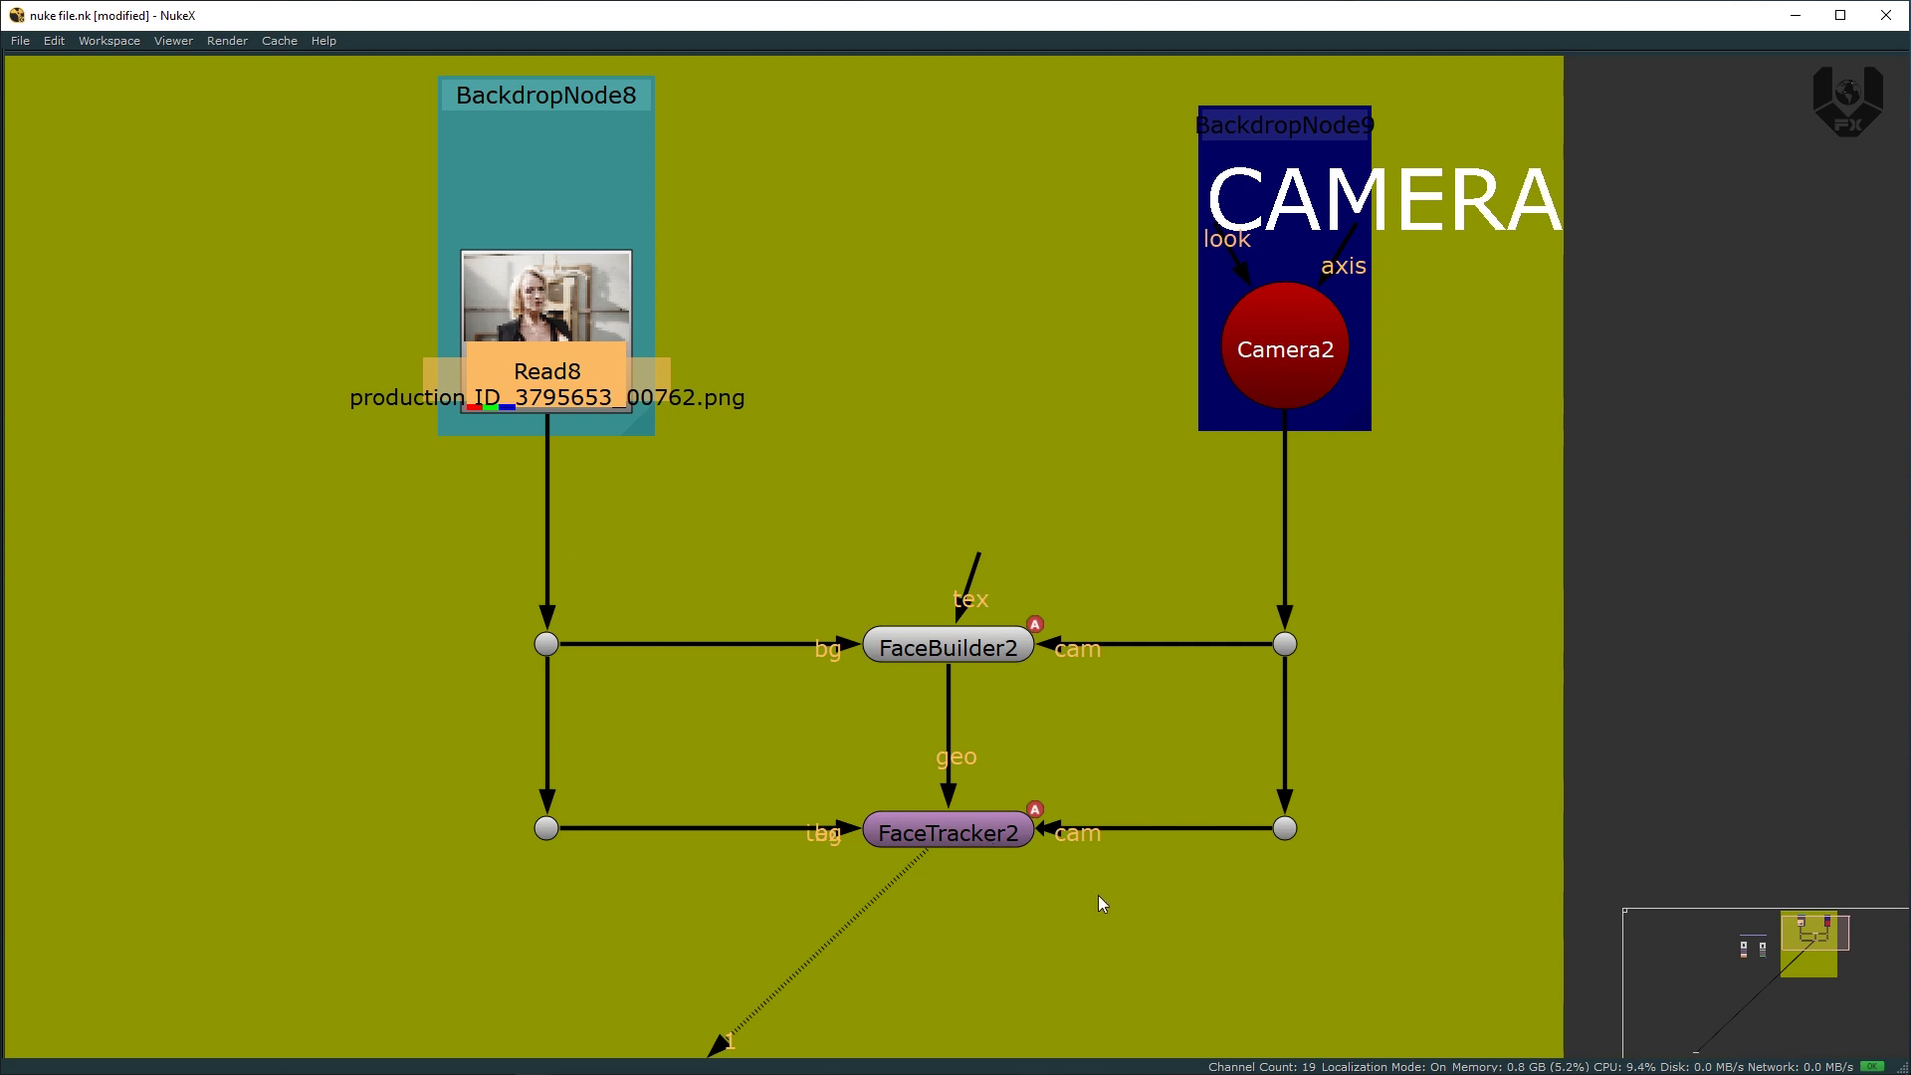
pyautogui.moveTo(957, 829); pyautogui.dragTo(1159, 589, button='middle')
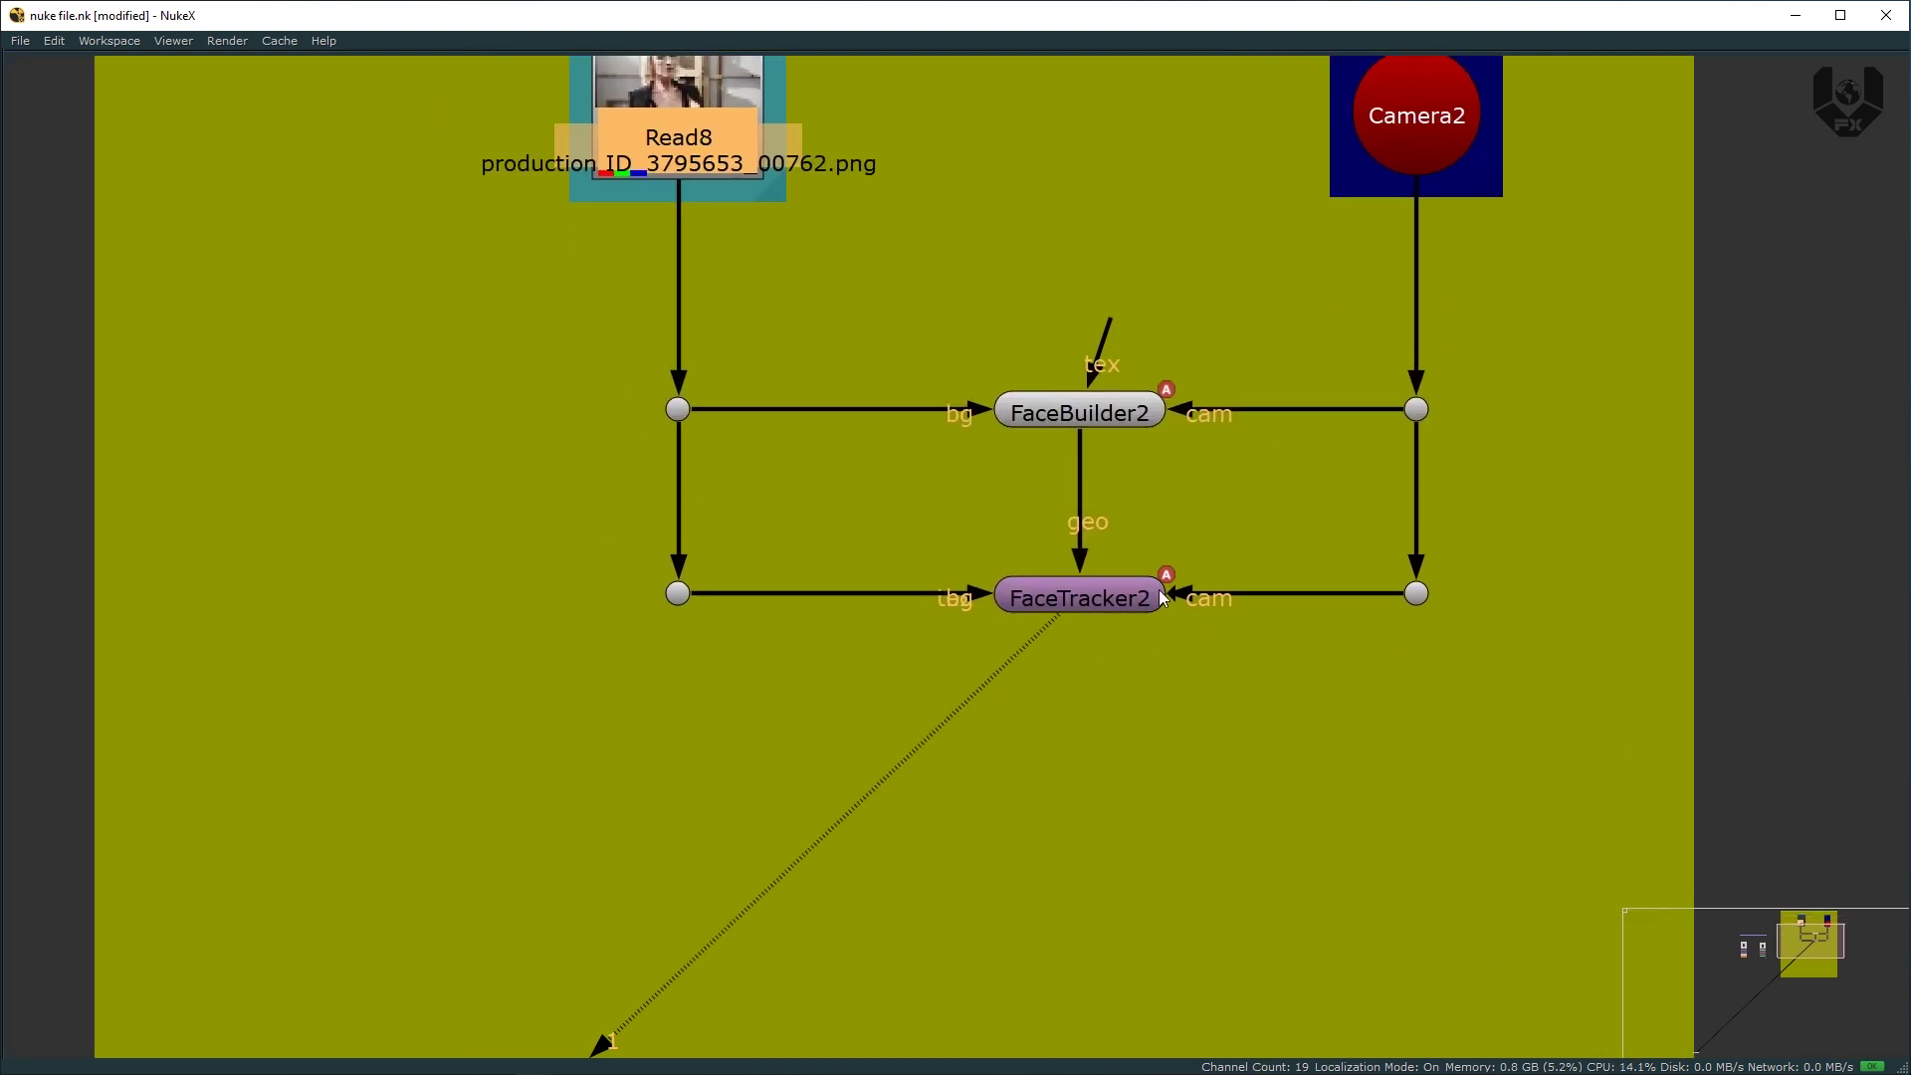
pyautogui.press('space')
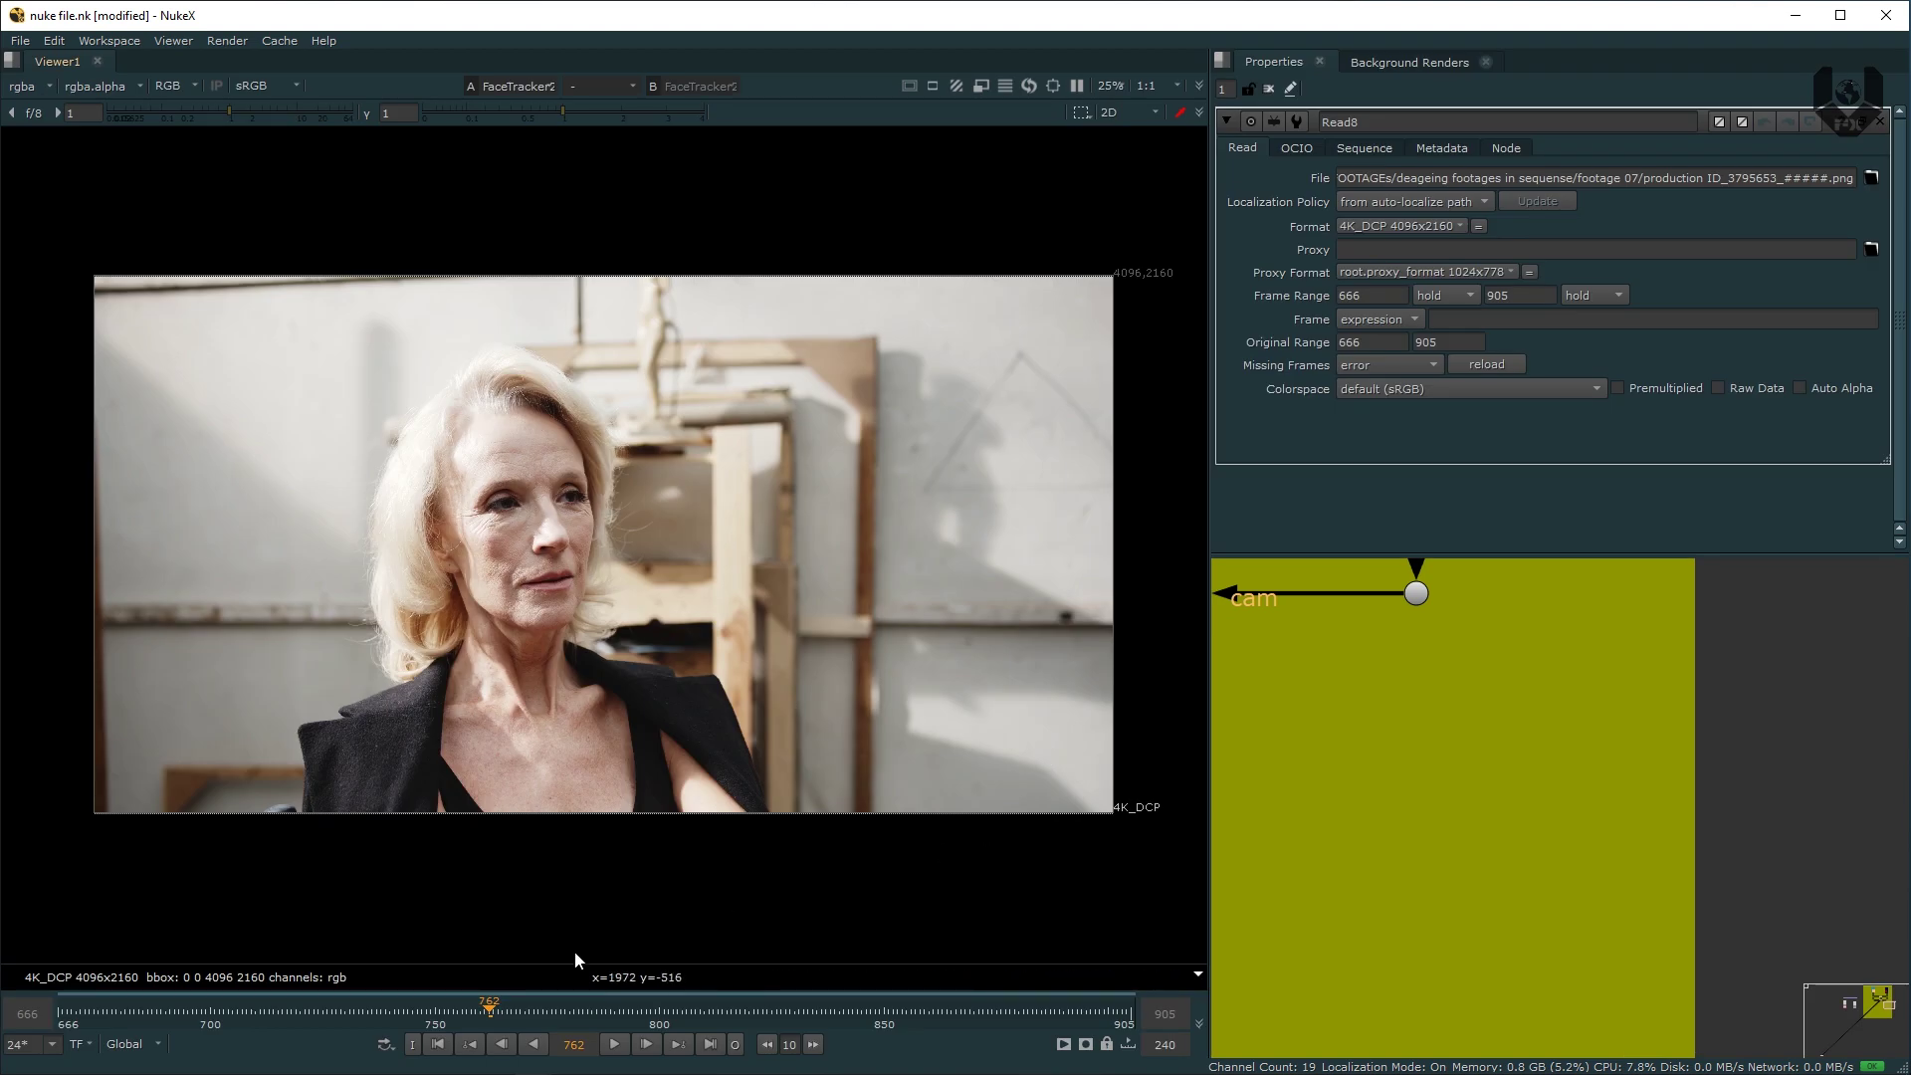
pyautogui.moveTo(670, 580); pyautogui.dragTo(715, 589, button='middle')
pyautogui.scroll(9, 657, 542)
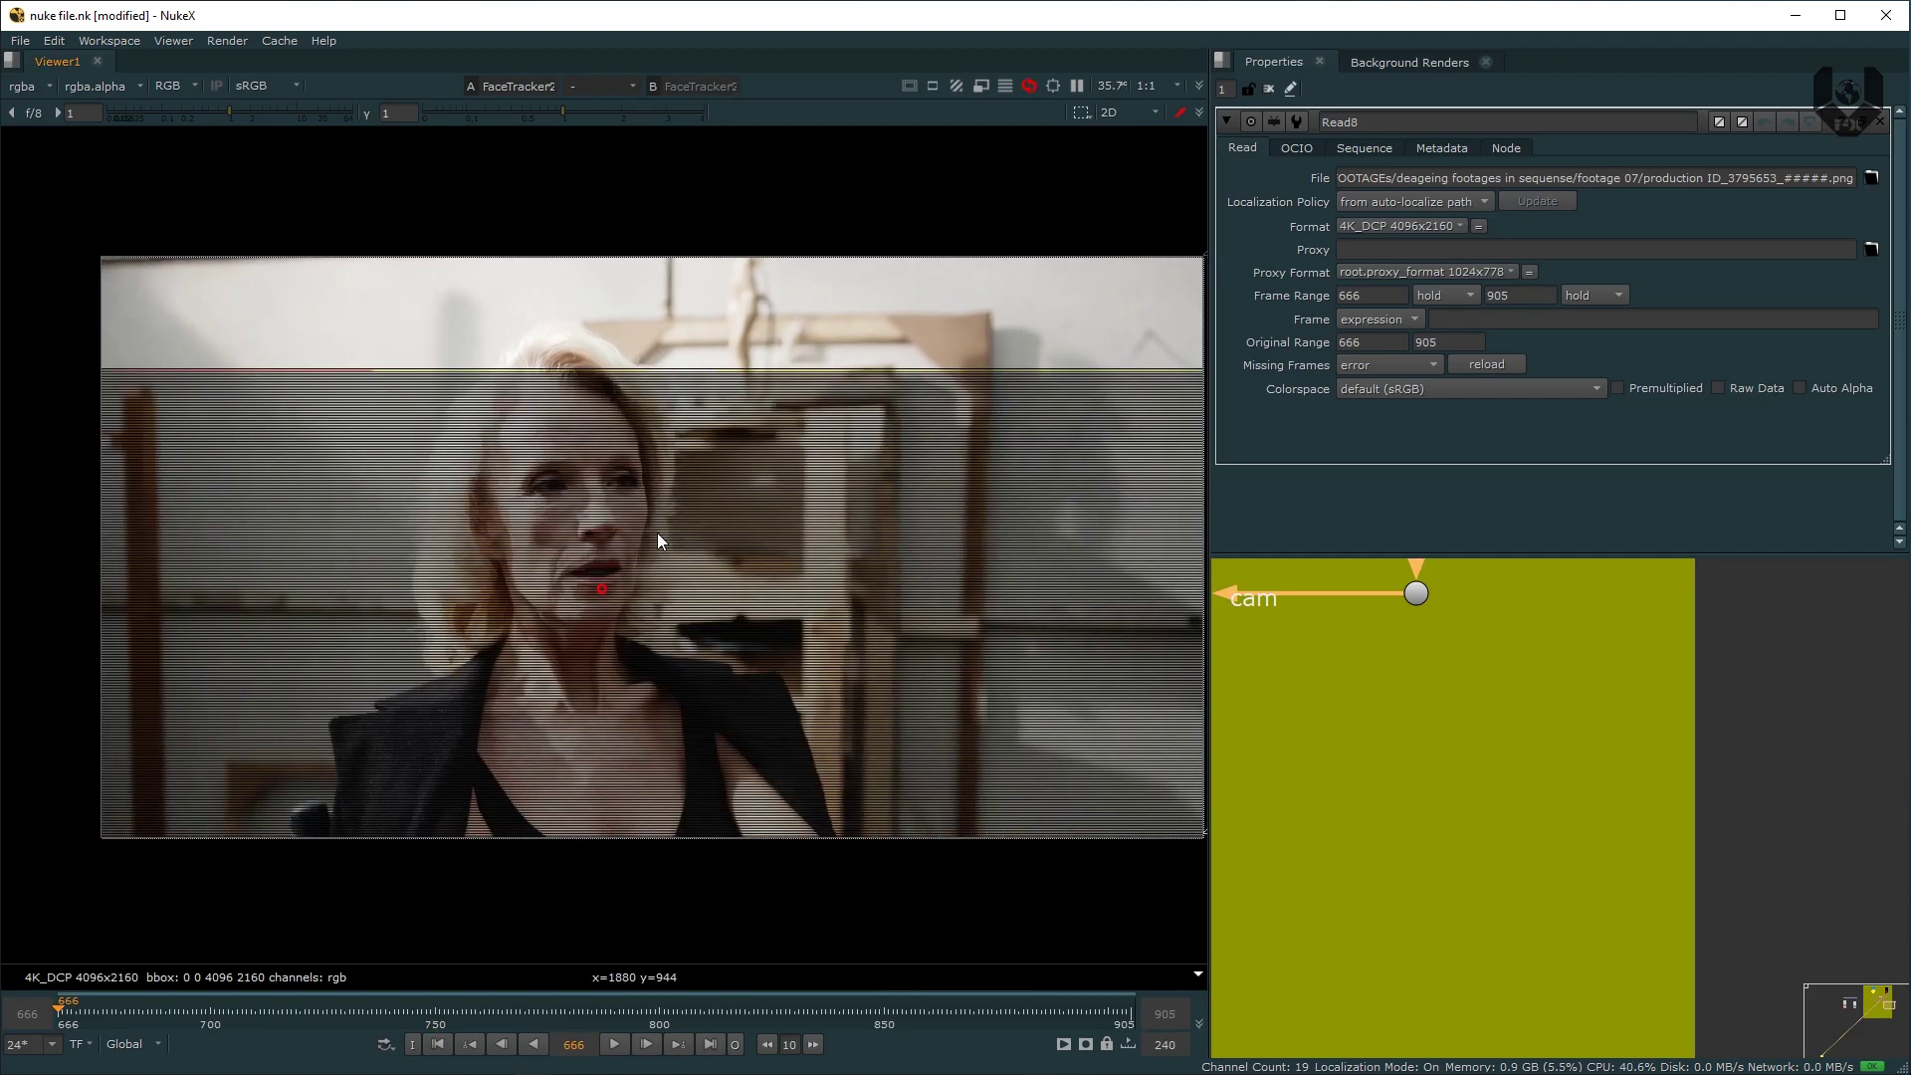
# Step: Open the FaceTracker2 node's properties and turn off textured wireframe in its render settings
pyautogui.moveTo(1398, 664); pyautogui.dragTo(1678, 761, button='middle')
pyautogui.click(1360, 707)
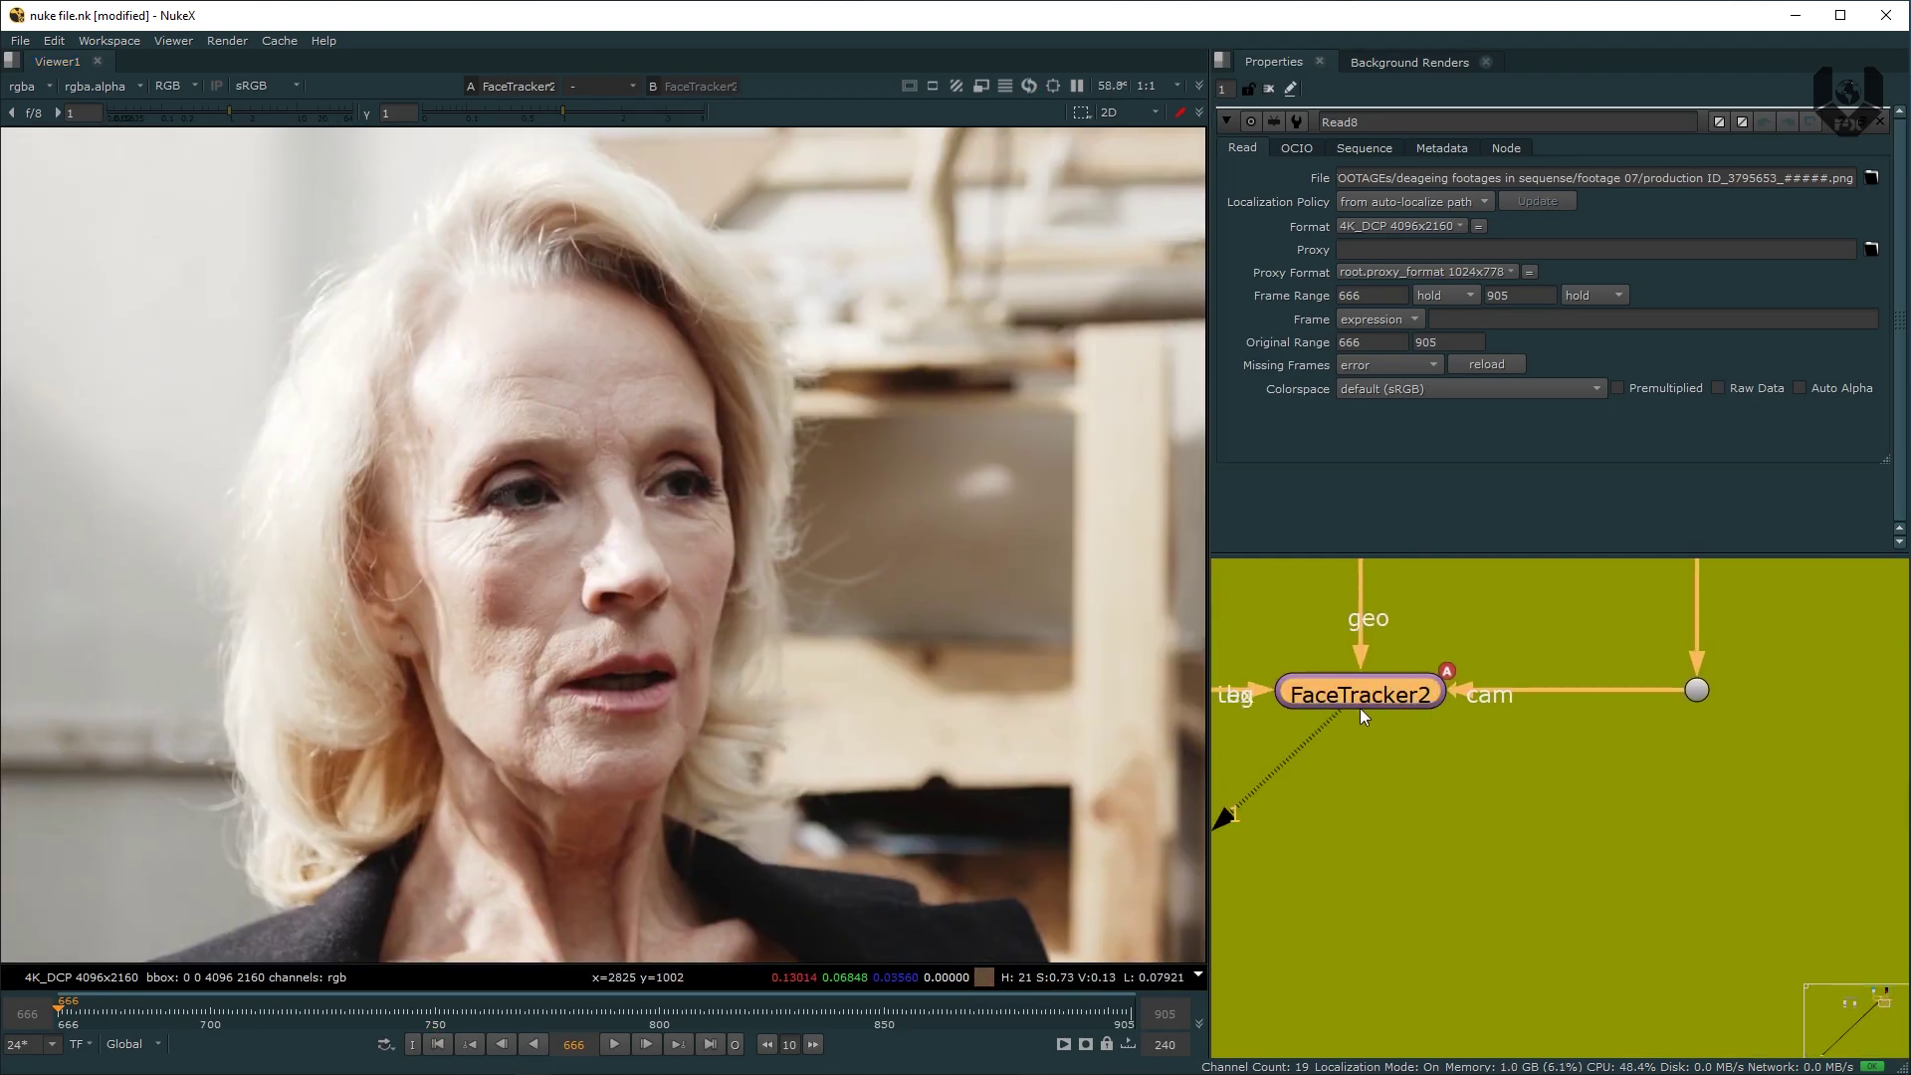
pyautogui.doubleClick(1374, 705)
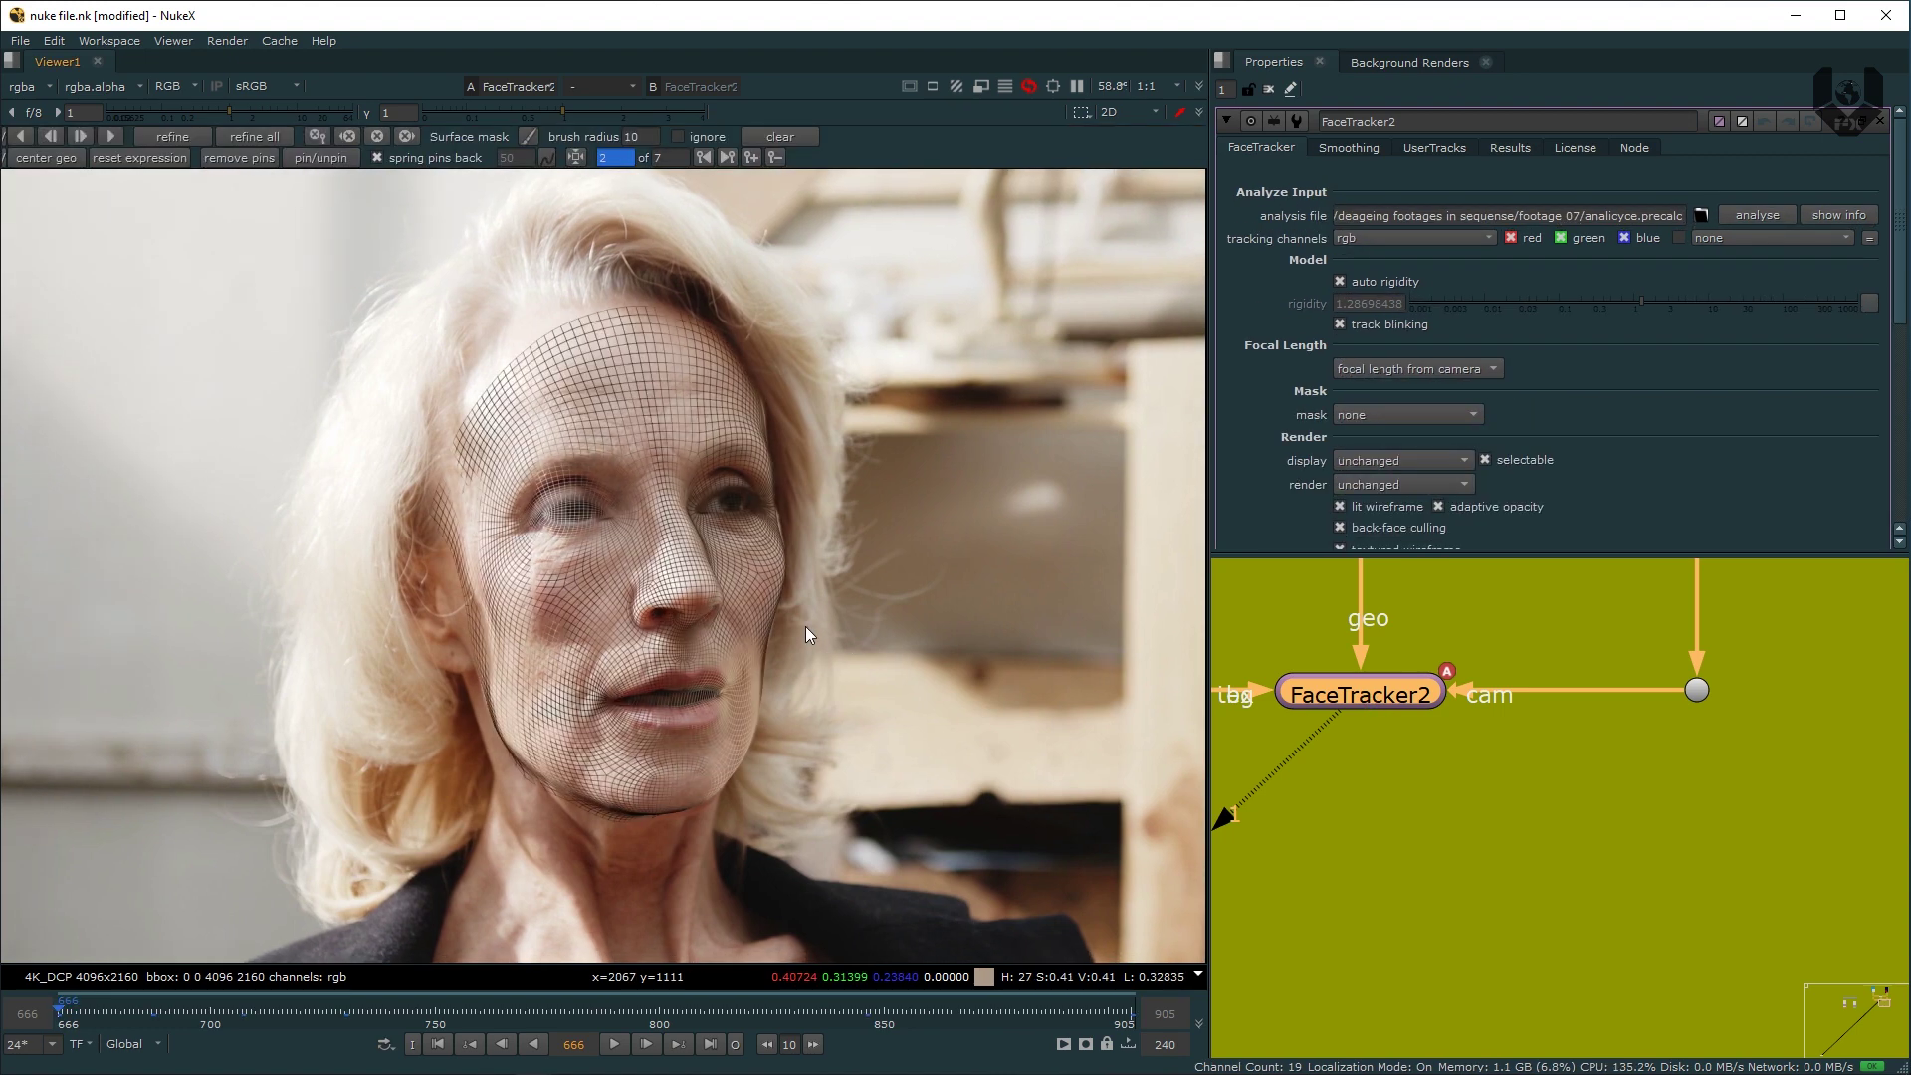
pyautogui.scroll(2, 657, 678)
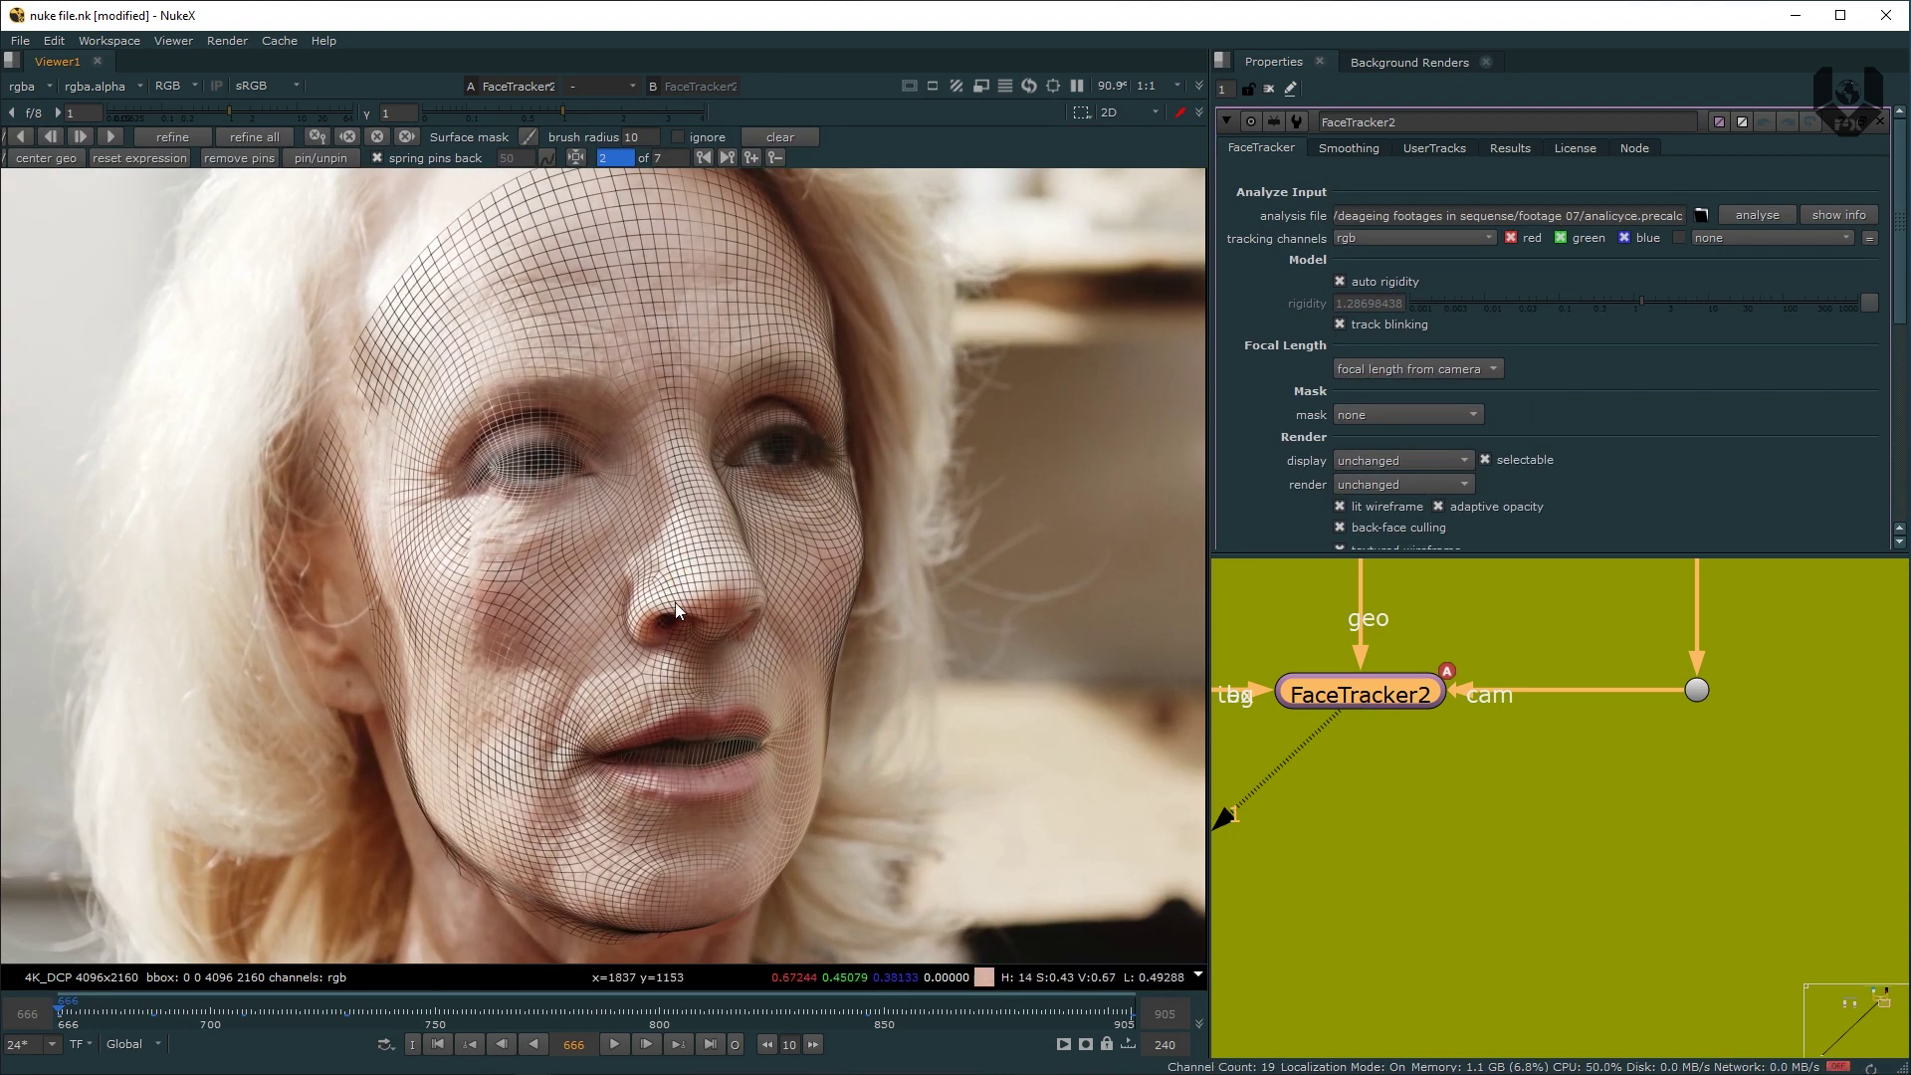
pyautogui.moveTo(1899, 289); pyautogui.dragTo(1866, 399)
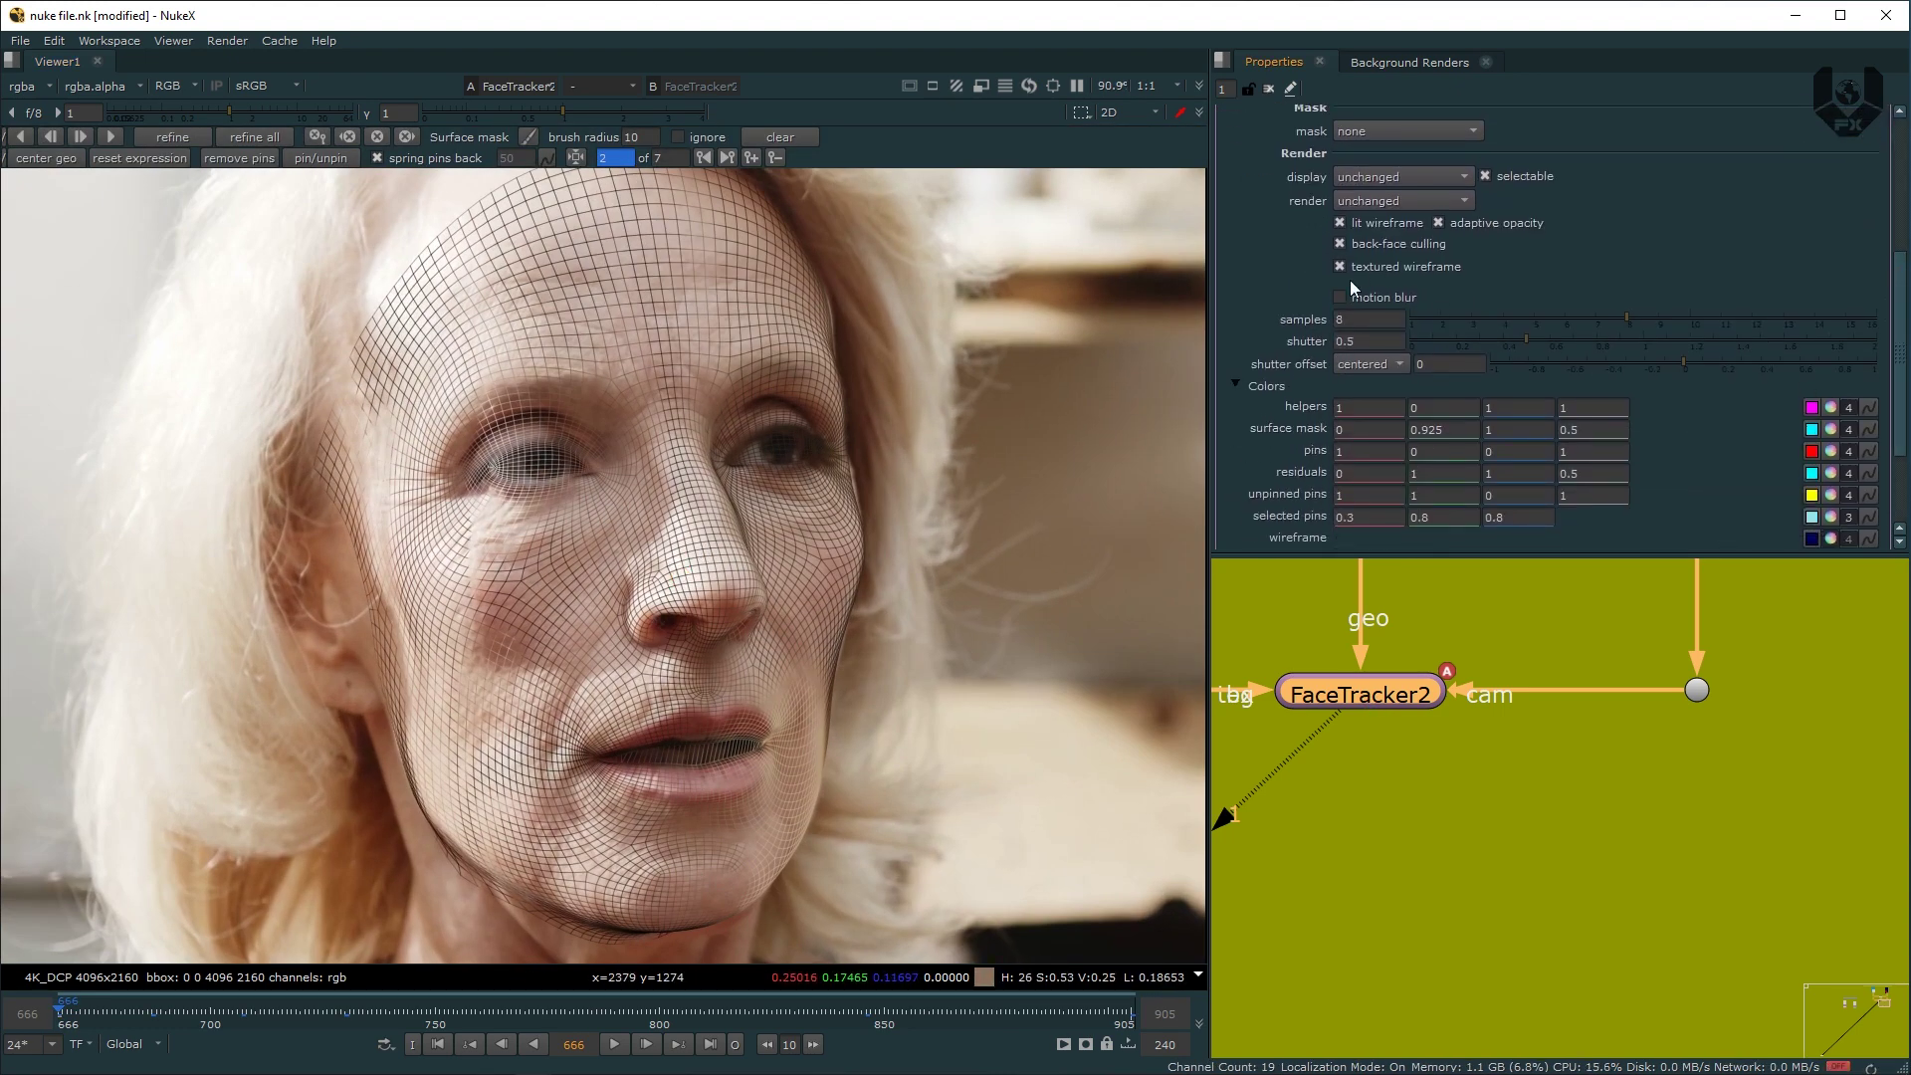
pyautogui.click(1339, 267)
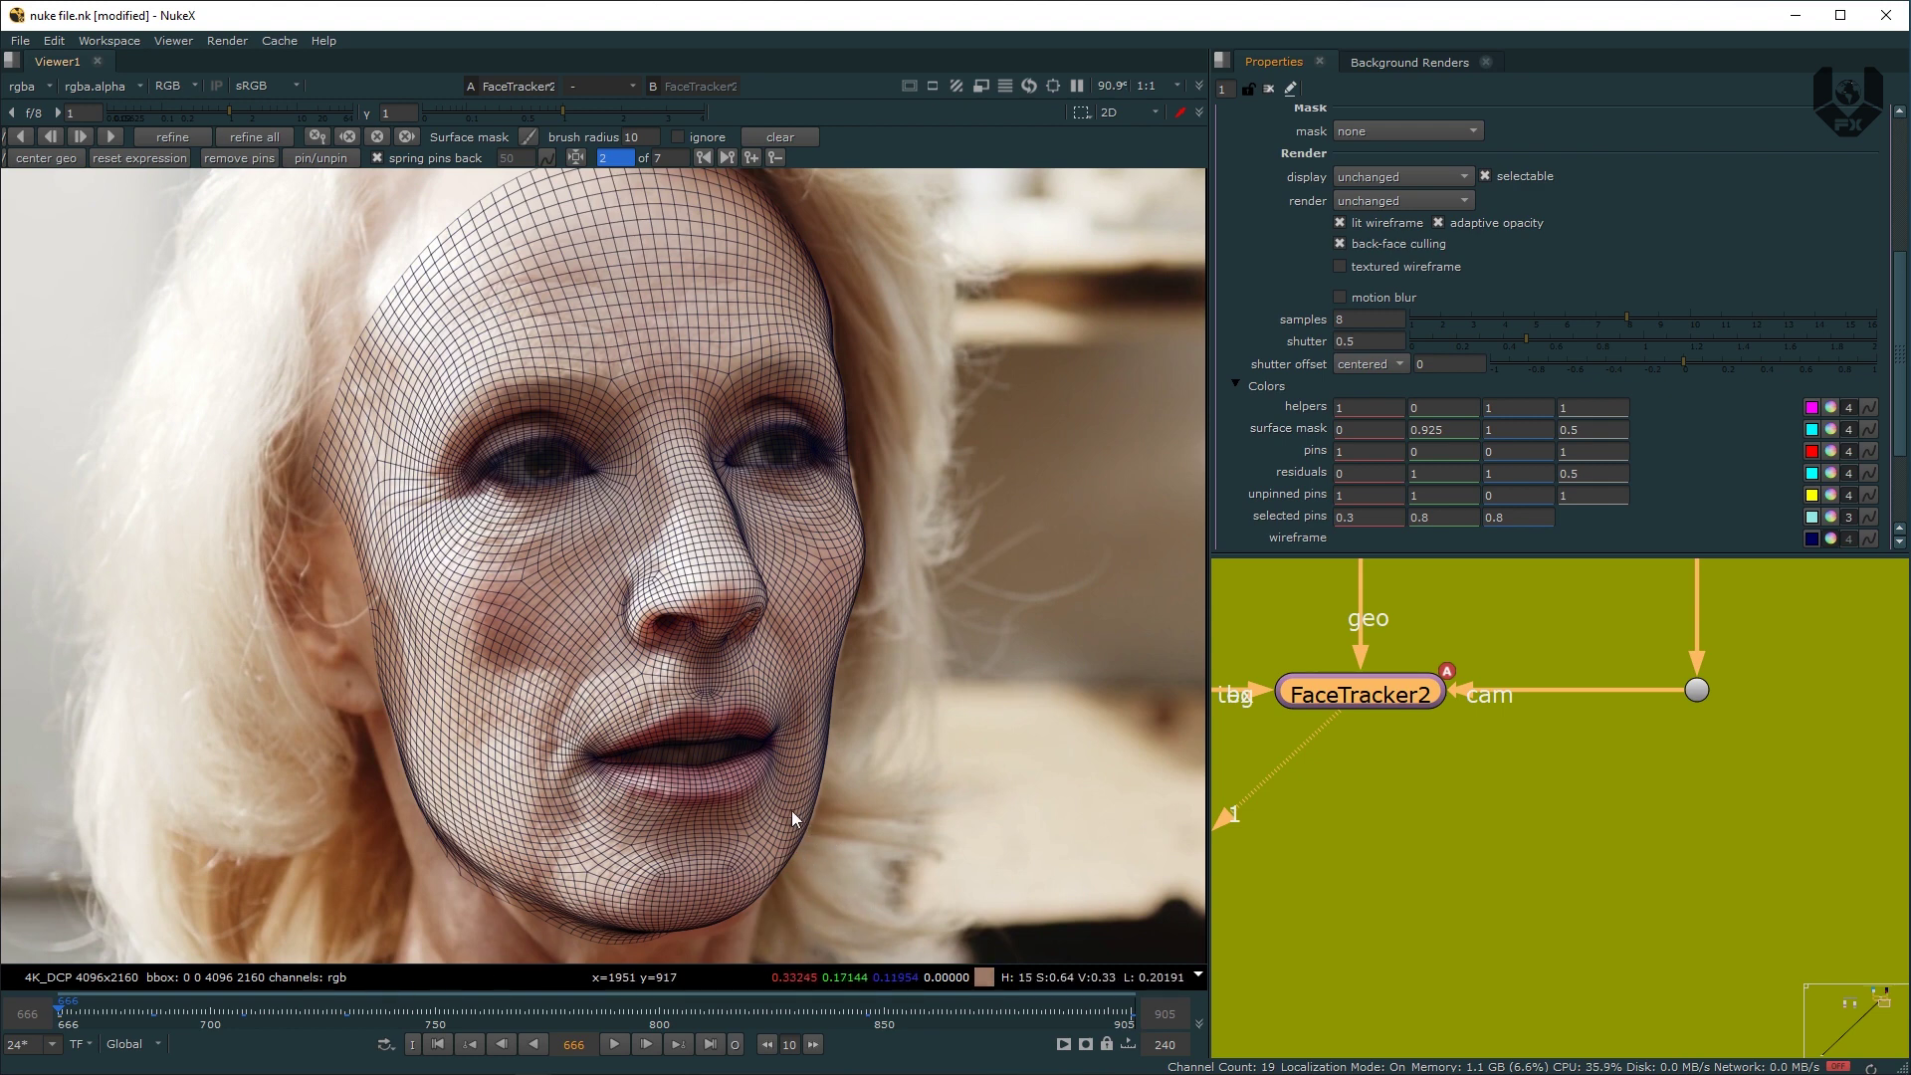
# Step: Examine the FaceTracker2 node connections, and the tracked face geometry and camera in the 3D scene
pyautogui.moveTo(1430, 796); pyautogui.dragTo(1657, 831, button='middle')
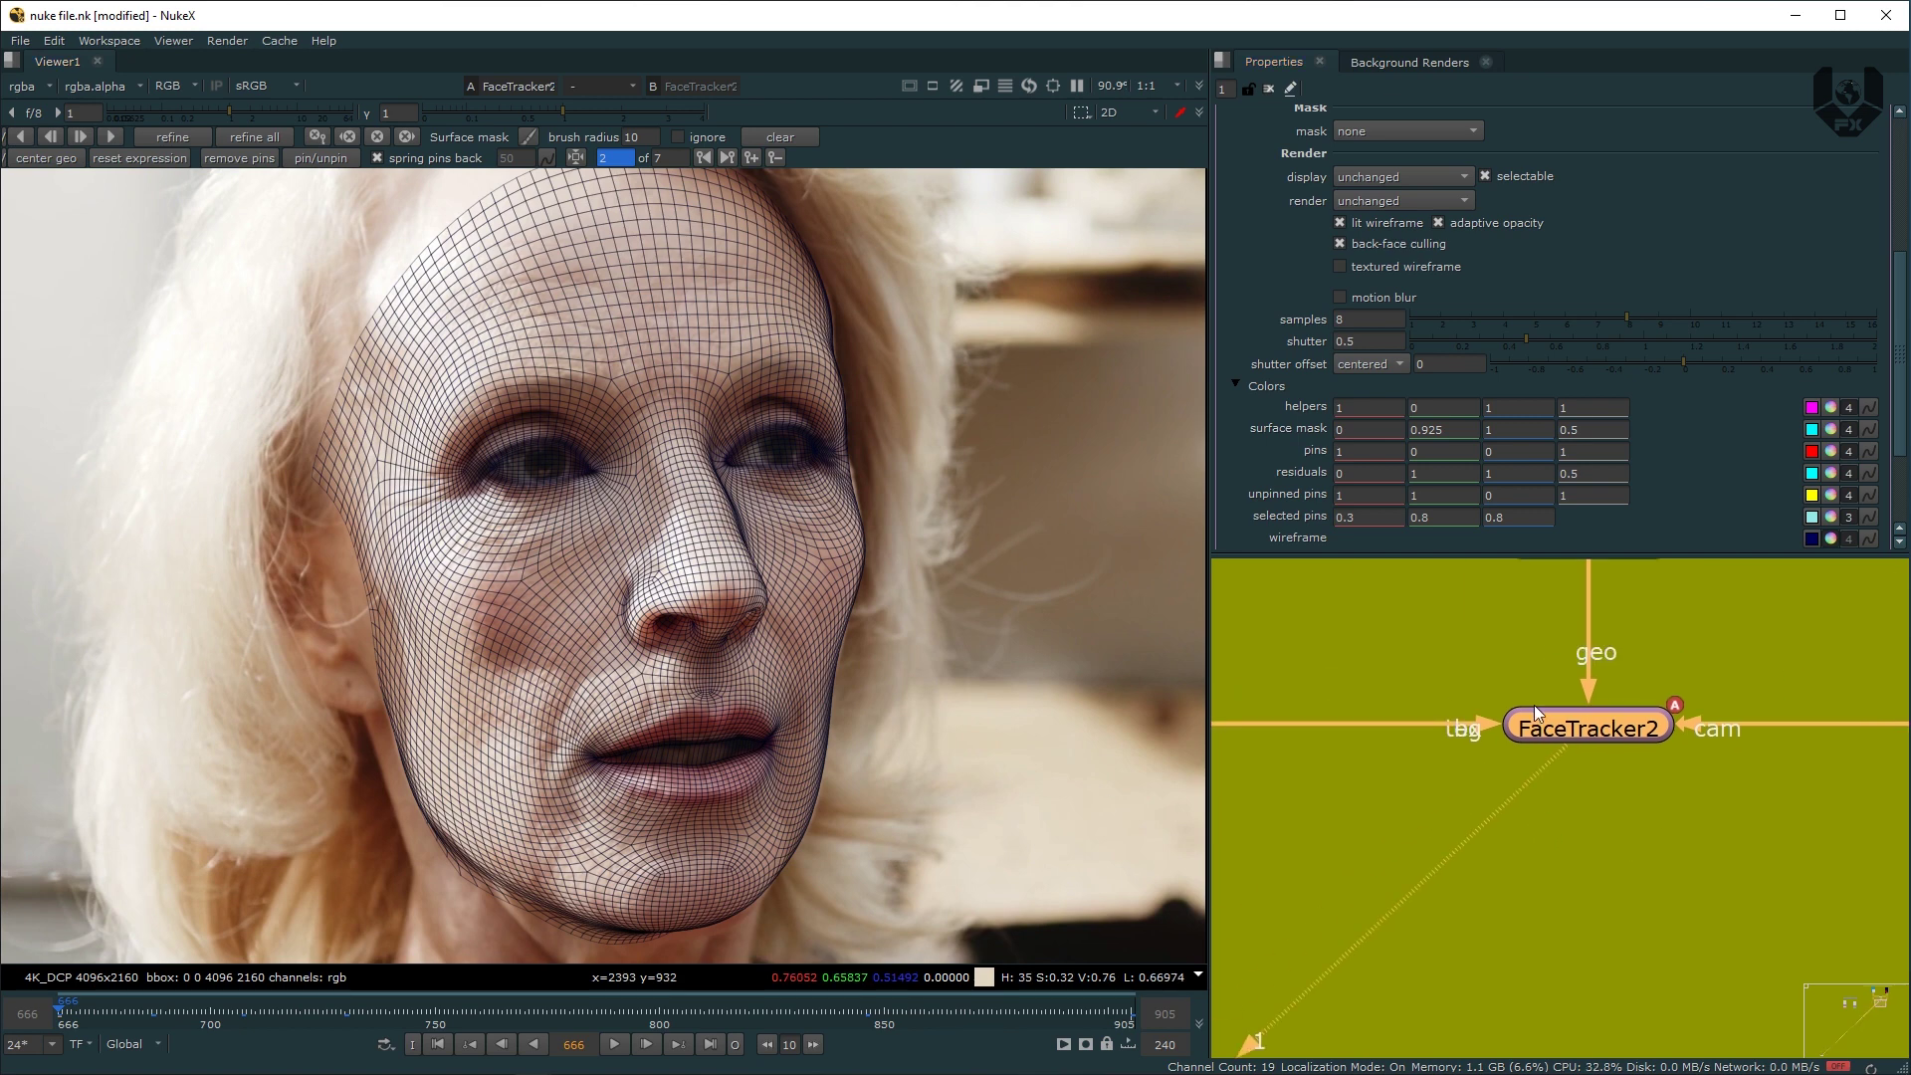
pyautogui.scroll(-3, 1536, 713)
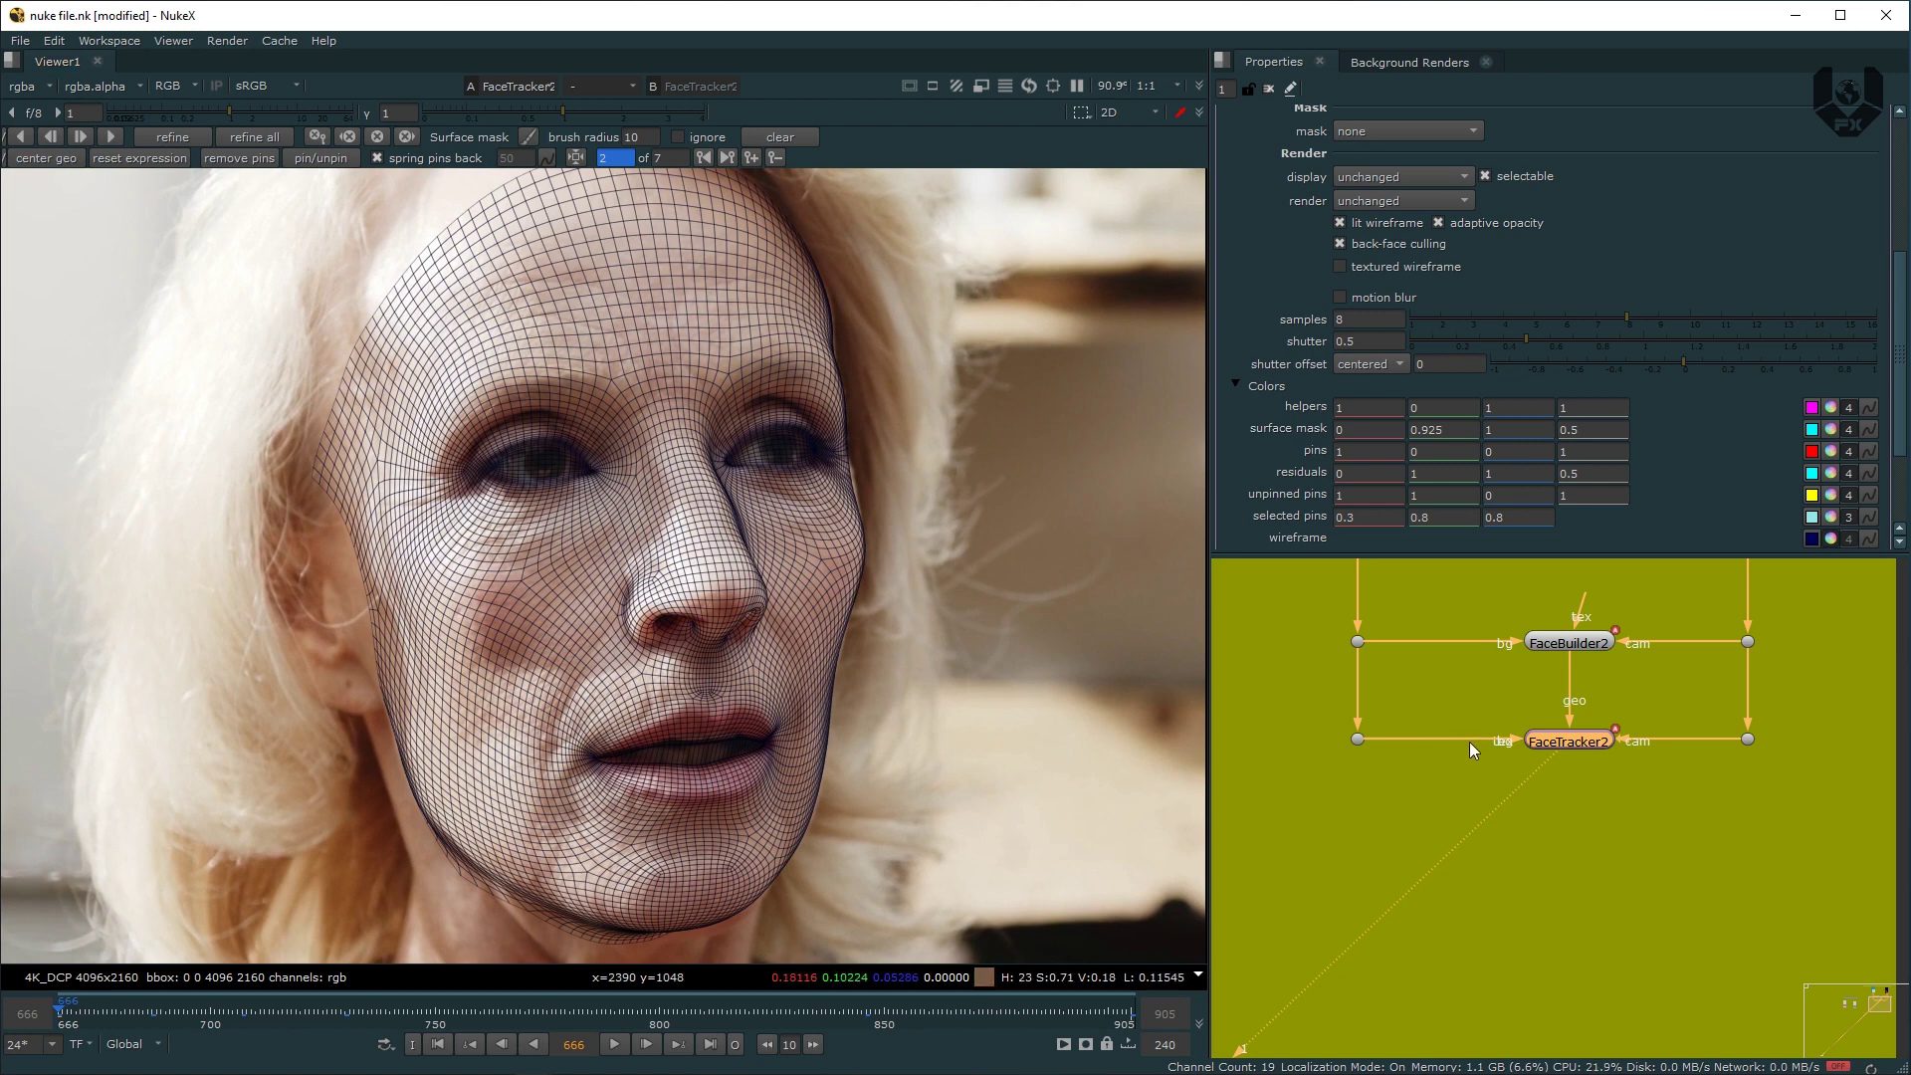
pyautogui.moveTo(1465, 833)
pyautogui.mouseDown(button='middle')
pyautogui.moveTo(1460, 872)
pyautogui.moveTo(1475, 868)
pyautogui.mouseUp(button='middle')
pyautogui.click(1474, 881)
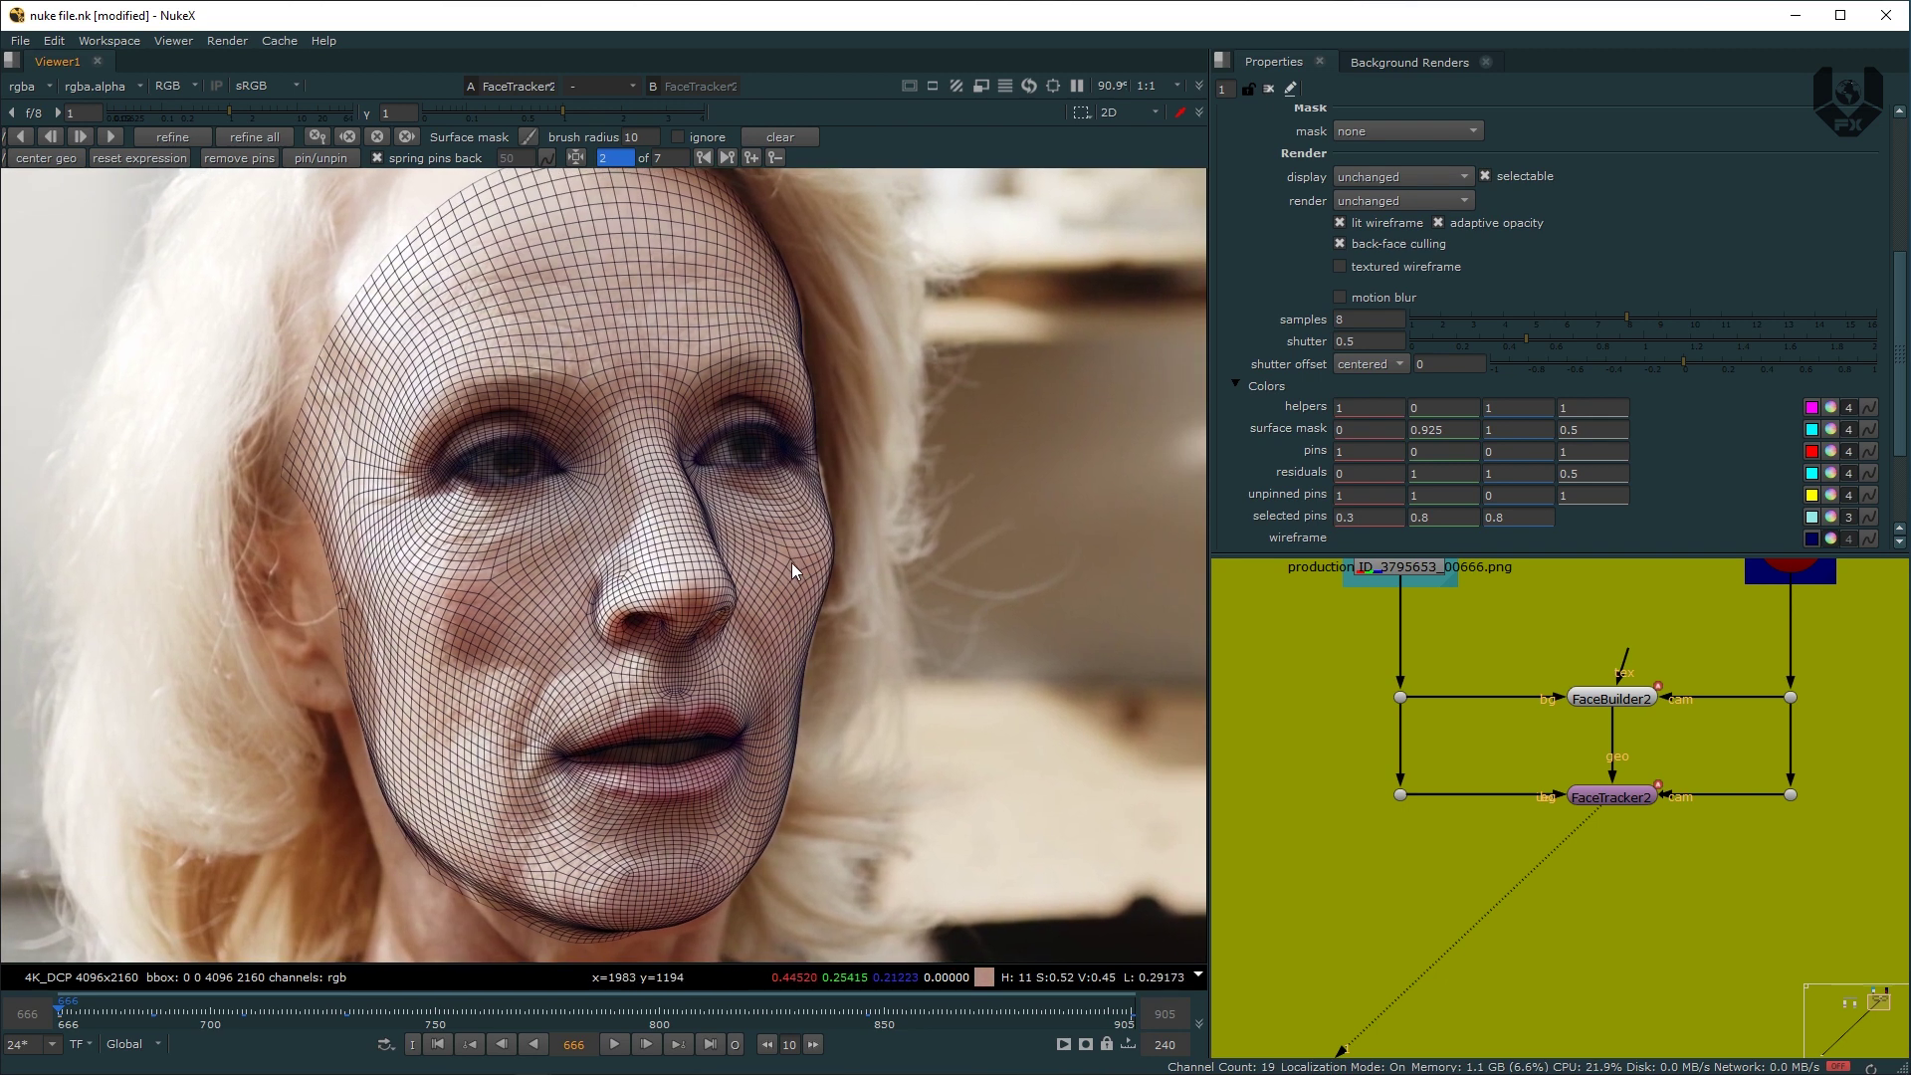
pyautogui.press('Tab')
pyautogui.keyDown('ctrl'); pyautogui.moveTo(741, 615); pyautogui.dragTo(858, 463); pyautogui.keyUp('ctrl')
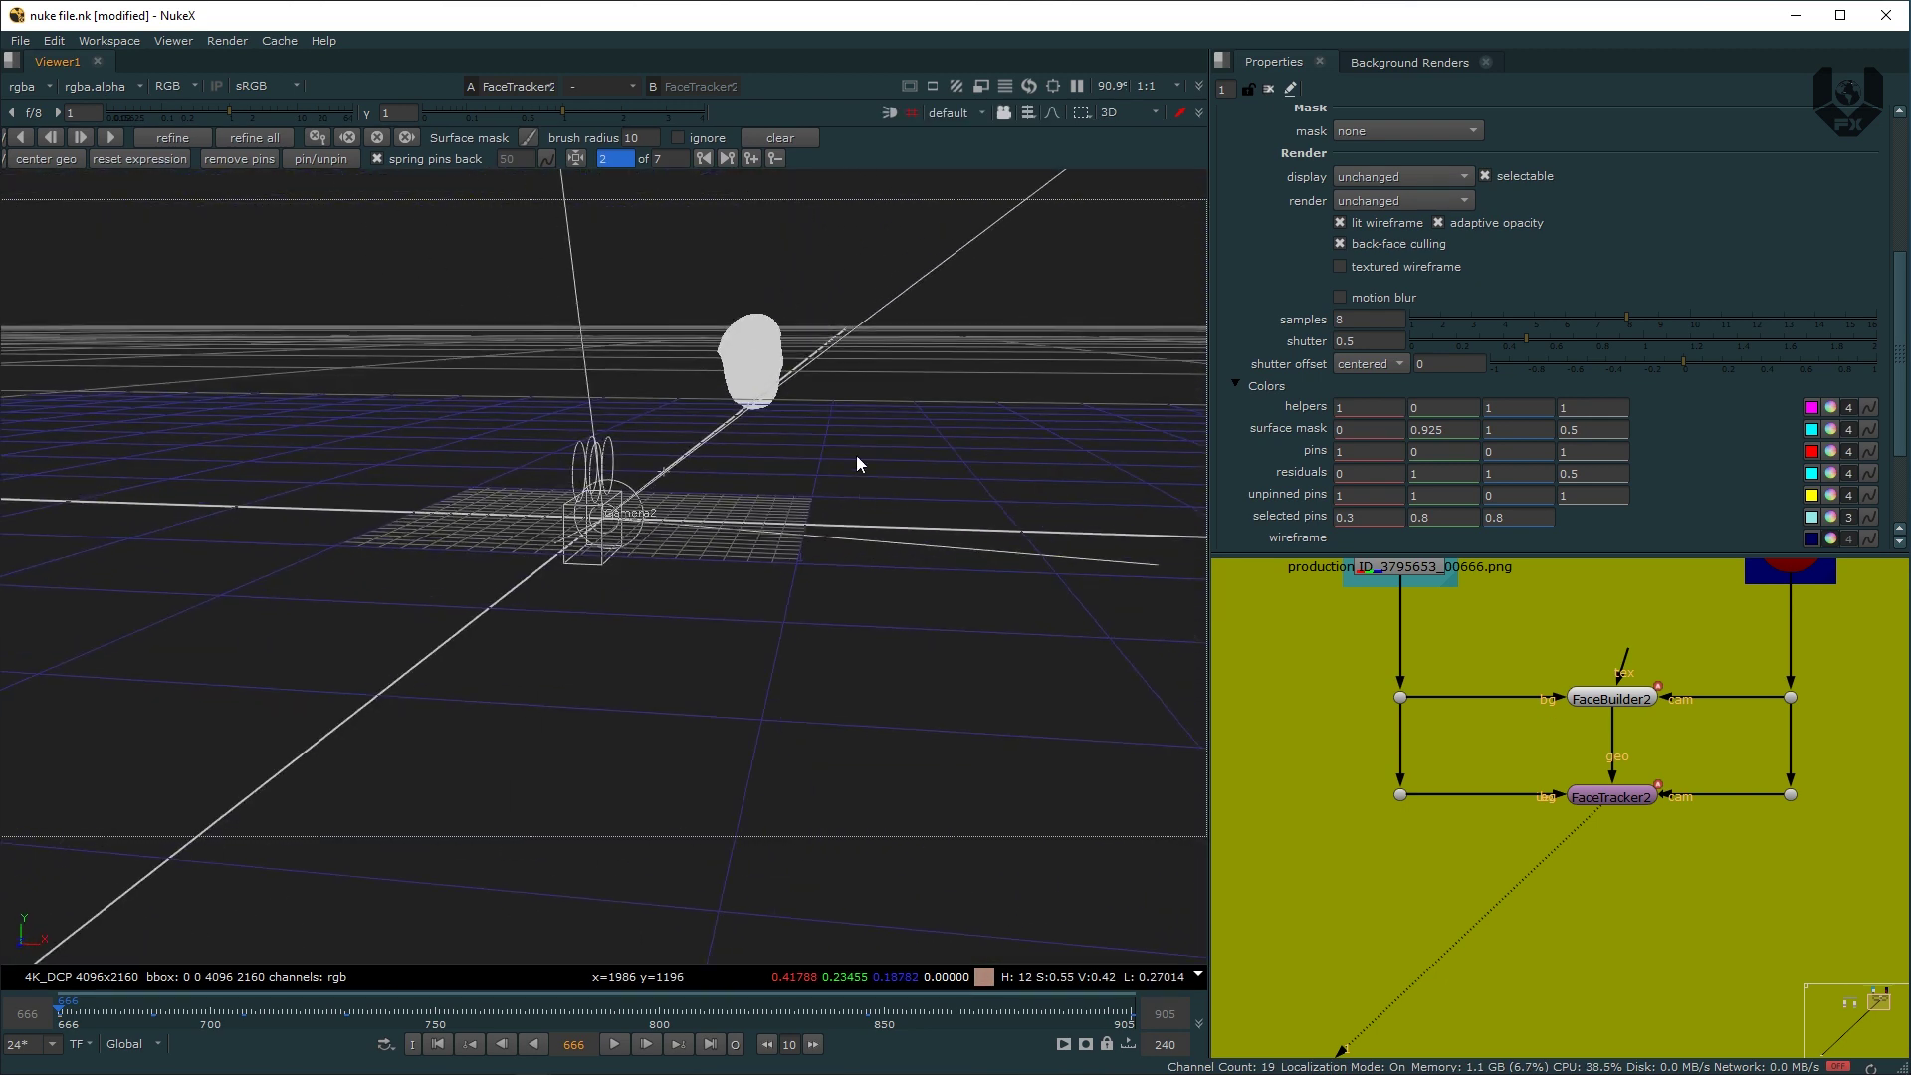
pyautogui.click(765, 352)
pyautogui.keyDown('alt'); pyautogui.moveTo(803, 369); pyautogui.dragTo(1071, 157, button='middle'); pyautogui.keyUp('alt')
pyautogui.keyDown('ctrl'); pyautogui.moveTo(1073, 161); pyautogui.dragTo(376, 730); pyautogui.keyUp('ctrl')
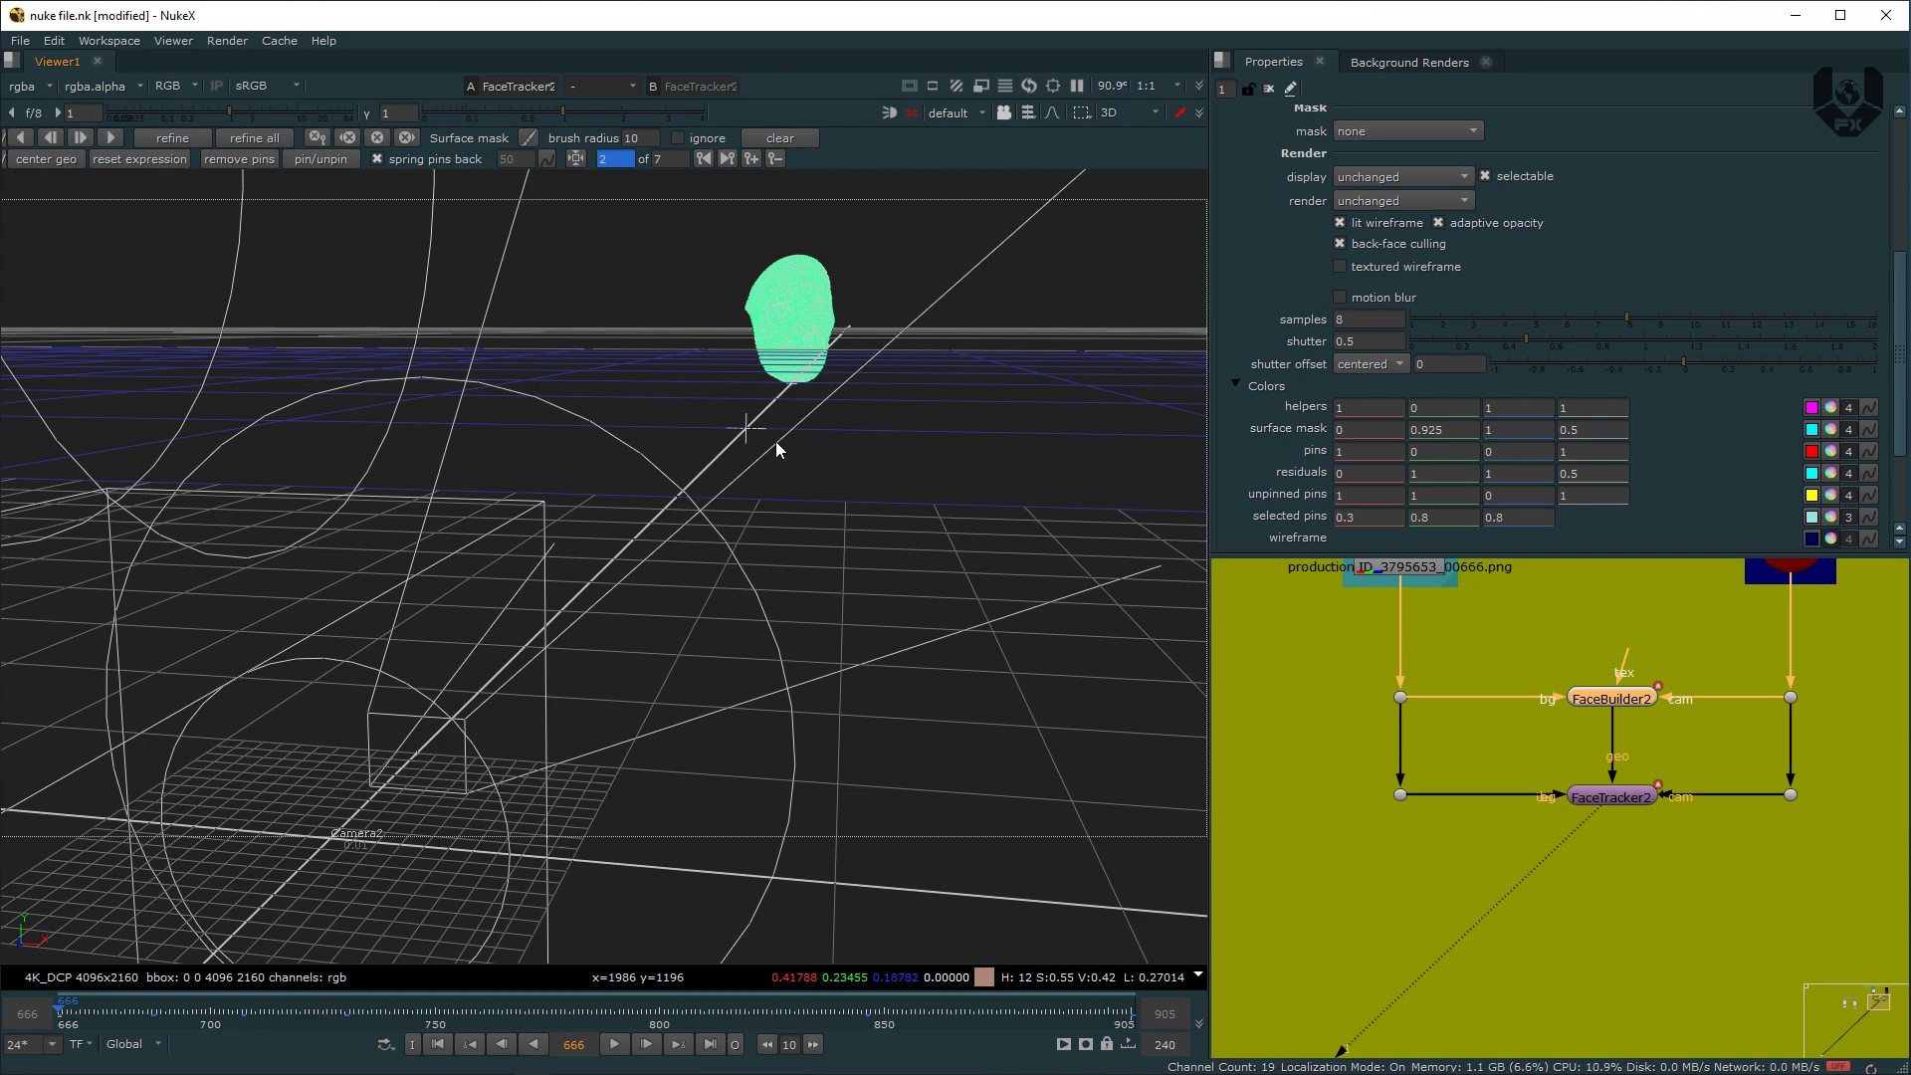
pyautogui.press('Tab')
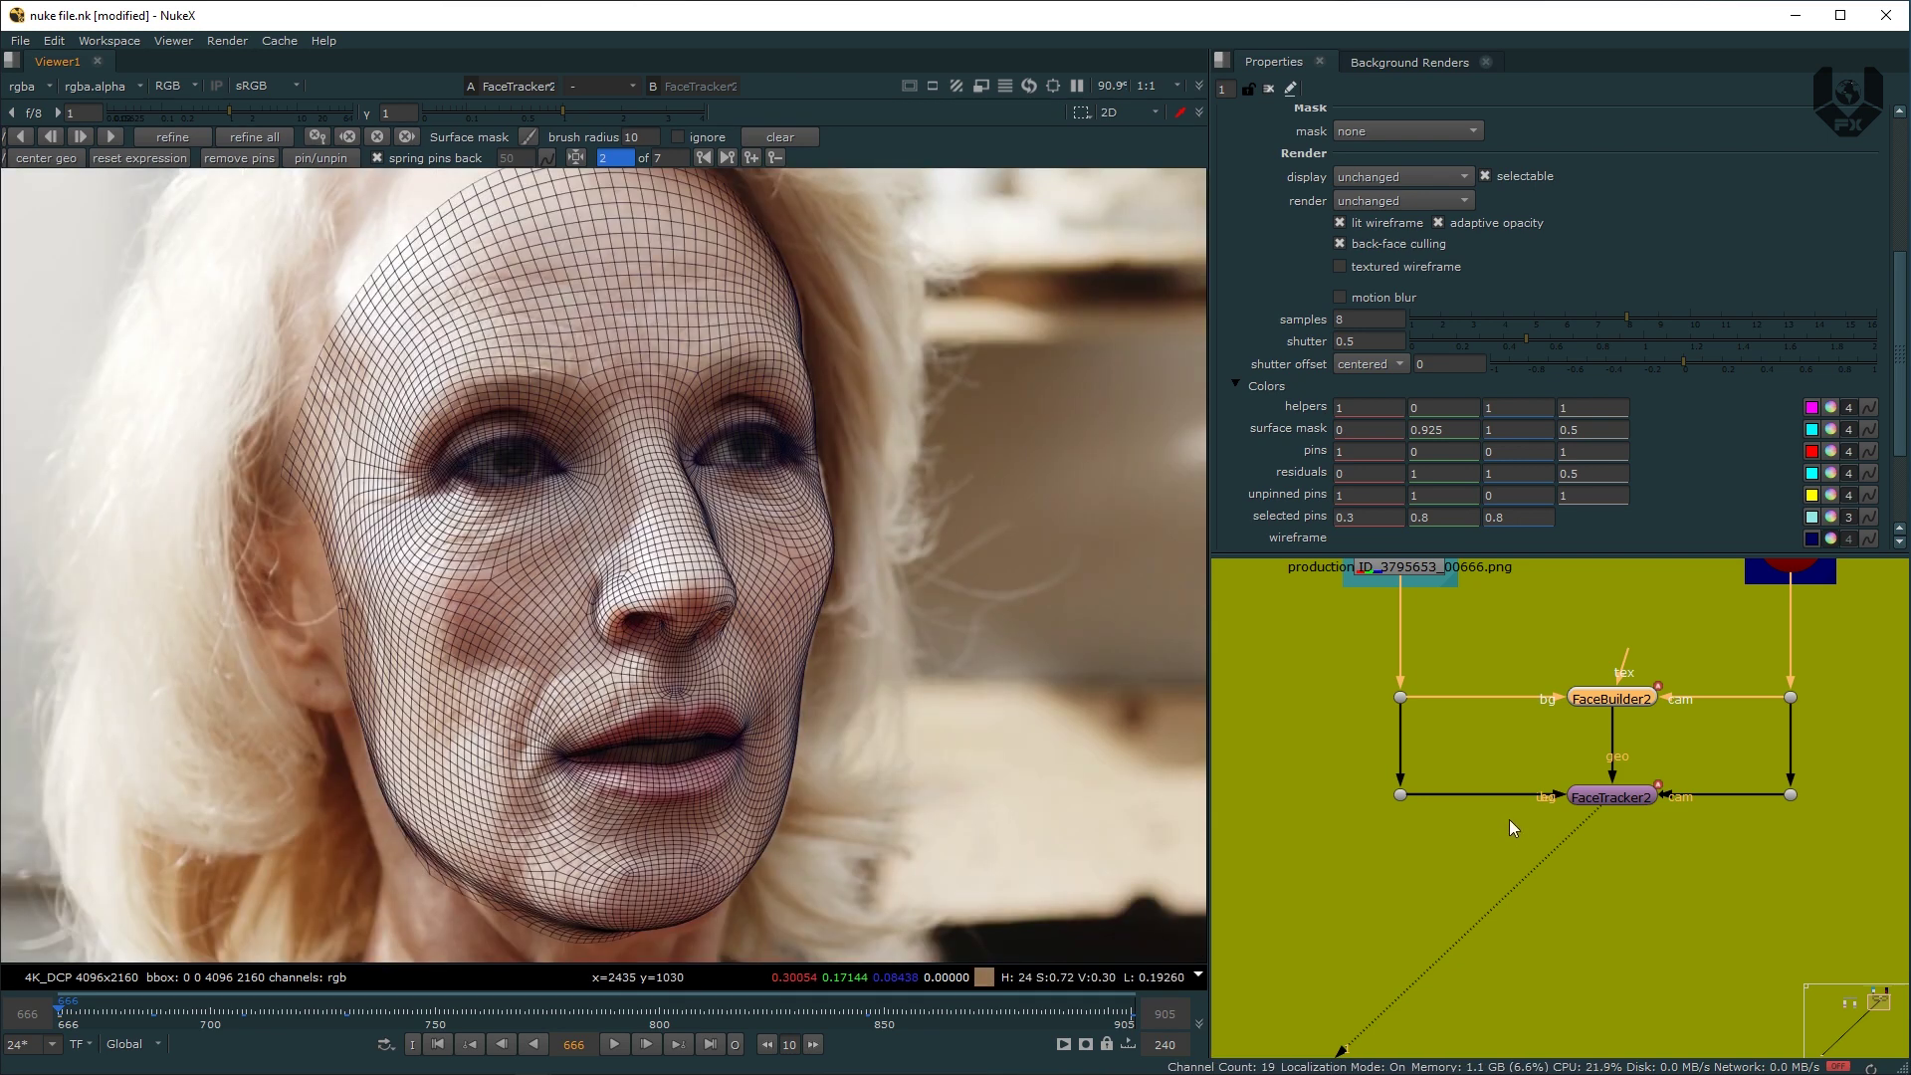
# Step: Add an unconnected Project3D node below FaceTracker2 in the node graph
pyautogui.moveTo(1478, 852); pyautogui.dragTo(1492, 744, button='middle')
pyautogui.press('Tab')
pyautogui.write('pr')
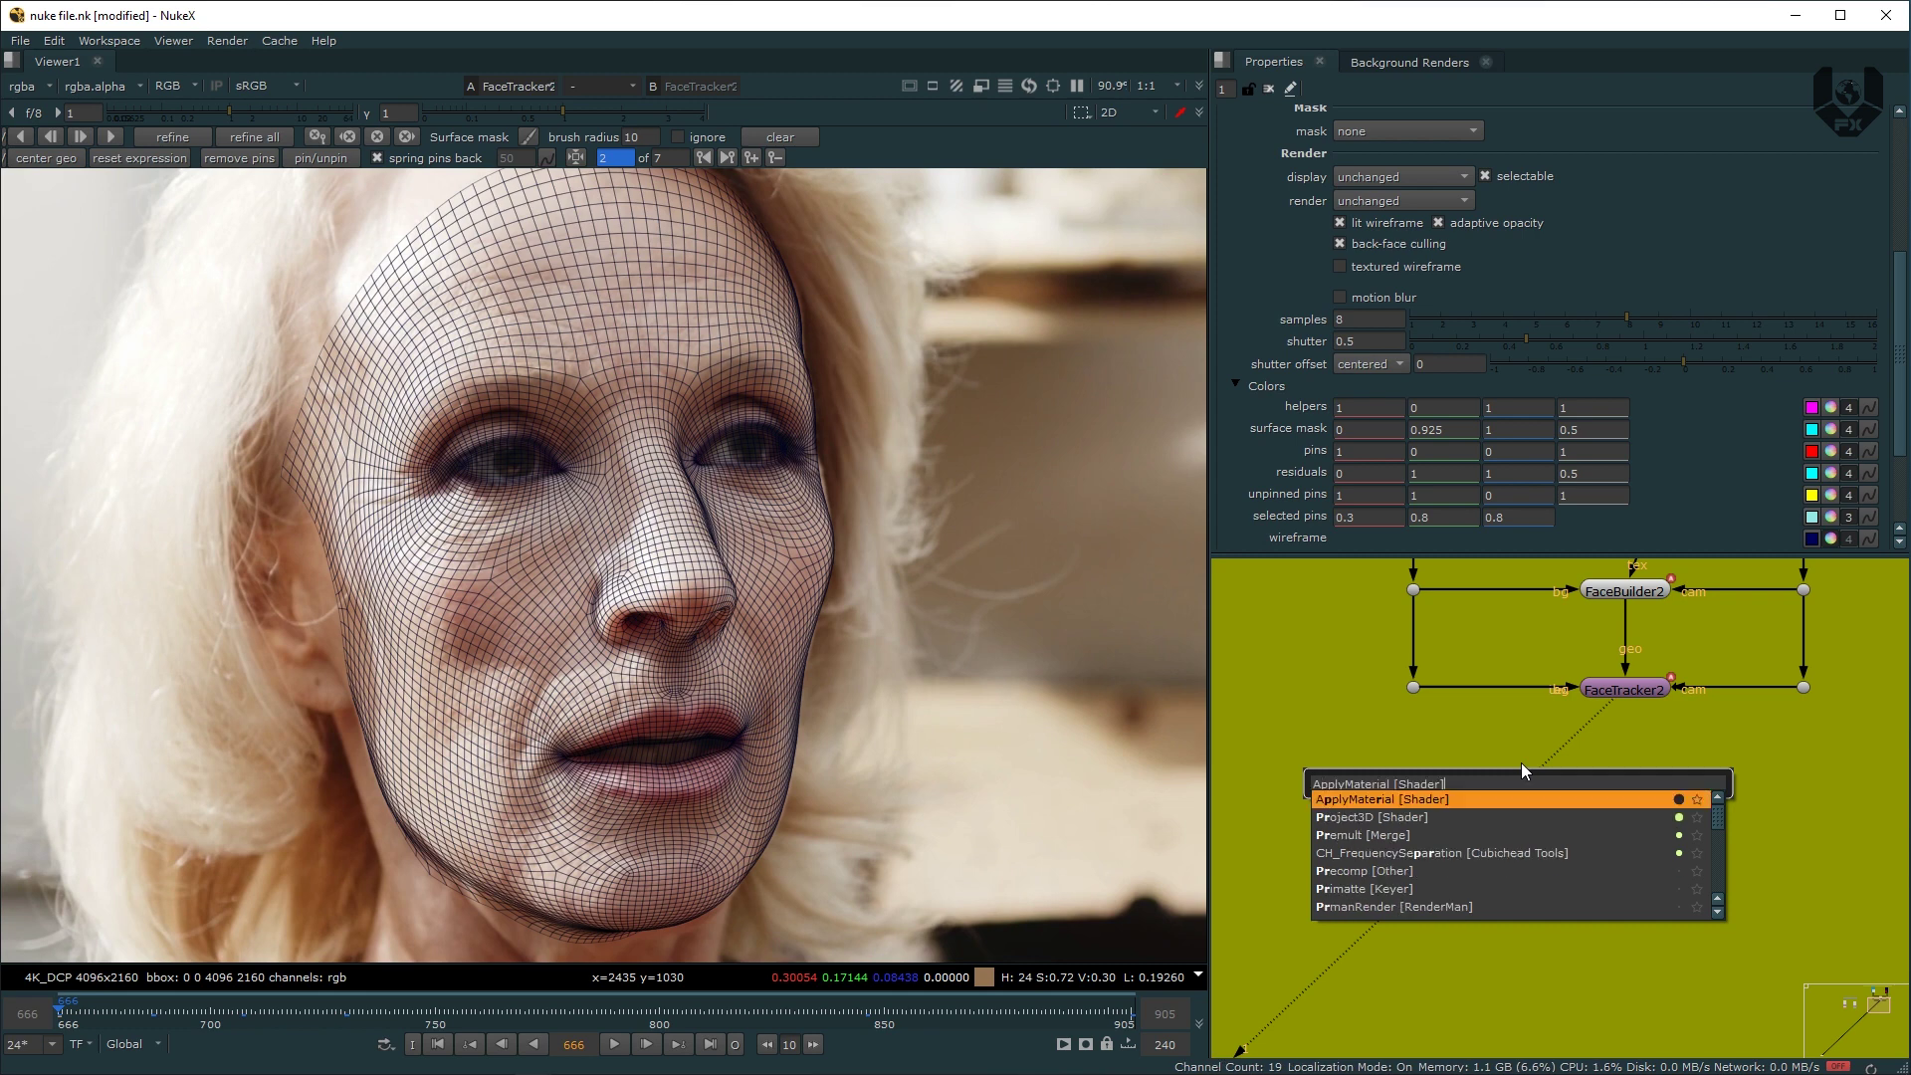
pyautogui.press('Down')
pyautogui.press('Return')
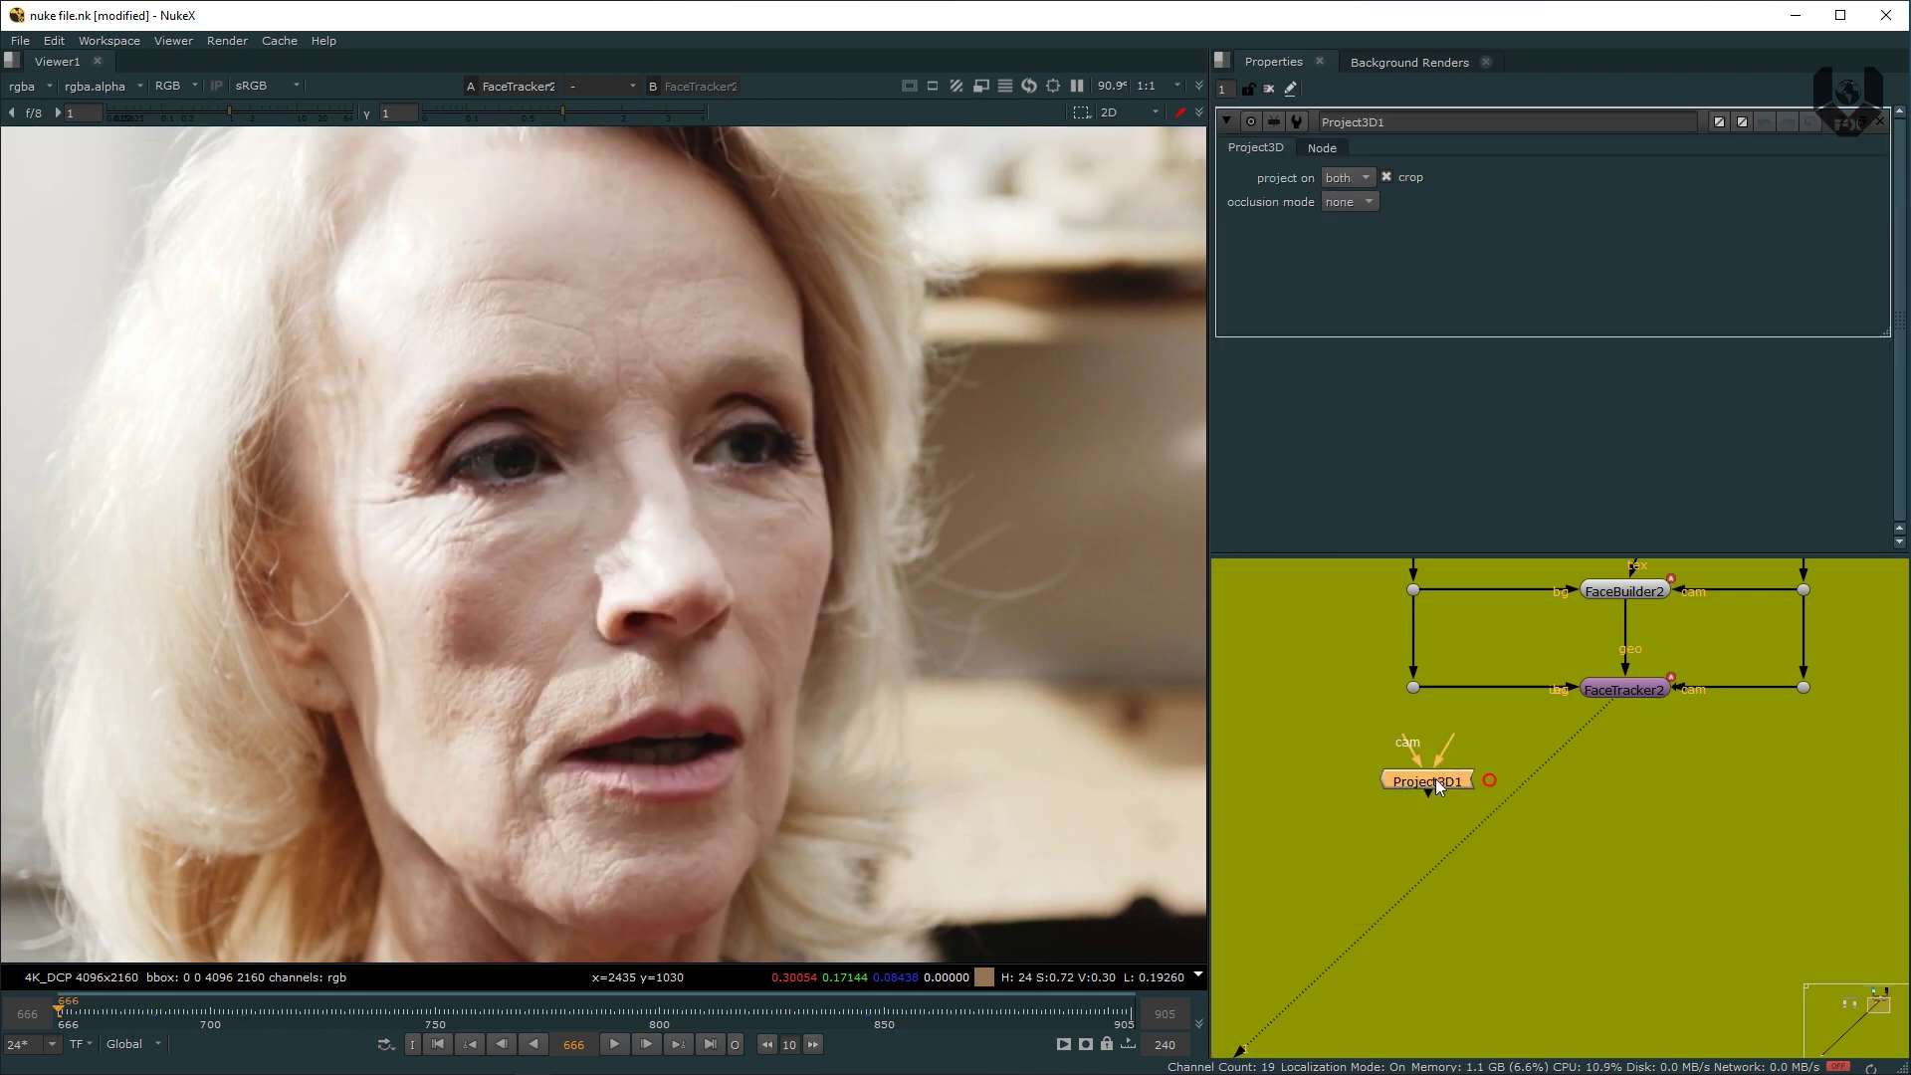
pyautogui.moveTo(1419, 753); pyautogui.dragTo(1348, 702)
pyautogui.moveTo(1456, 739); pyautogui.dragTo(1450, 741)
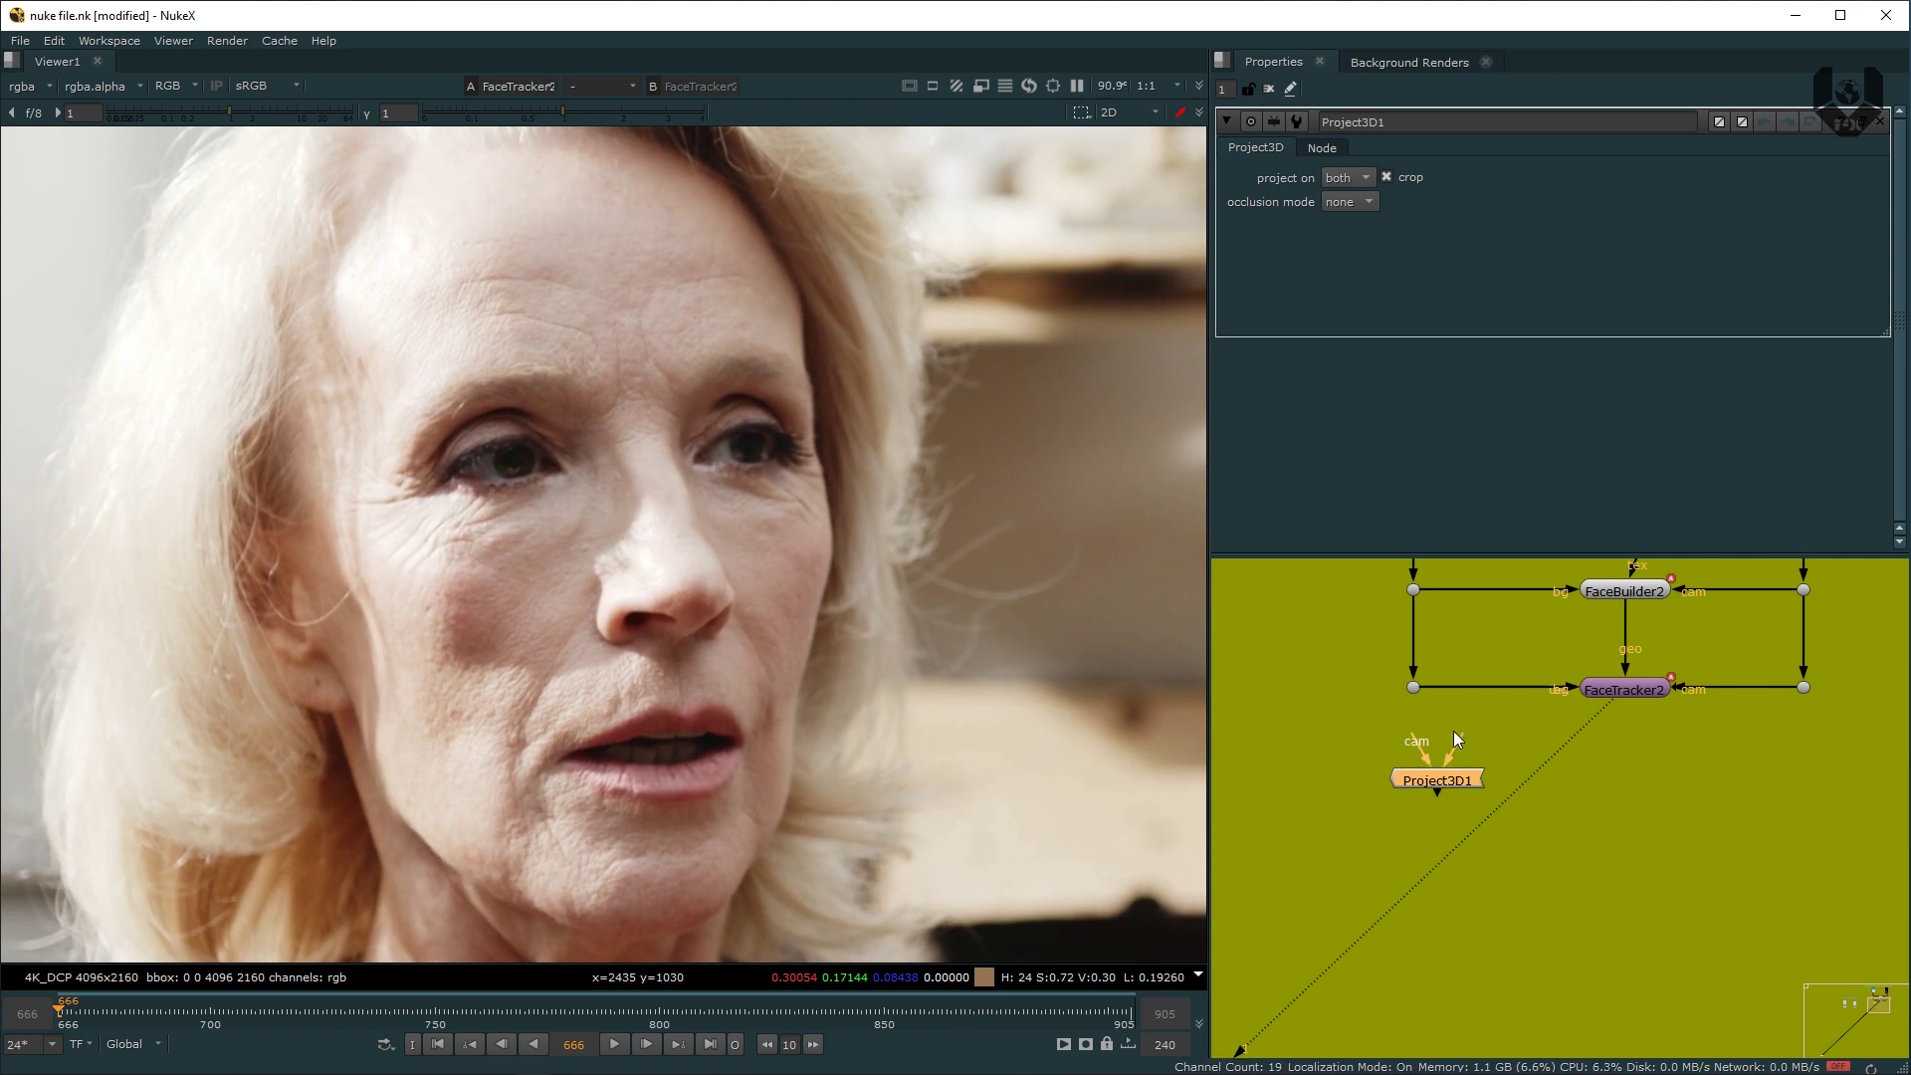
# Step: Connect Project3D1's cam input to the Camera2 branch and its image input to the Read8 branch
pyautogui.moveTo(1479, 767); pyautogui.dragTo(1386, 809, button='middle')
pyautogui.moveTo(1448, 740)
pyautogui.mouseDown(button='middle')
pyautogui.moveTo(1461, 874)
pyautogui.moveTo(1476, 722)
pyautogui.mouseUp(button='middle')
pyautogui.moveTo(1429, 839); pyautogui.dragTo(1780, 743)
pyautogui.moveTo(1809, 569); pyautogui.dragTo(1708, 649, button='middle')
pyautogui.click(1620, 856)
pyautogui.scroll(-1, 1614, 878)
pyautogui.moveTo(1558, 922); pyautogui.dragTo(1385, 840)
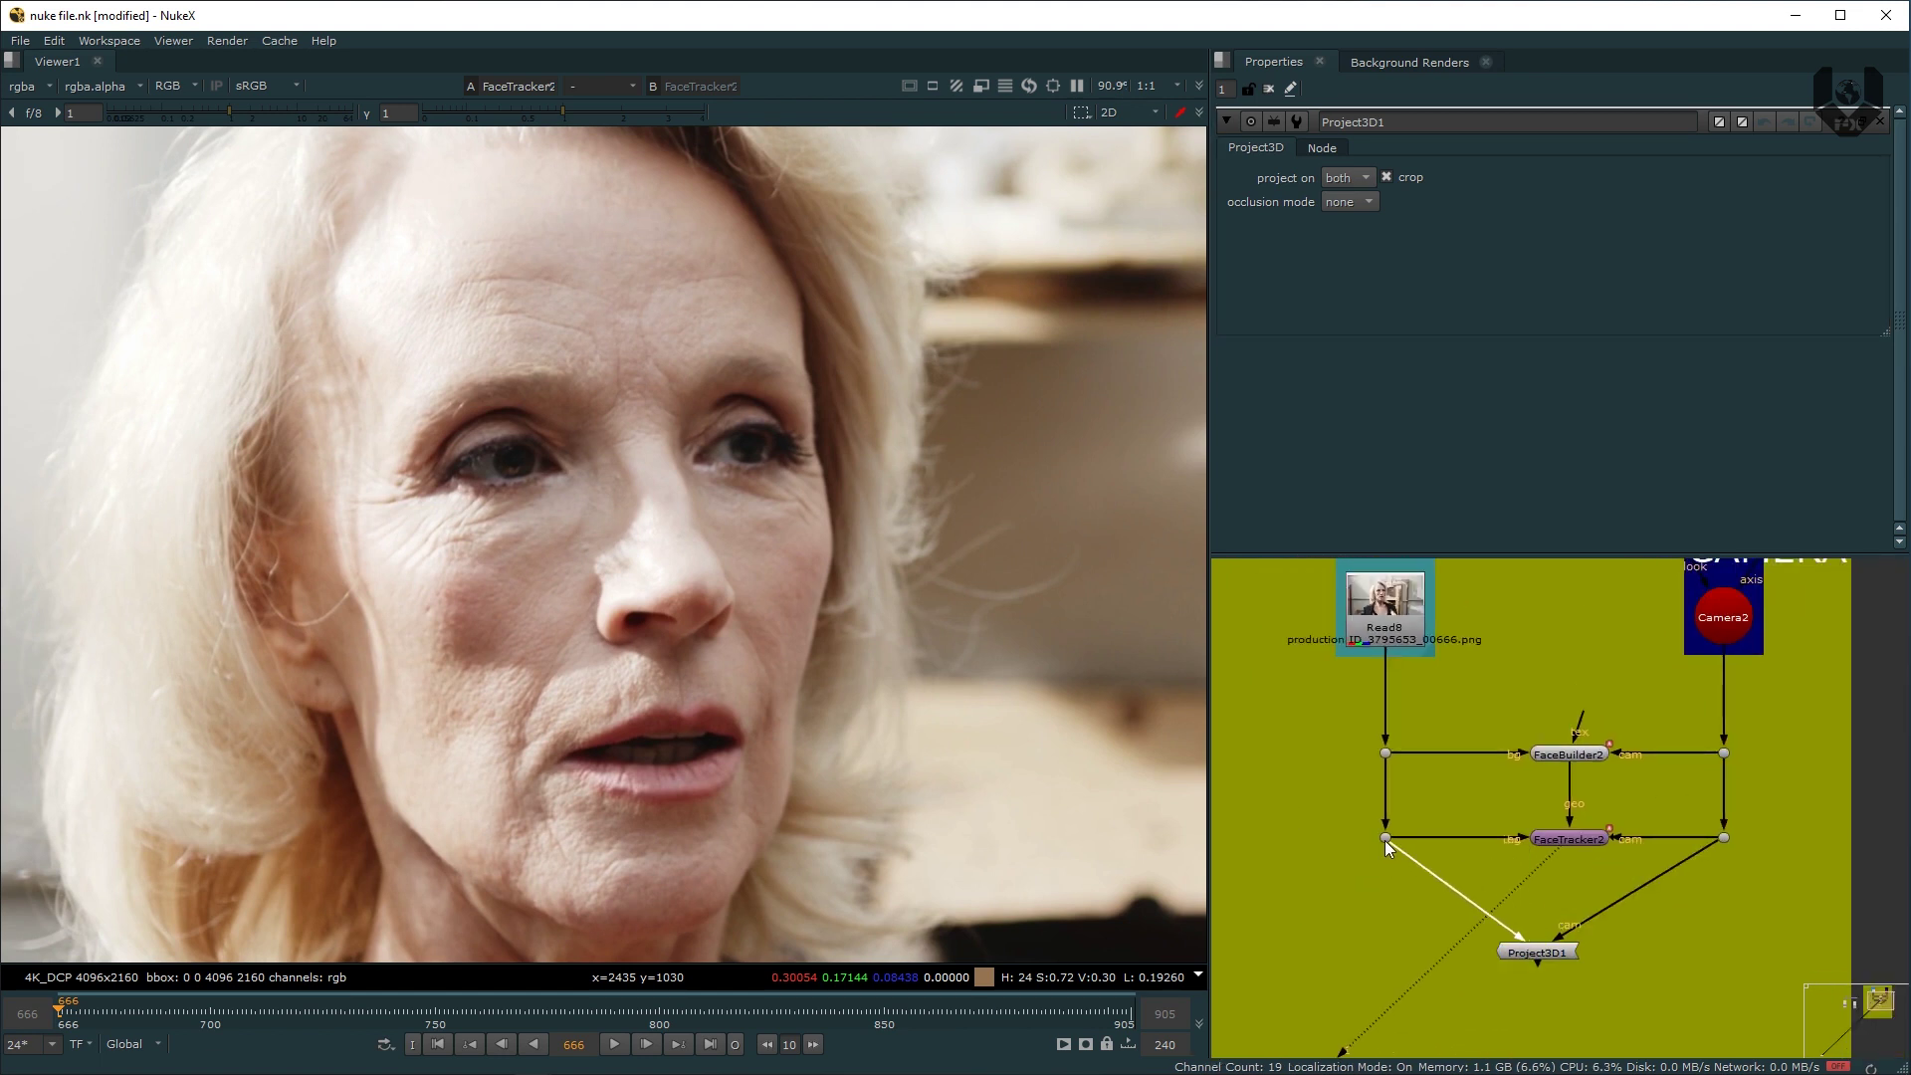
# Step: Connect FaceTracker2's bg input to Project3D1, align the node directly below, and view its output
pyautogui.moveTo(1419, 918); pyautogui.dragTo(1397, 849, button='middle')
pyautogui.moveTo(1432, 916); pyautogui.dragTo(1567, 785)
pyautogui.moveTo(1531, 888); pyautogui.dragTo(1559, 882)
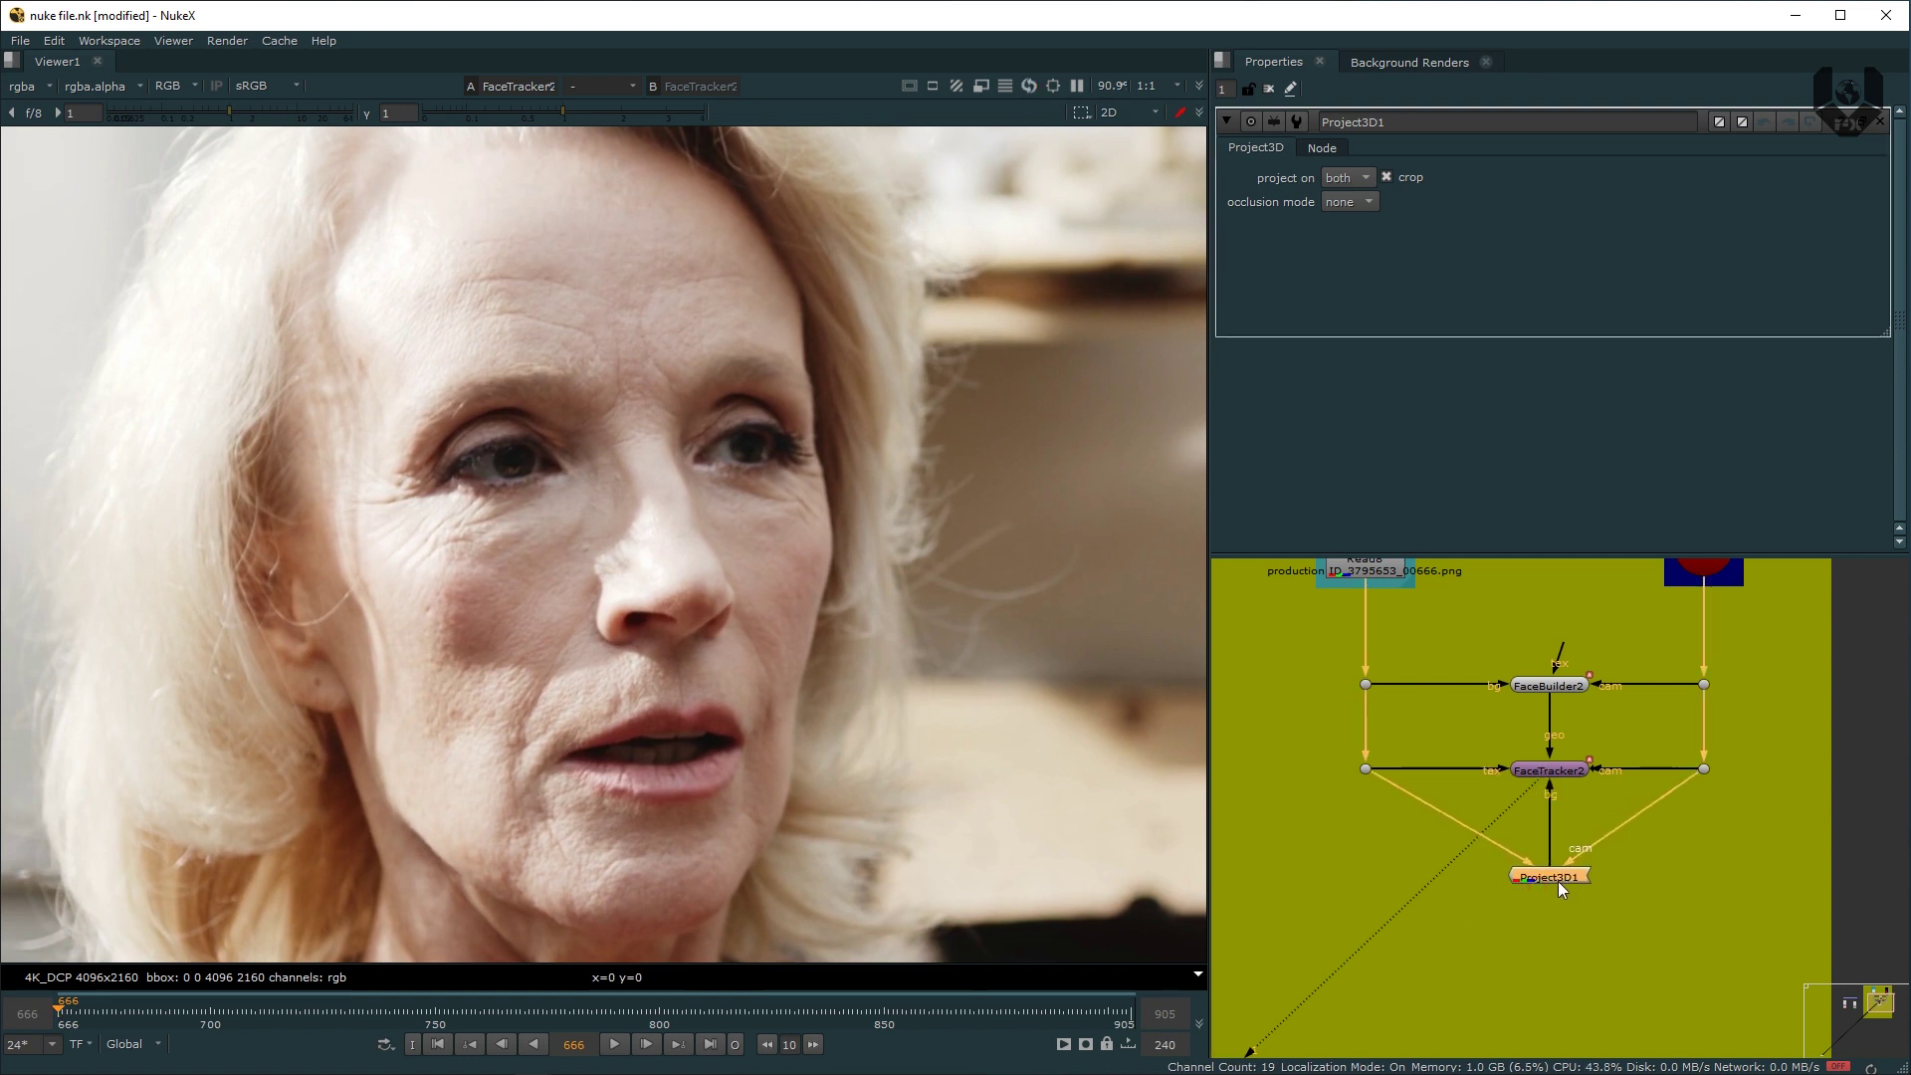
pyautogui.press('1')
pyautogui.click(1454, 882)
pyautogui.moveTo(1514, 758); pyautogui.dragTo(1517, 809, button='middle')
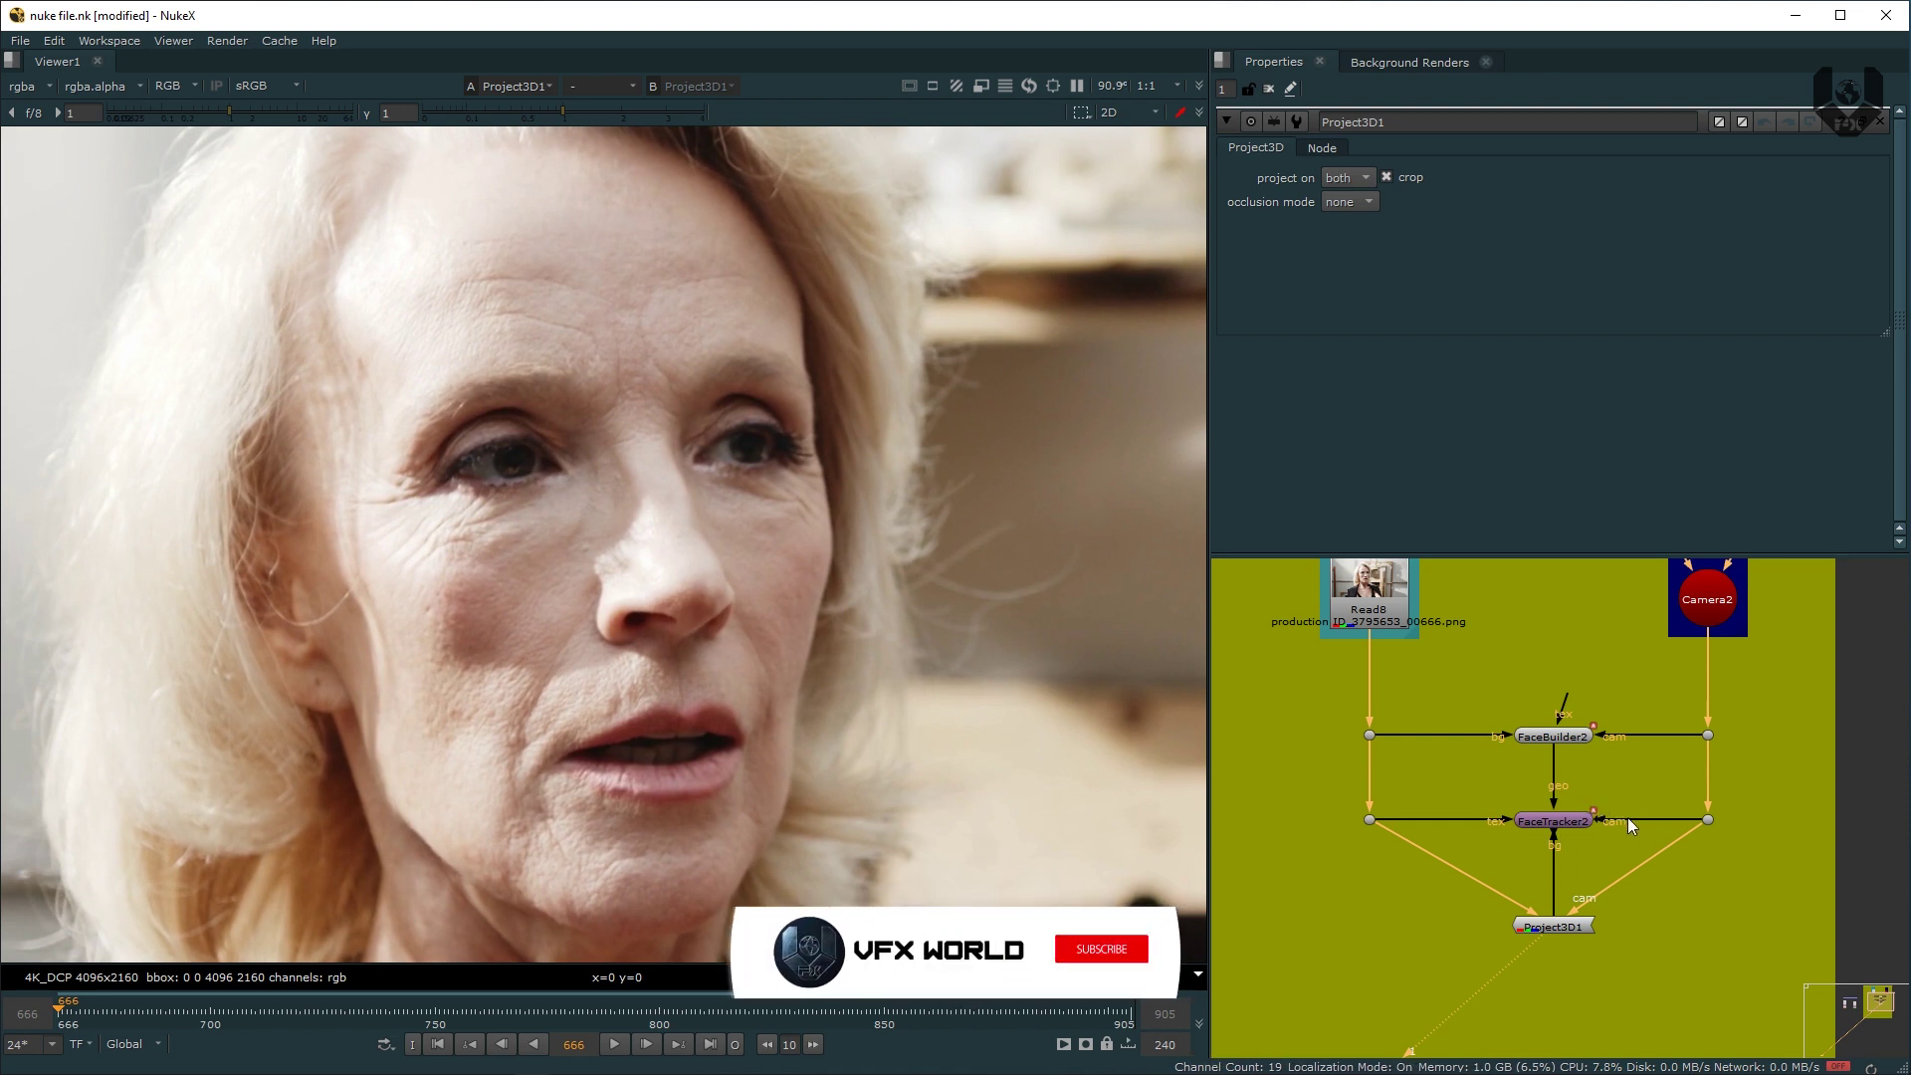
# Step: Insert dots into Project3D1's image and camera connections so they run at right angles, then select the node
pyautogui.moveTo(1484, 909); pyautogui.dragTo(1473, 817, button='middle')
pyautogui.keyDown('ctrl'); pyautogui.moveTo(1448, 780); pyautogui.dragTo(1366, 833); pyautogui.keyUp('ctrl')
pyautogui.keyDown('ctrl'); pyautogui.moveTo(1624, 778); pyautogui.dragTo(1700, 834); pyautogui.keyUp('ctrl')
pyautogui.click(1587, 798)
pyautogui.moveTo(1587, 797); pyautogui.dragTo(1617, 664, button='middle')
pyautogui.click(1587, 704)
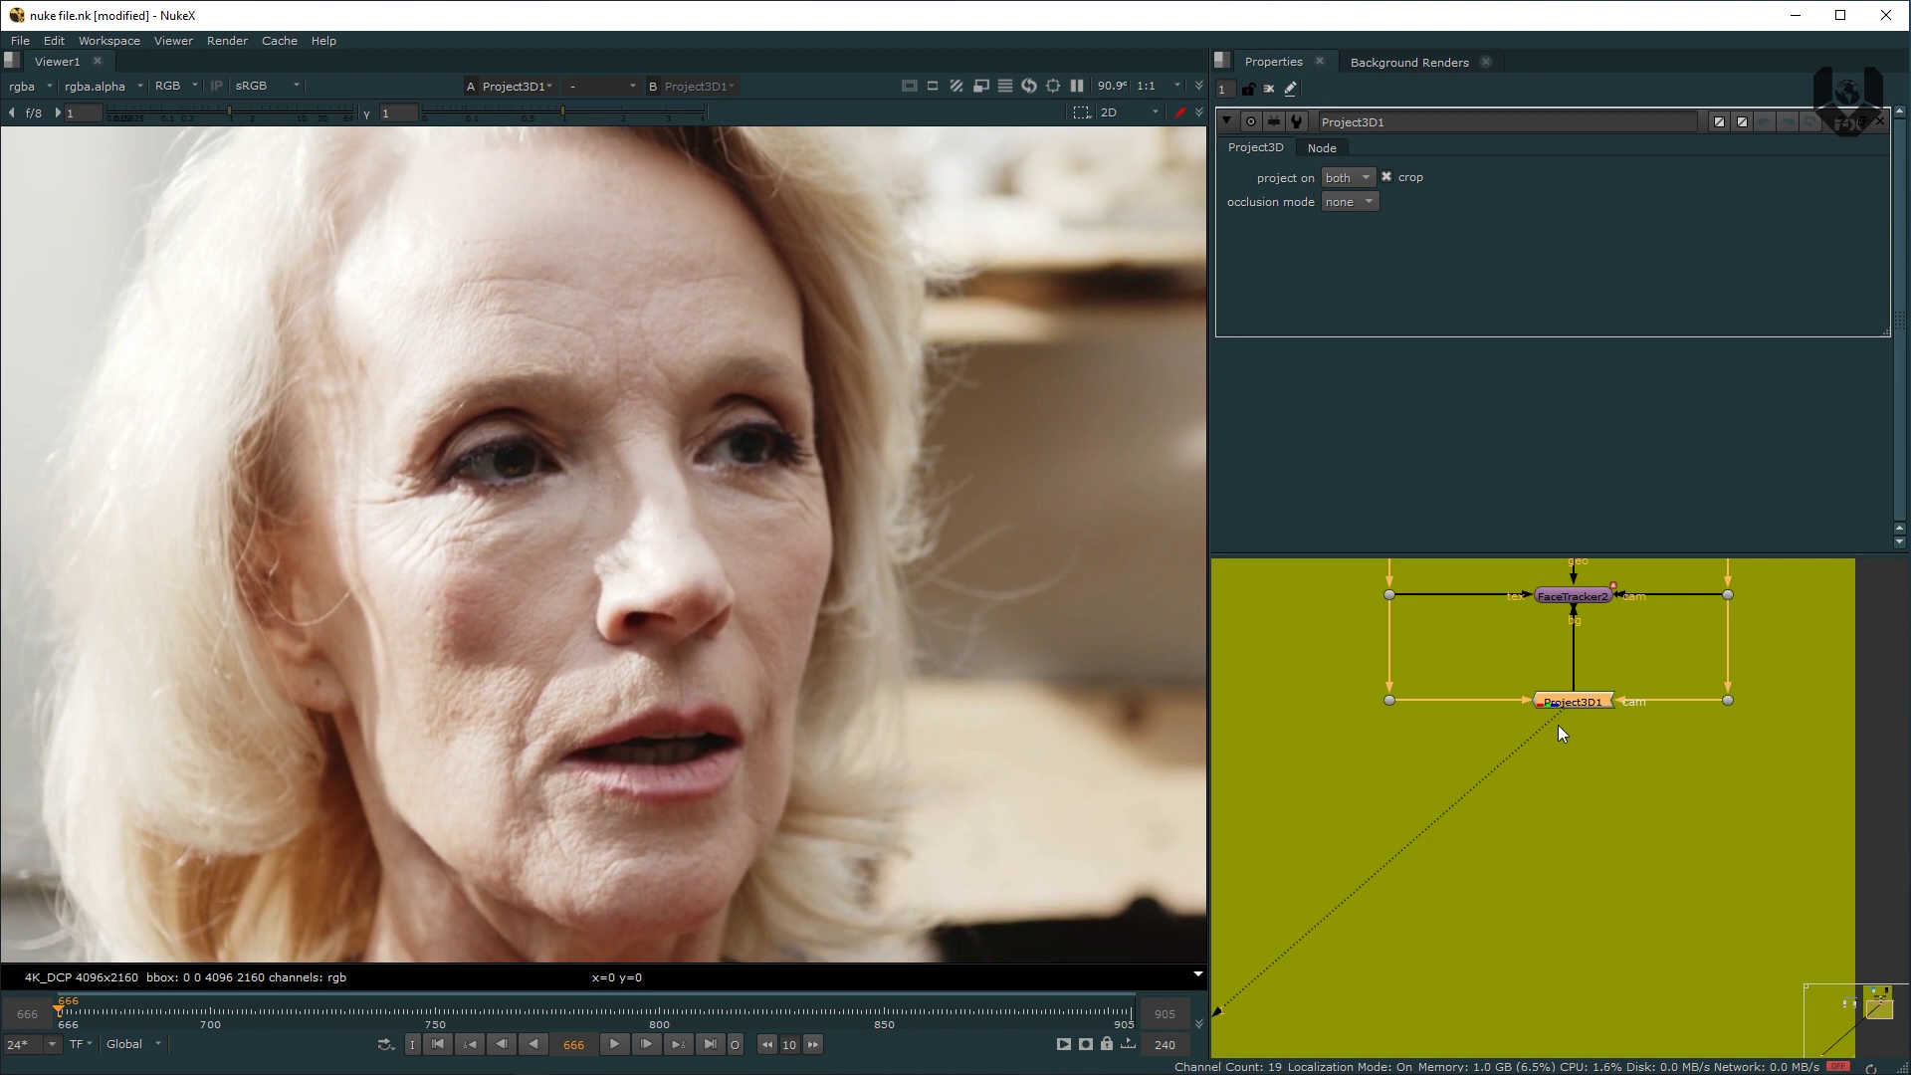
# Step: Add an ApplyMaterial node below Project3D1 with its mat input connected, and reconnect Project3D1's cam input to the Camera2 branch
pyautogui.press('Tab')
pyautogui.press('Down')
pyautogui.press('Return')
pyautogui.moveTo(1683, 702); pyautogui.dragTo(1611, 818)
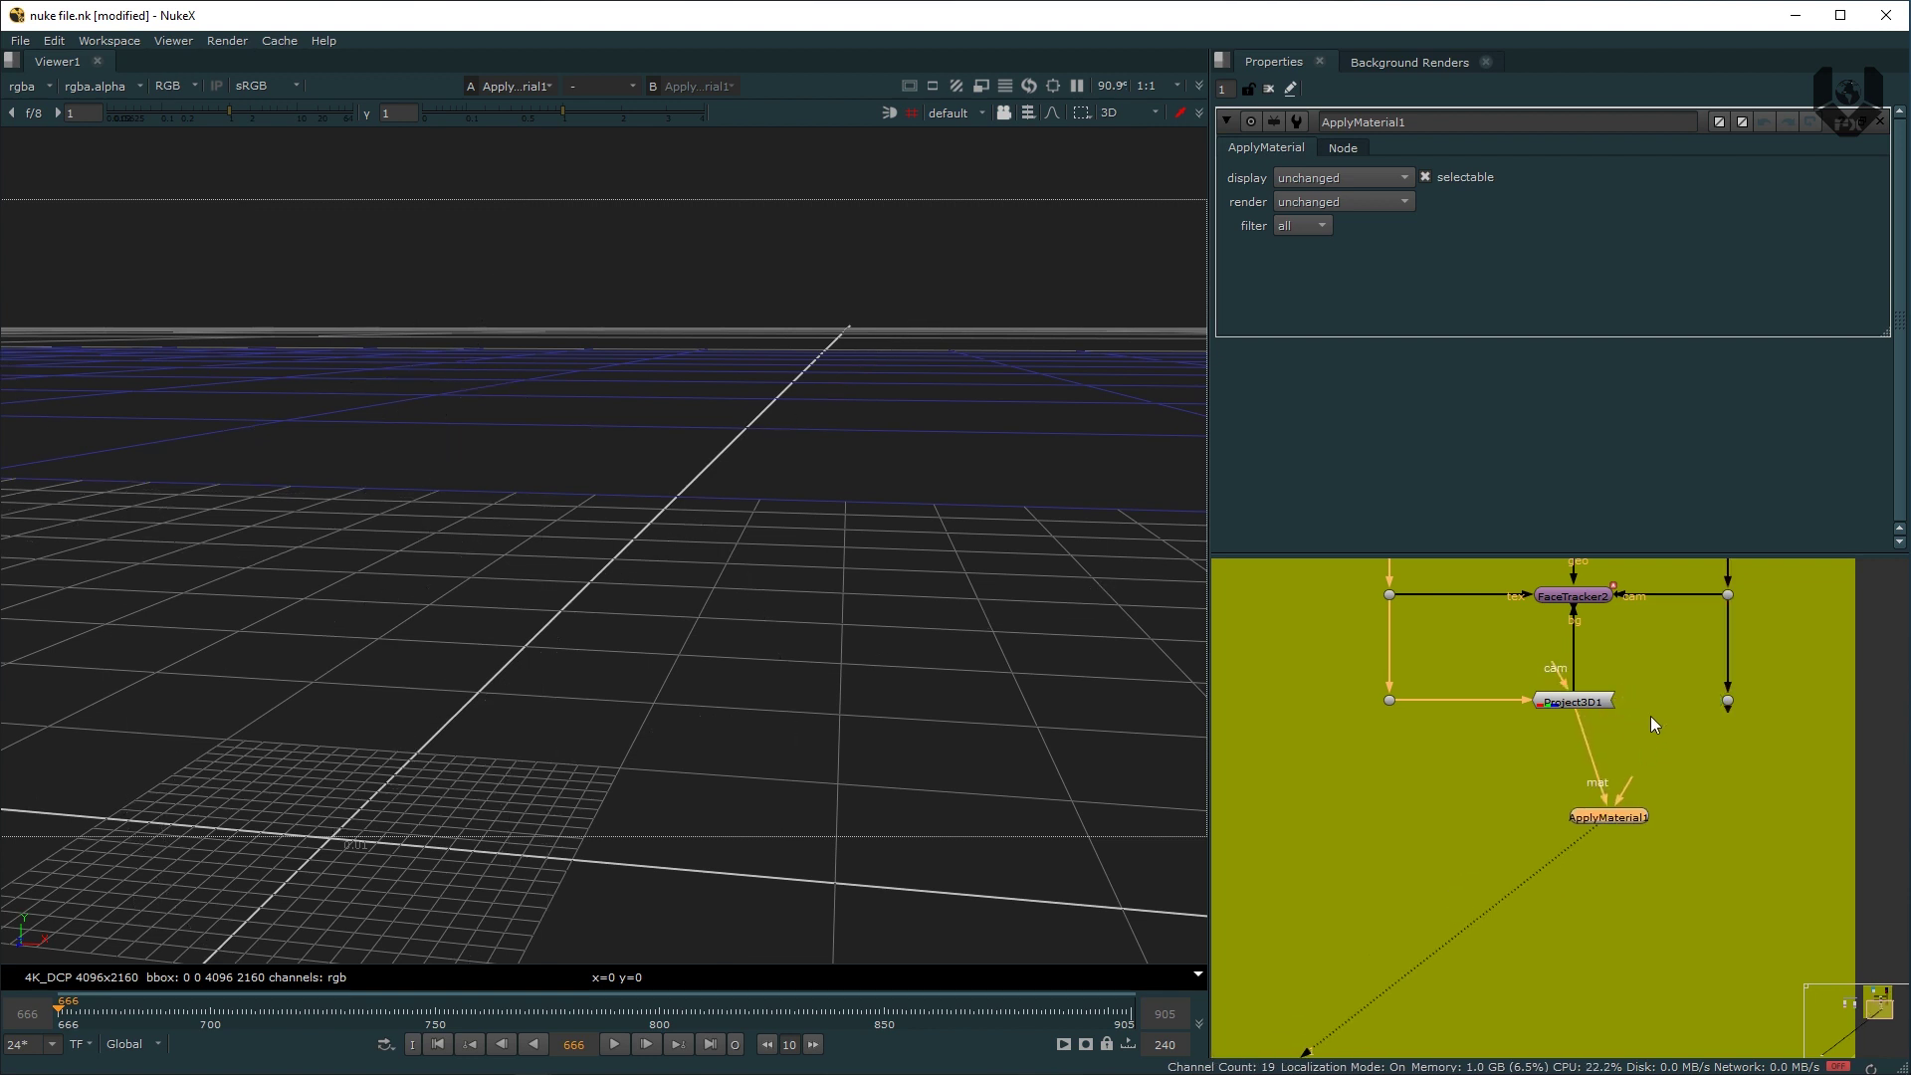
pyautogui.moveTo(1561, 685); pyautogui.dragTo(1735, 702)
pyautogui.moveTo(1618, 815); pyautogui.dragTo(1581, 808)
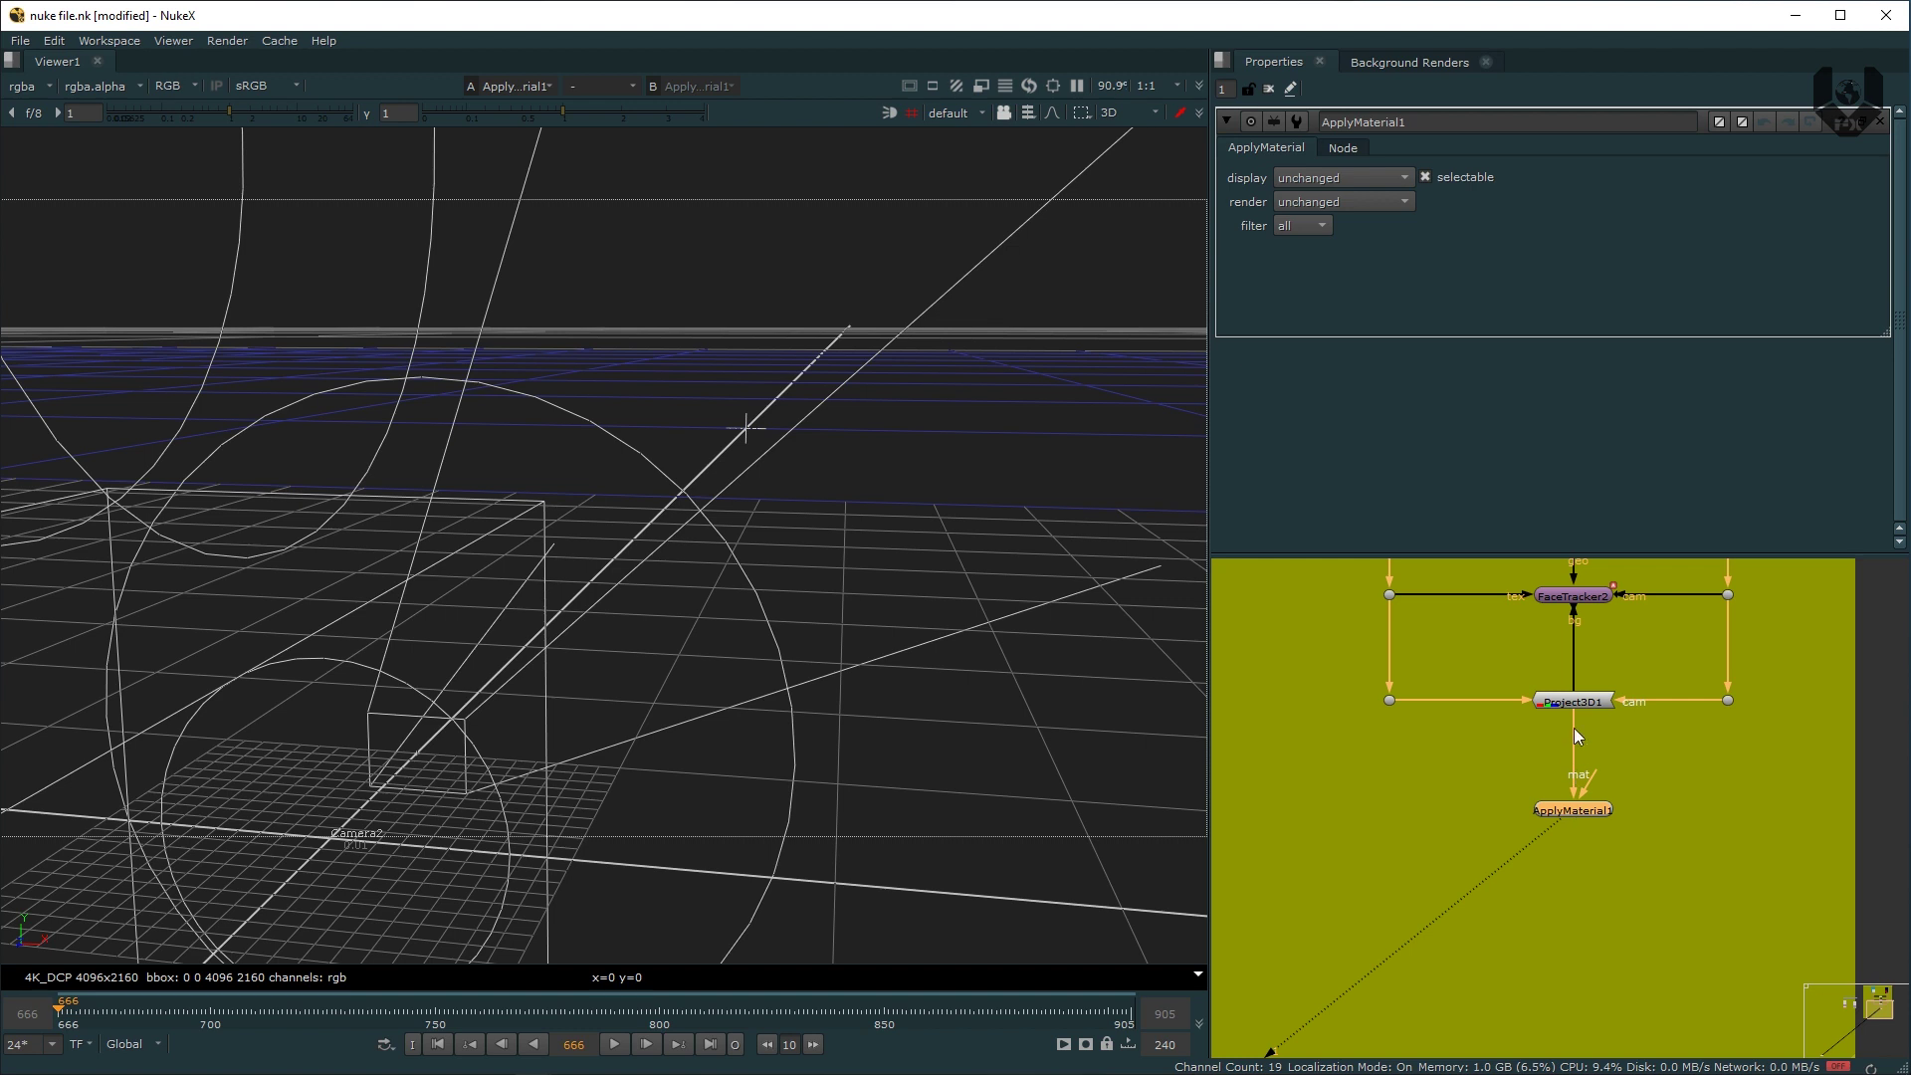
# Step: Connect ApplyMaterial1's geometry input to FaceTracker2, routed around the camera branch through two dots
pyautogui.moveTo(1522, 874); pyautogui.dragTo(1450, 969, button='middle')
pyautogui.moveTo(1521, 875); pyautogui.dragTo(1563, 772)
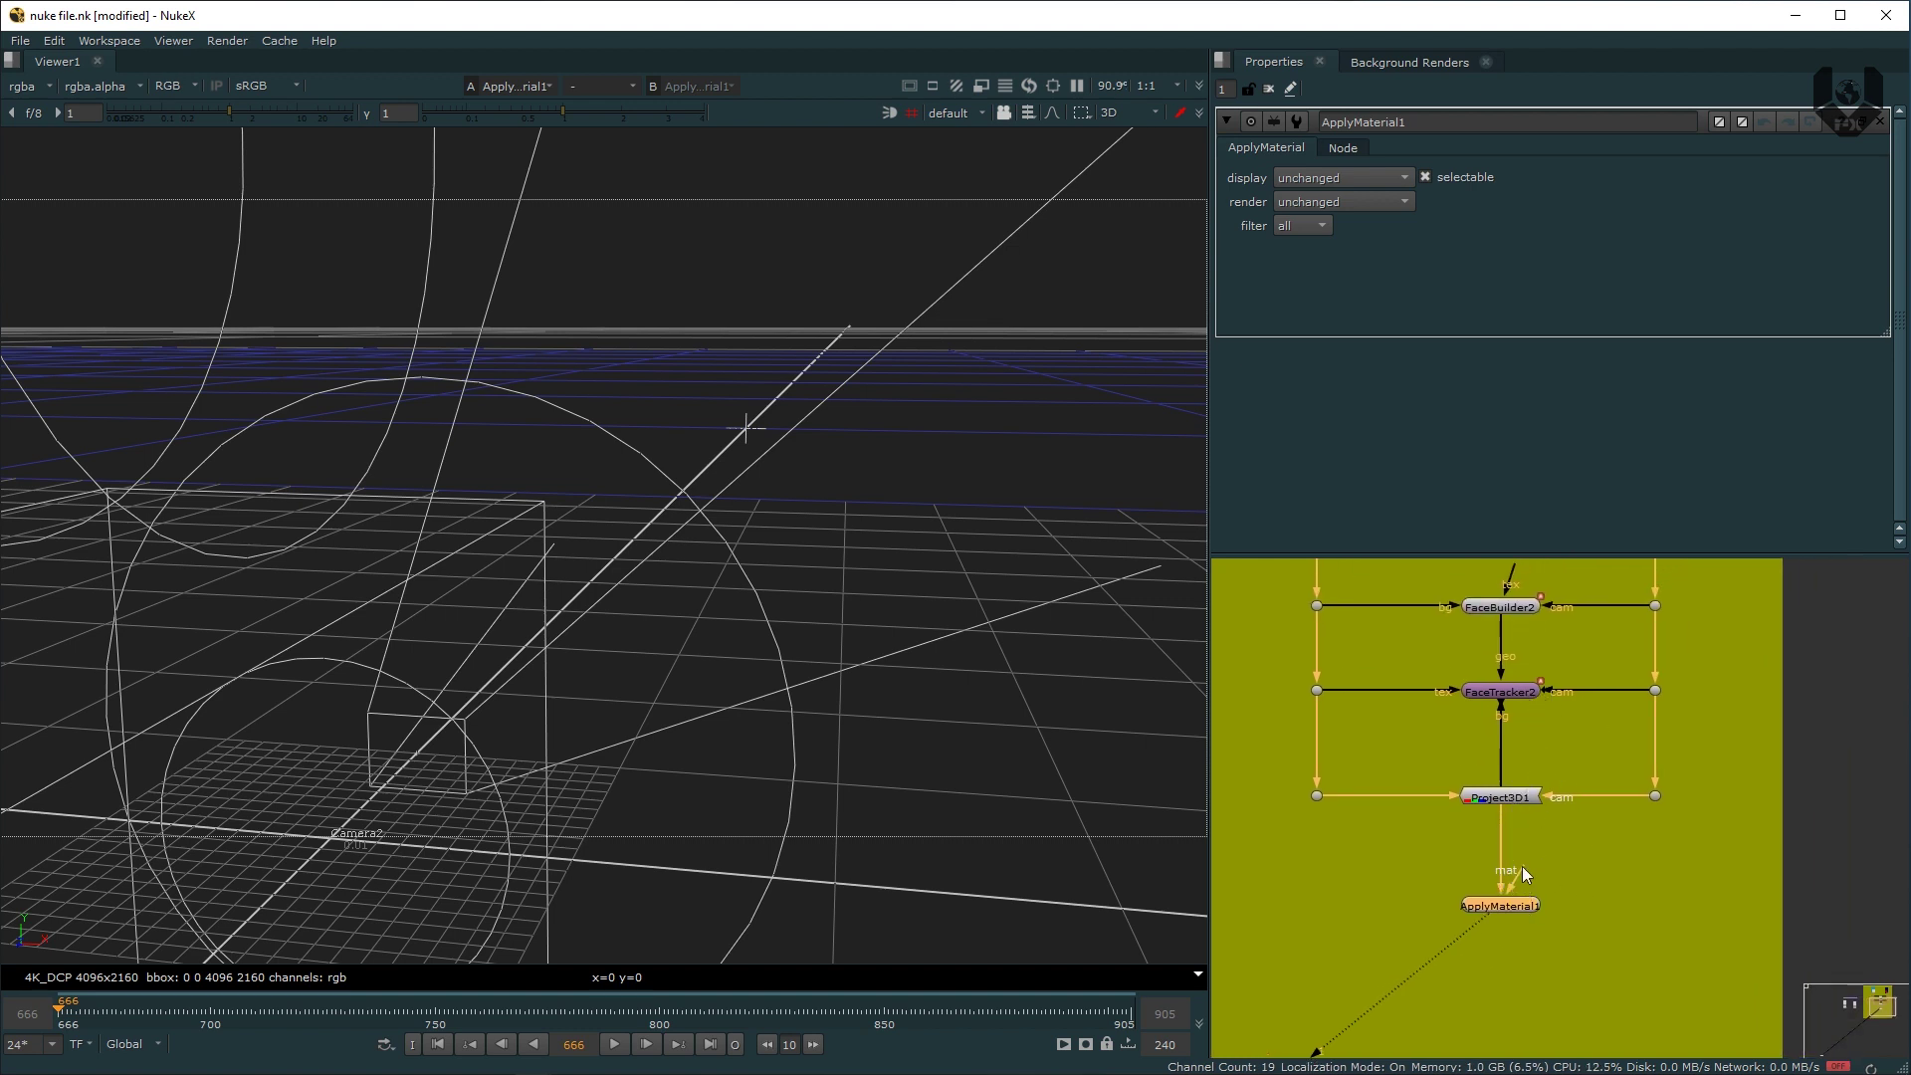
pyautogui.moveTo(1522, 874); pyautogui.dragTo(1502, 852, button='middle')
pyautogui.click(1593, 879)
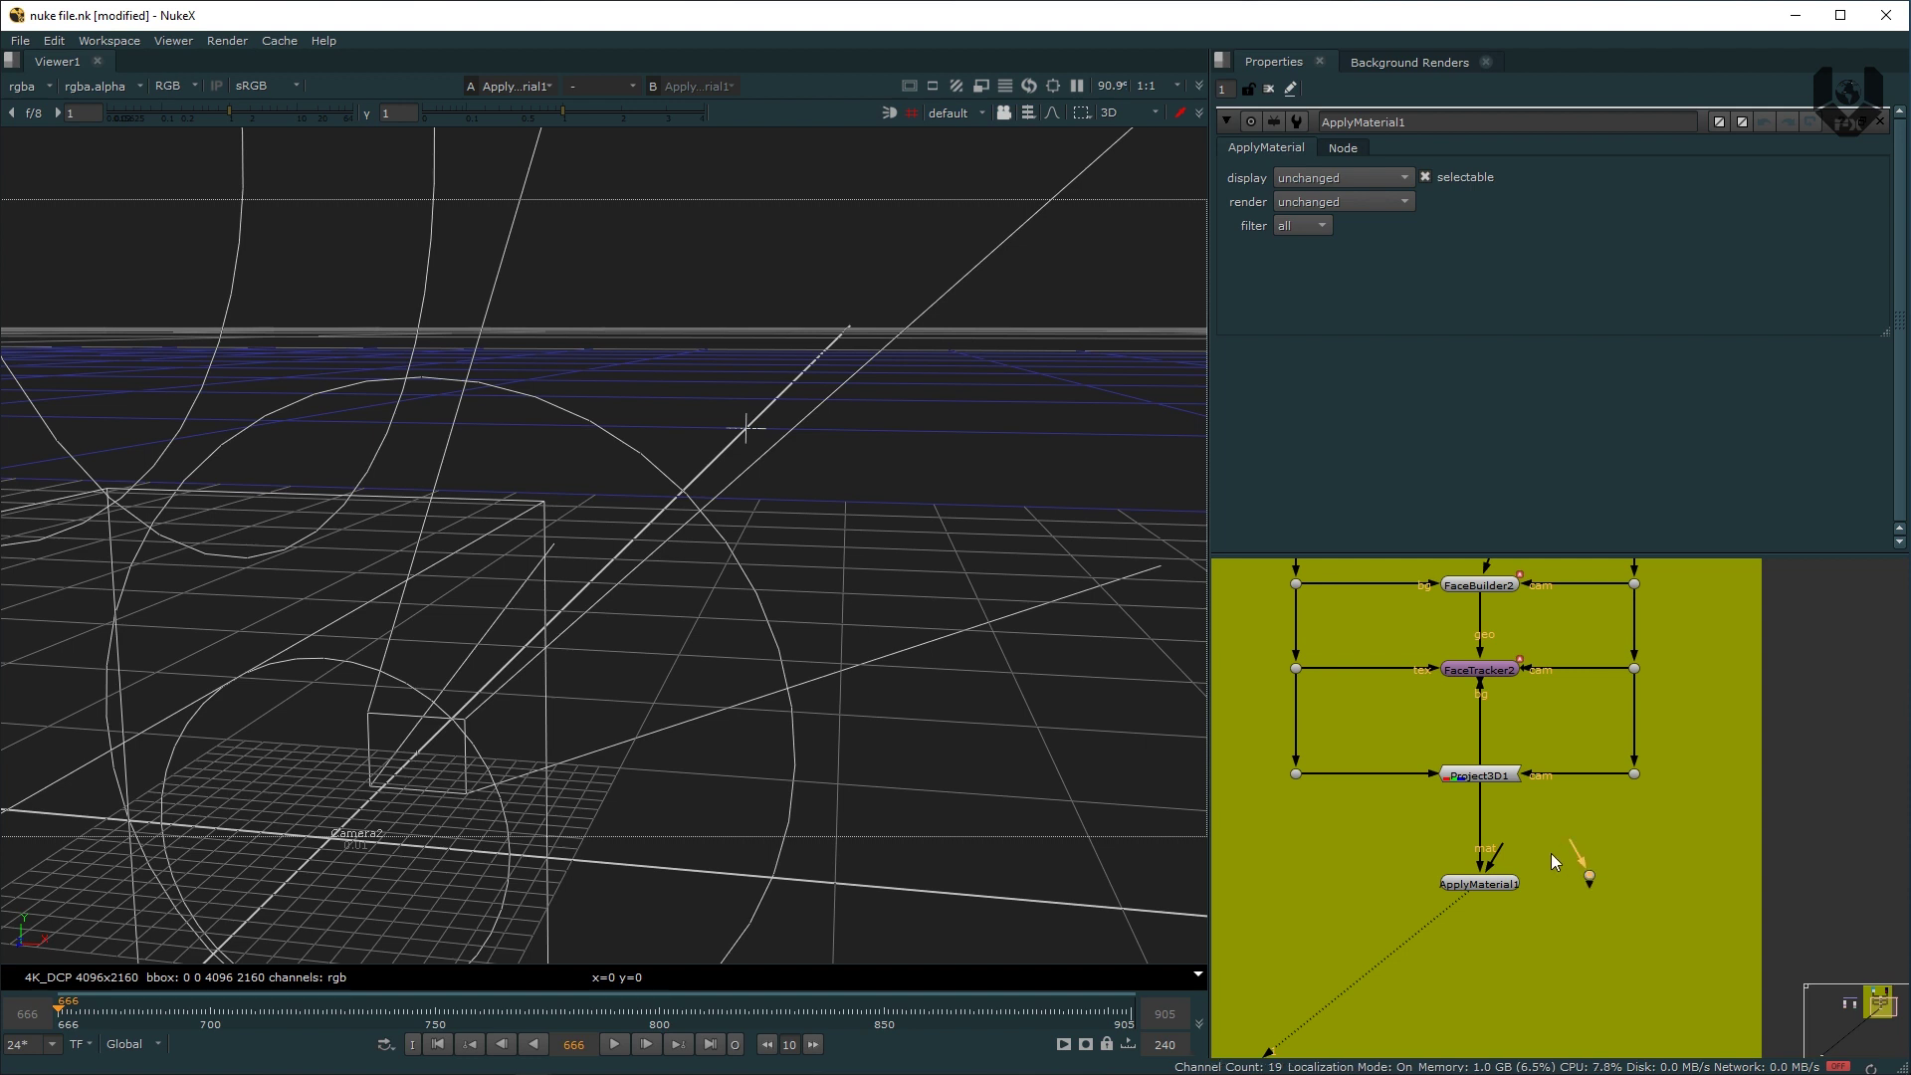
pyautogui.moveTo(1506, 862); pyautogui.dragTo(1737, 886)
pyautogui.press('.')
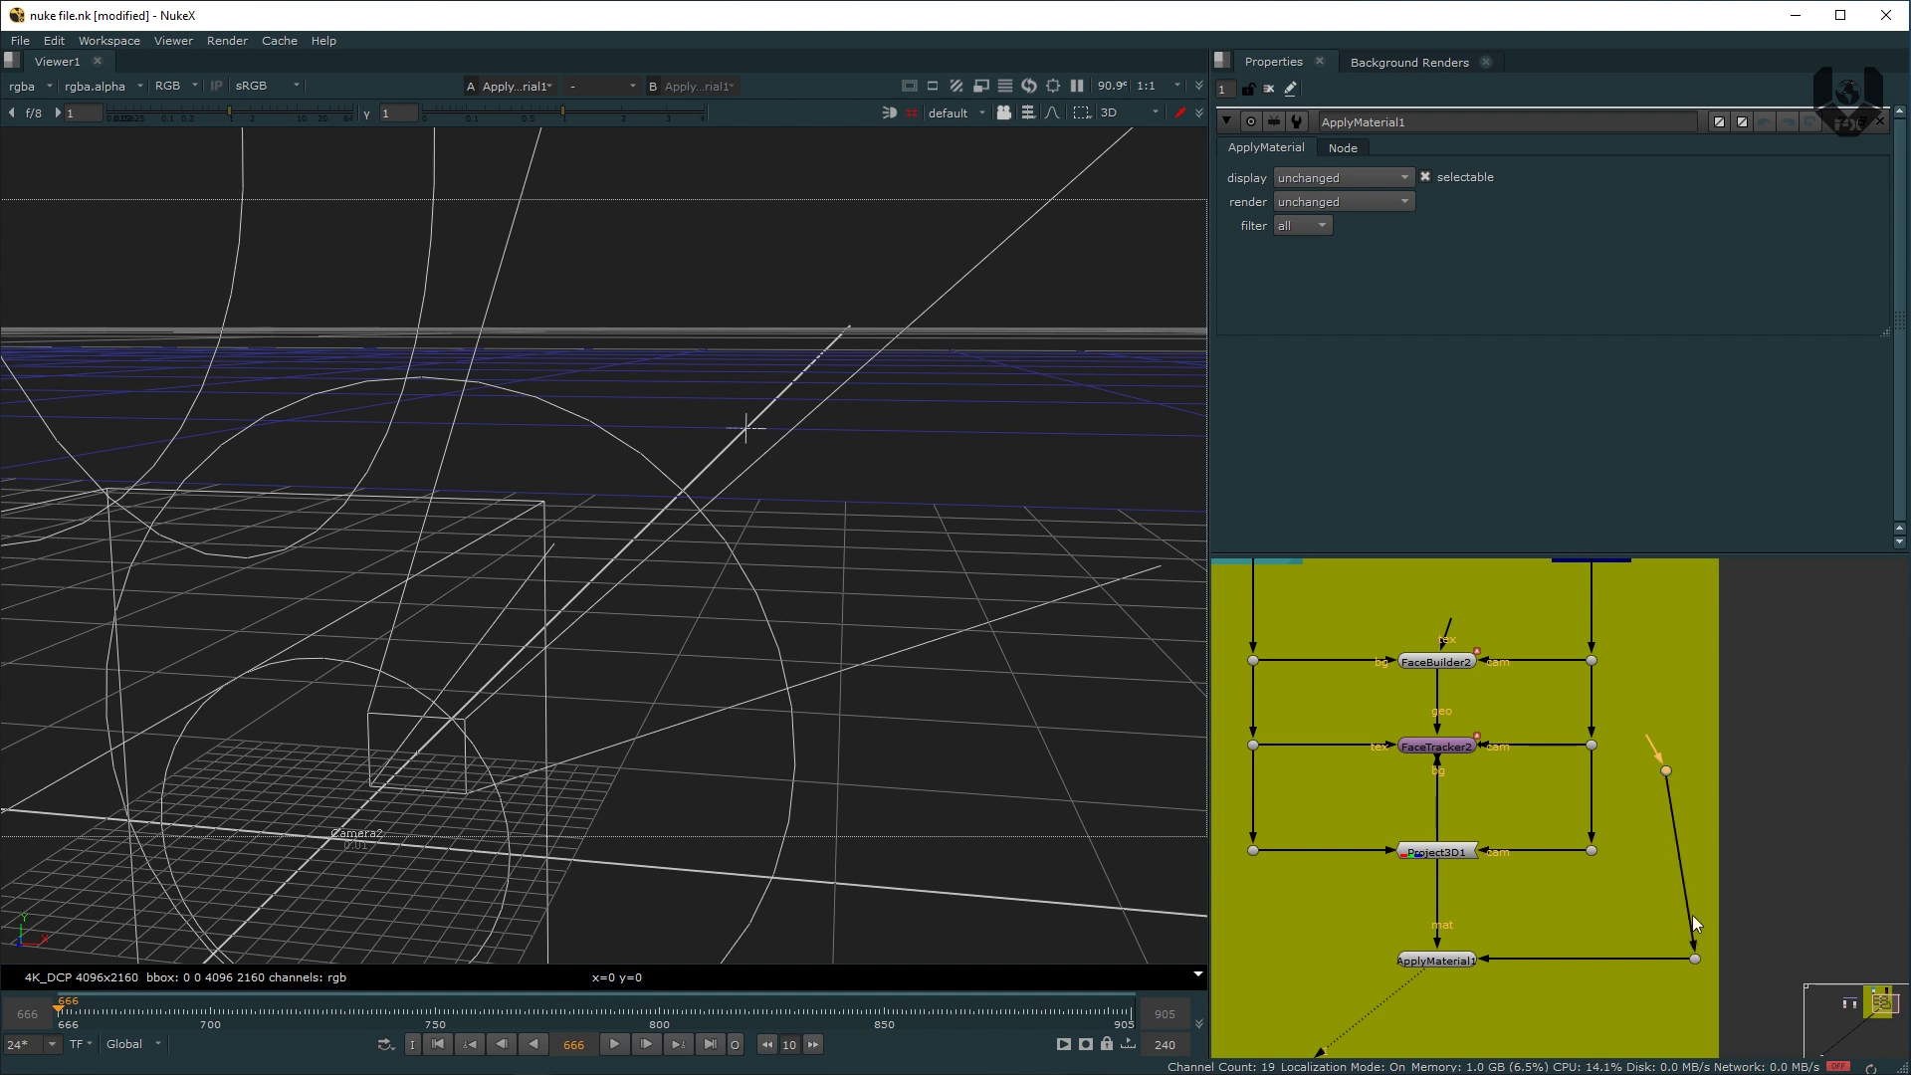
pyautogui.moveTo(1665, 772); pyautogui.dragTo(1478, 750)
pyautogui.moveTo(1699, 786); pyautogui.dragTo(1698, 792)
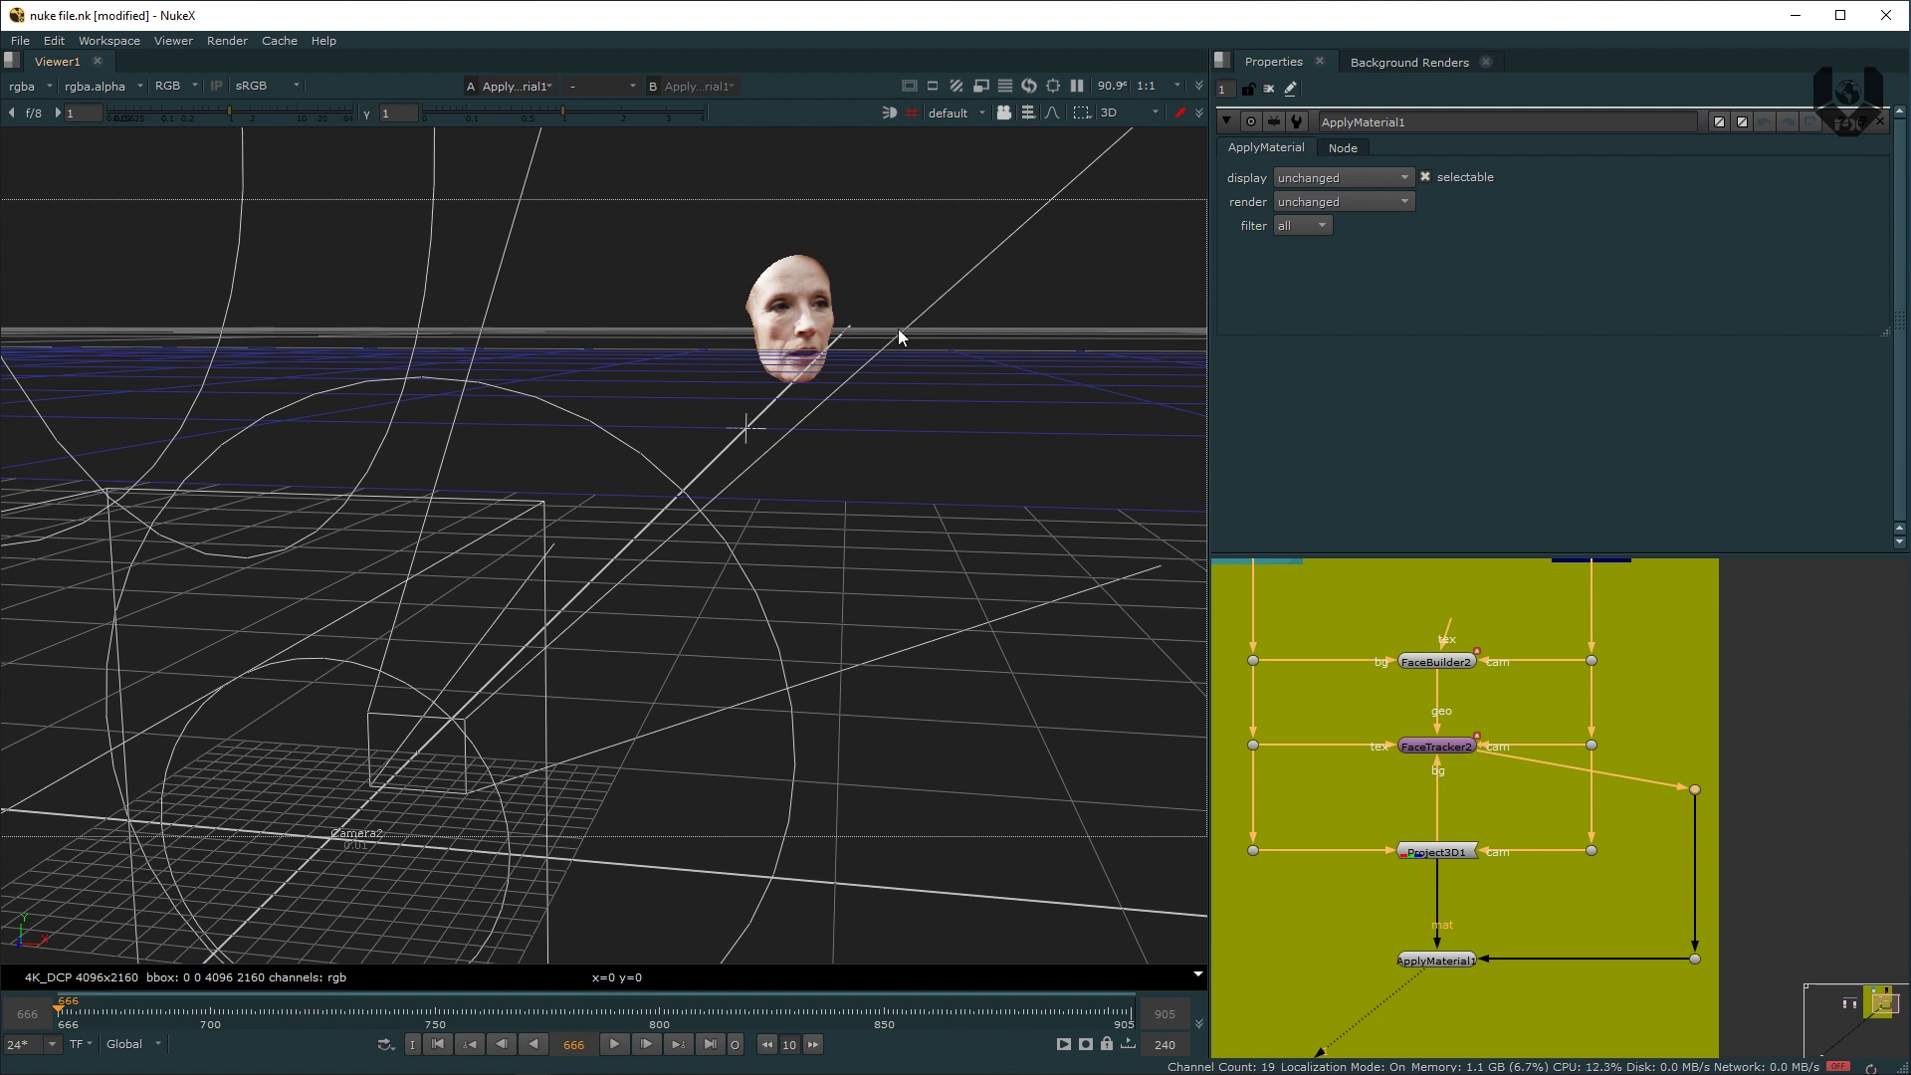
# Step: Play the textured face geometry in the 3D scene, stop, and return to frame 666
pyautogui.click(617, 1045)
pyautogui.press('k')
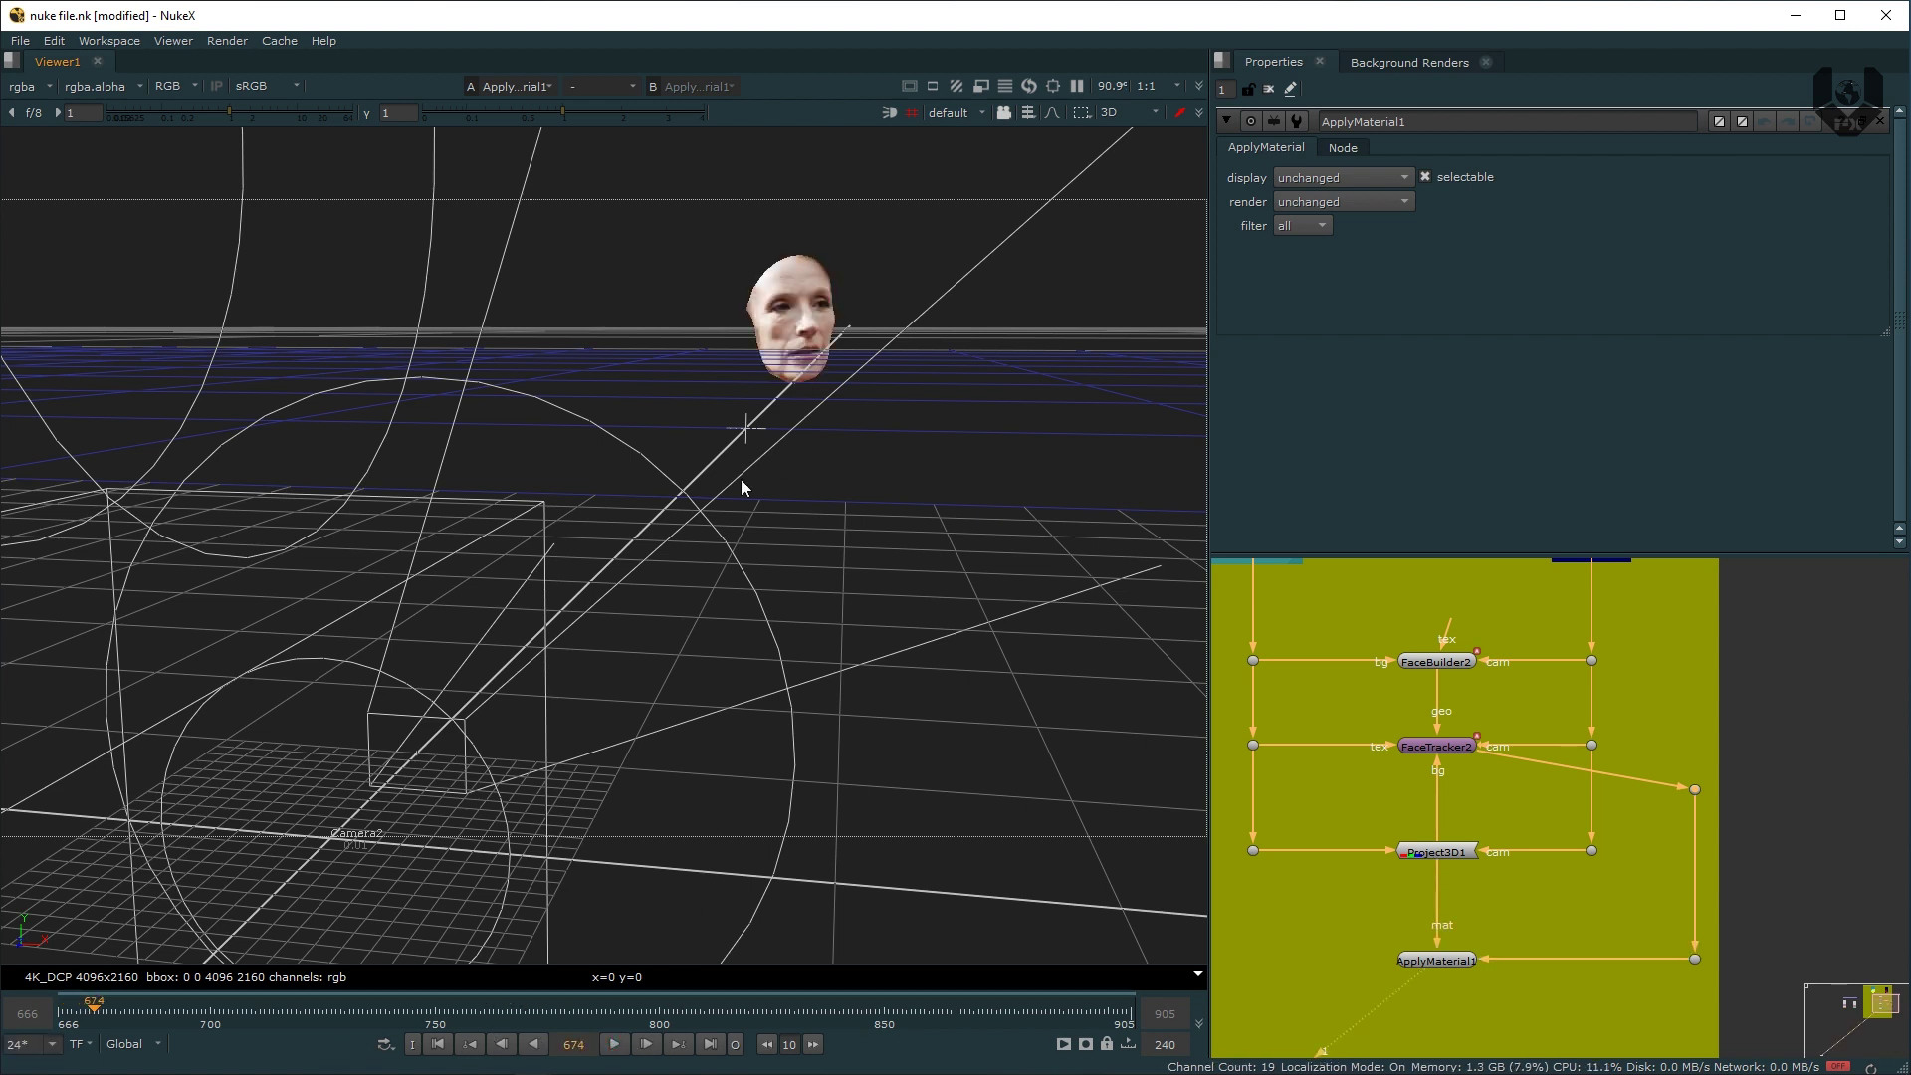
pyautogui.click(437, 1045)
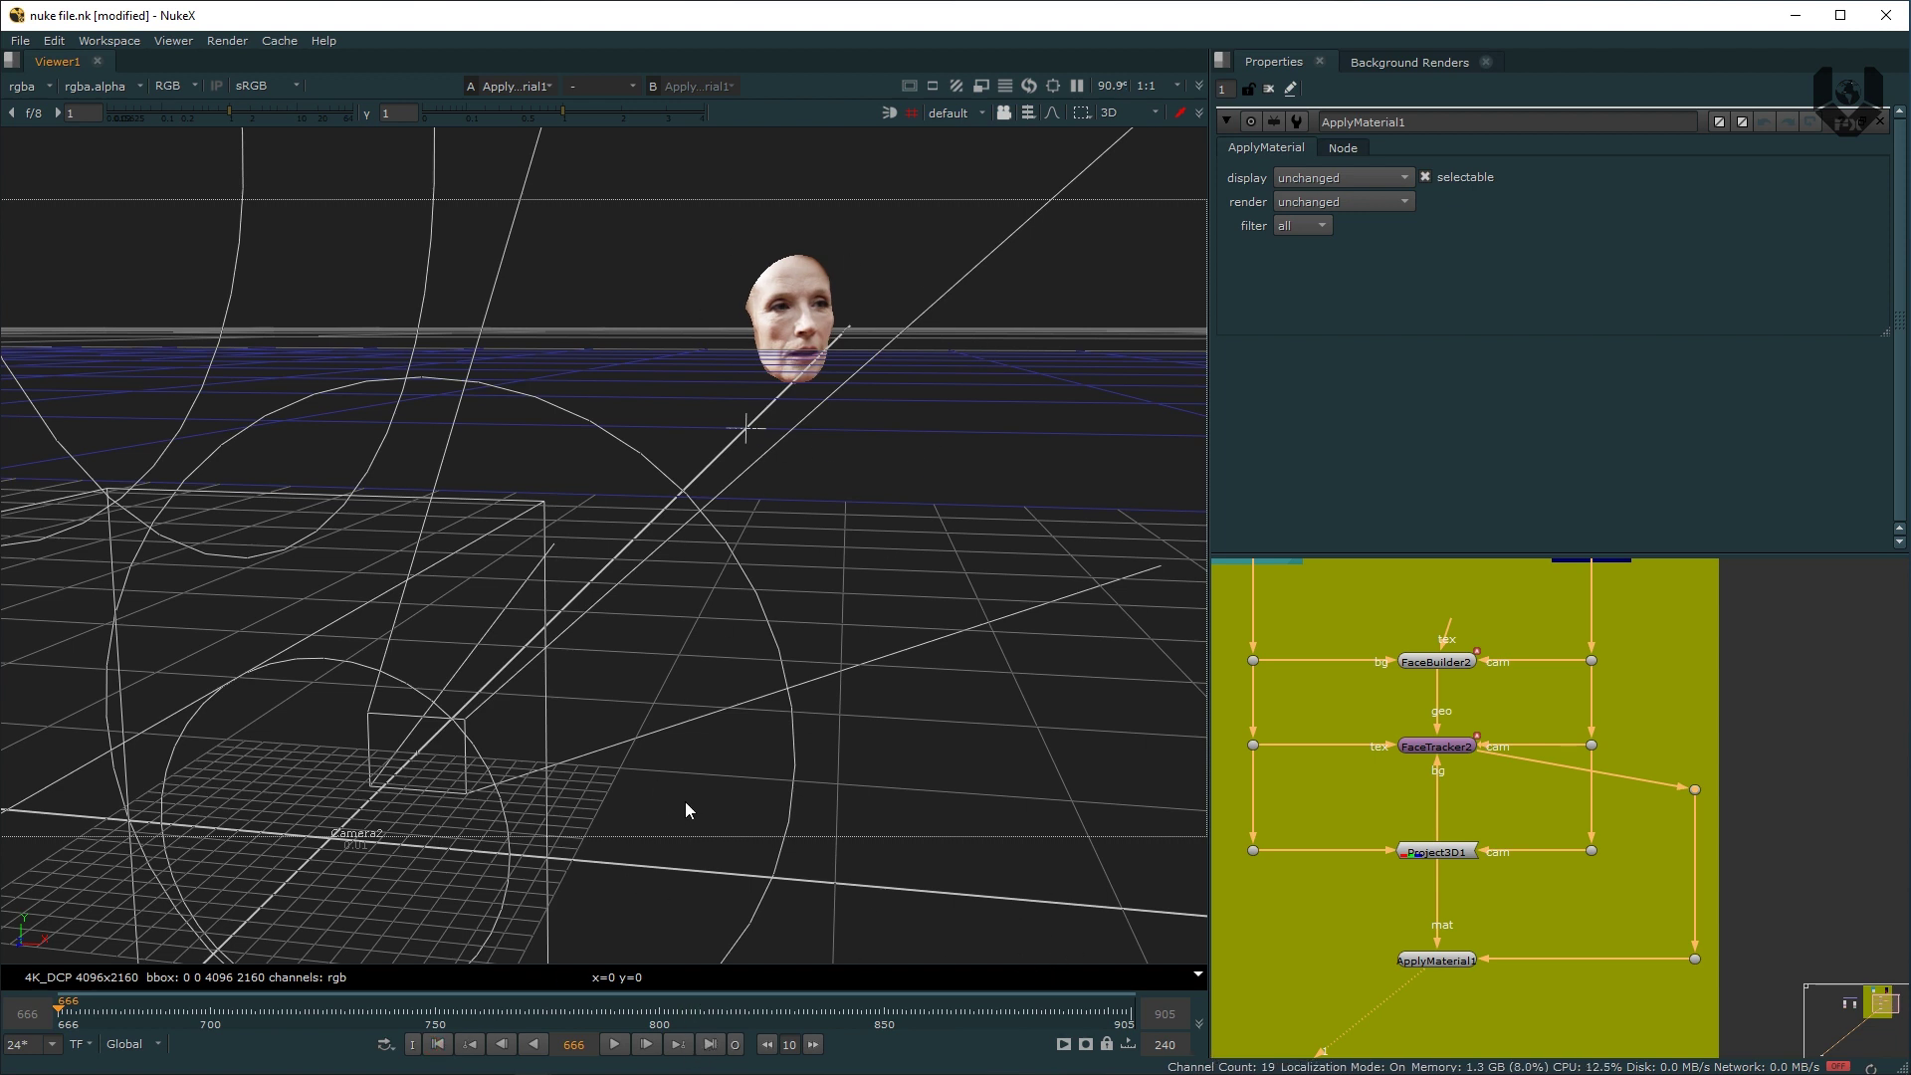
# Step: Switch the viewer to 2D to check the ApplyMaterial1 output
pyautogui.press('Tab')
pyautogui.moveTo(867, 407); pyautogui.dragTo(689, 389, button='middle')
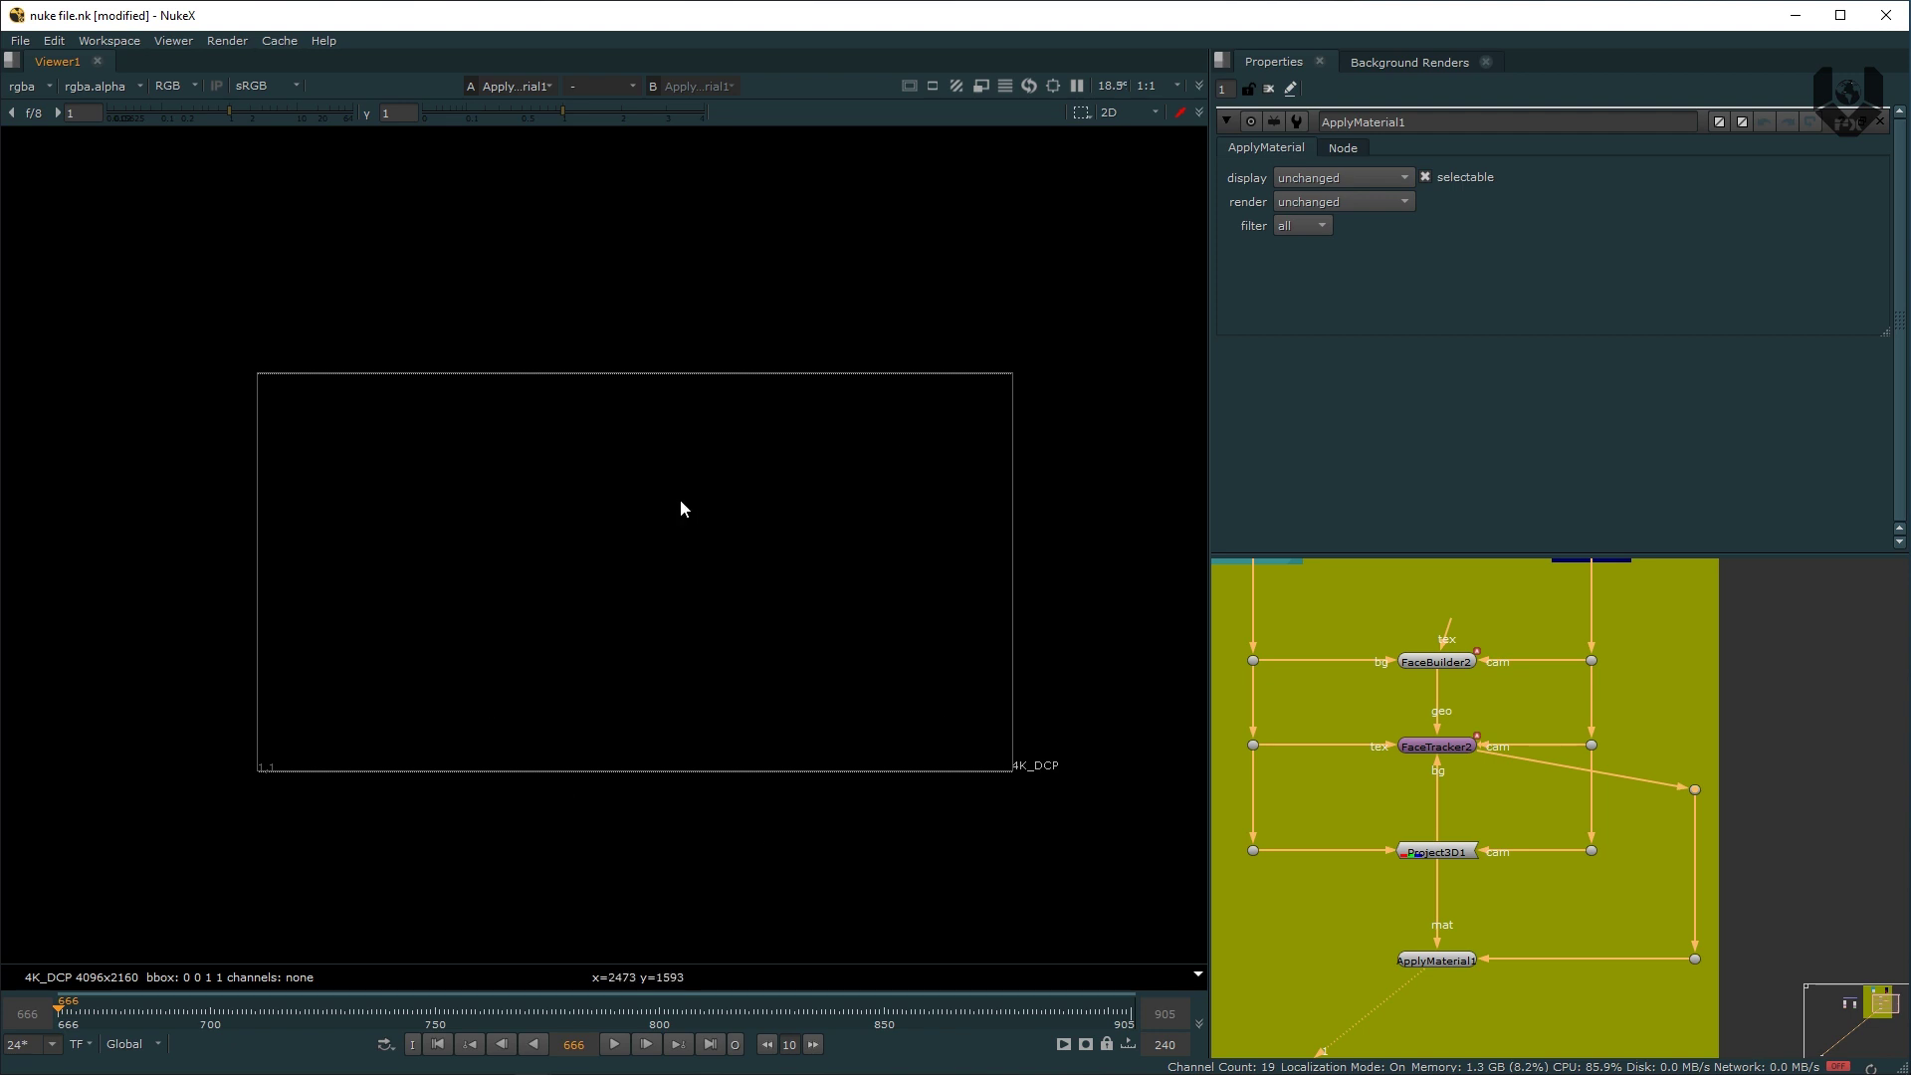
pyautogui.moveTo(1398, 773); pyautogui.dragTo(1526, 693, button='middle')
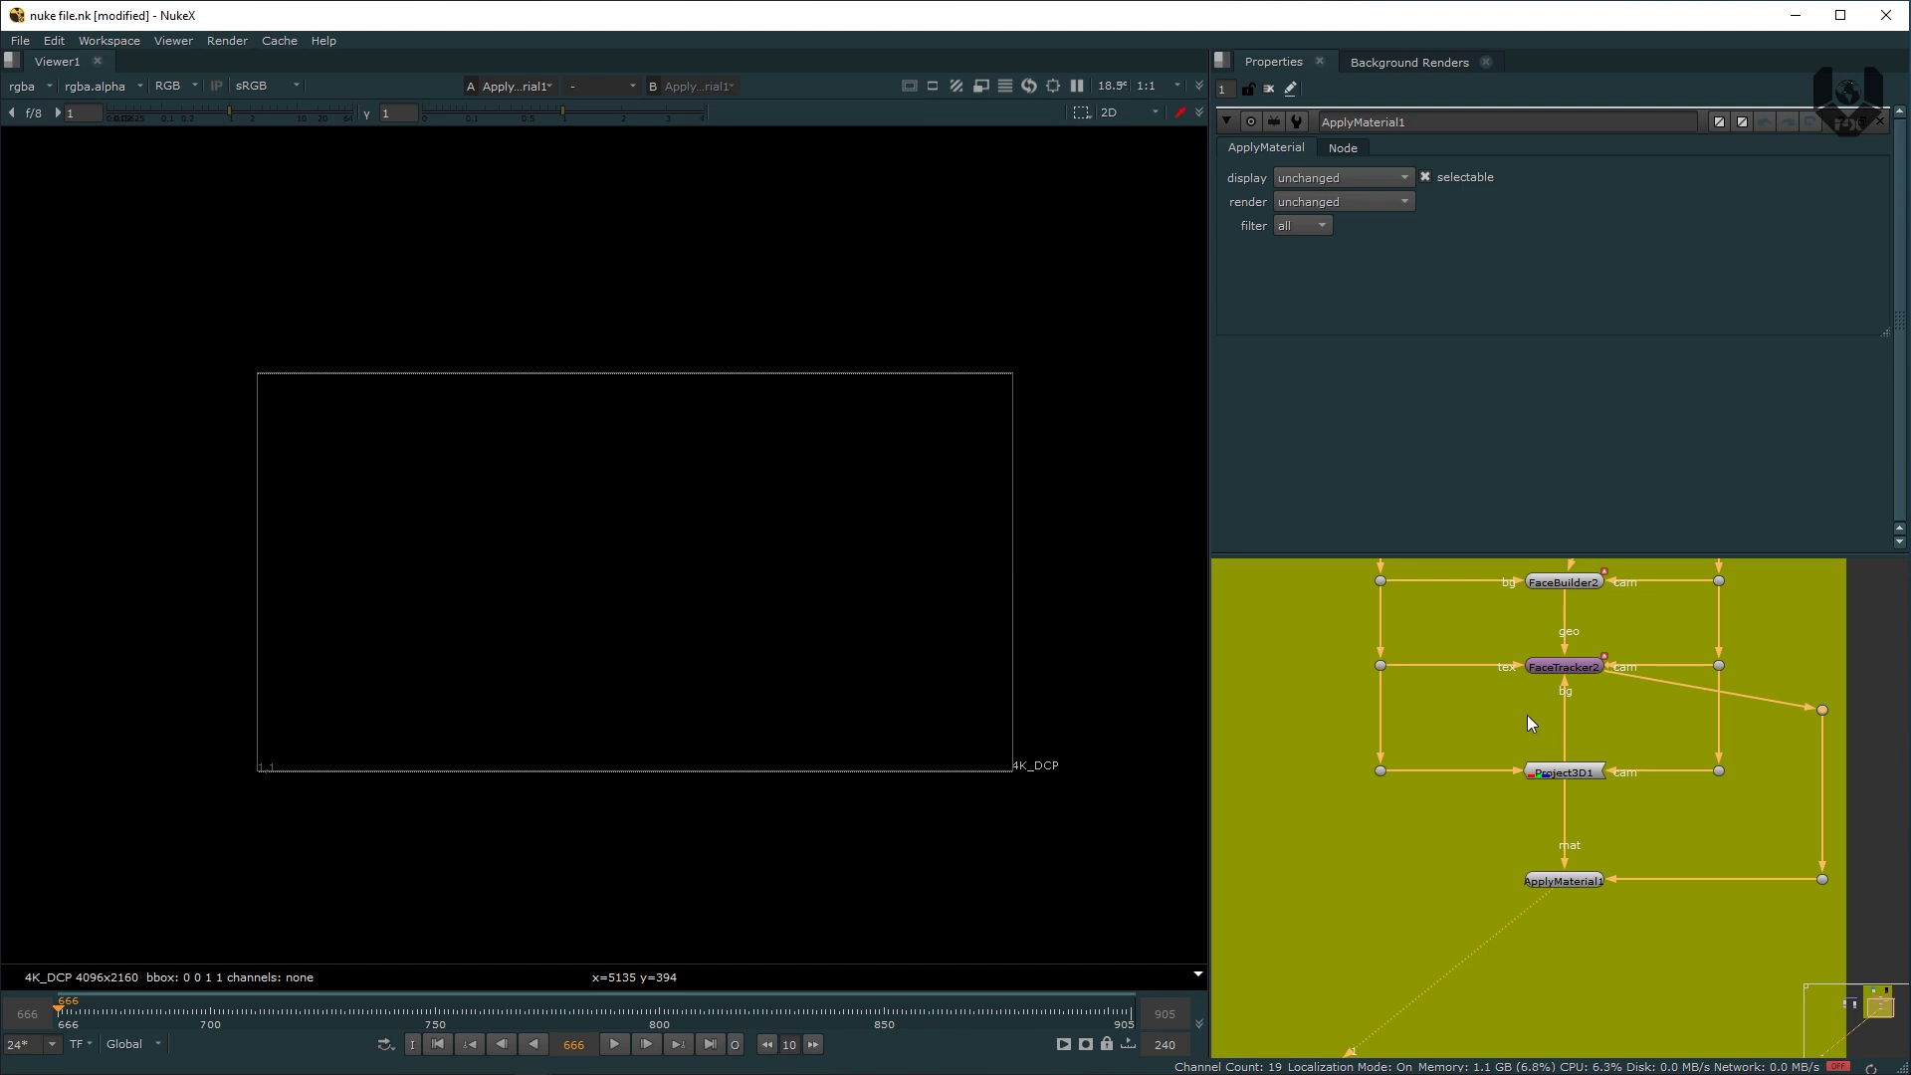
pyautogui.moveTo(1556, 783); pyautogui.dragTo(1582, 675, button='middle')
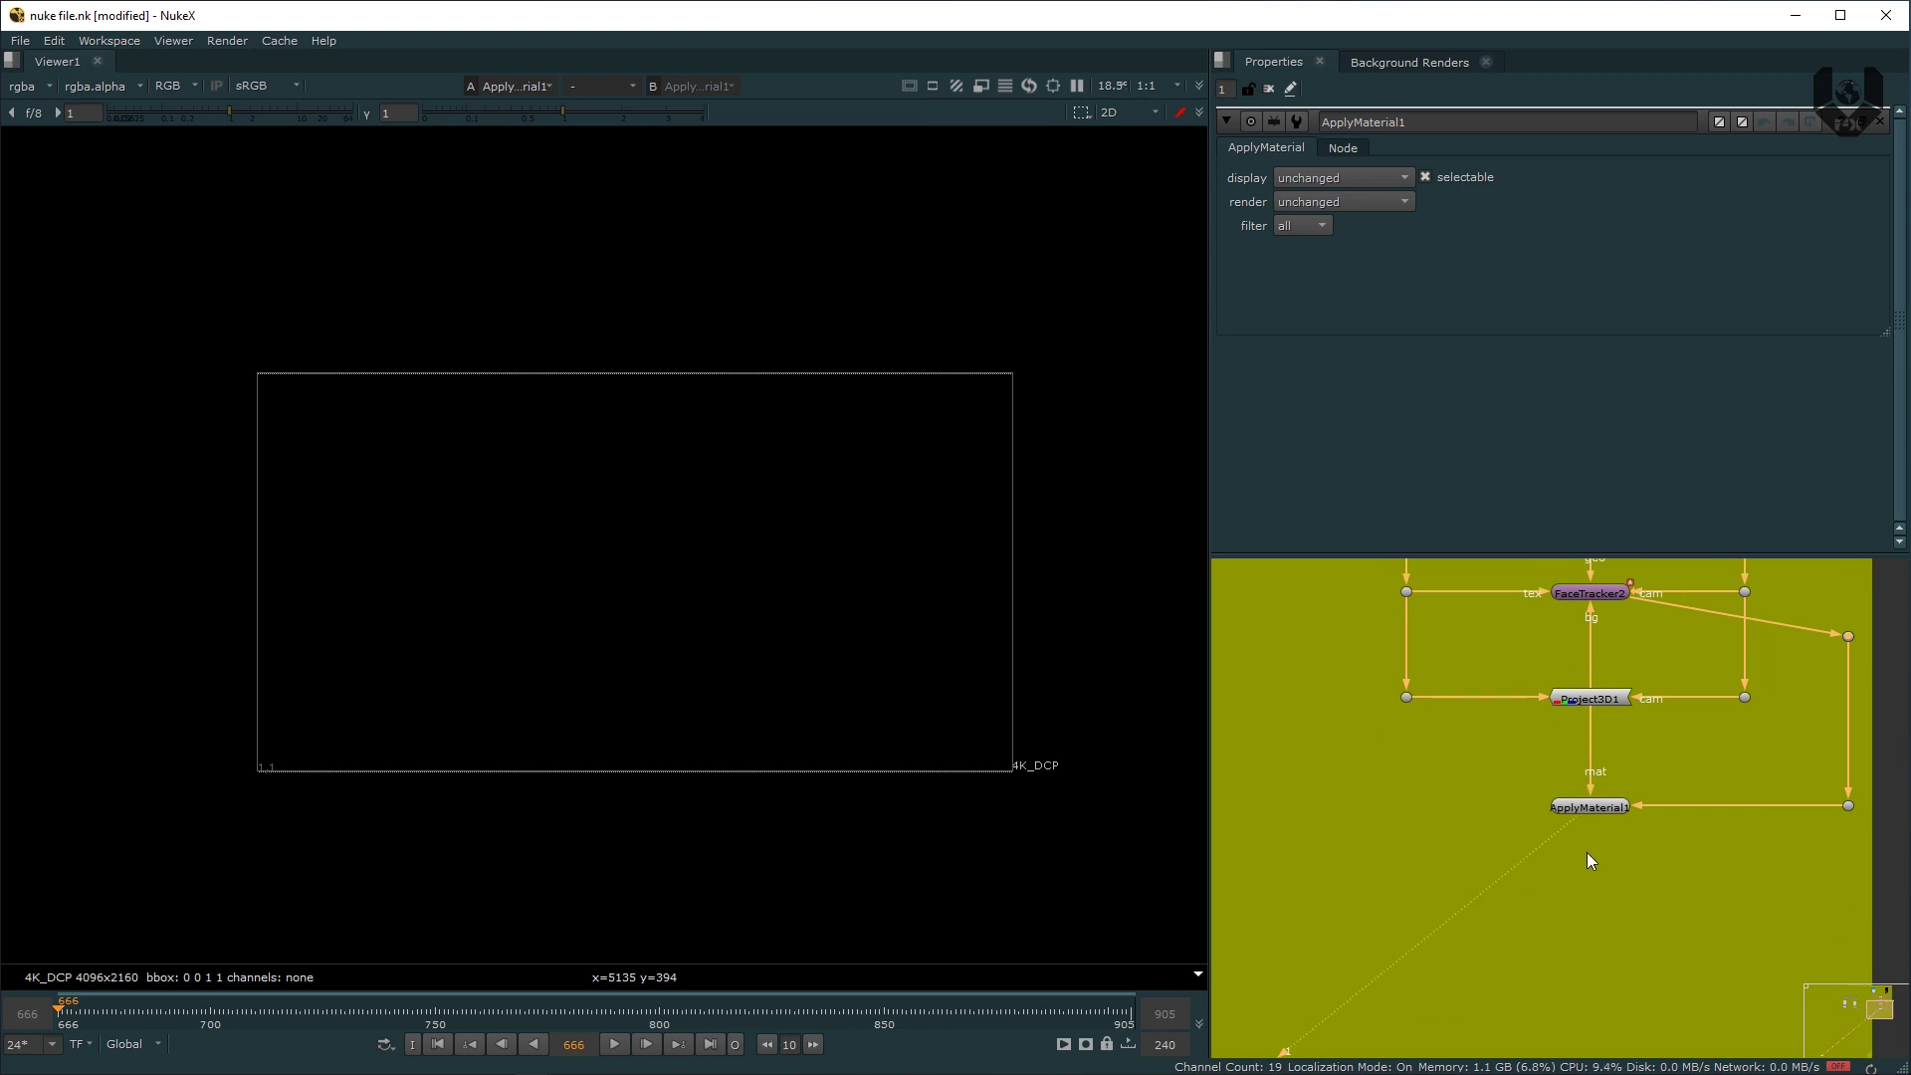
# Step: Move ApplyMaterial1 and its geometry dot up, closer to Project3D1
pyautogui.click(1583, 773)
pyautogui.moveTo(1848, 805); pyautogui.dragTo(1846, 768)
pyautogui.click(1573, 778)
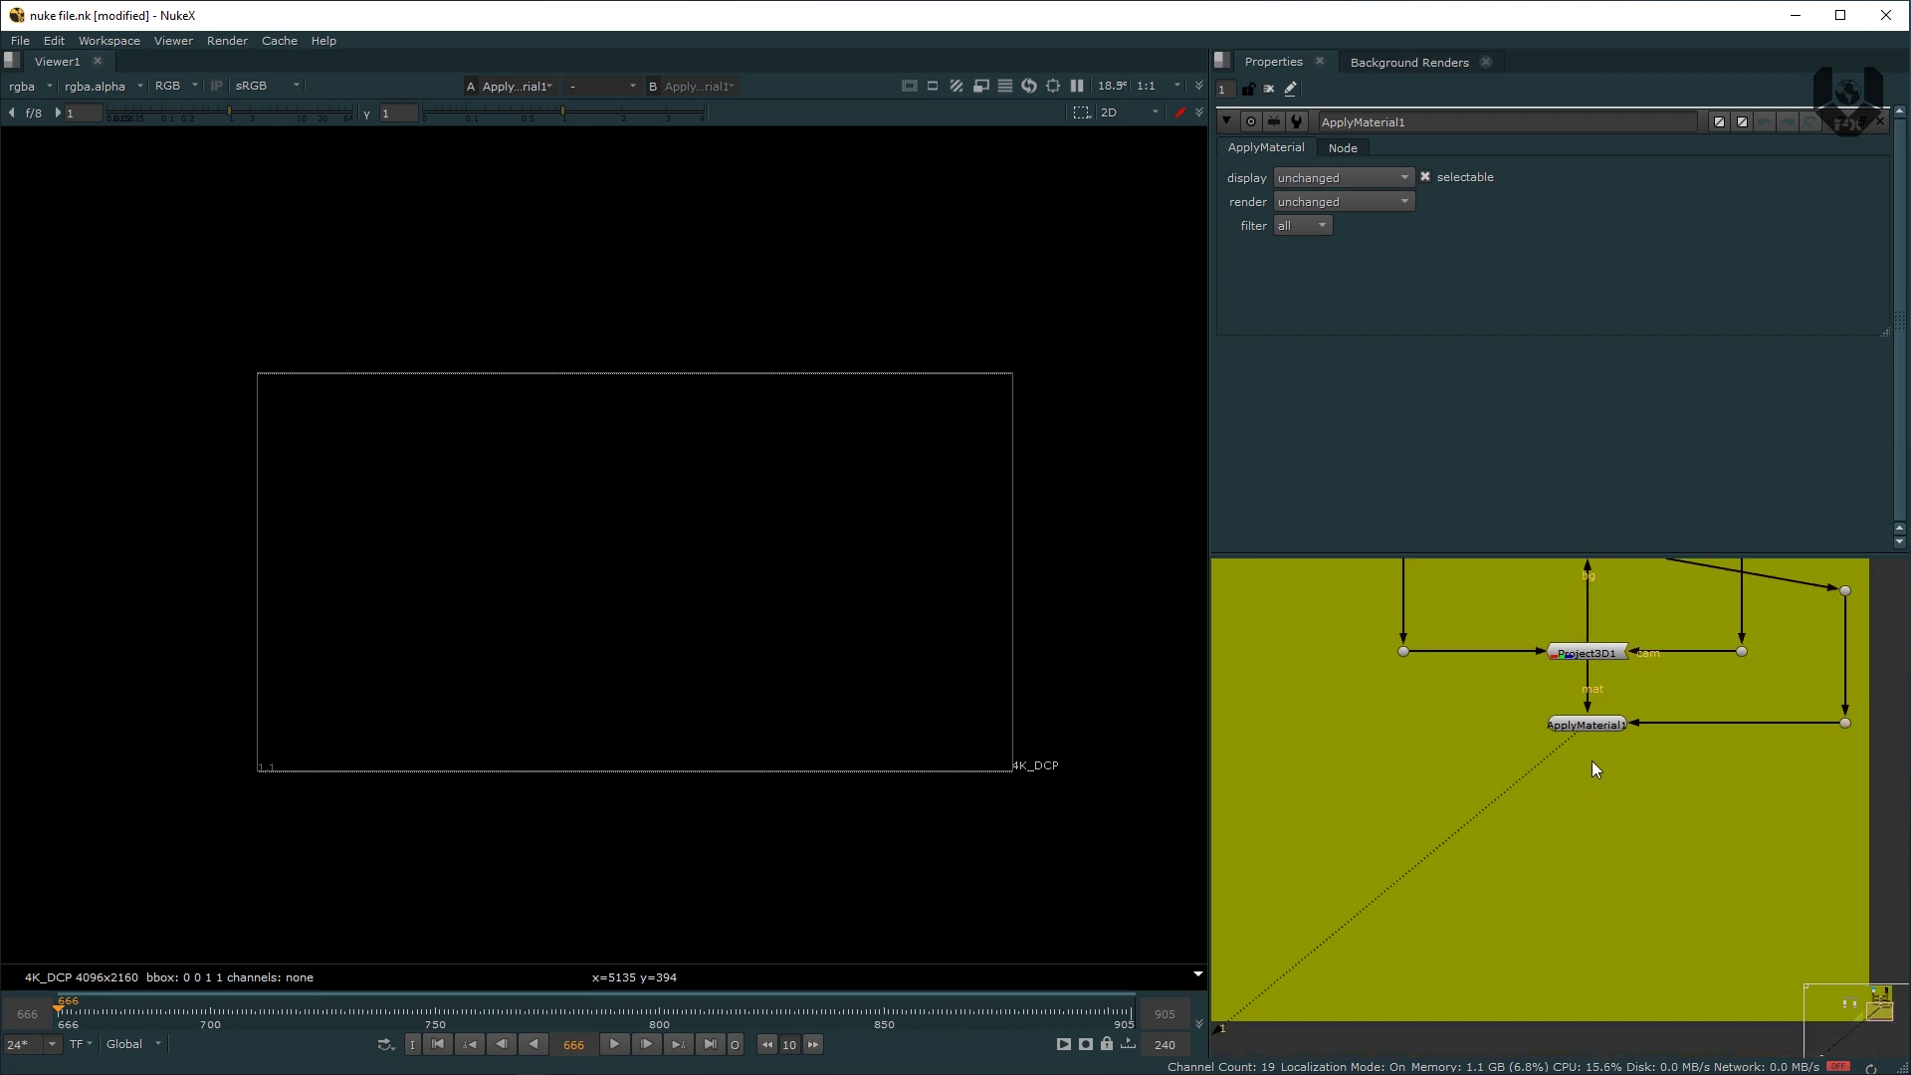
# Step: Add a ScanlineRender node below ApplyMaterial1, connecting obj/scn to ApplyMaterial1 and cam to the camera branch through a dot
pyautogui.press('Tab')
pyautogui.write('sca')
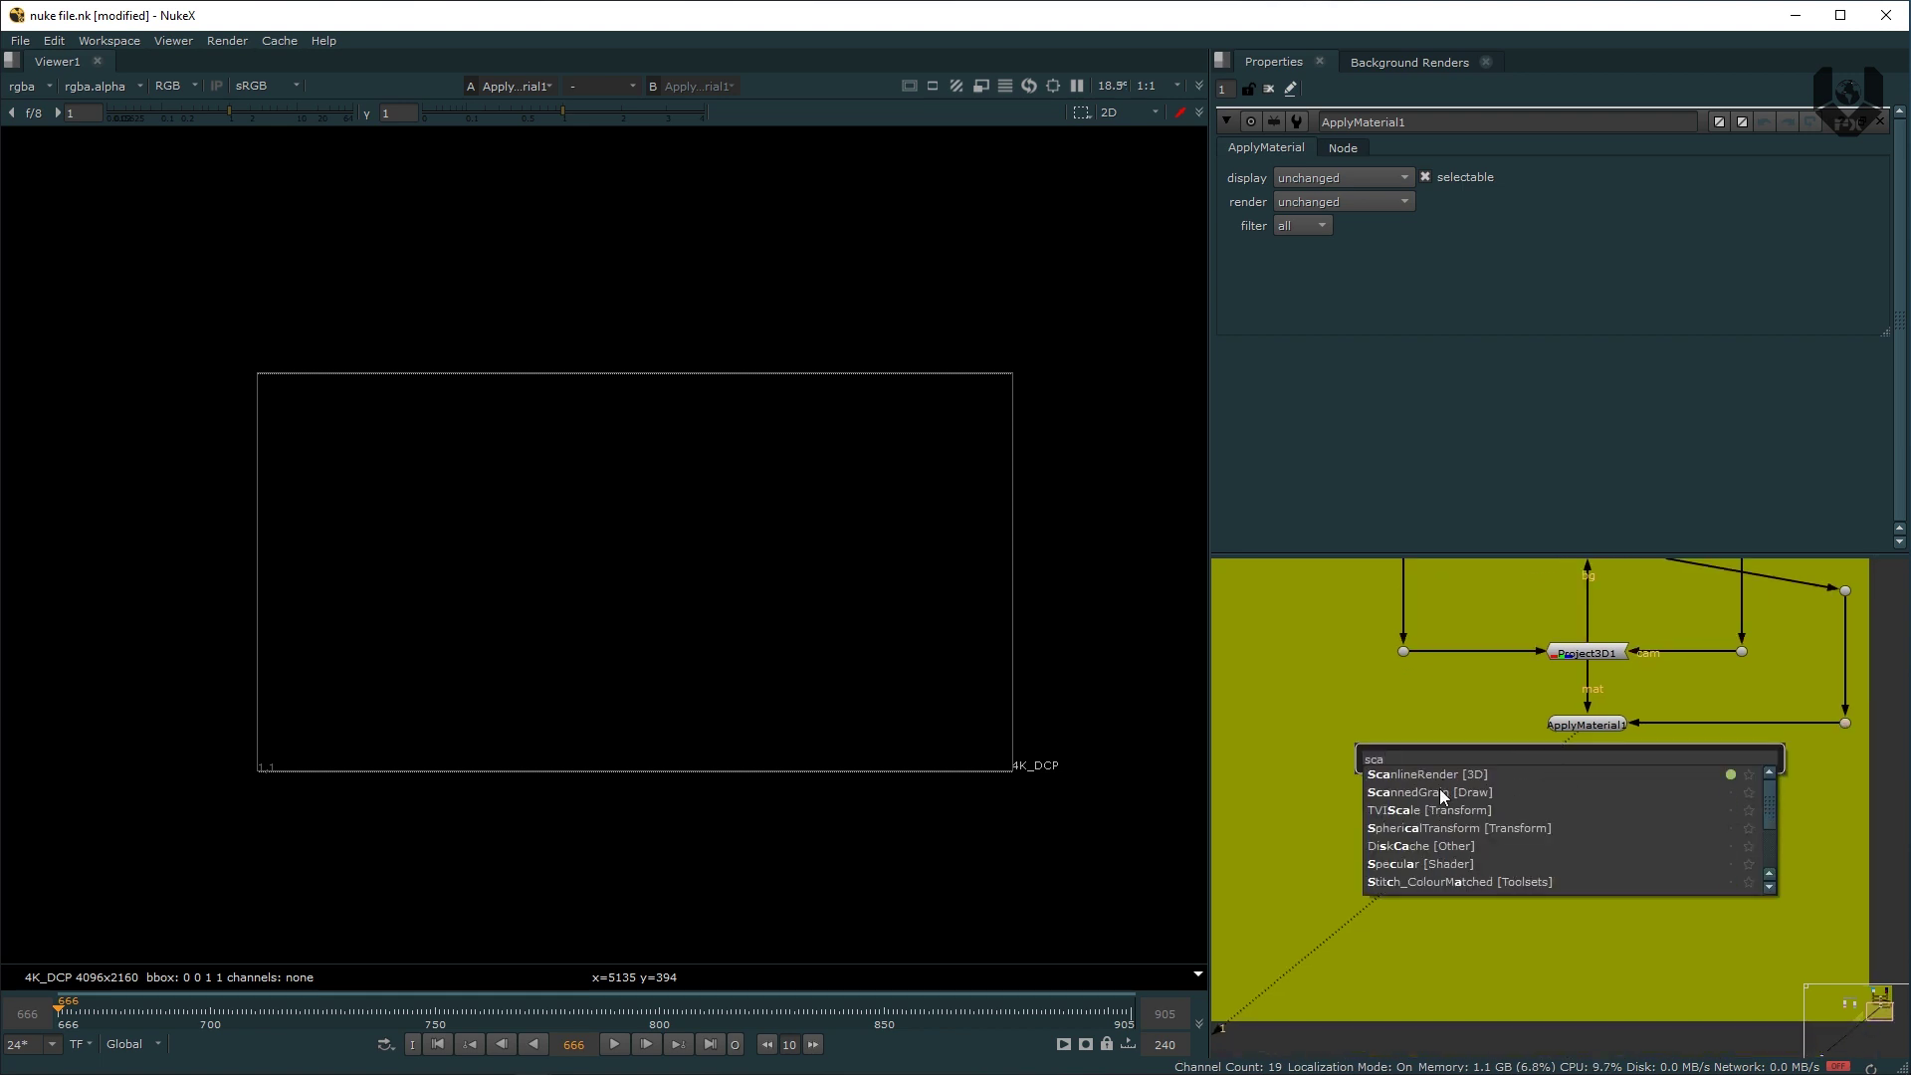
pyautogui.click(1454, 775)
pyautogui.moveTo(1526, 752); pyautogui.dragTo(1505, 859, button='middle')
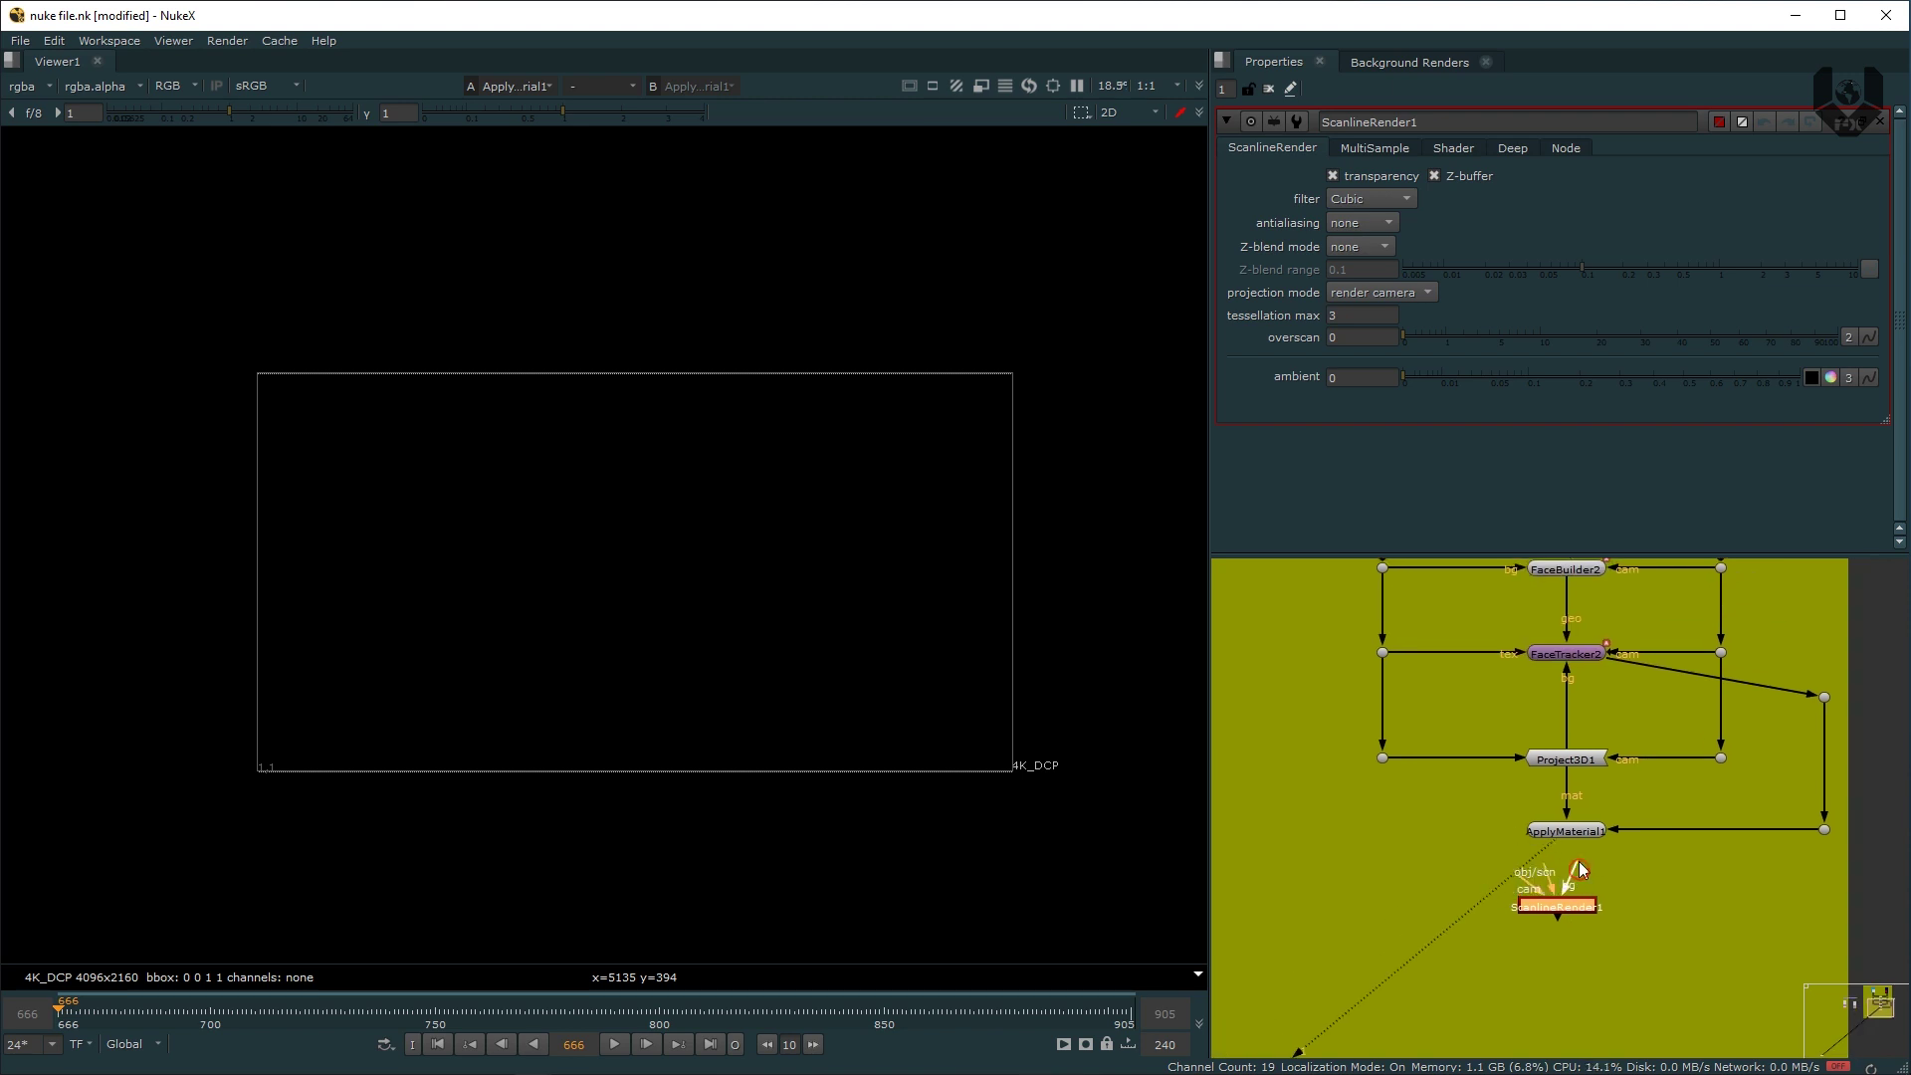
pyautogui.moveTo(1570, 872); pyautogui.dragTo(1721, 761)
pyautogui.keyDown('ctrl'); pyautogui.moveTo(1642, 832); pyautogui.dragTo(1722, 906); pyautogui.keyUp('ctrl')
pyautogui.moveTo(1548, 882); pyautogui.dragTo(1568, 835)
pyautogui.moveTo(1562, 910); pyautogui.dragTo(1570, 910)
pyautogui.moveTo(1520, 886); pyautogui.dragTo(1538, 810, button='middle')
# Step: View the ScanlineRender1 output and examine the rendered face up close
pyautogui.press('1')
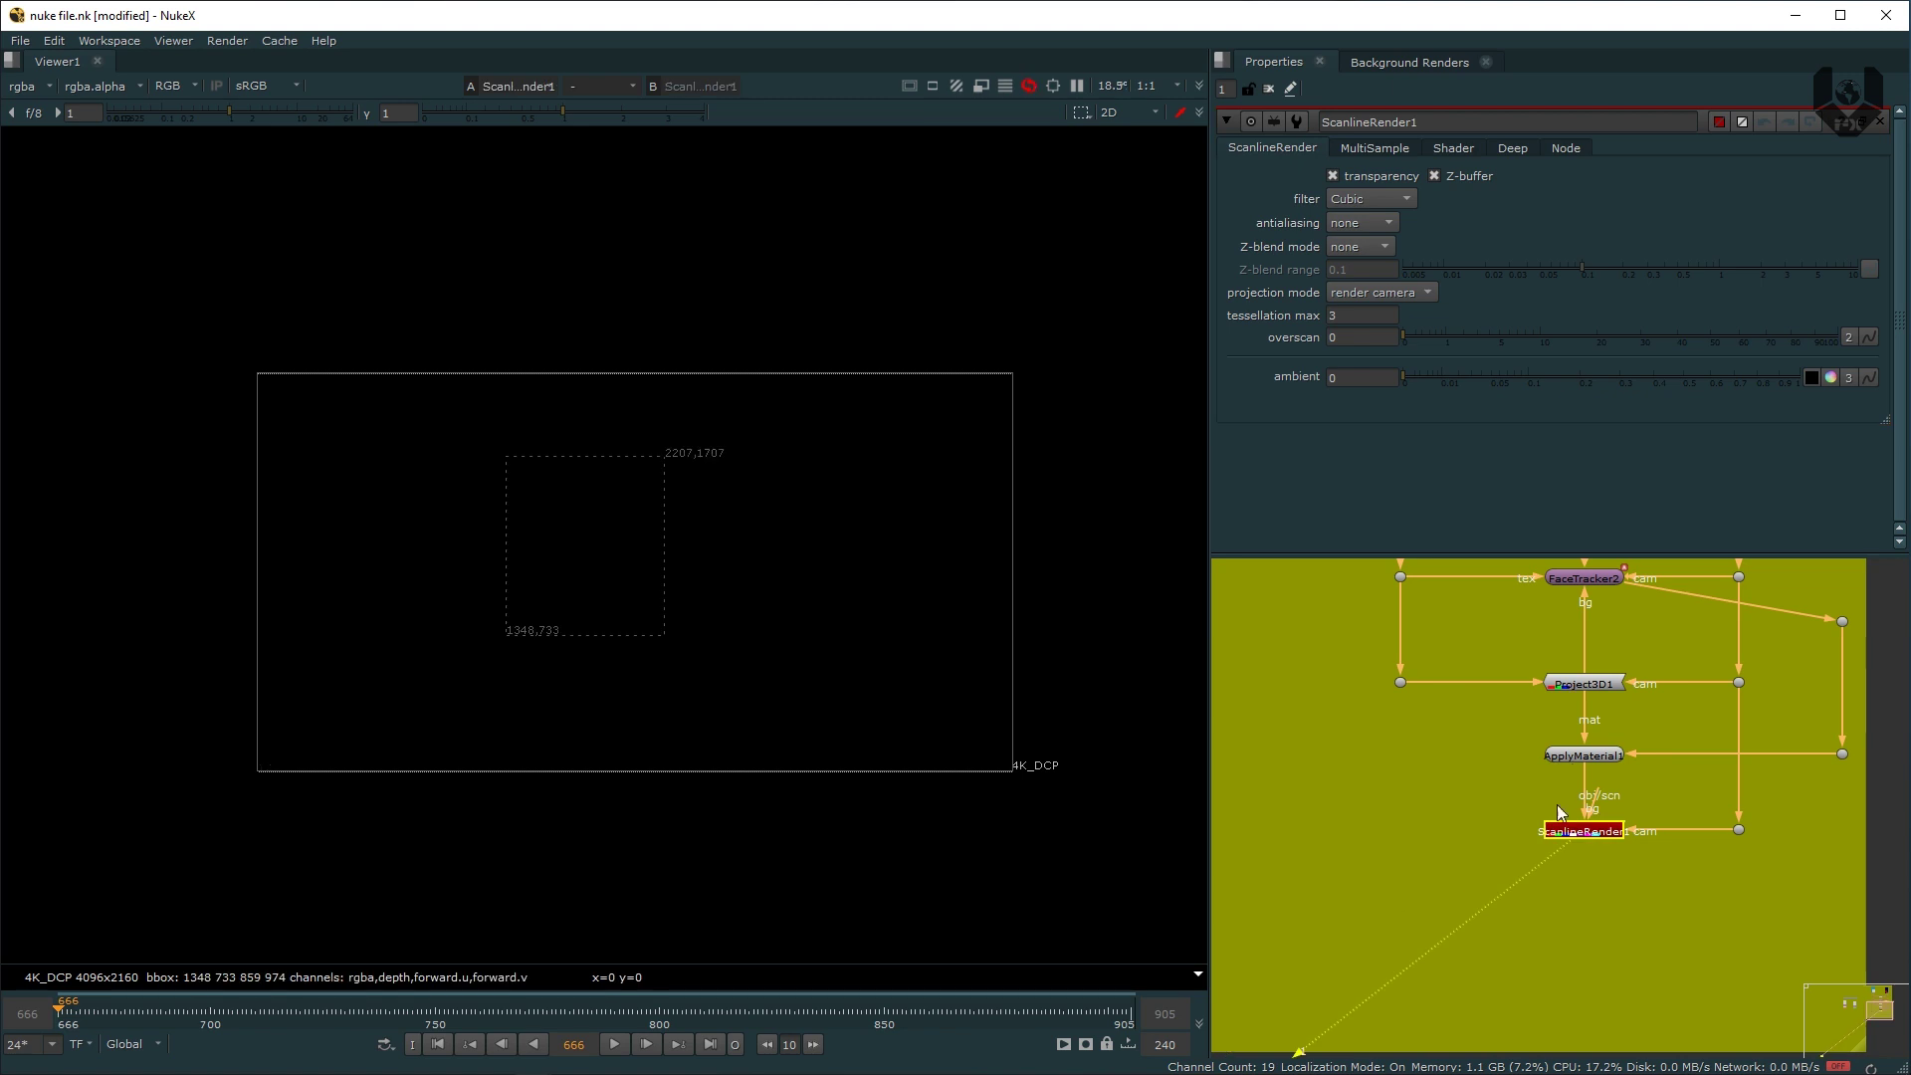
pyautogui.scroll(6, 696, 517)
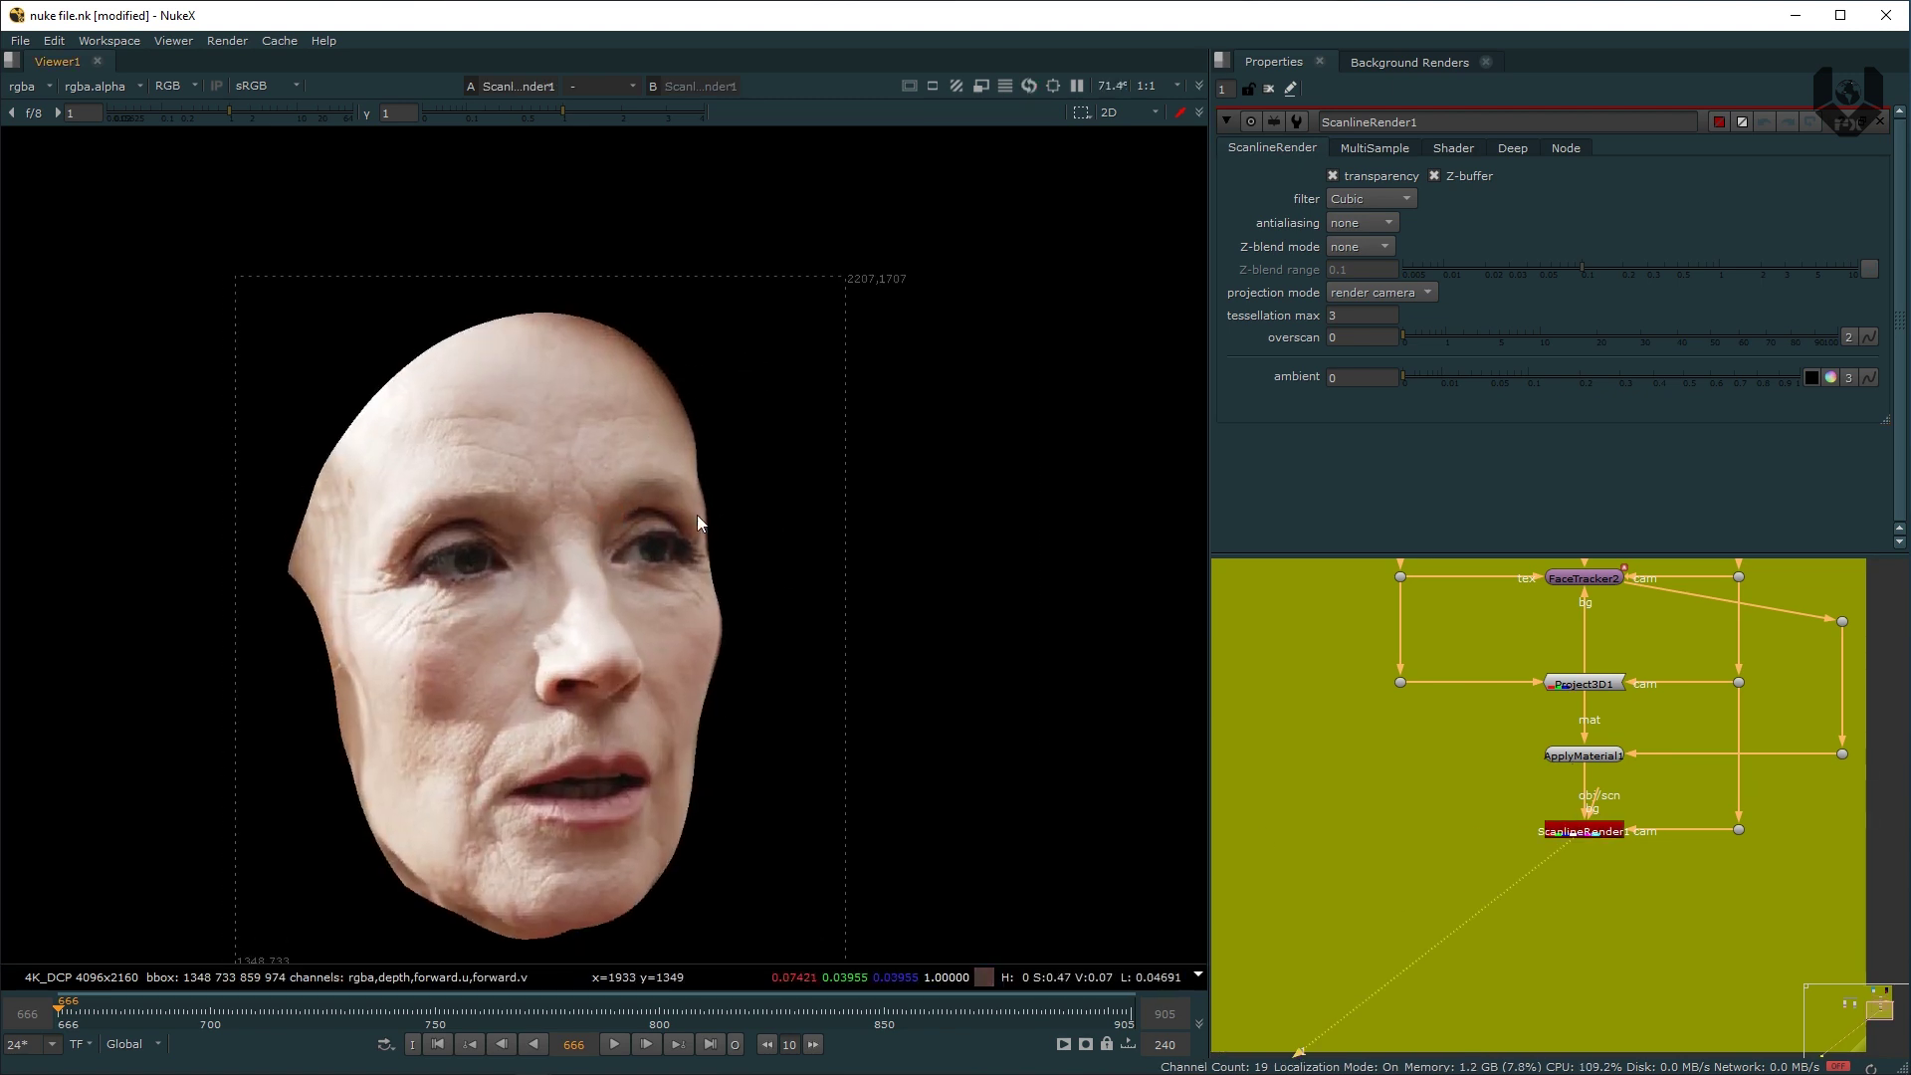
pyautogui.moveTo(697, 515); pyautogui.dragTo(782, 466, button='middle')
pyautogui.click(1412, 789)
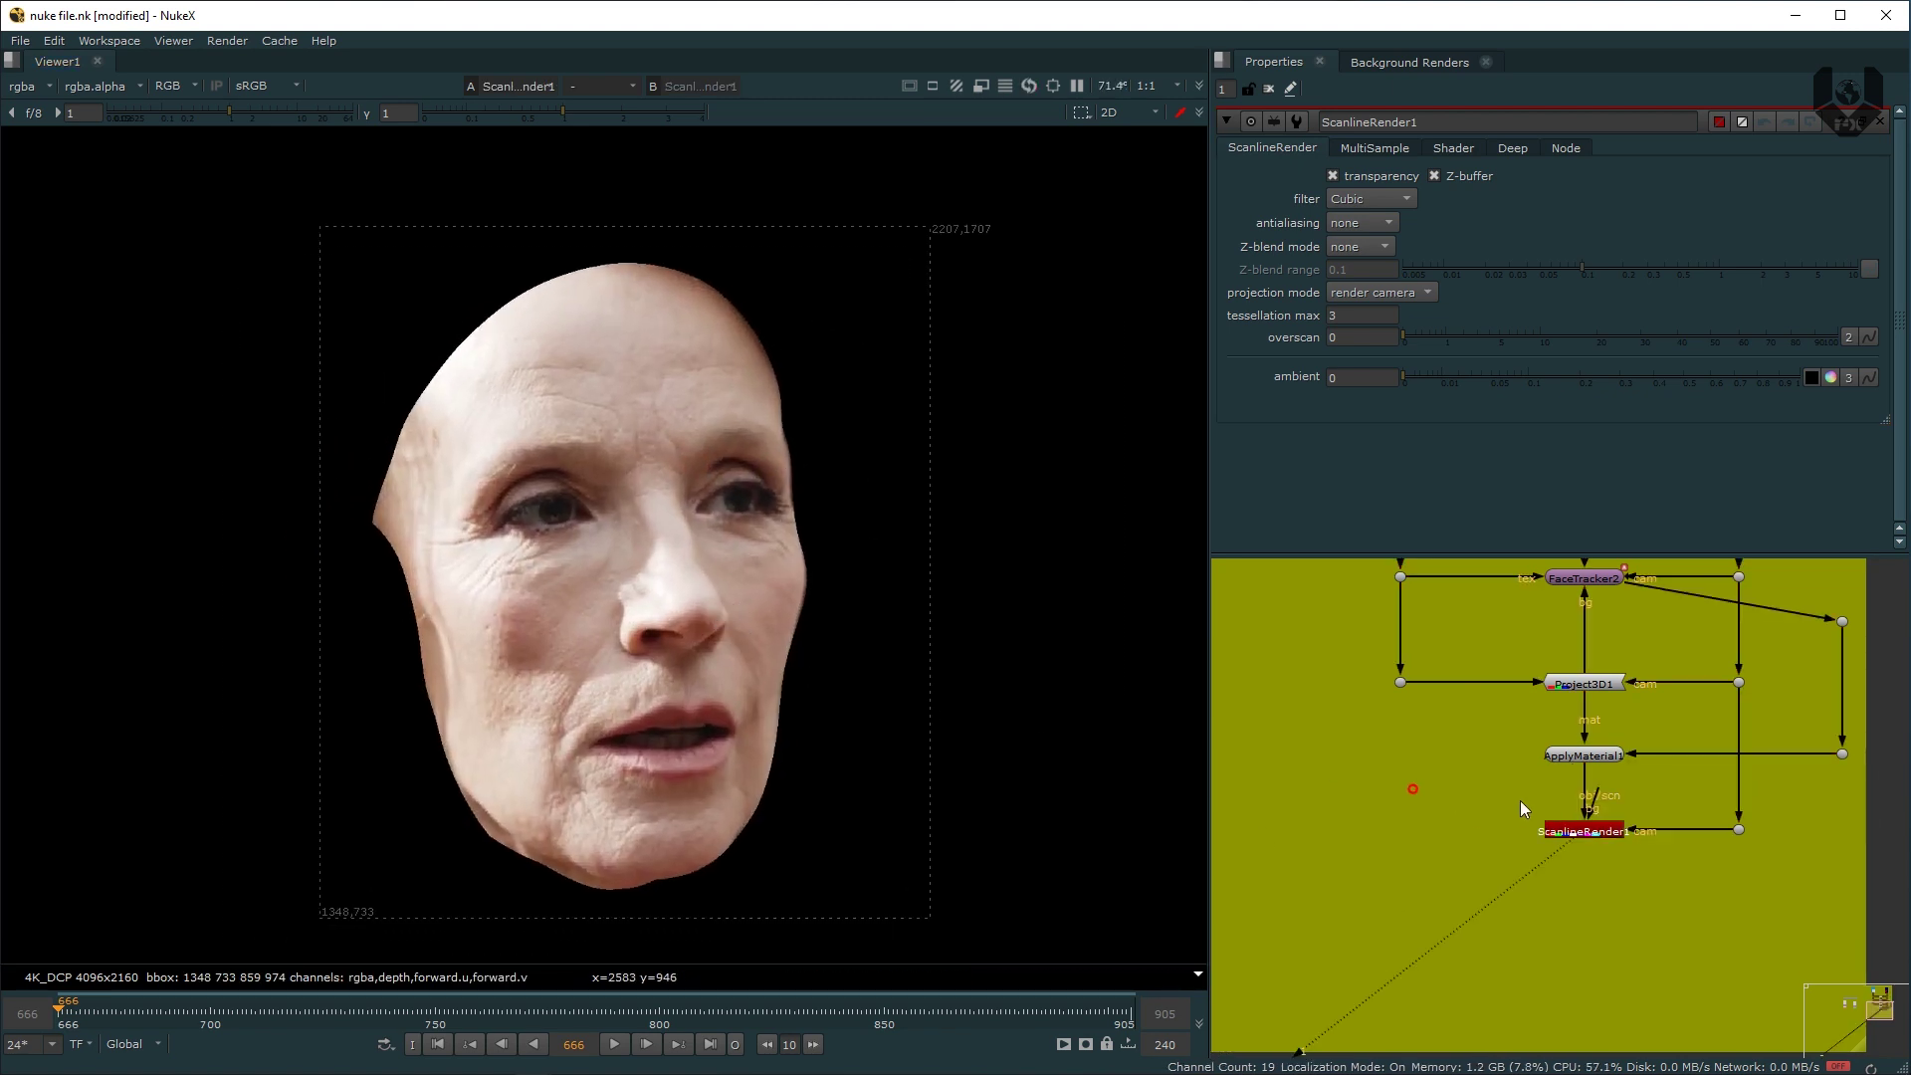
# Step: Set ScanlineRender1's projection mode to uv, inspect the unwrapped face texture and fit it in the viewer
pyautogui.click(1584, 835)
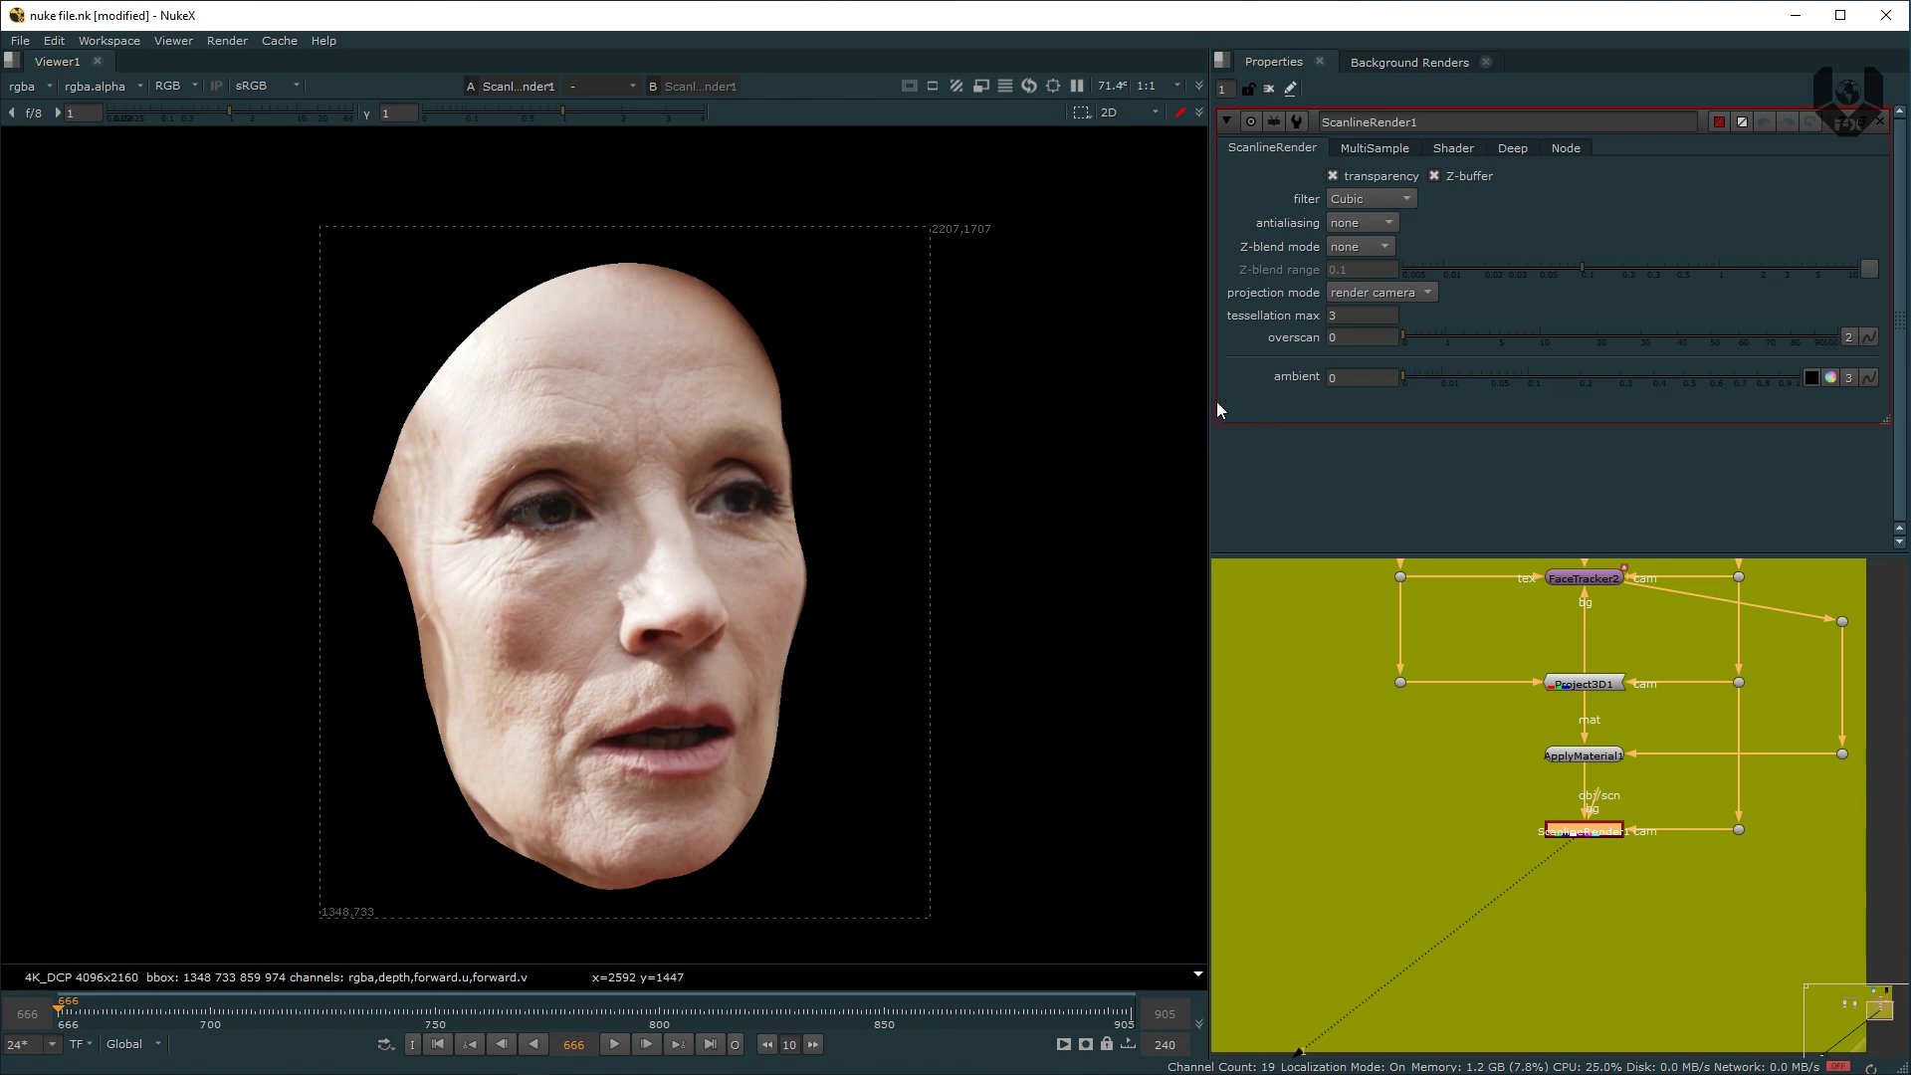
pyautogui.click(1394, 295)
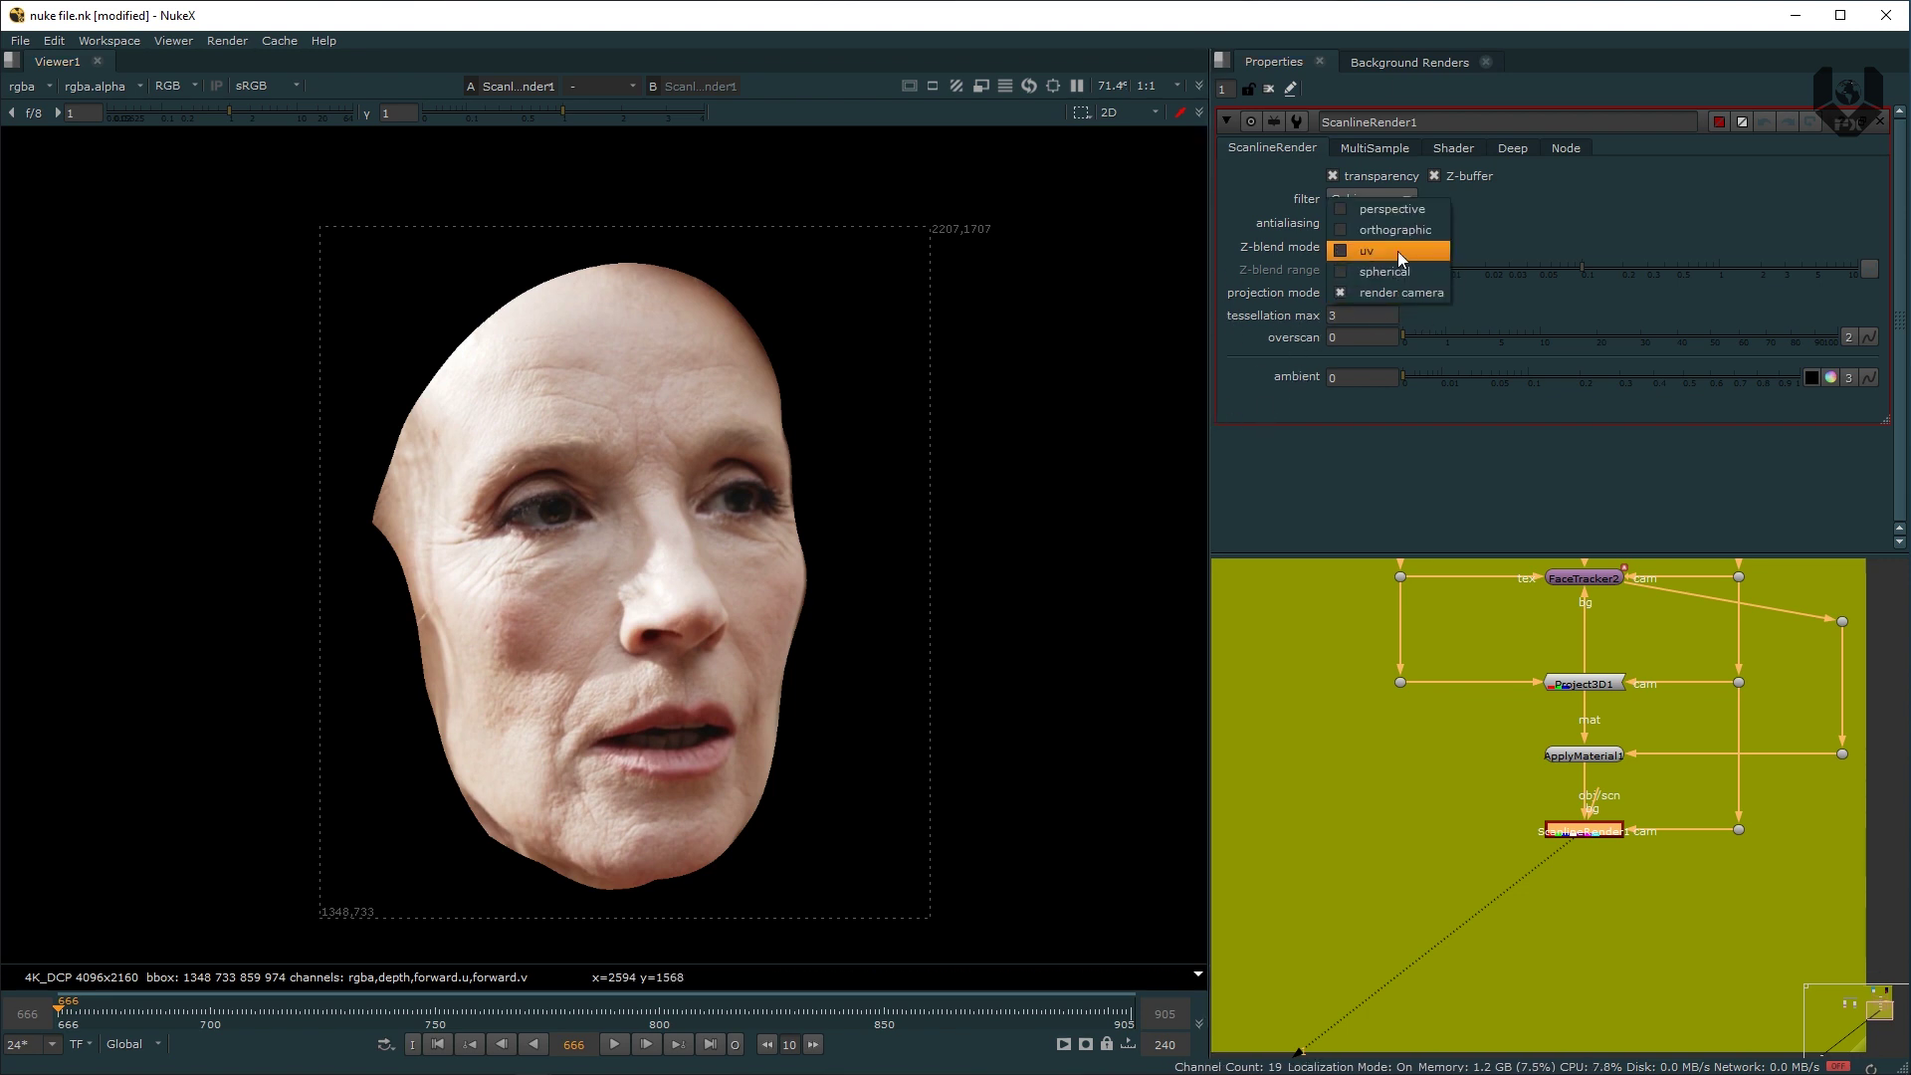
pyautogui.click(1396, 251)
pyautogui.scroll(5, 710, 524)
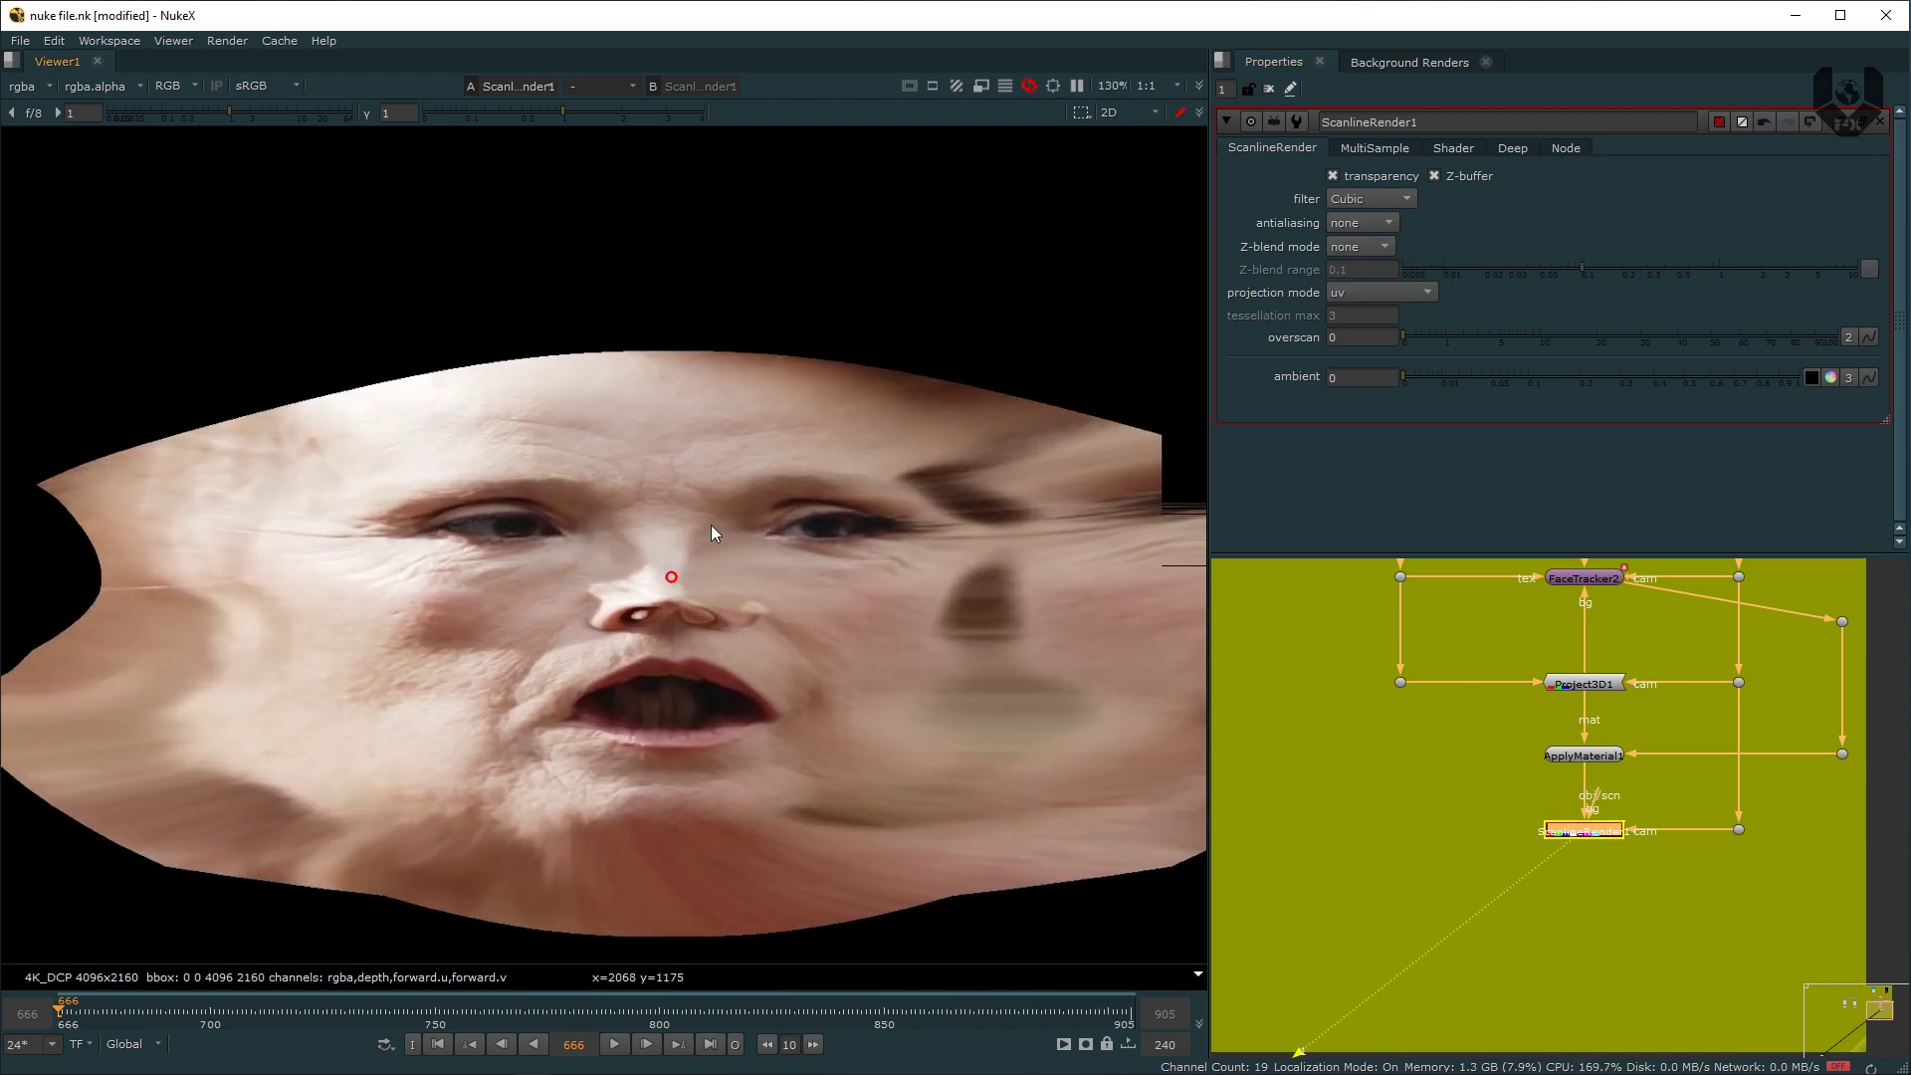
pyautogui.scroll(-3, 691, 359)
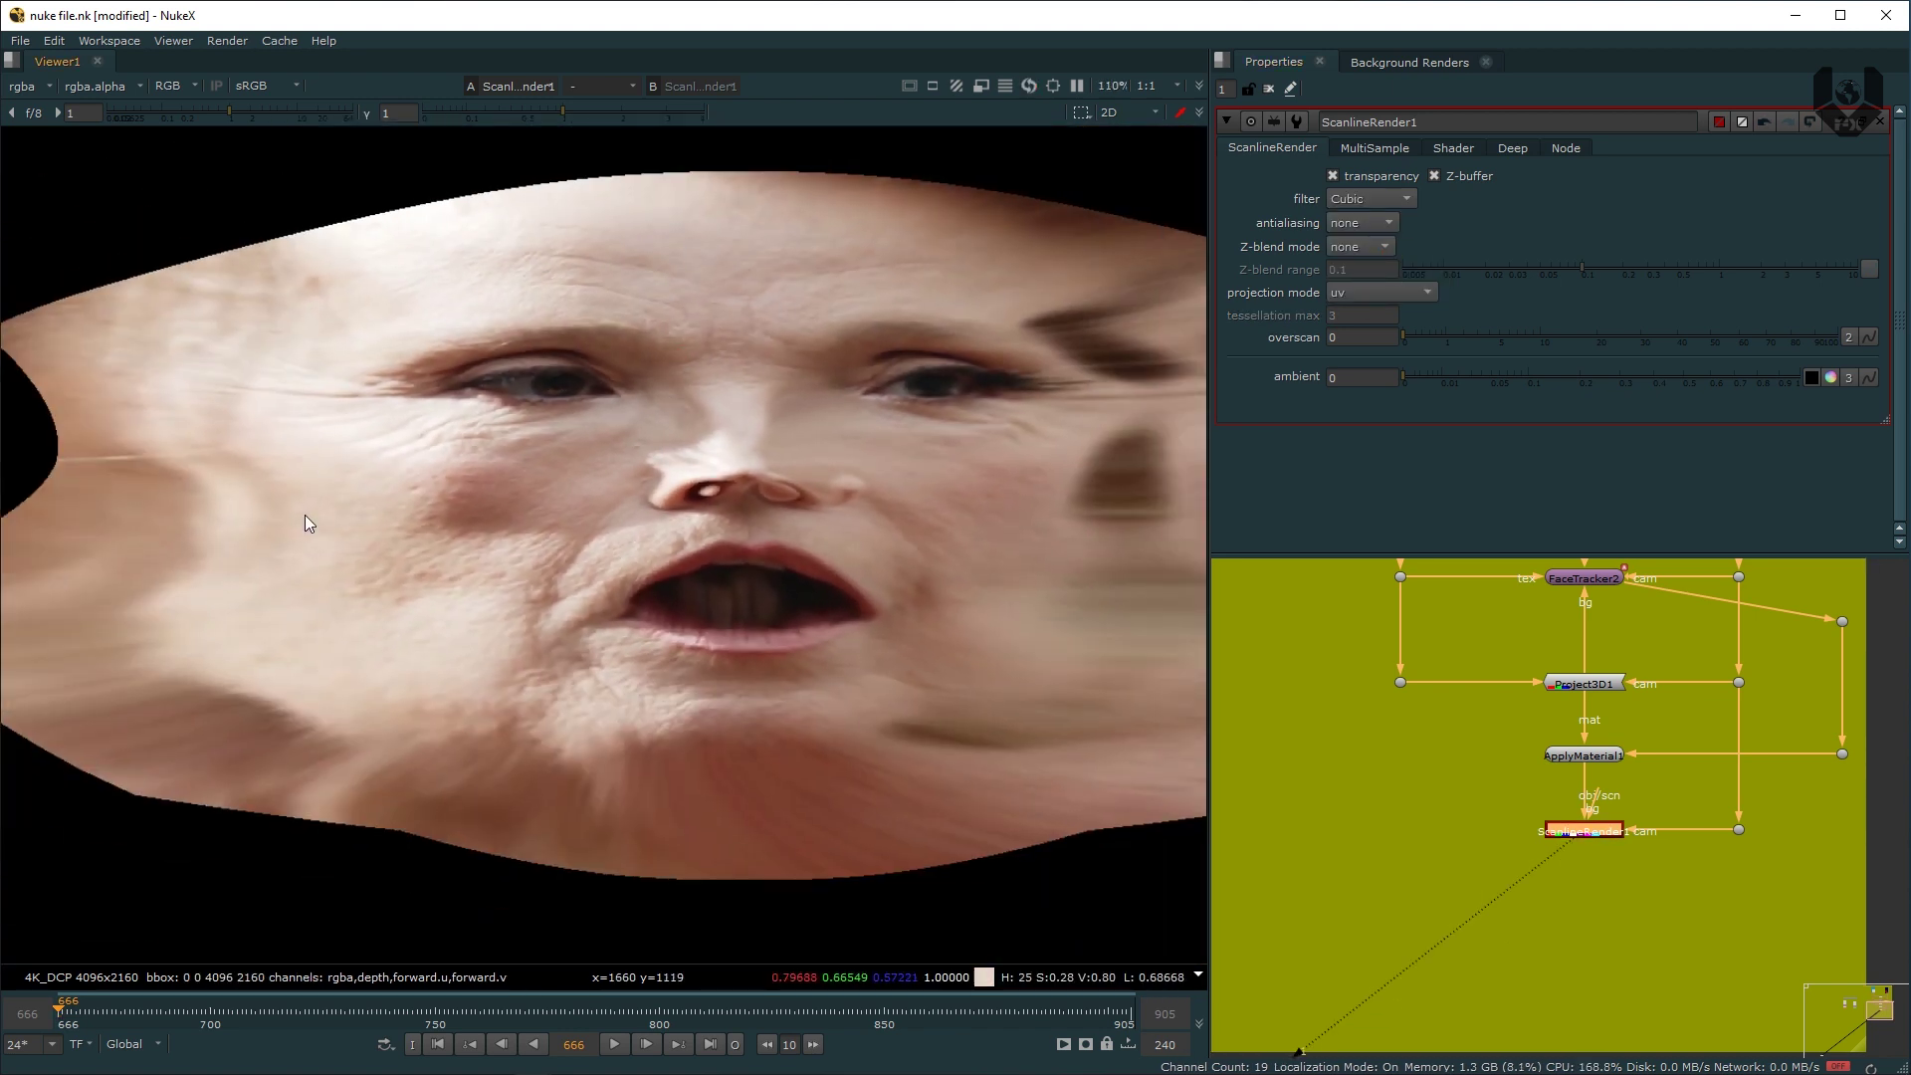
pyautogui.moveTo(936, 479); pyautogui.dragTo(817, 542, button='middle')
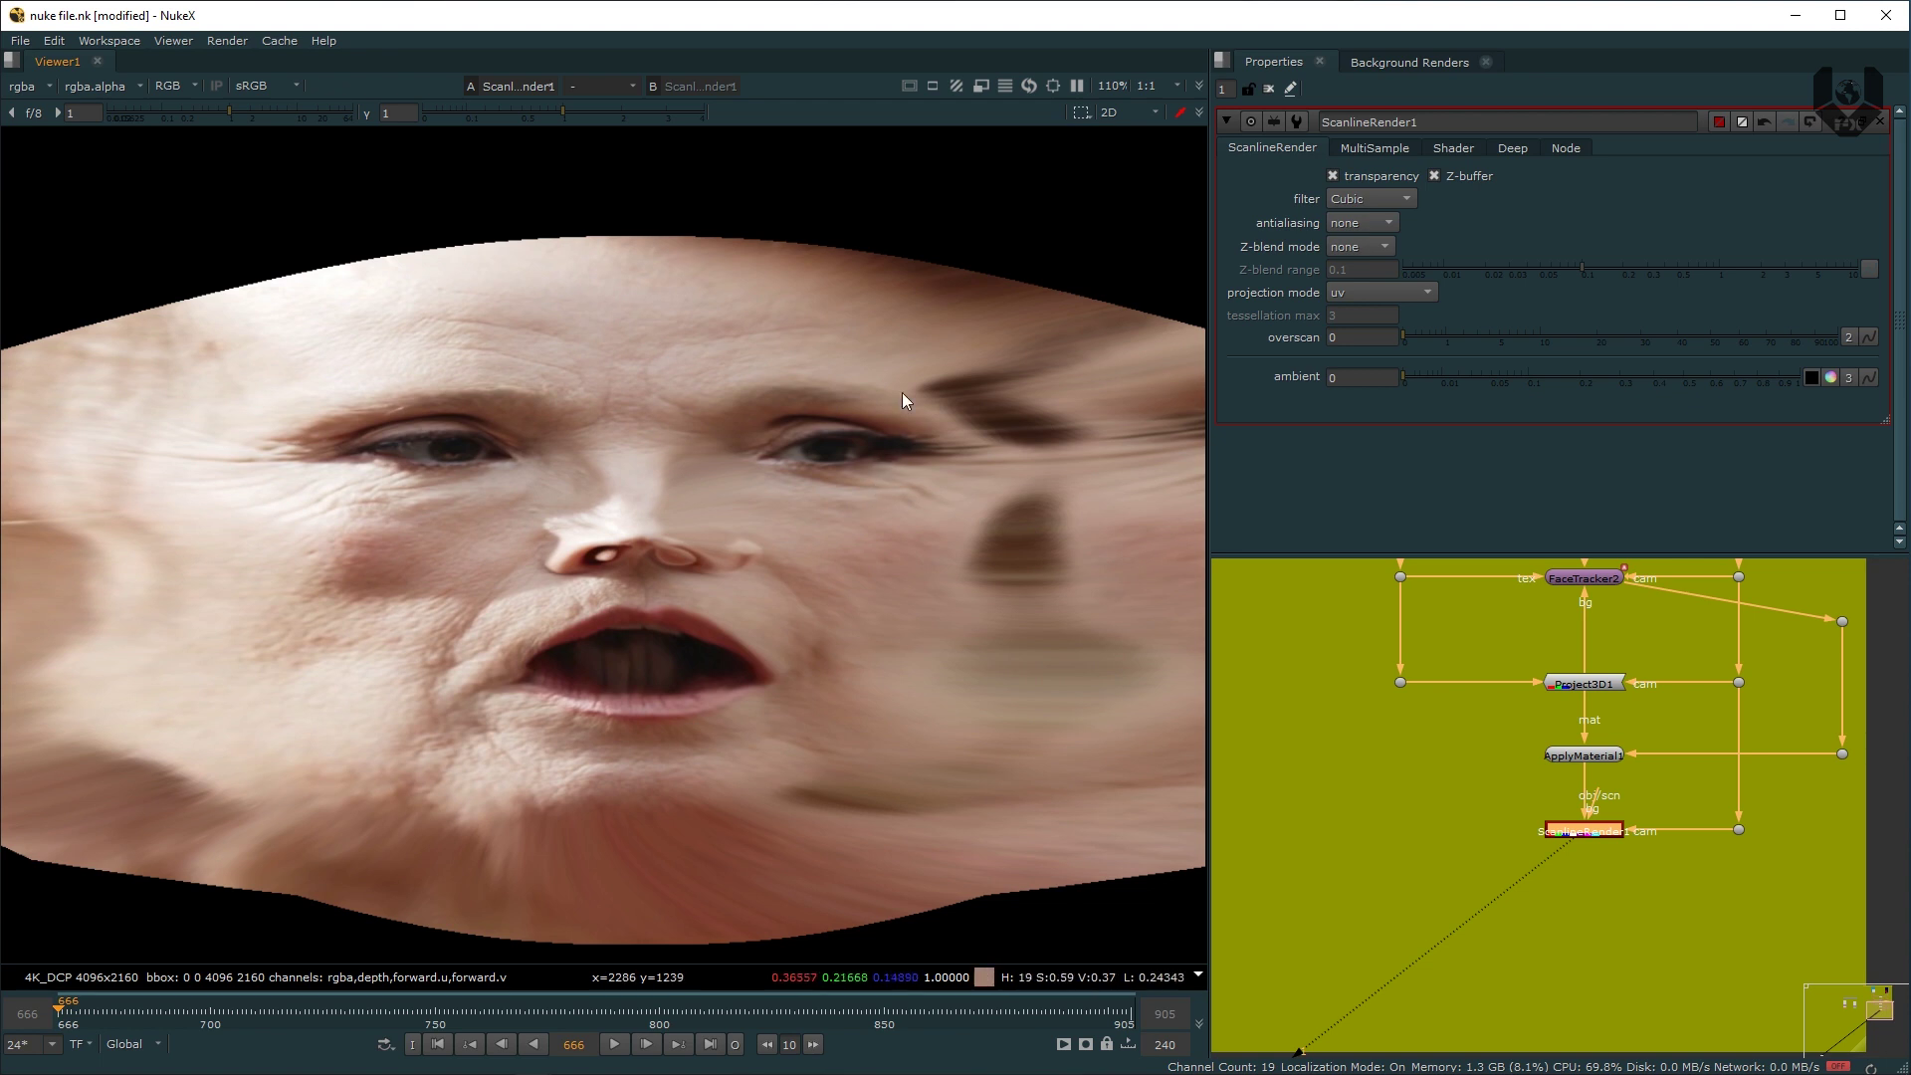
pyautogui.press('f')
# Step: Move ScanlineRender1 and its camera dot closer to ApplyMaterial1 to tidy the node spacing
pyautogui.moveTo(1488, 734); pyautogui.dragTo(1790, 840)
pyautogui.moveTo(1579, 792); pyautogui.dragTo(1582, 775)
pyautogui.click(1630, 836)
pyautogui.moveTo(1568, 833); pyautogui.dragTo(1550, 786, button='middle')
pyautogui.click(1582, 816)
pyautogui.scroll(5, 652, 617)
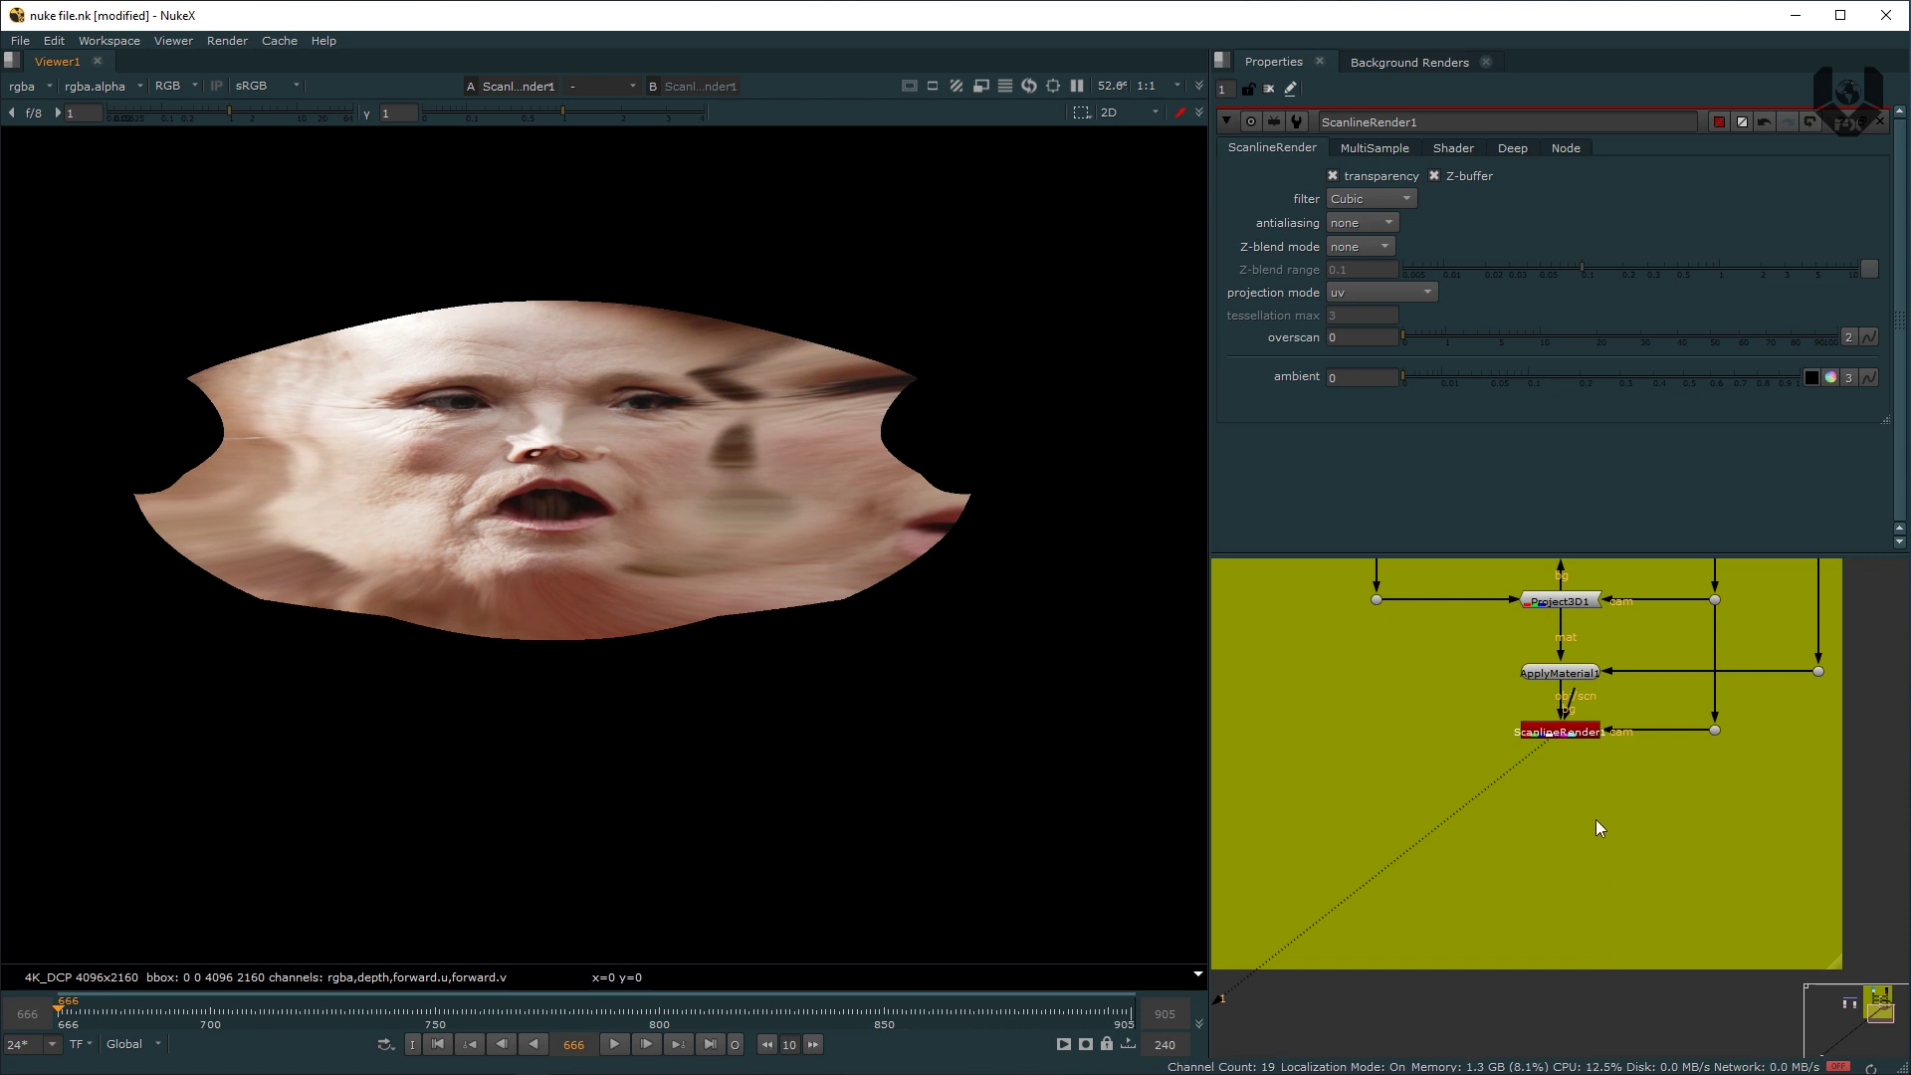
# Step: Add a second ApplyMaterial node below ScanlineRender1 and a second ScanlineRender node connected beneath it
pyautogui.press('Tab')
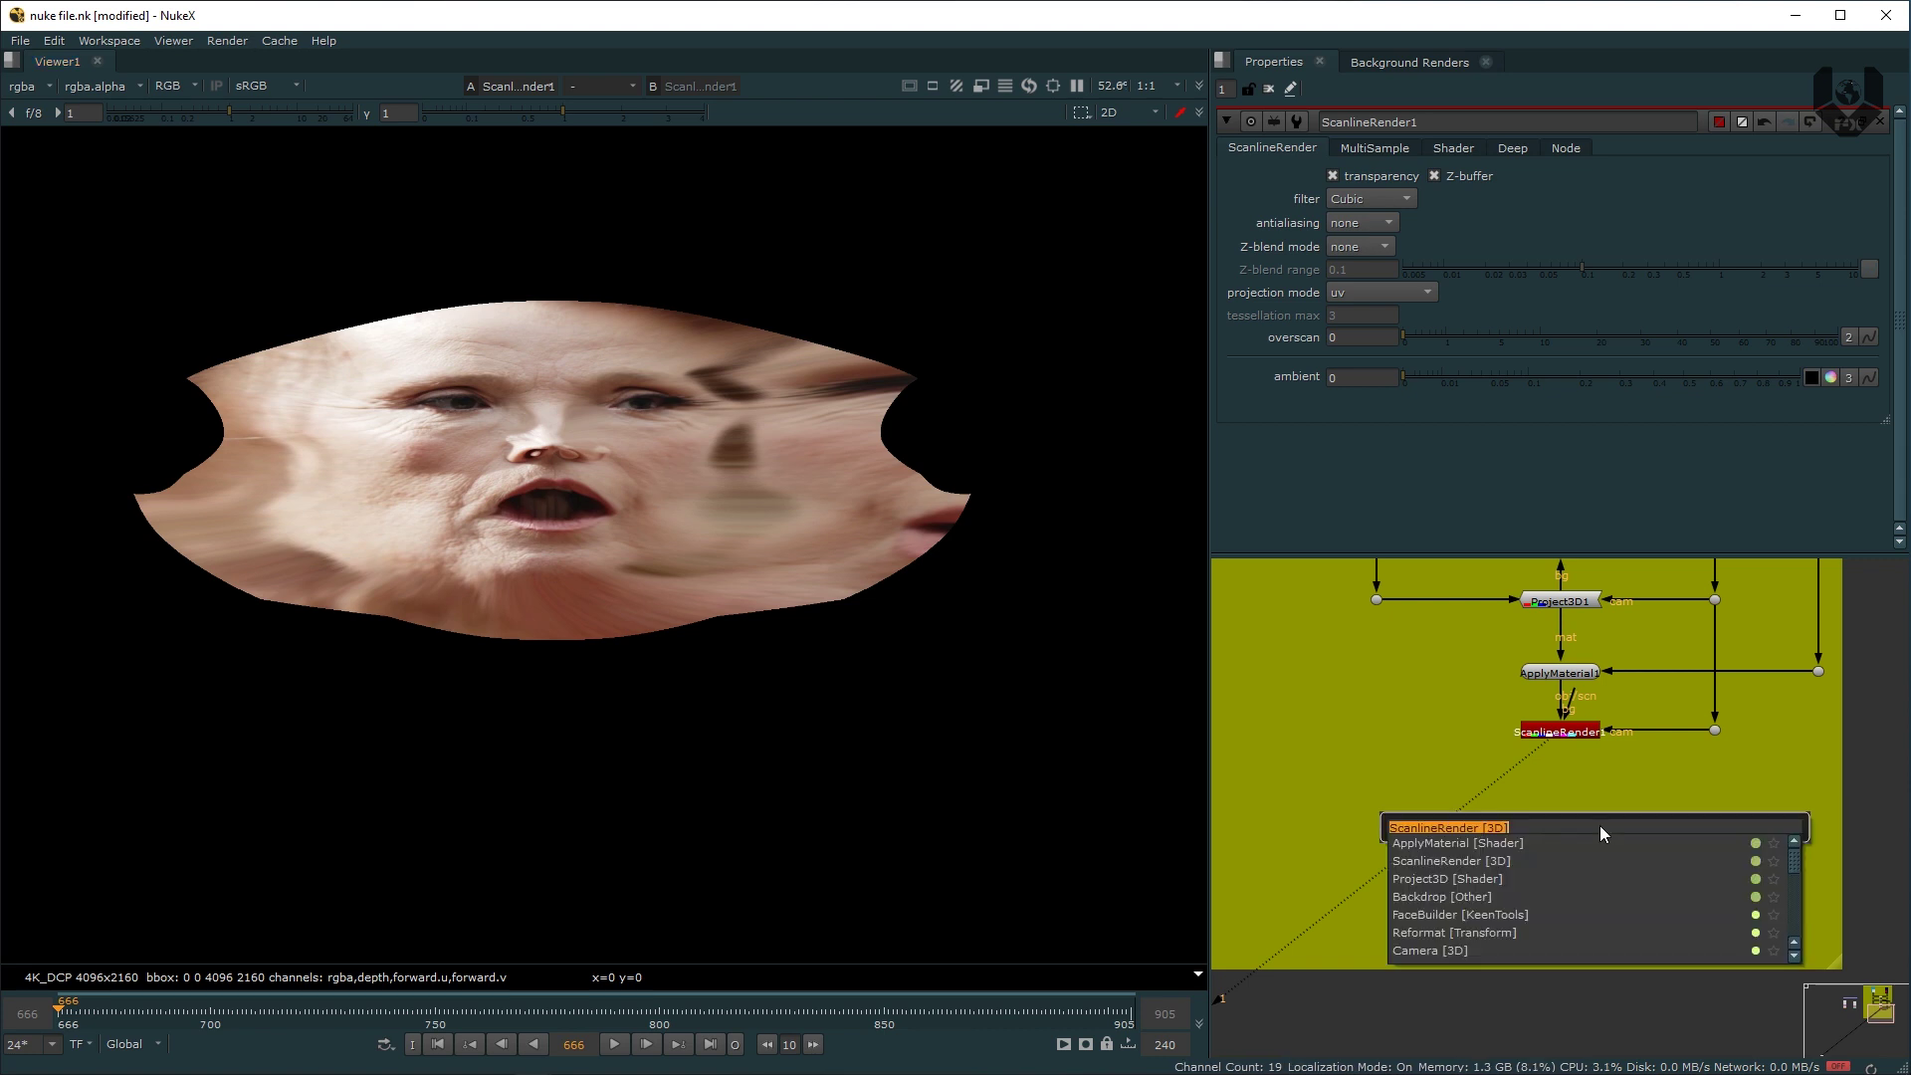
pyautogui.click(1502, 844)
pyautogui.moveTo(1598, 829); pyautogui.dragTo(1555, 854)
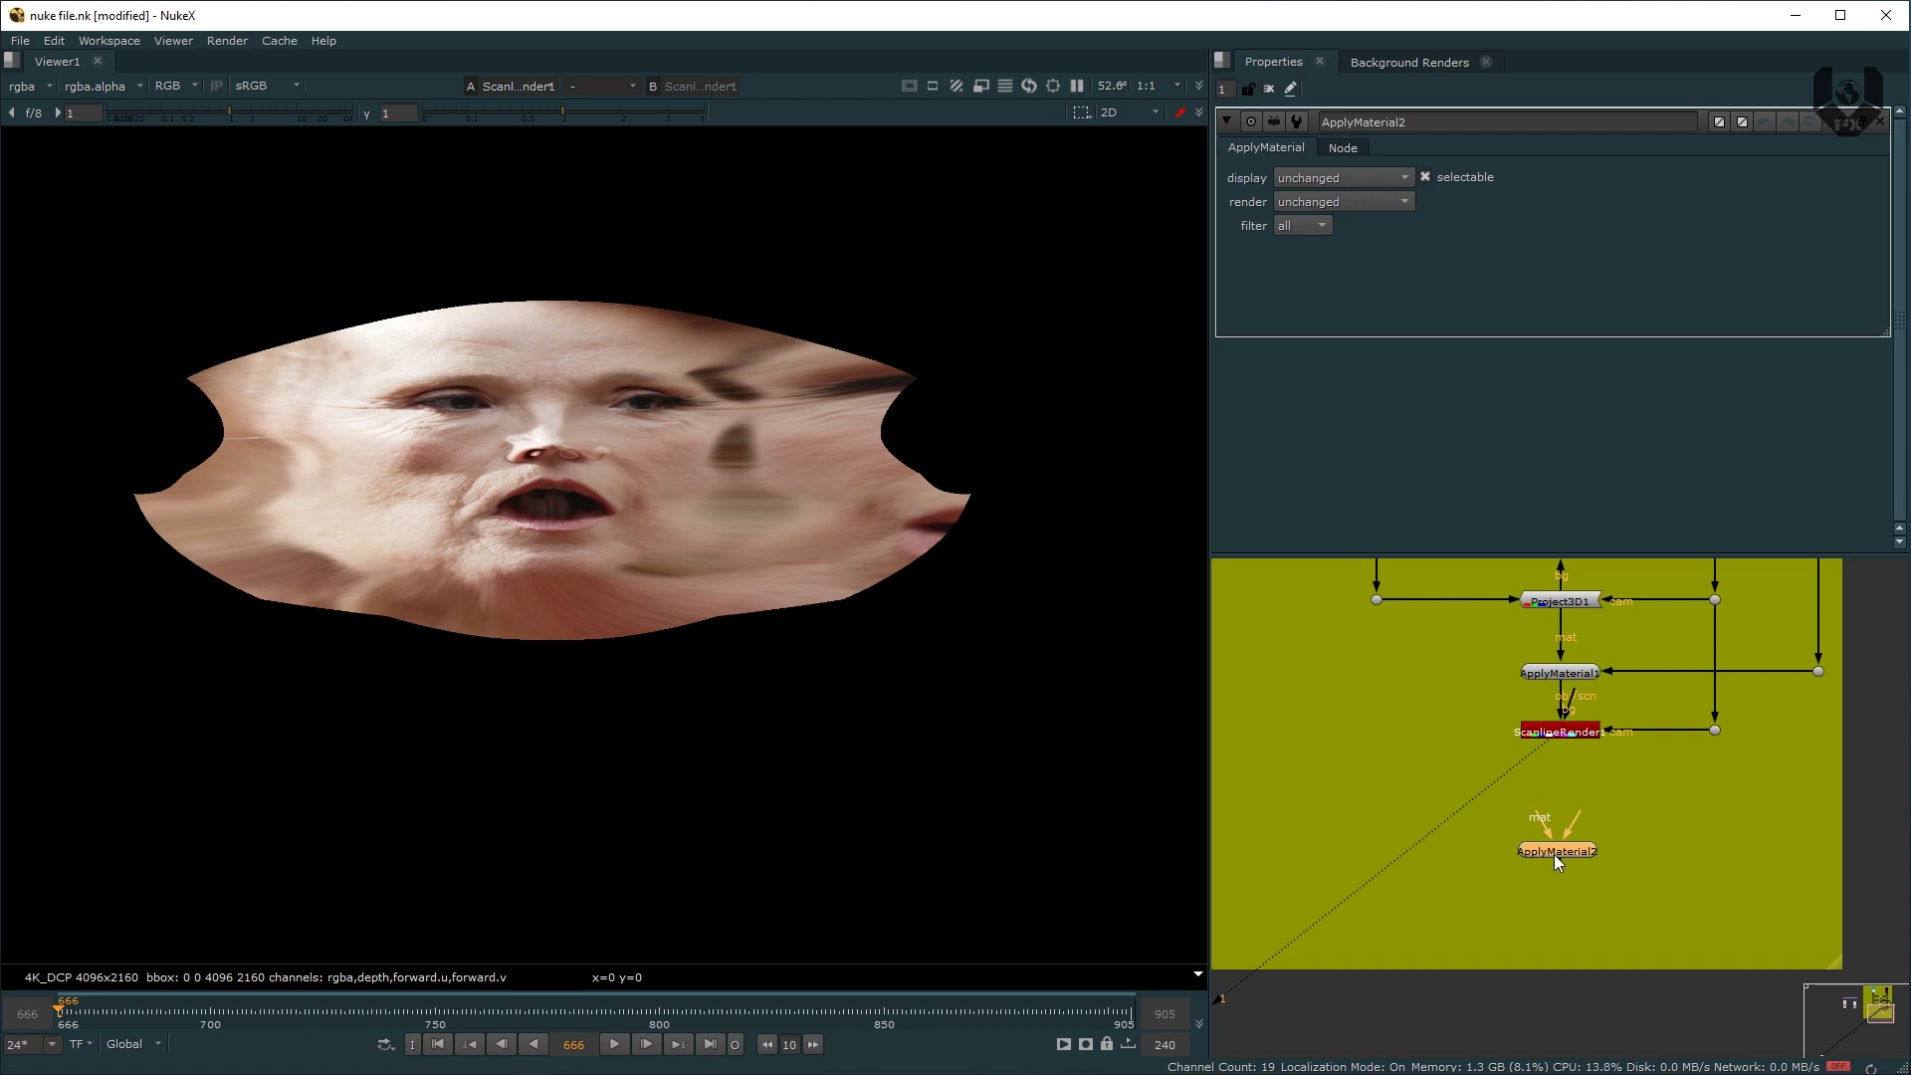
pyautogui.press('Tab')
pyautogui.write('scan')
pyautogui.press('Return')
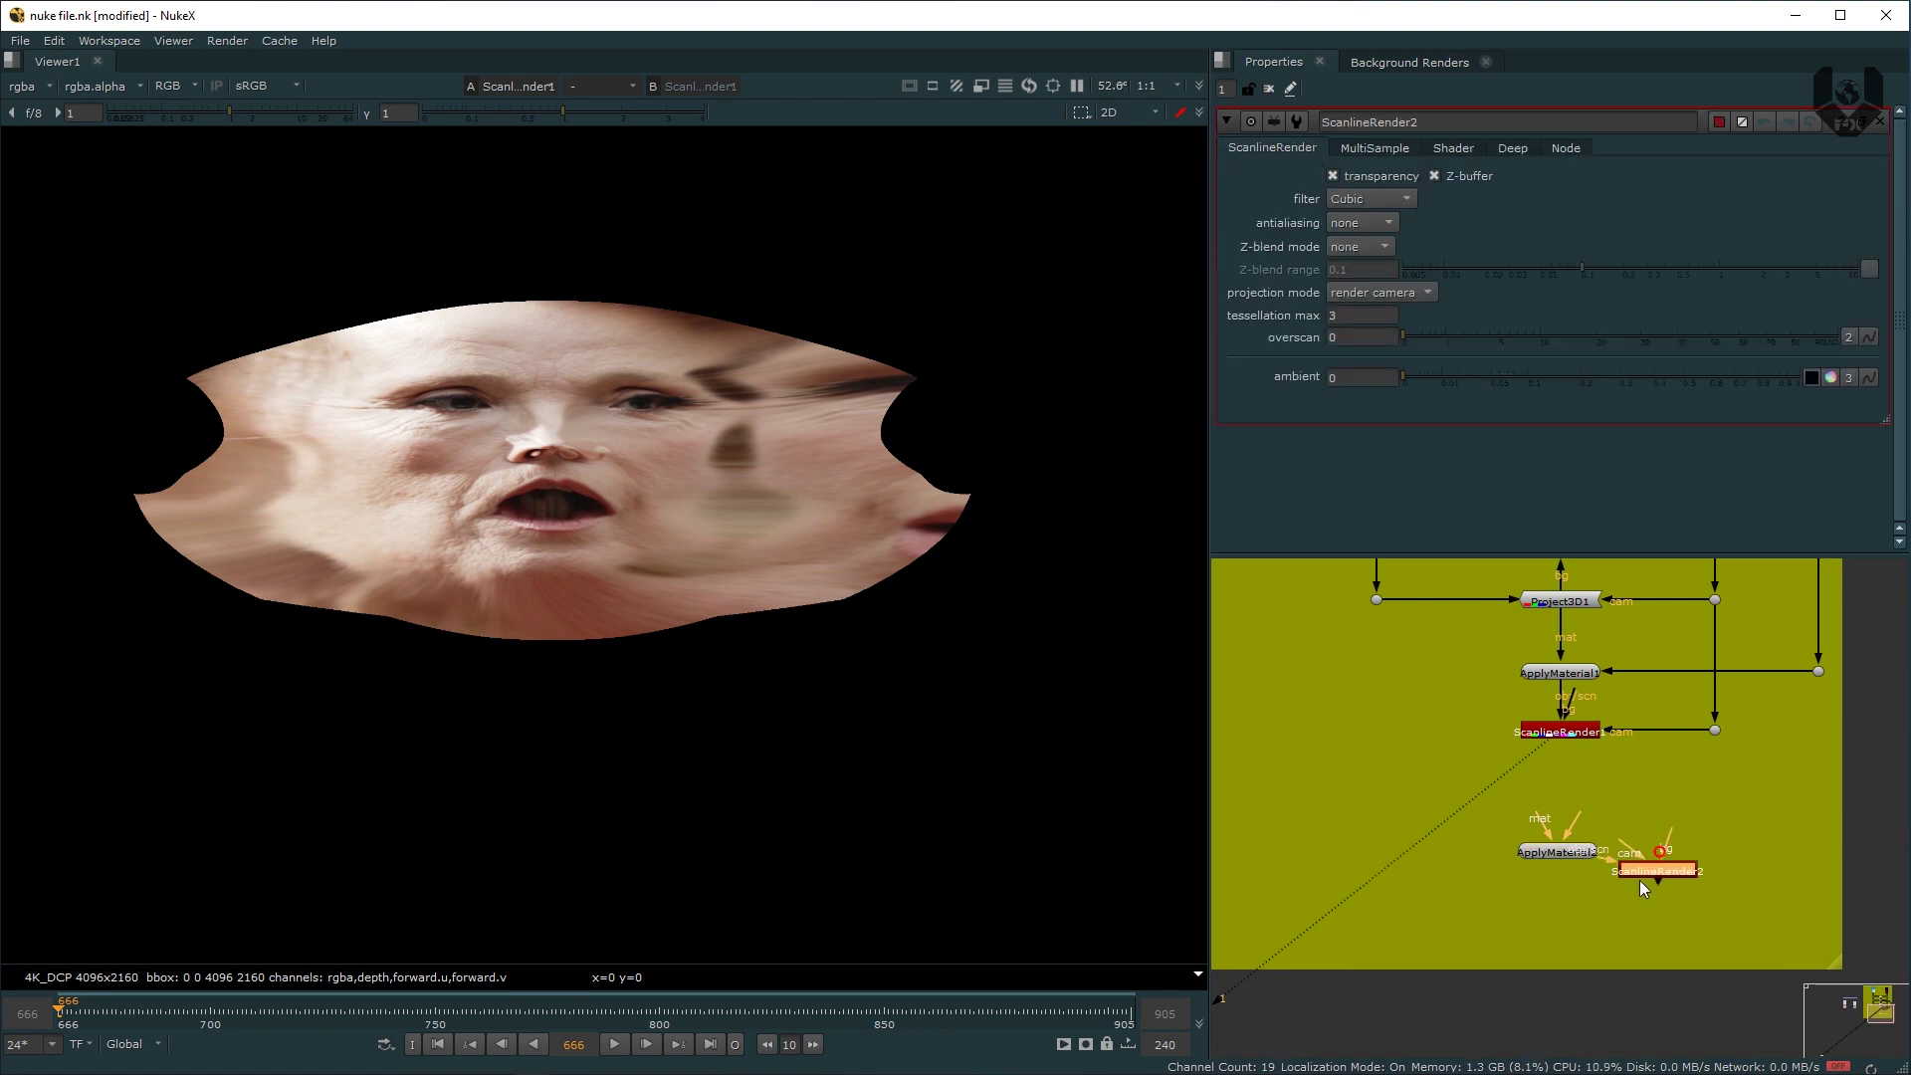
pyautogui.click(1608, 792)
pyautogui.scroll(3, 1599, 794)
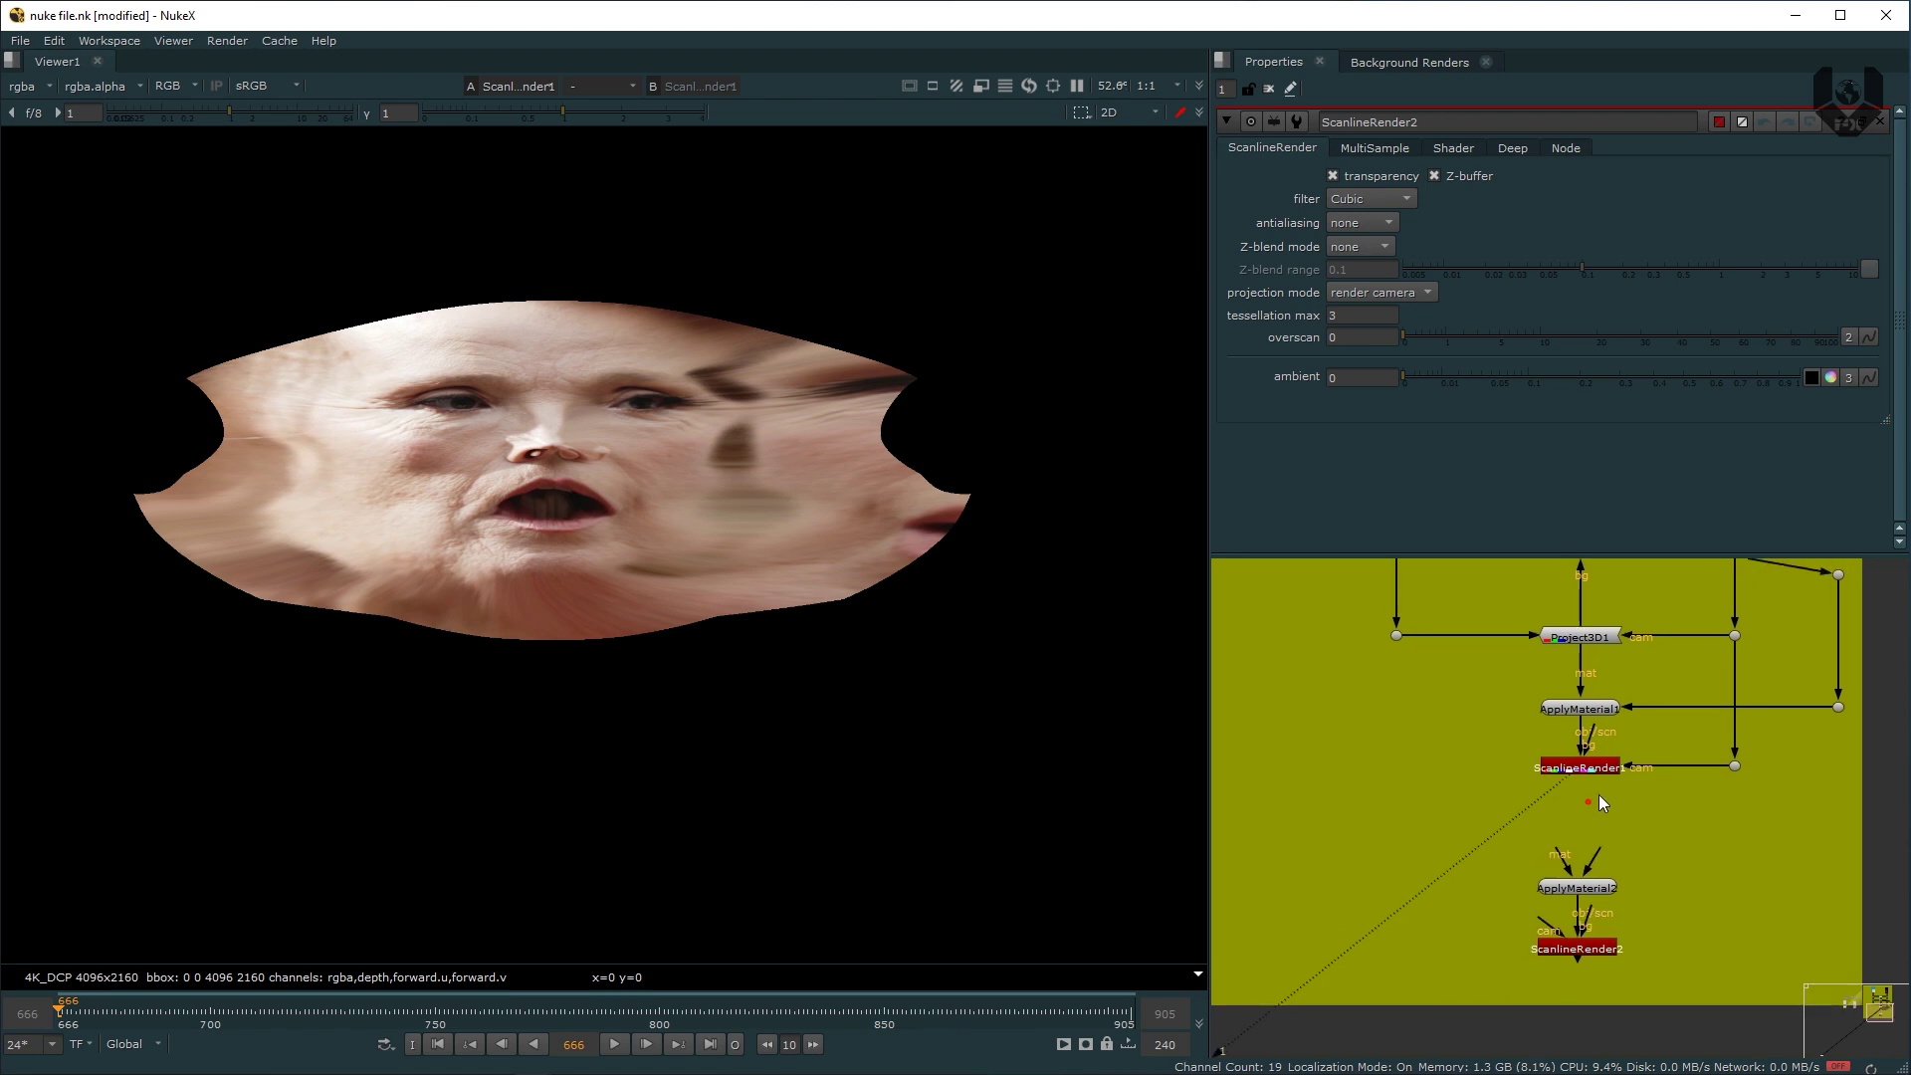
# Step: Add a RotoPaint node after ScanlineRender1 and connect ApplyMaterial2's mat input to it
pyautogui.click(1595, 757)
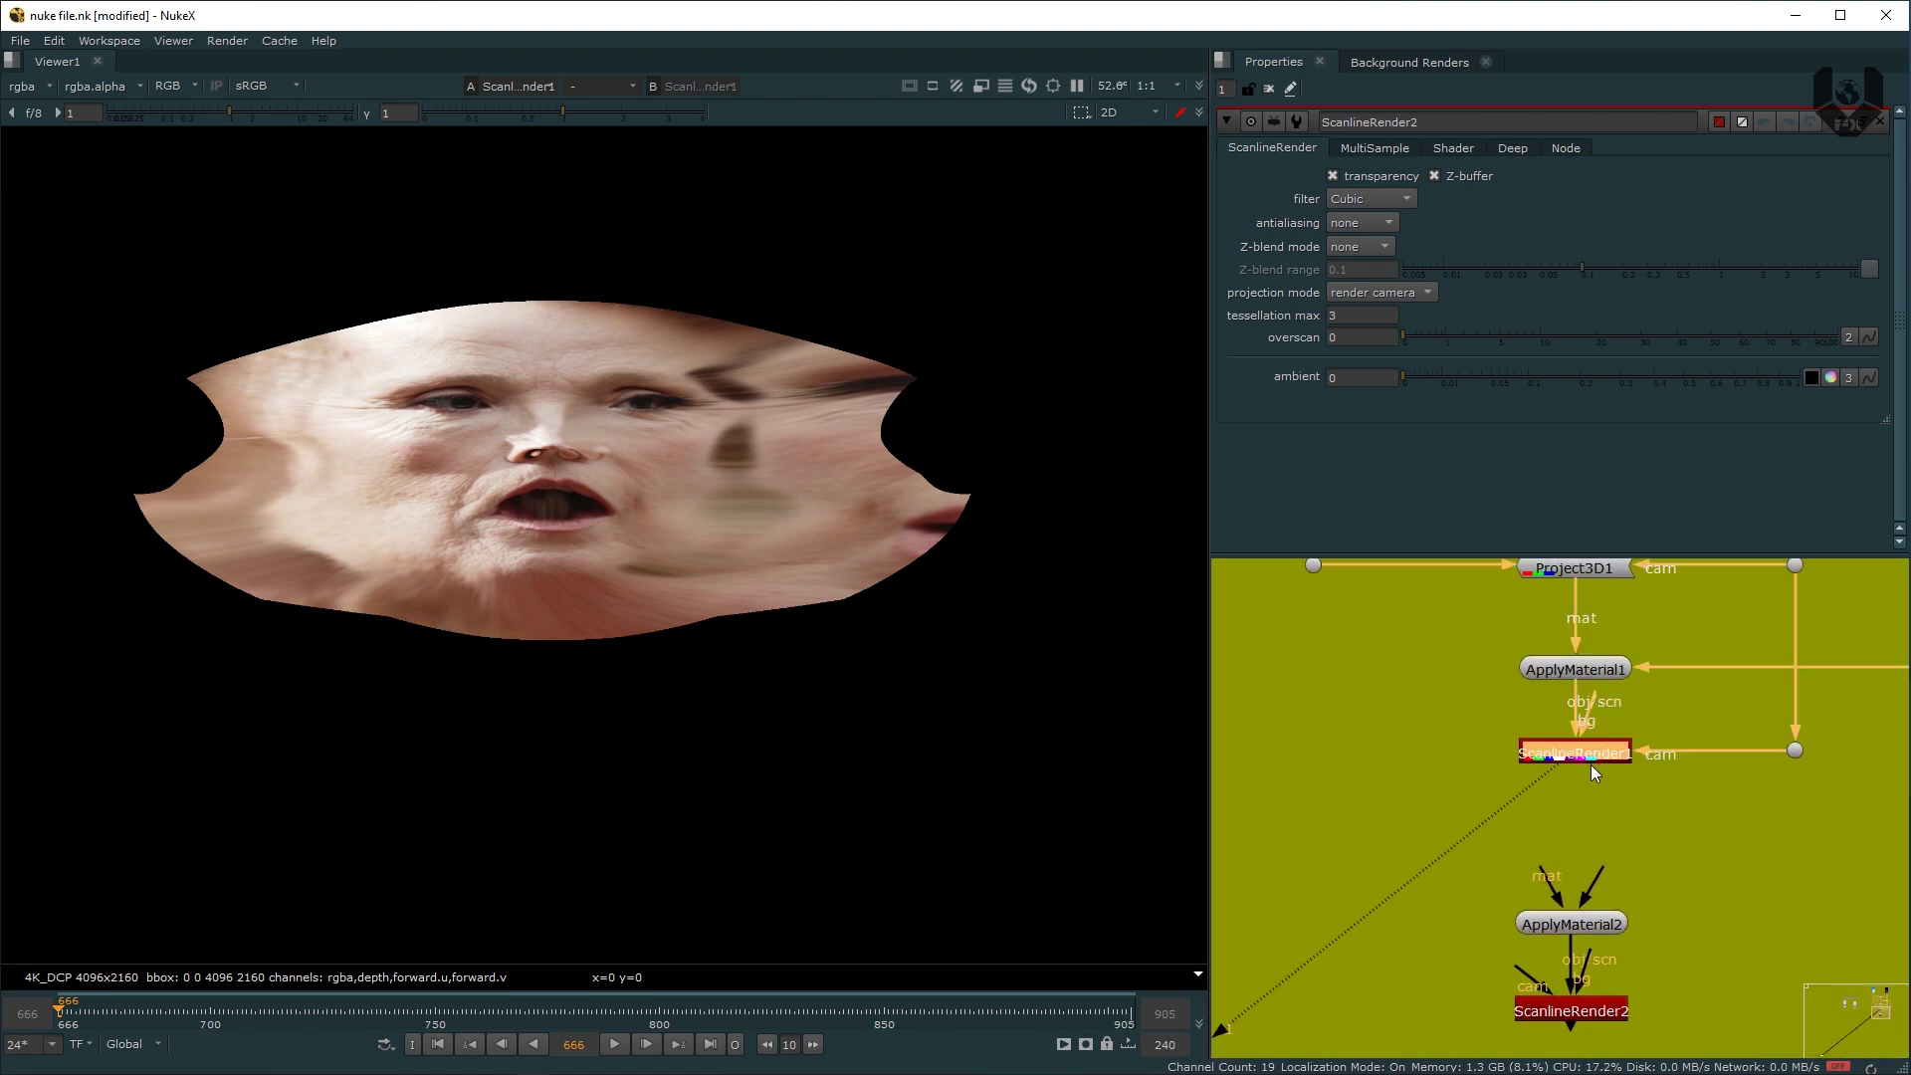
pyautogui.press('p')
pyautogui.moveTo(1549, 862); pyautogui.dragTo(1568, 816)
# Step: Connect ApplyMaterial2's geometry input to the FaceTracker2 geometry branch, routed through a new dot
pyautogui.moveTo(1597, 850); pyautogui.dragTo(1485, 835, button='middle')
pyautogui.moveTo(1665, 809); pyautogui.dragTo(1494, 851, button='middle')
pyautogui.moveTo(1400, 917); pyautogui.dragTo(1732, 709)
pyautogui.keyDown('ctrl'); pyautogui.moveTo(1550, 833); pyautogui.dragTo(1738, 970); pyautogui.keyUp('ctrl')
pyautogui.moveTo(1615, 856); pyautogui.dragTo(1684, 829, button='middle')
pyautogui.keyDown('alt'); pyautogui.moveTo(1684, 829); pyautogui.dragTo(1638, 872, button='middle'); pyautogui.keyUp('alt')
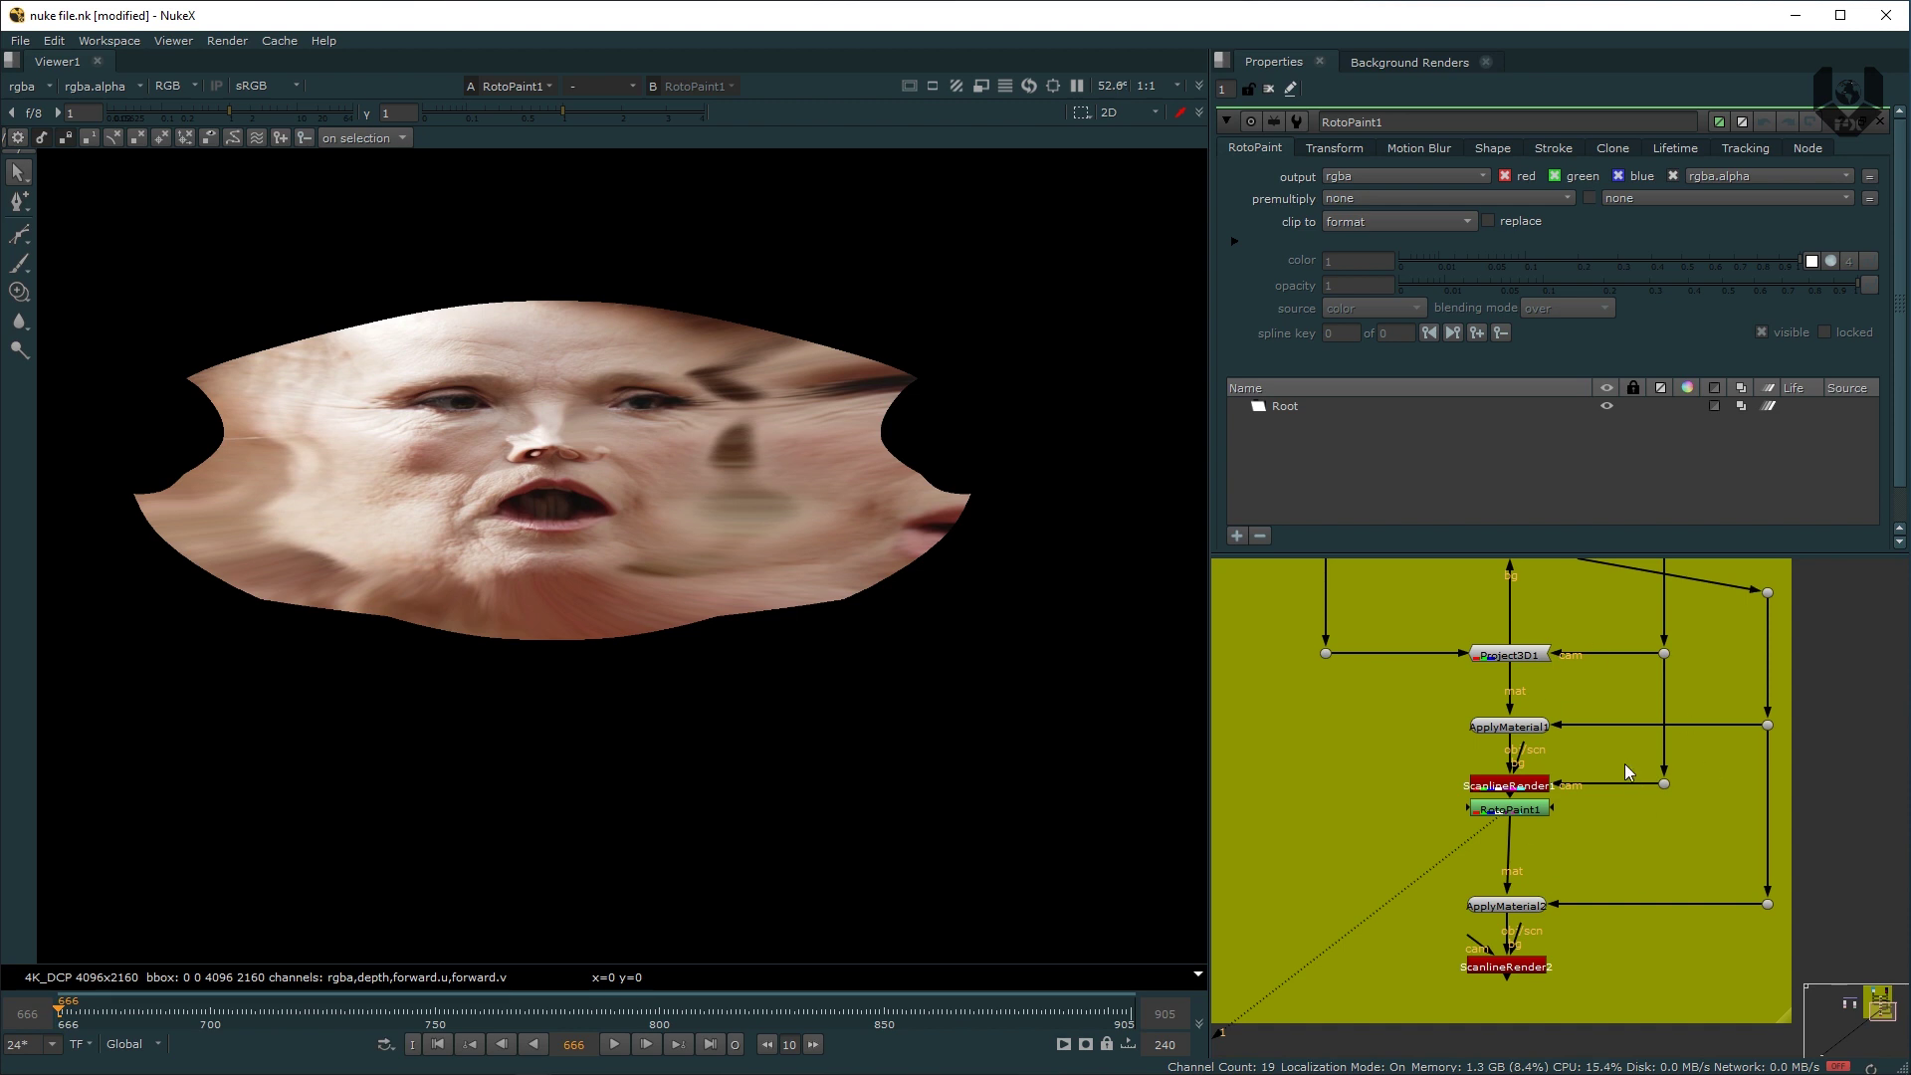
# Step: Connect ScanlineRender2's cam input to the camera branch through a new dot level with the node
pyautogui.moveTo(1539, 822)
pyautogui.mouseDown(button='middle')
pyautogui.moveTo(1618, 845)
pyautogui.moveTo(1574, 832)
pyautogui.mouseUp(button='middle')
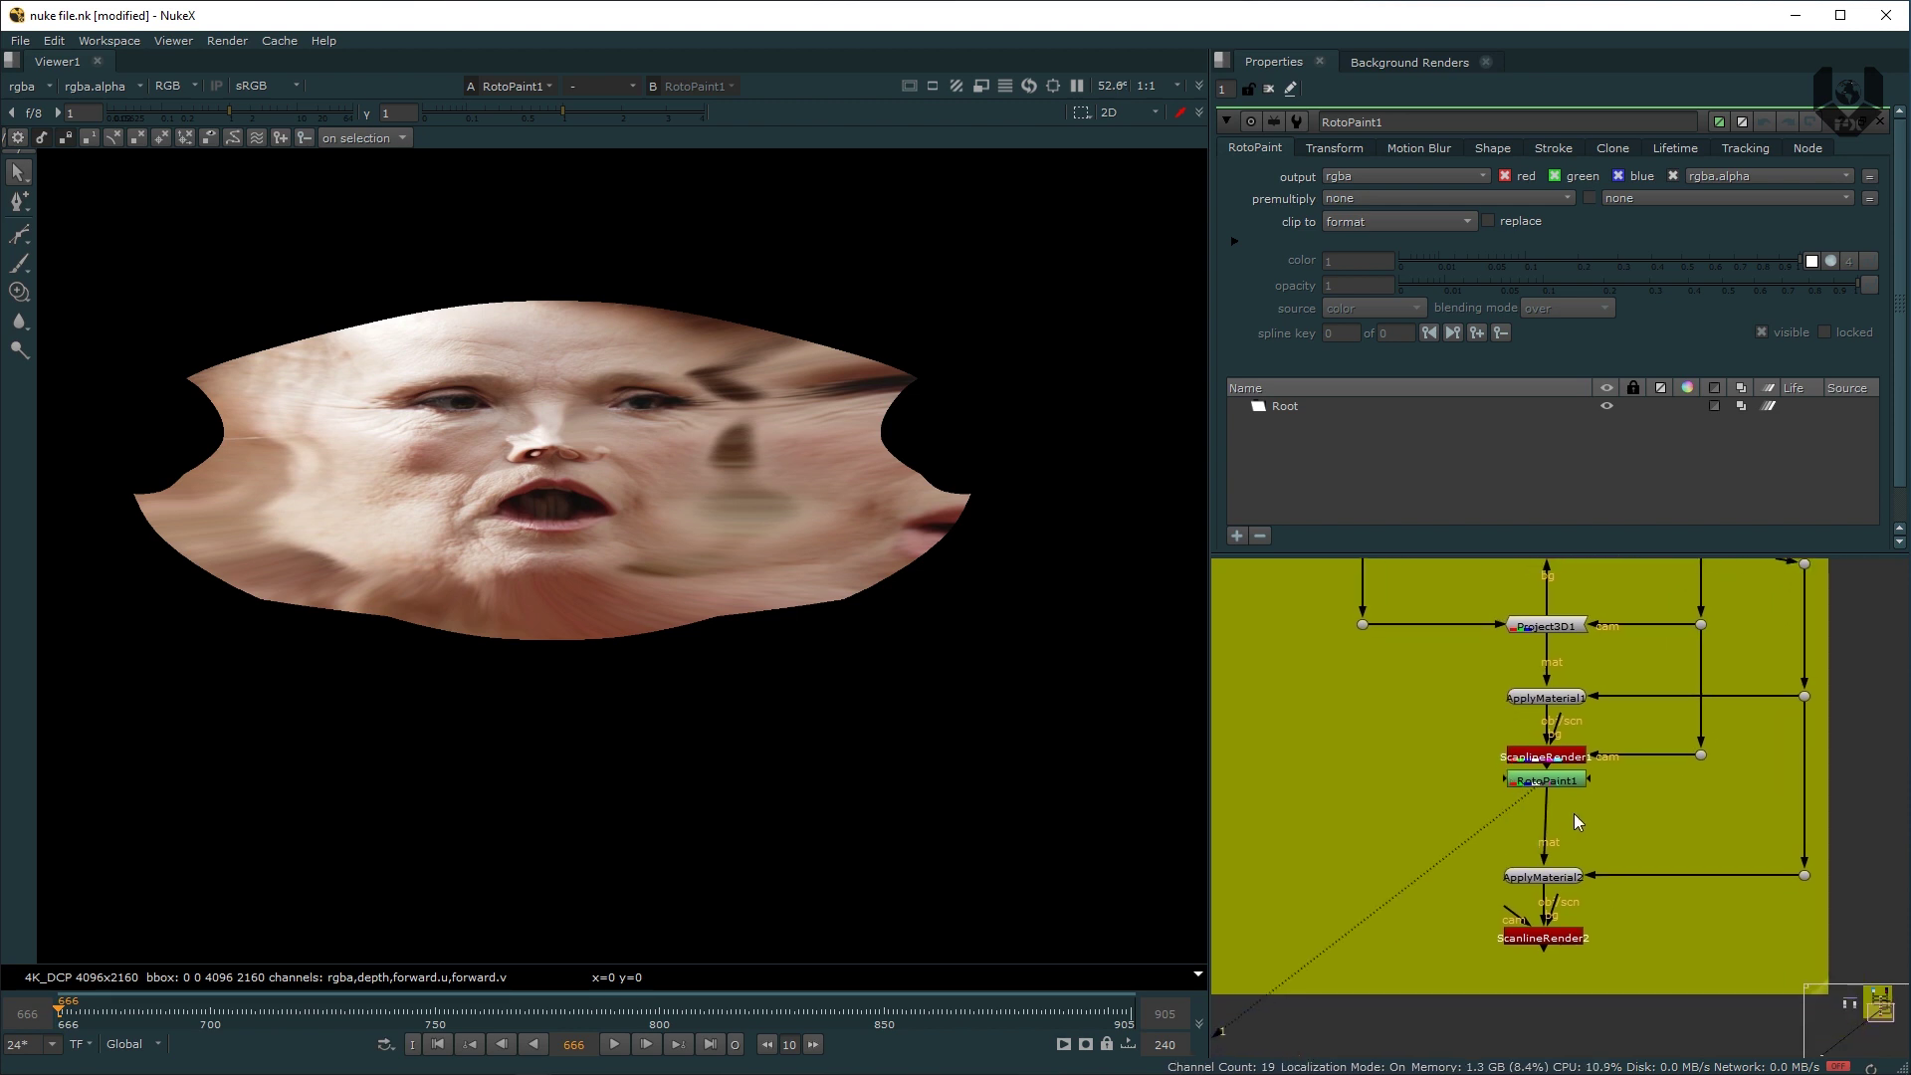
pyautogui.moveTo(1576, 771); pyautogui.dragTo(1580, 763, button='middle')
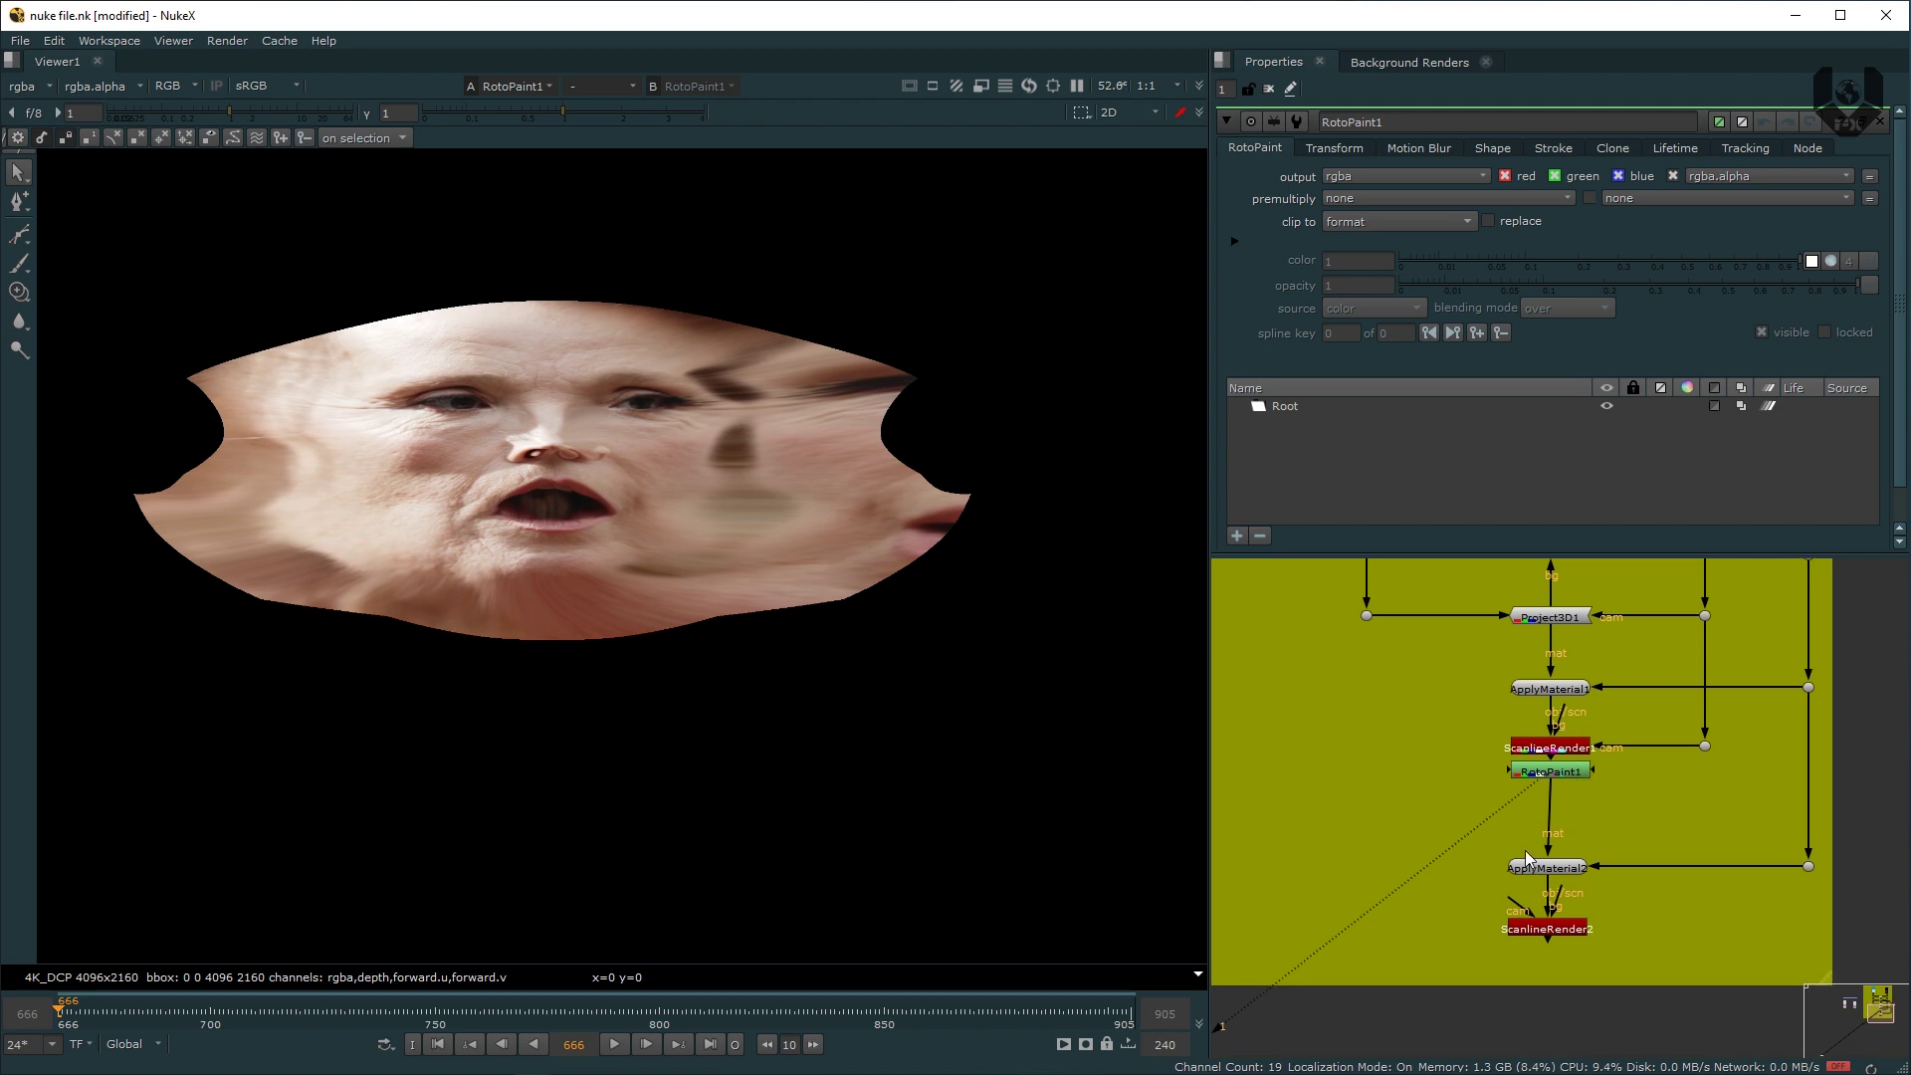
pyautogui.moveTo(1531, 906); pyautogui.dragTo(1706, 748)
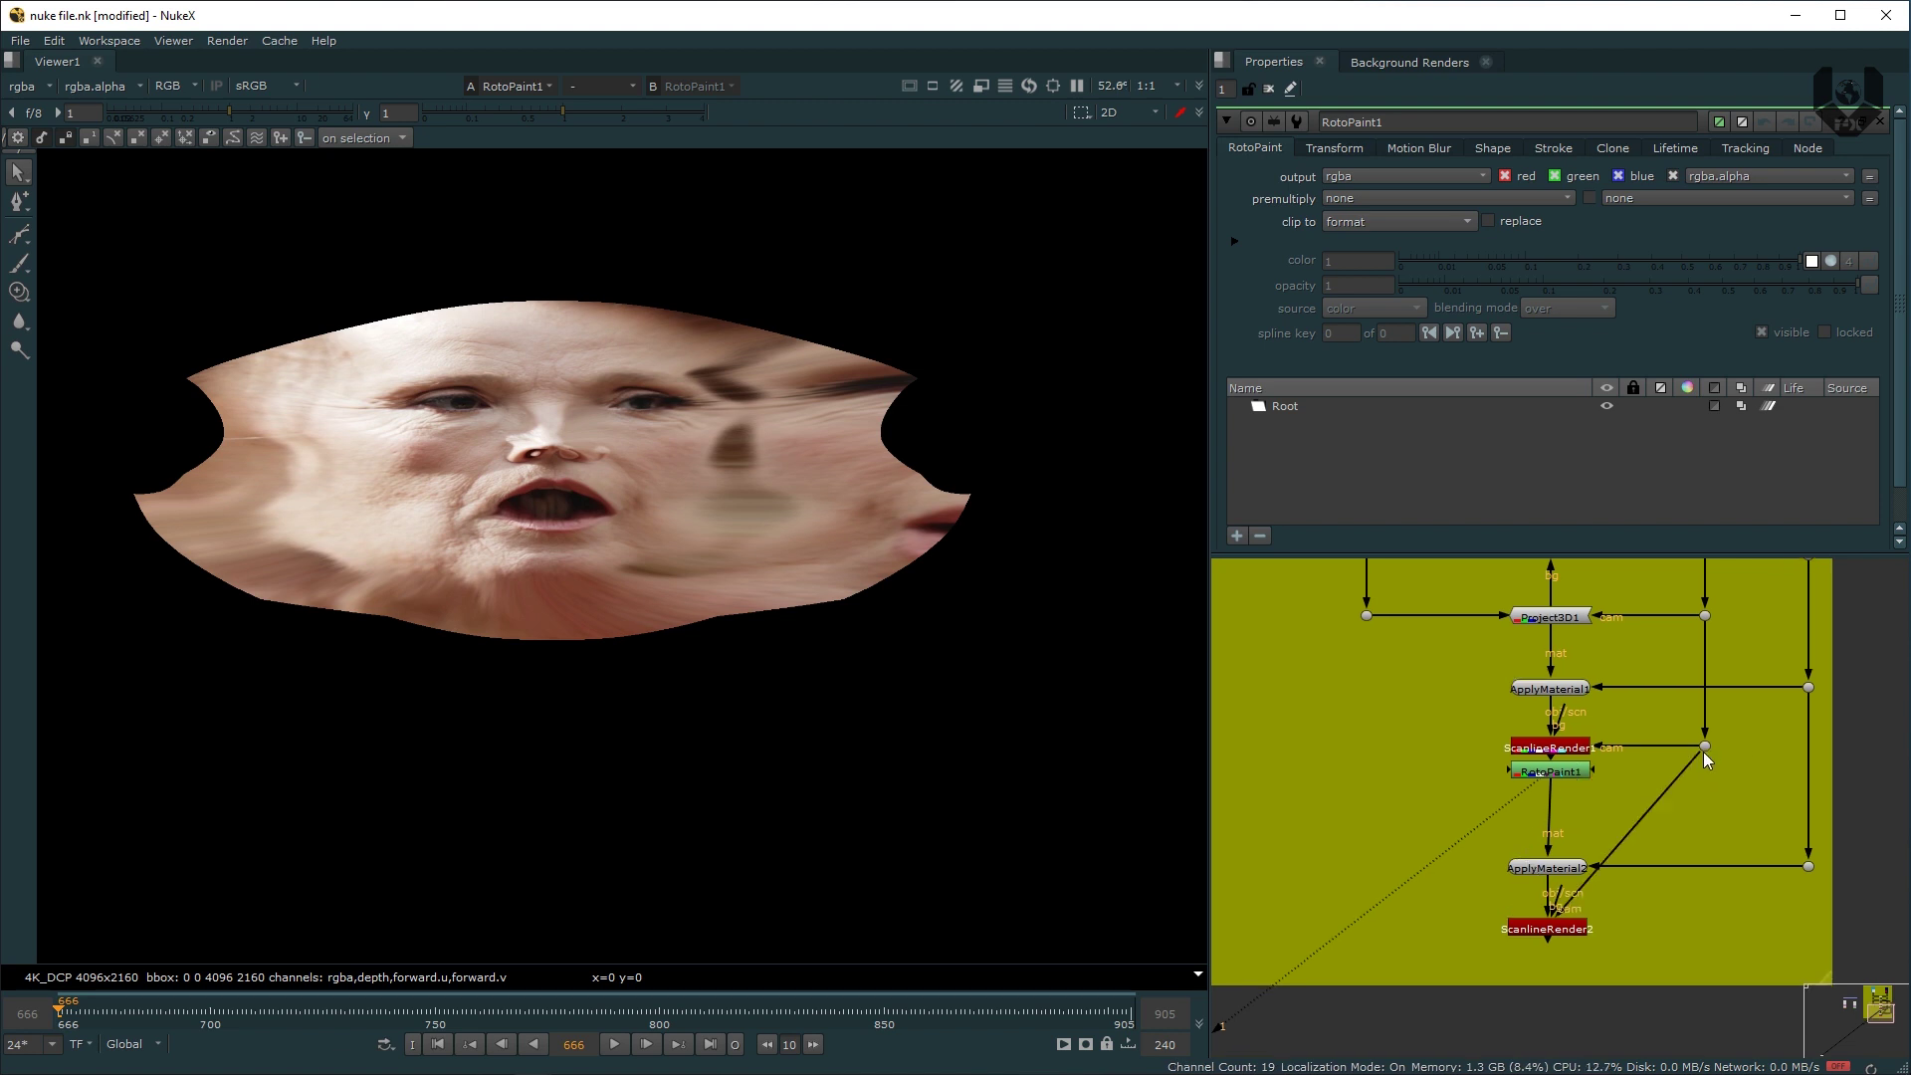
pyautogui.keyDown('ctrl'); pyautogui.moveTo(1627, 835); pyautogui.dragTo(1706, 926); pyautogui.keyUp('ctrl')
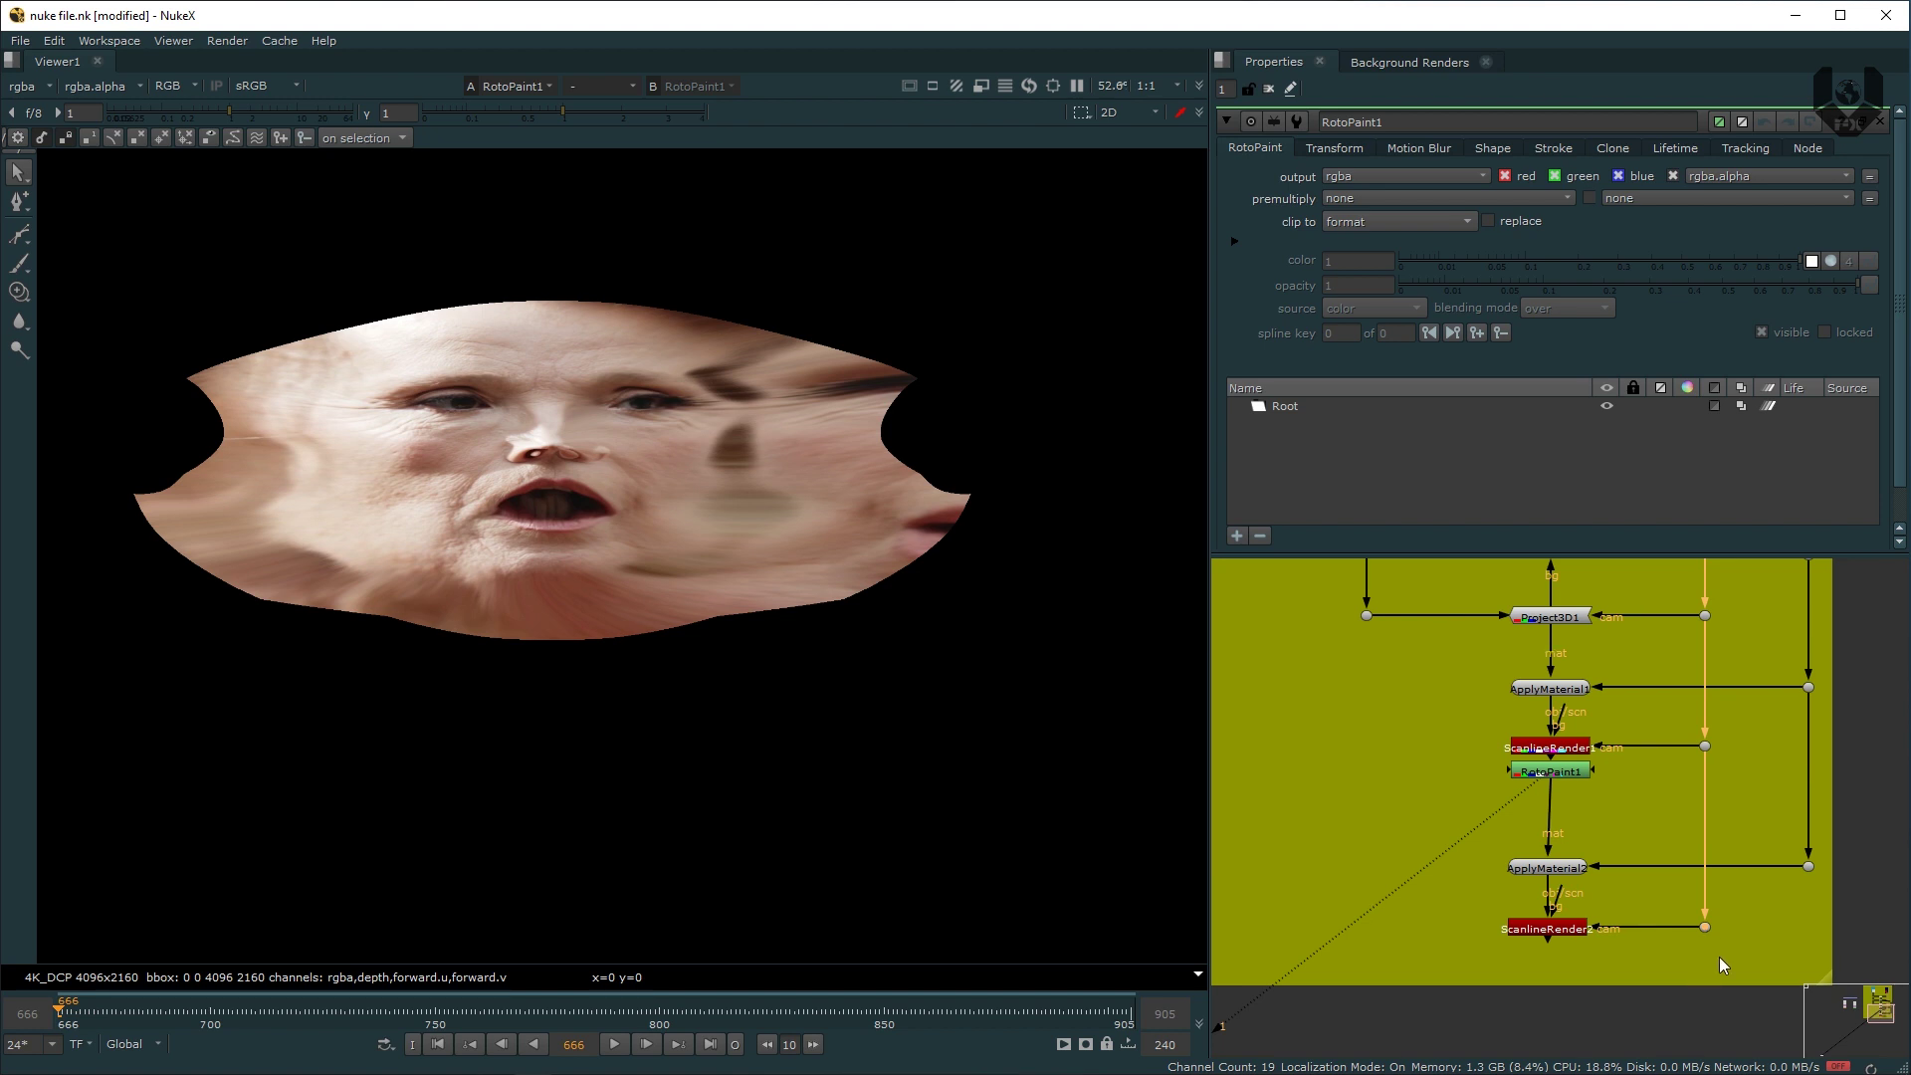
# Step: Connect ScanlineRender2's bg input to the footage branch through a new dot, and view the ScanlineRender2 output
pyautogui.moveTo(1681, 802); pyautogui.dragTo(1594, 683, button='middle')
pyautogui.moveTo(1598, 846)
pyautogui.mouseDown(button='middle')
pyautogui.moveTo(1603, 825)
pyautogui.moveTo(1602, 850)
pyautogui.mouseUp(button='middle')
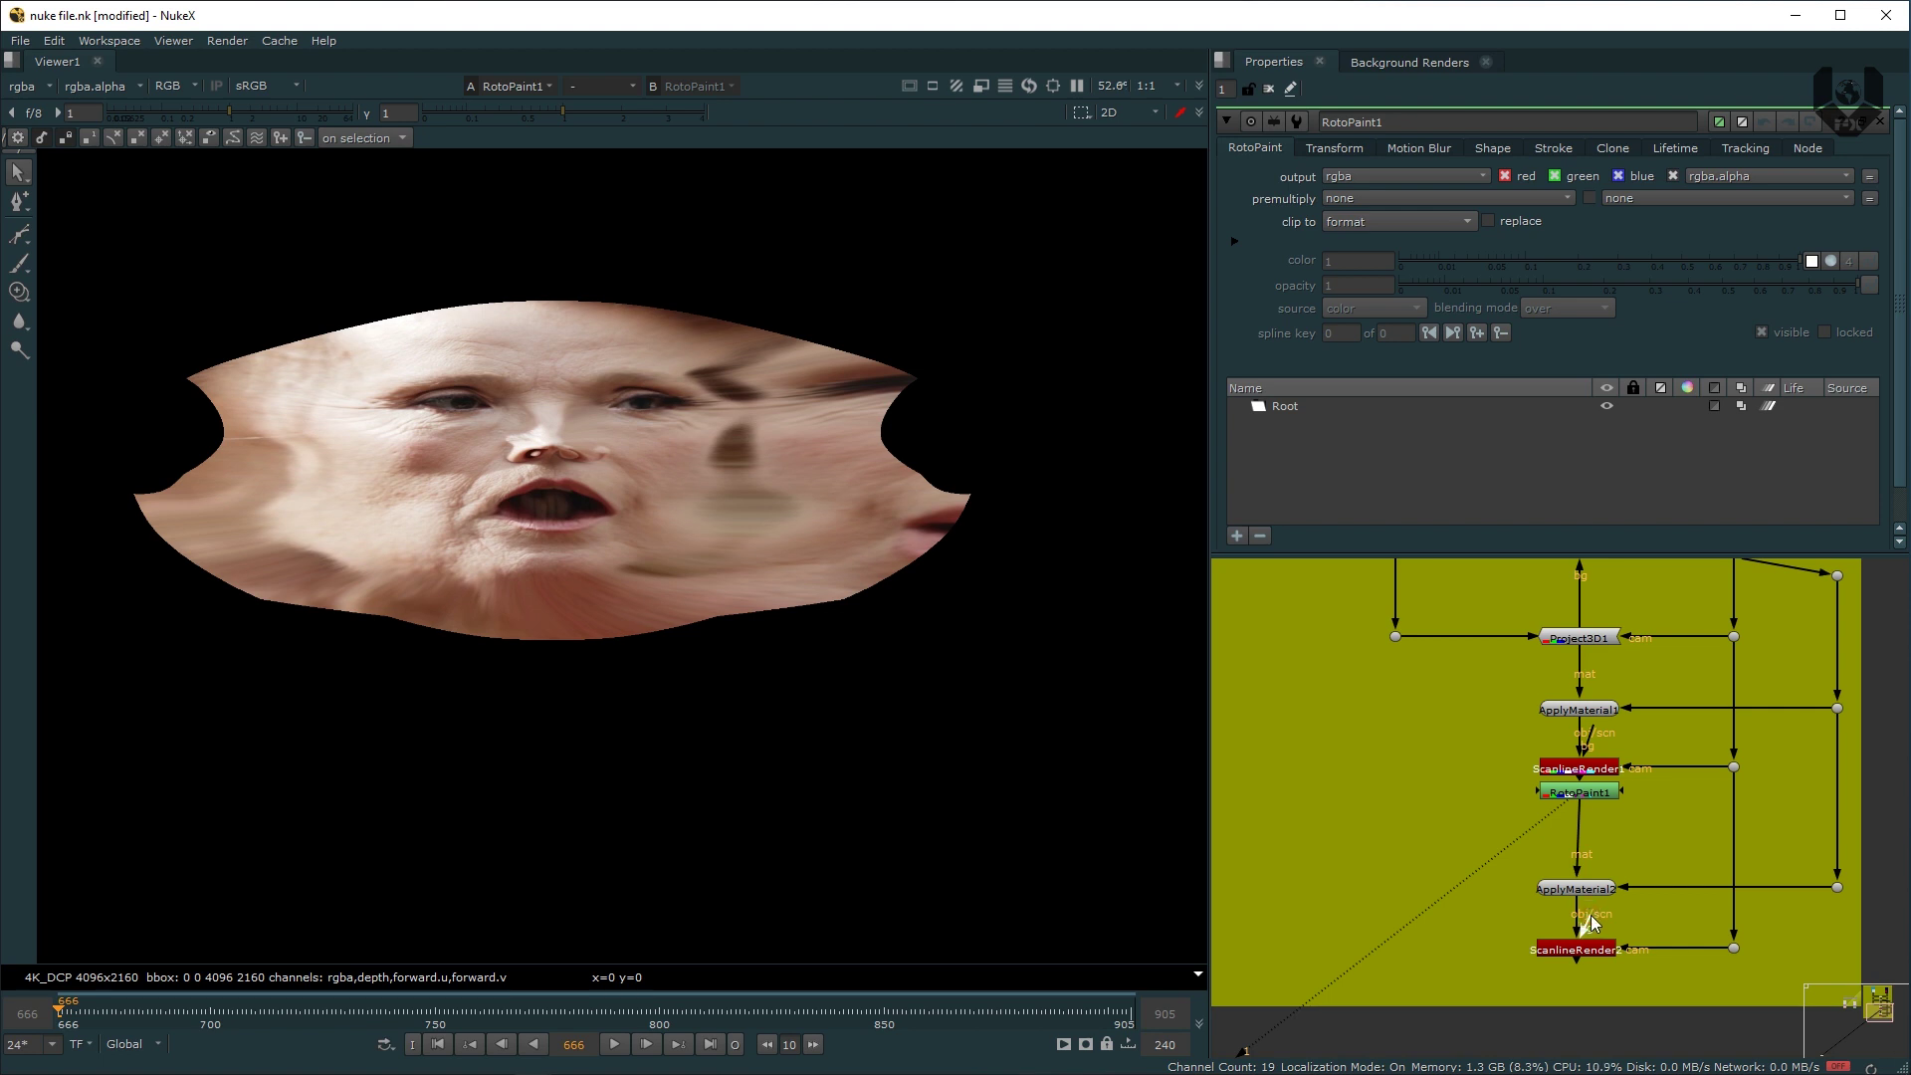
pyautogui.moveTo(1465, 737); pyautogui.dragTo(1395, 637)
pyautogui.keyDown('ctrl'); pyautogui.moveTo(1488, 791); pyautogui.dragTo(1399, 946); pyautogui.keyUp('ctrl')
pyautogui.moveTo(1399, 946); pyautogui.dragTo(1395, 868, button='middle')
pyautogui.moveTo(1501, 784); pyautogui.dragTo(1499, 726, button='middle')
pyautogui.click(1573, 814)
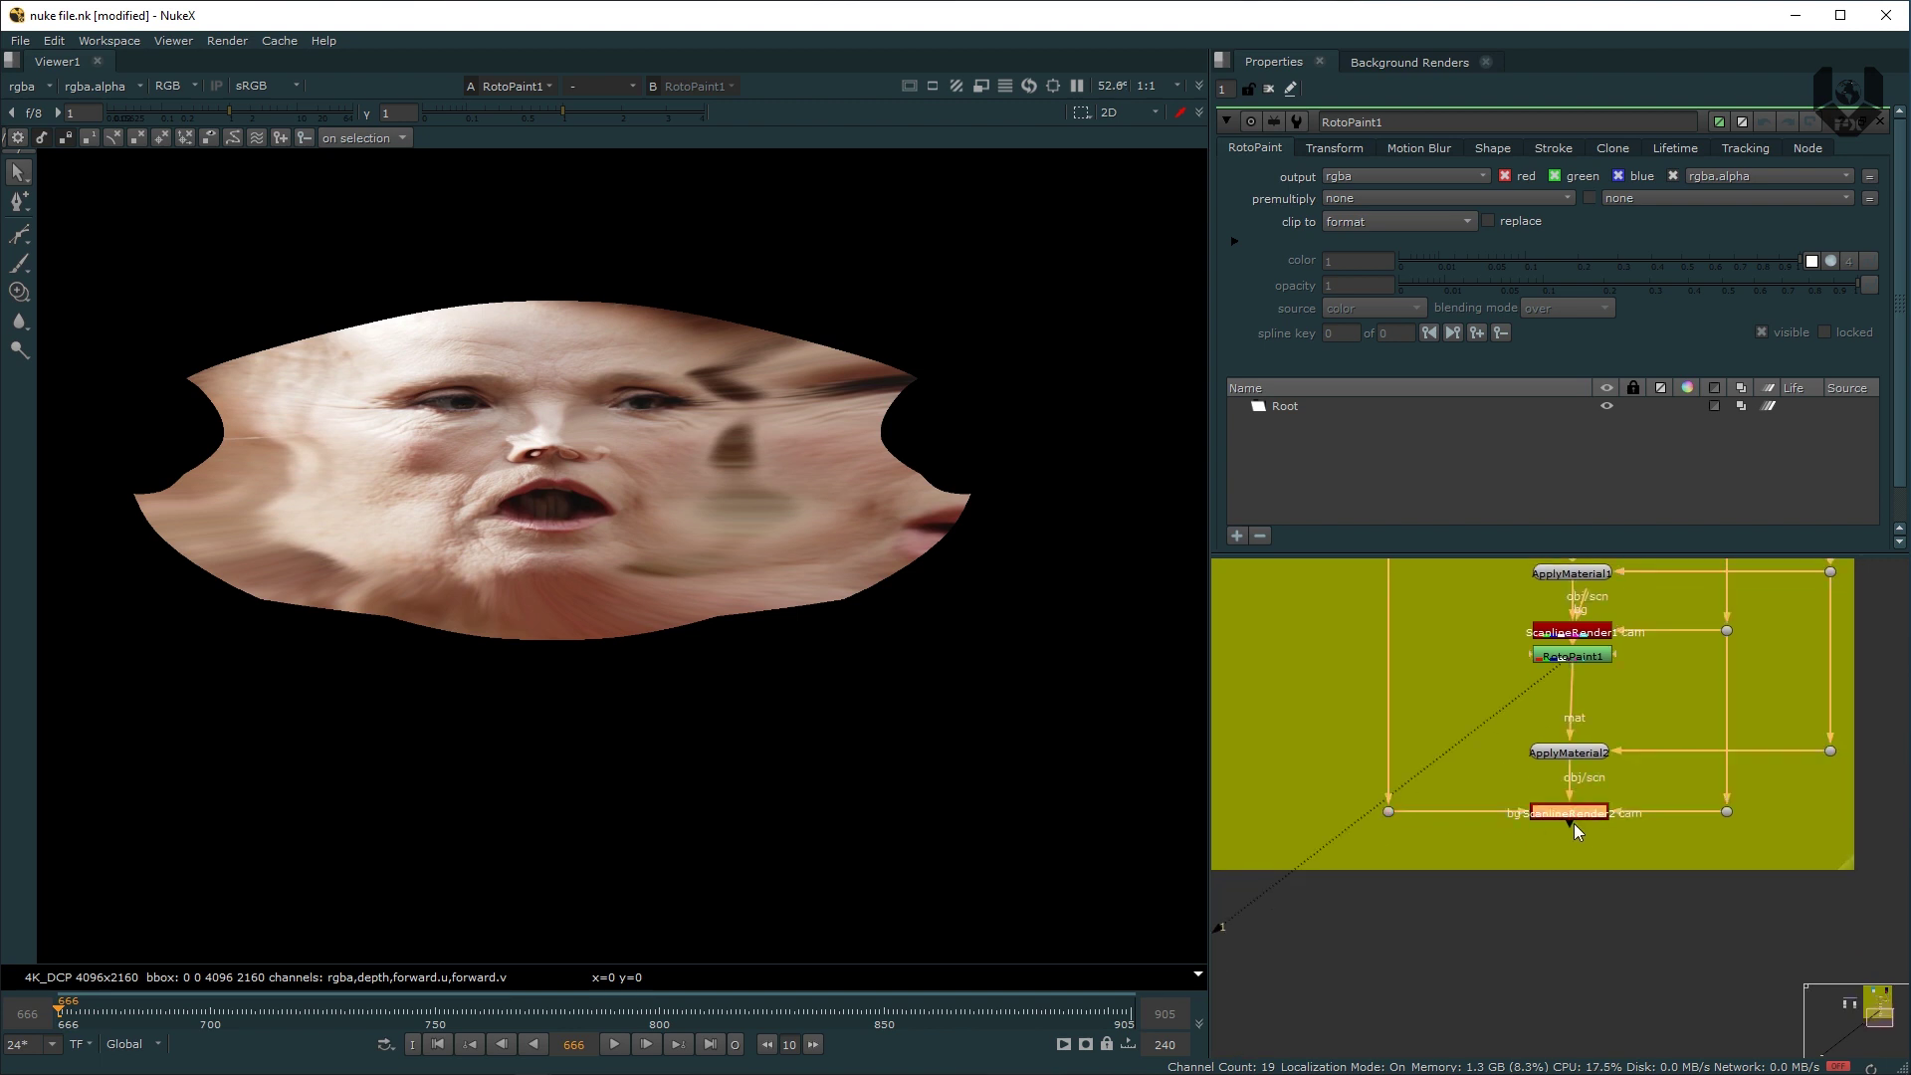
pyautogui.press('1')
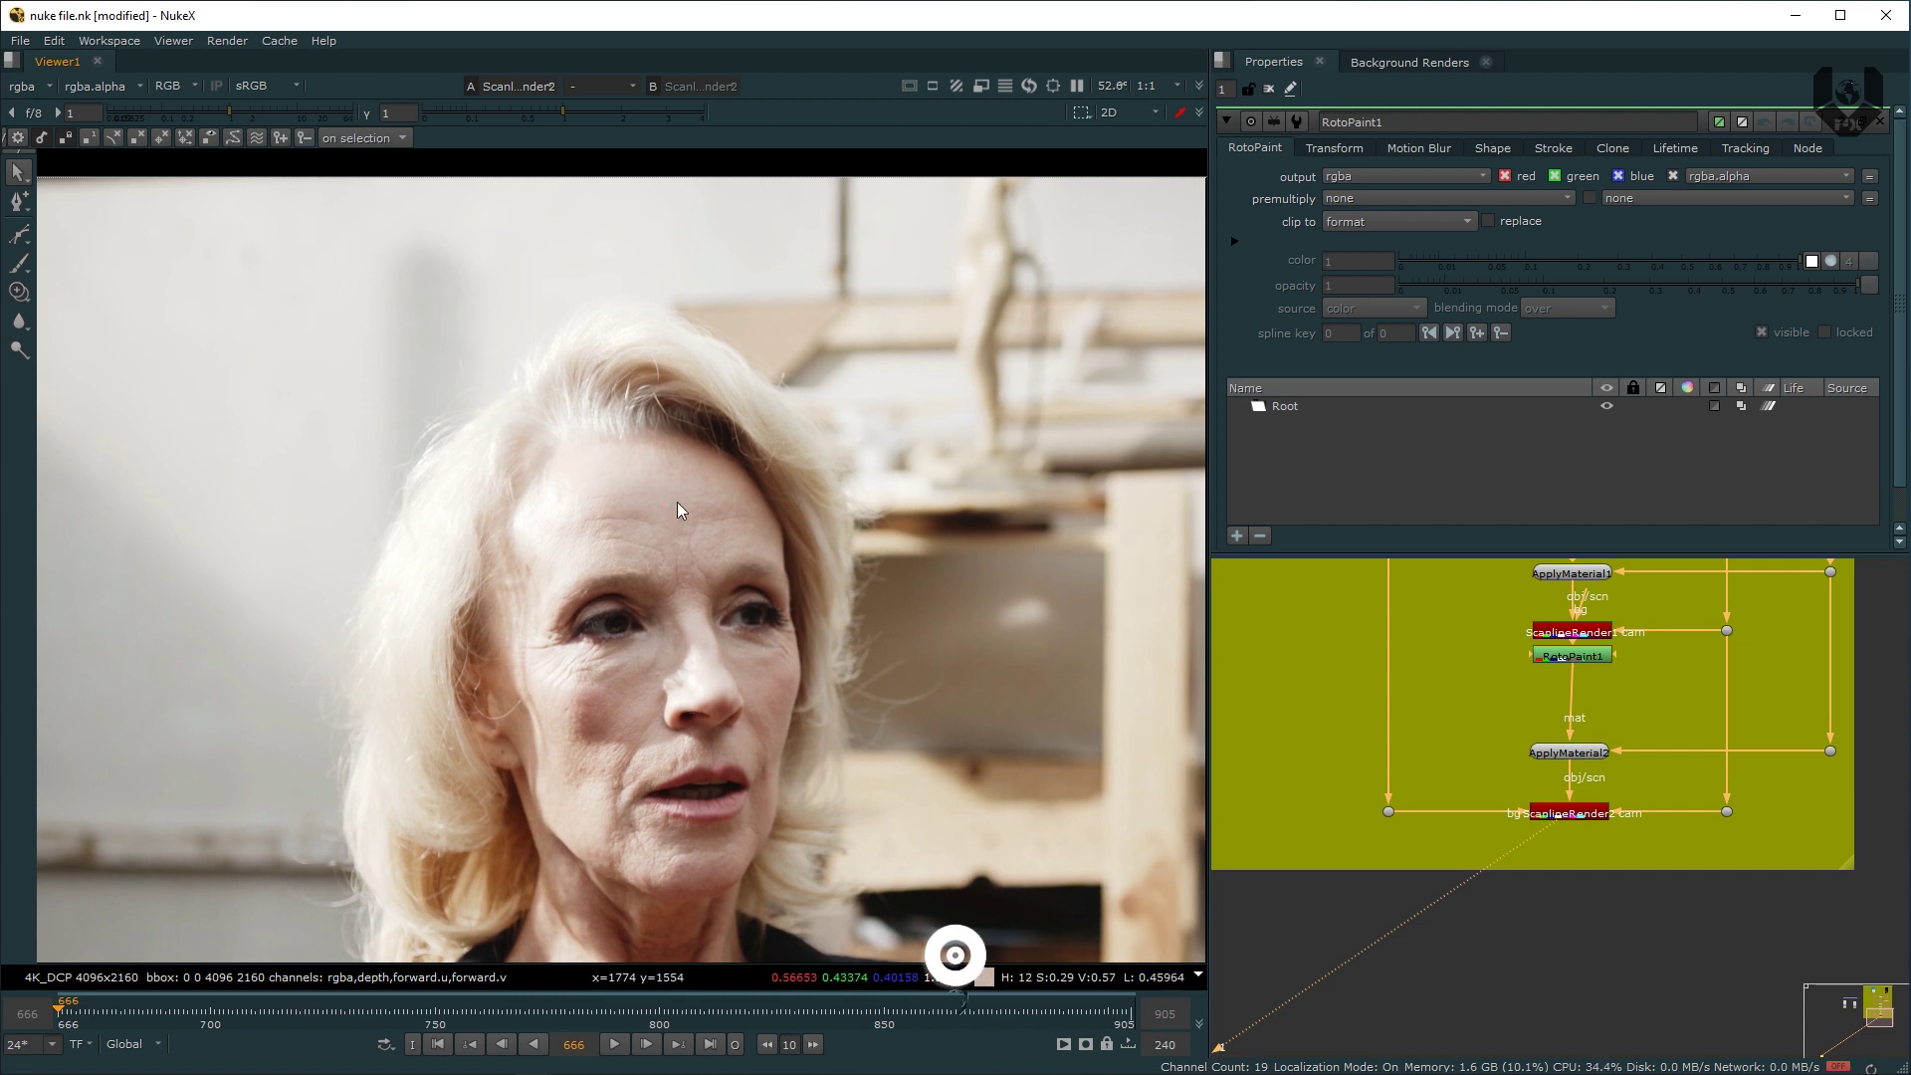
# Step: View RotoPaint1 and paint two white size 25 brush strokes on the UV texture, below and above the left-hand eye
pyautogui.moveTo(1542, 710); pyautogui.dragTo(1539, 799, button='middle')
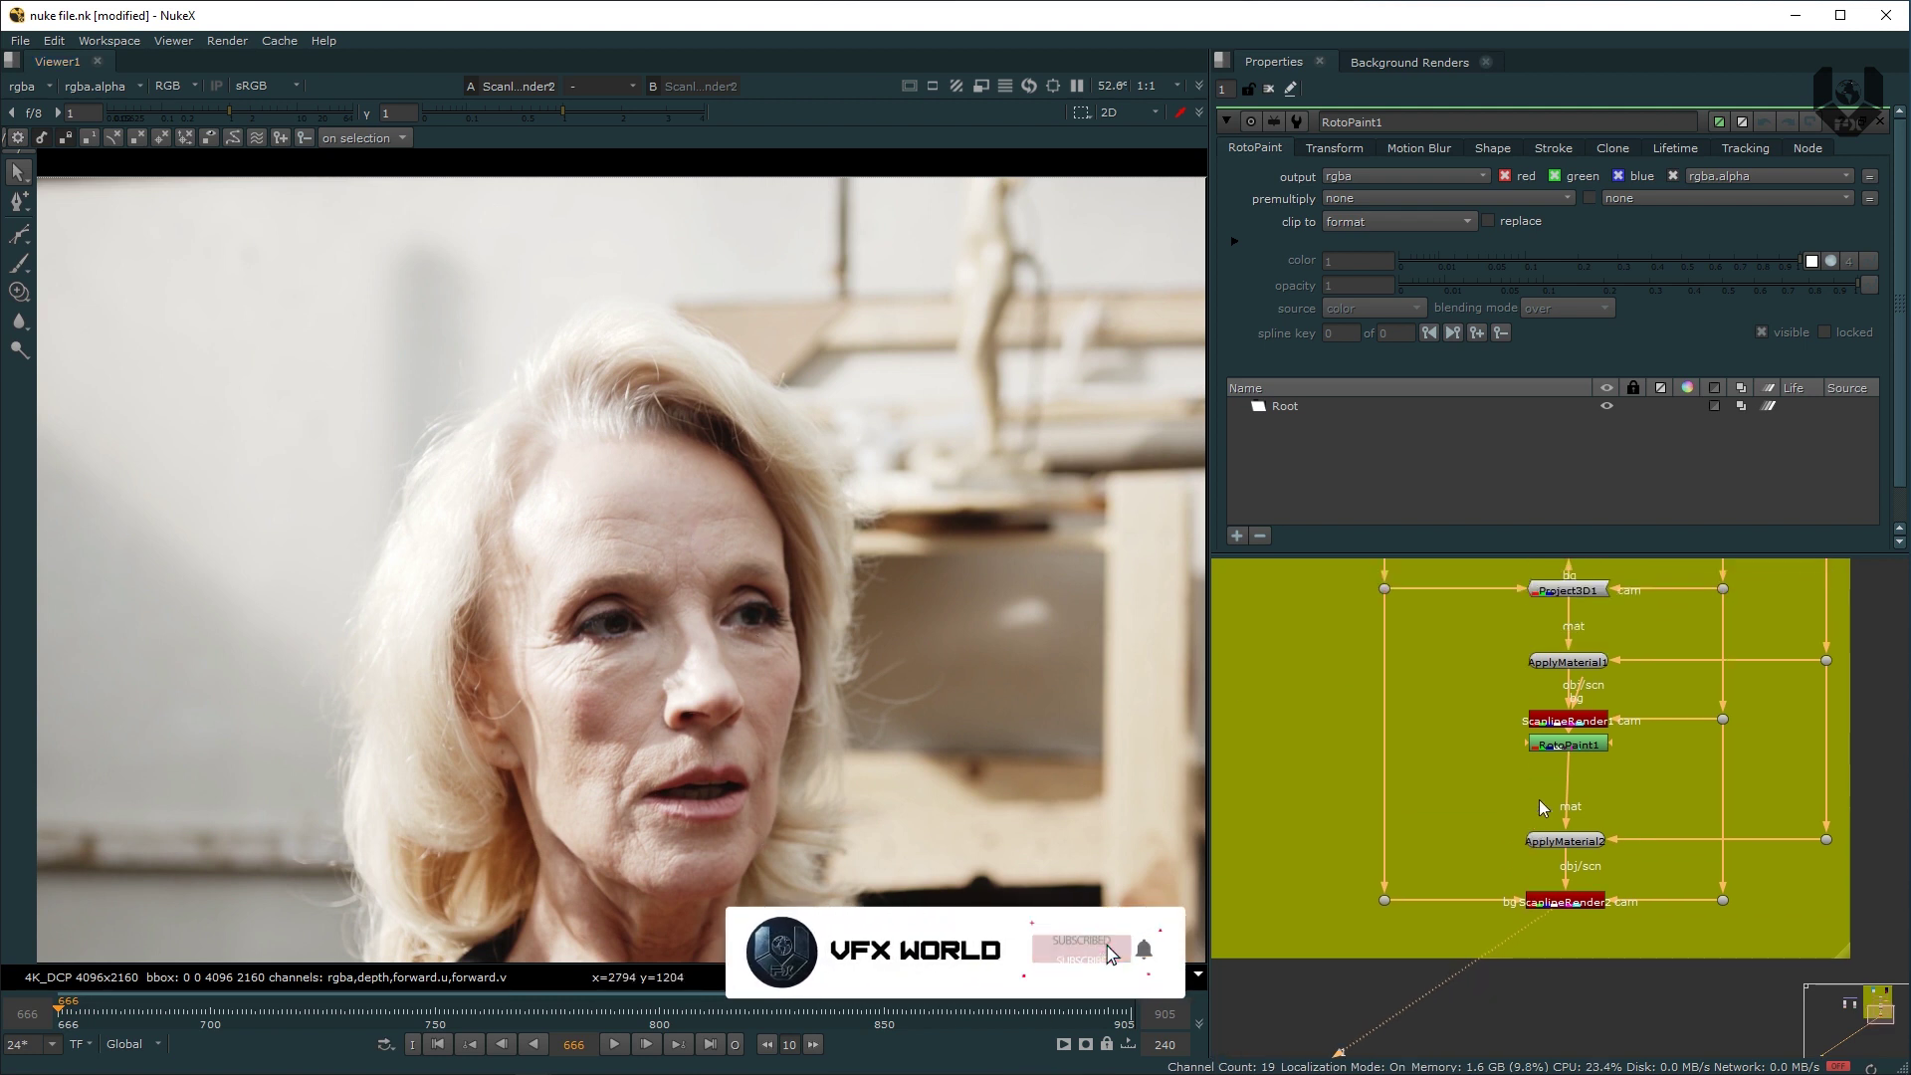
pyautogui.click(1585, 746)
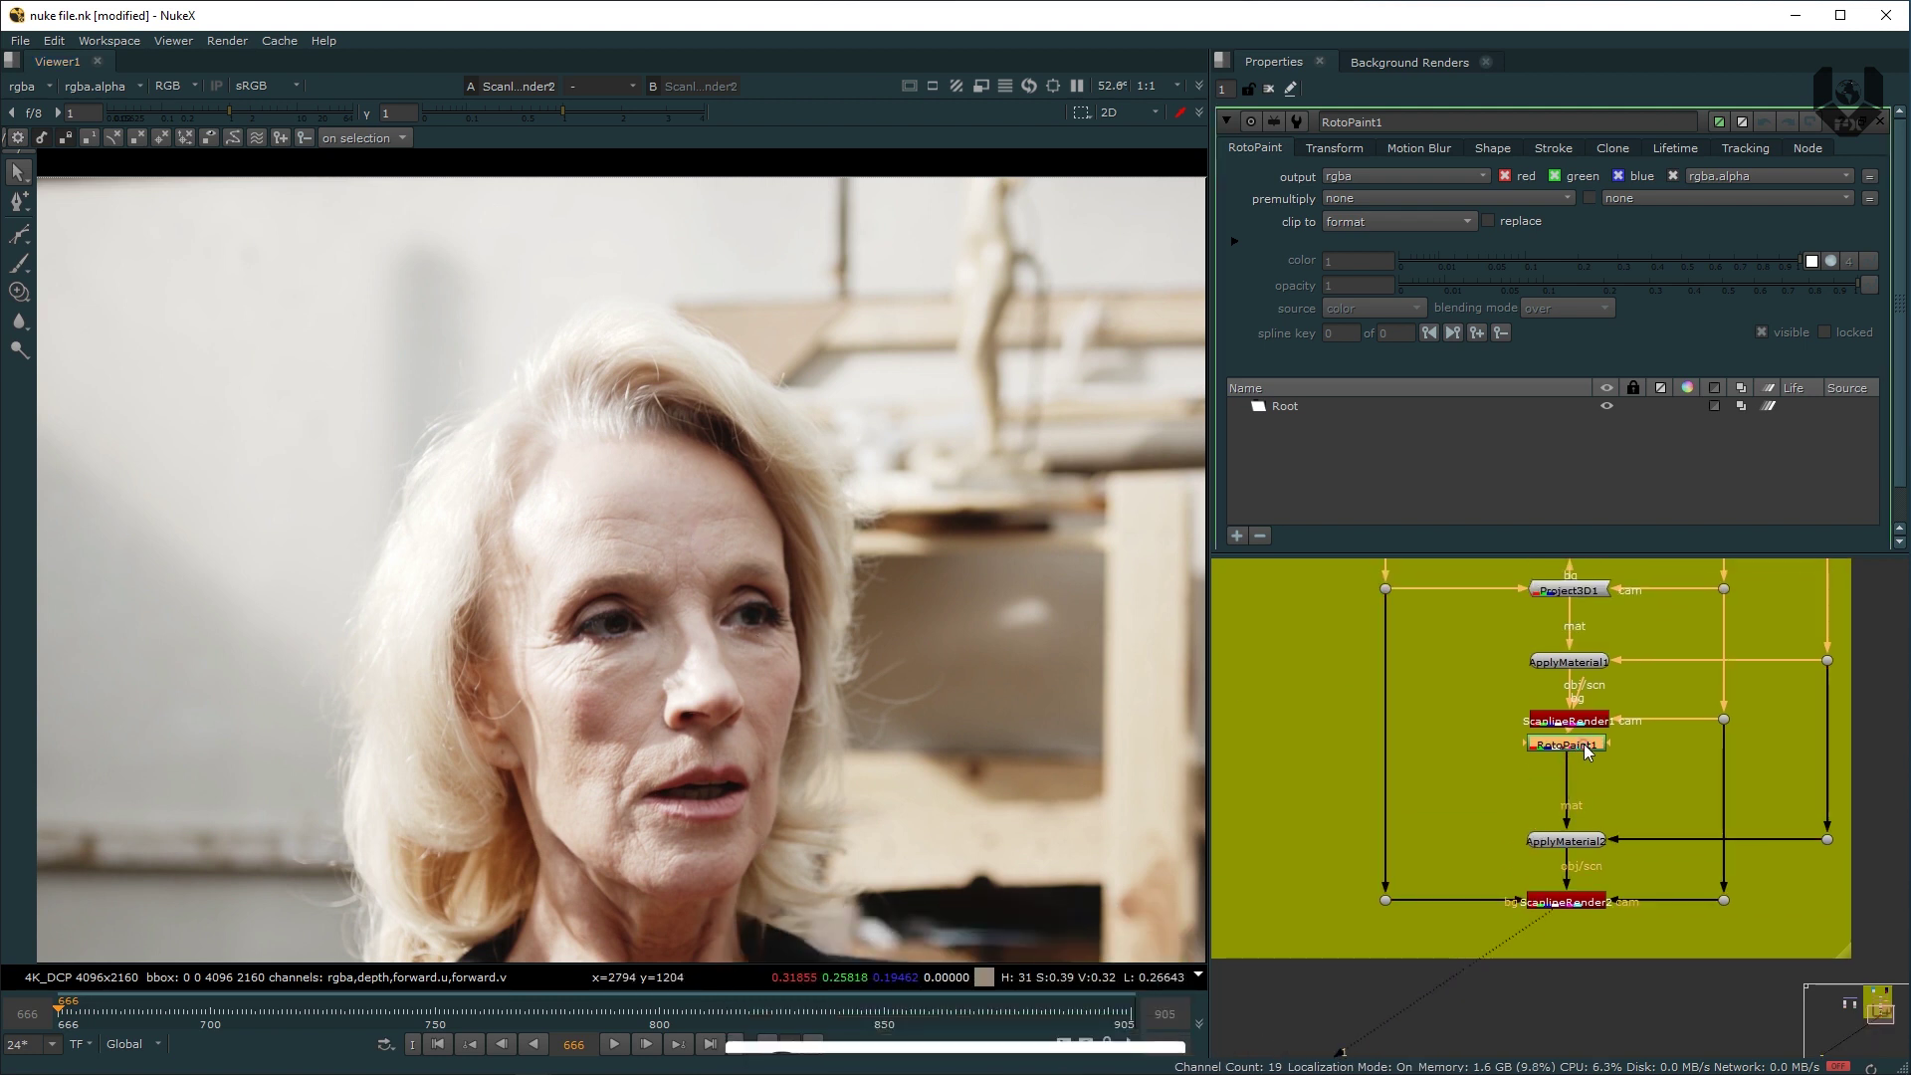
pyautogui.press('1')
pyautogui.scroll(5, 866, 696)
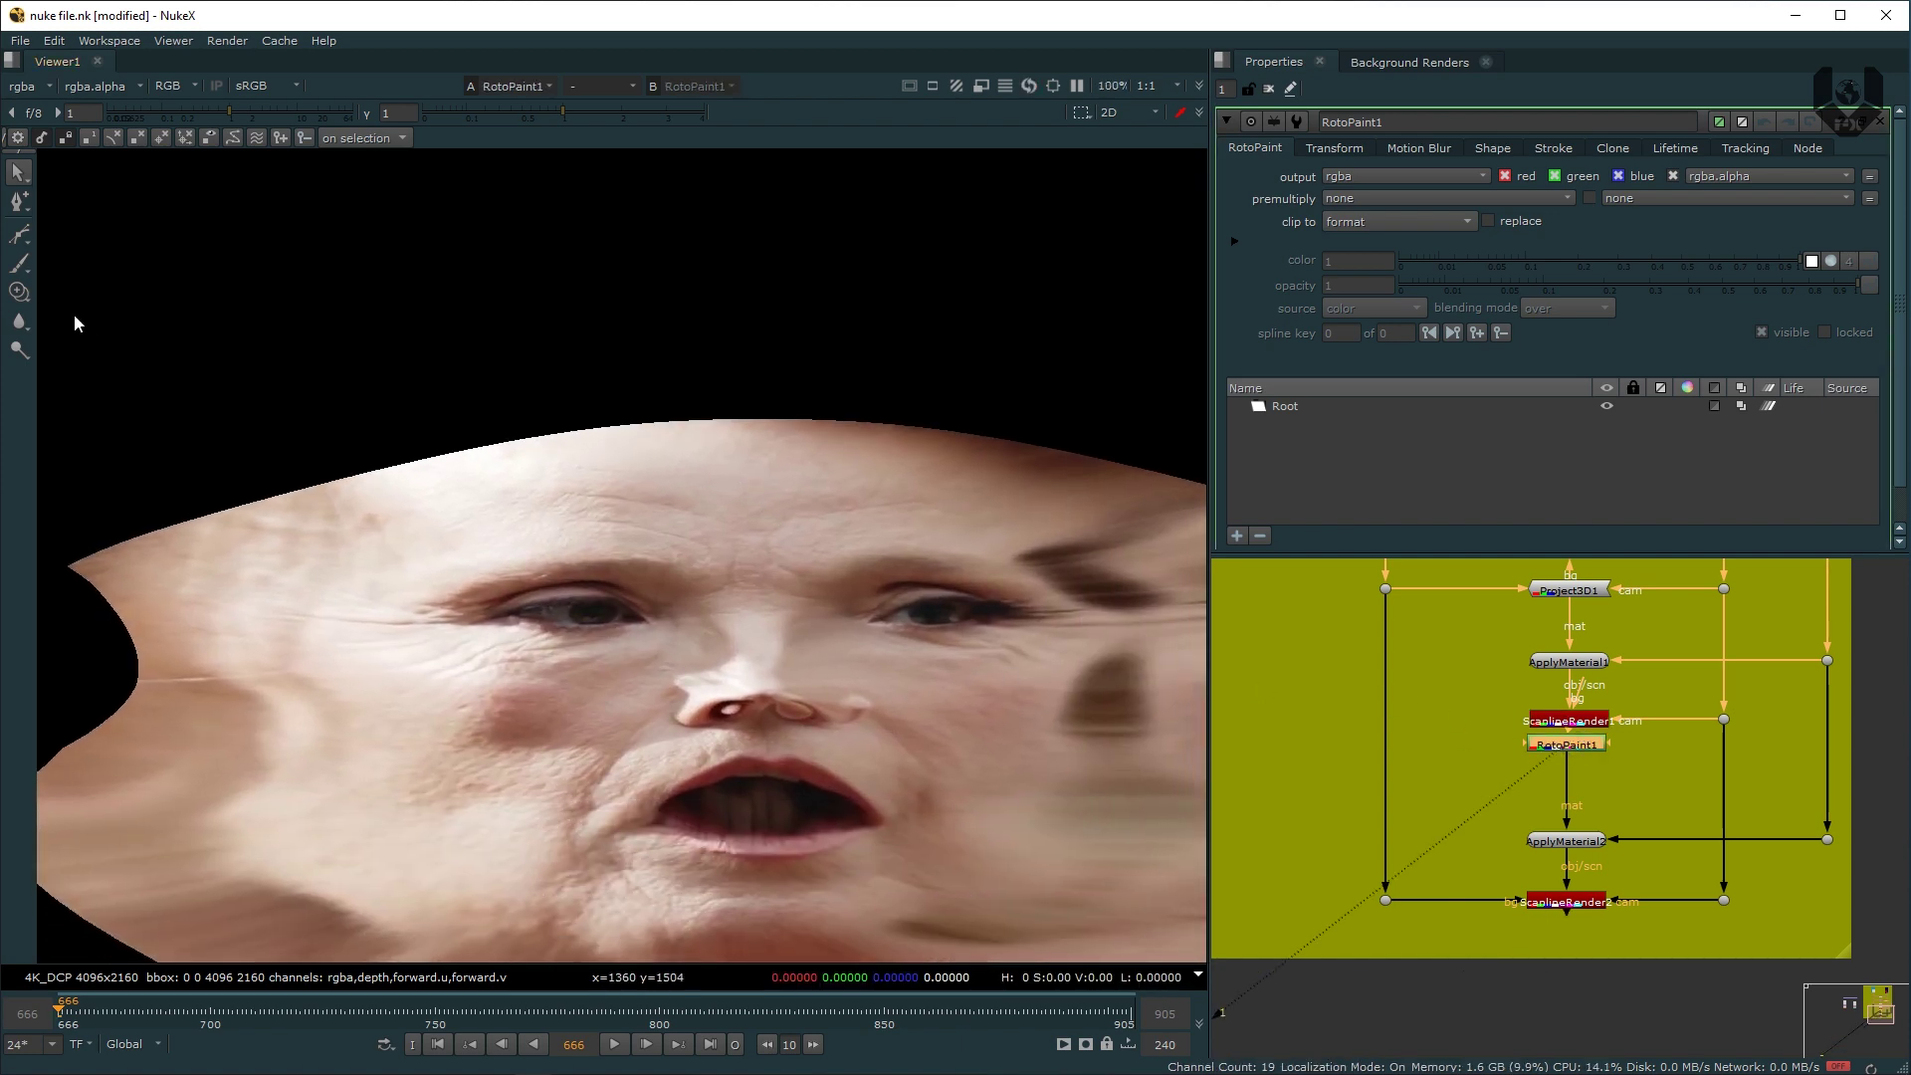
pyautogui.click(19, 262)
pyautogui.scroll(3, 748, 617)
pyautogui.moveTo(615, 563)
pyautogui.mouseDown()
pyautogui.moveTo(537, 604)
pyautogui.moveTo(344, 595)
pyautogui.mouseUp()
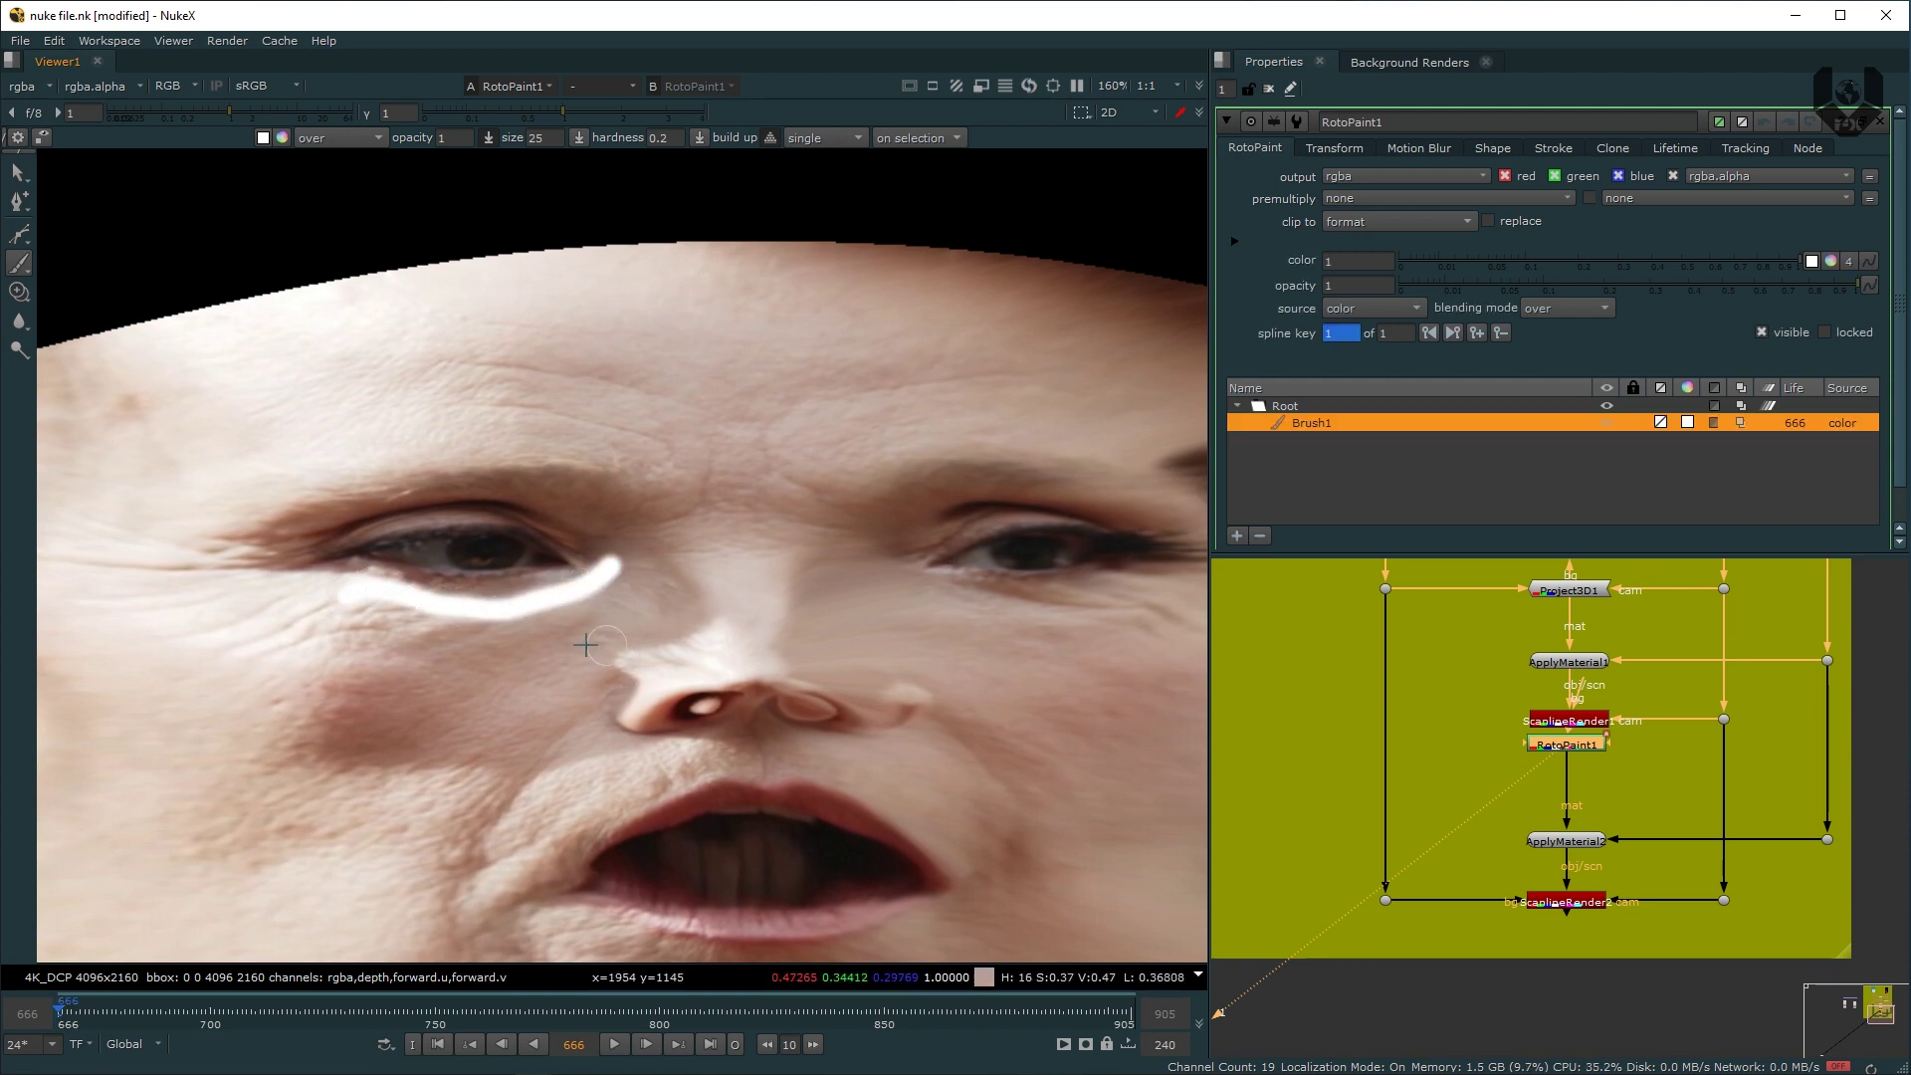
pyautogui.moveTo(584, 531)
pyautogui.mouseDown()
pyautogui.moveTo(448, 485)
pyautogui.moveTo(328, 506)
pyautogui.moveTo(276, 543)
pyautogui.mouseUp()
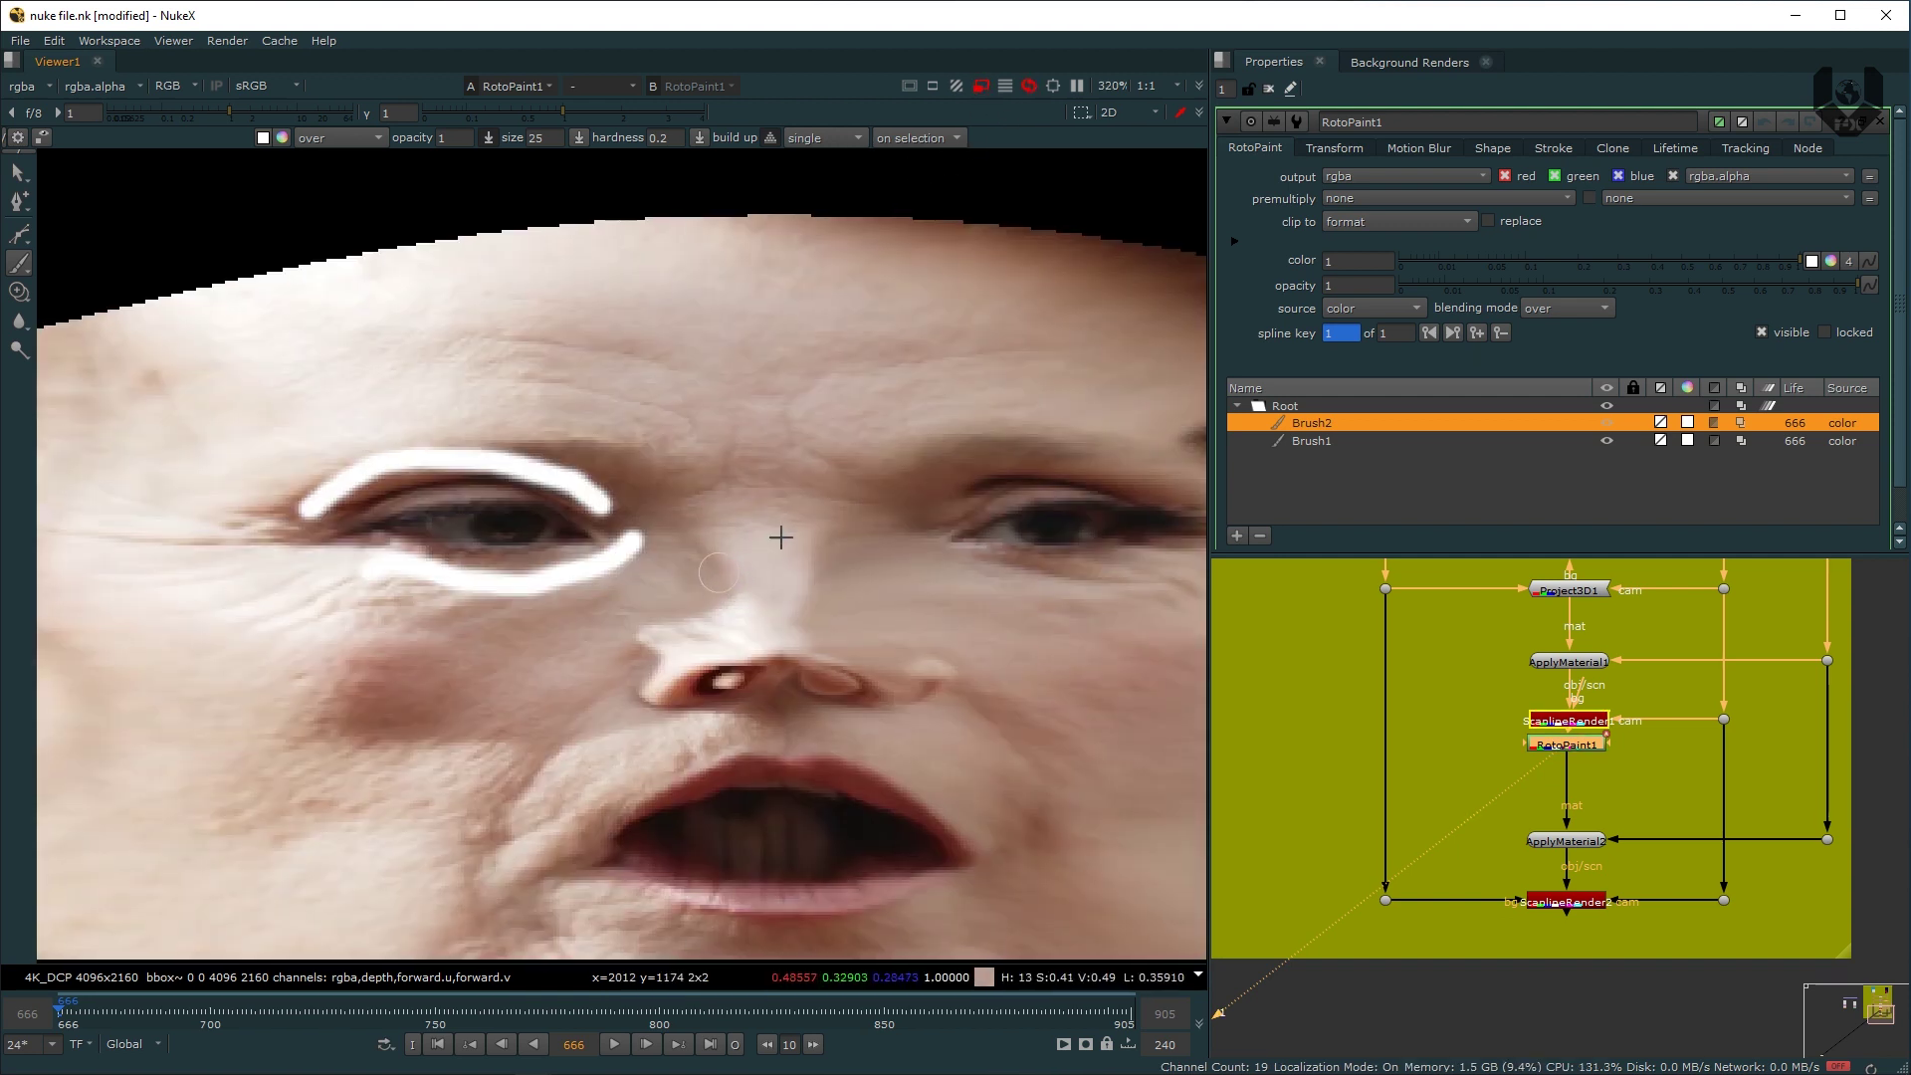
# Step: View the ScanlineRender2 output to check the painted strokes projected back onto the footage
pyautogui.moveTo(583, 611); pyautogui.dragTo(686, 433, button='middle')
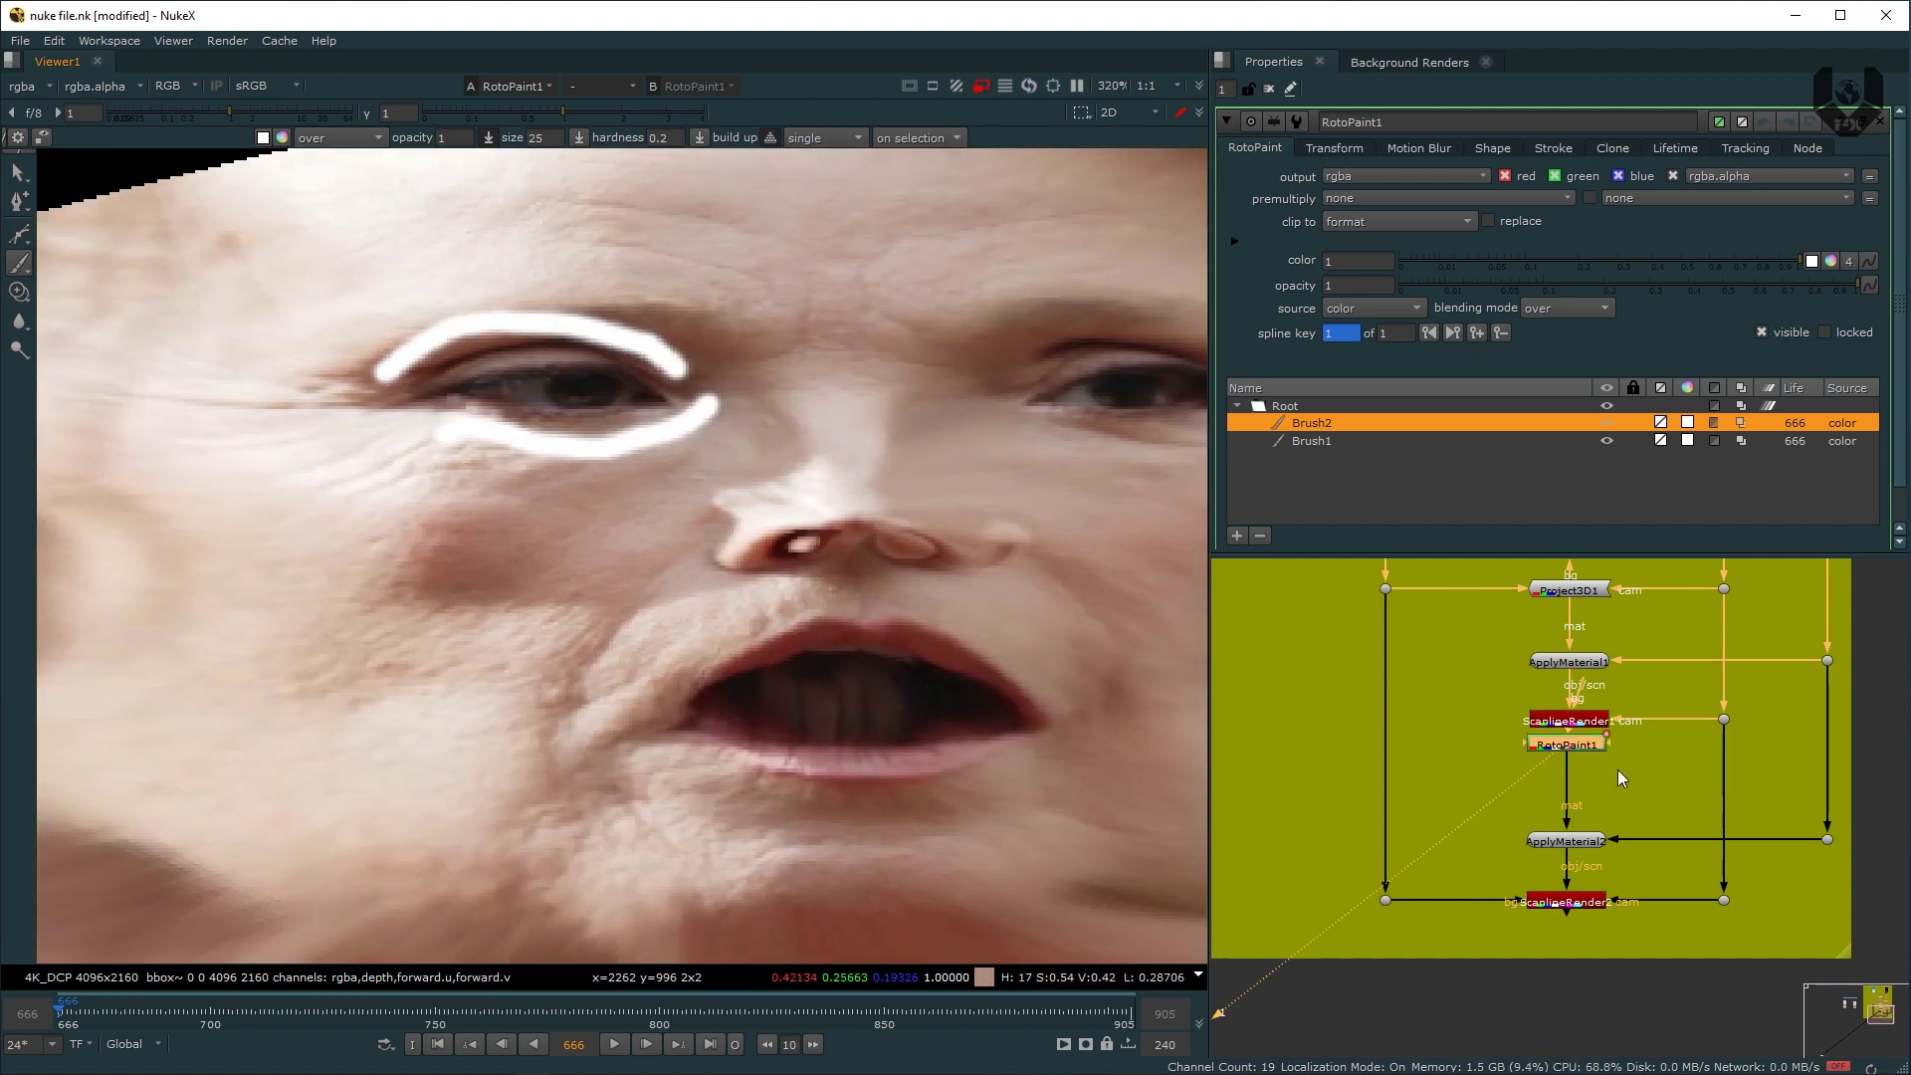
pyautogui.scroll(-2, 1603, 787)
pyautogui.click(1573, 824)
pyautogui.press('1')
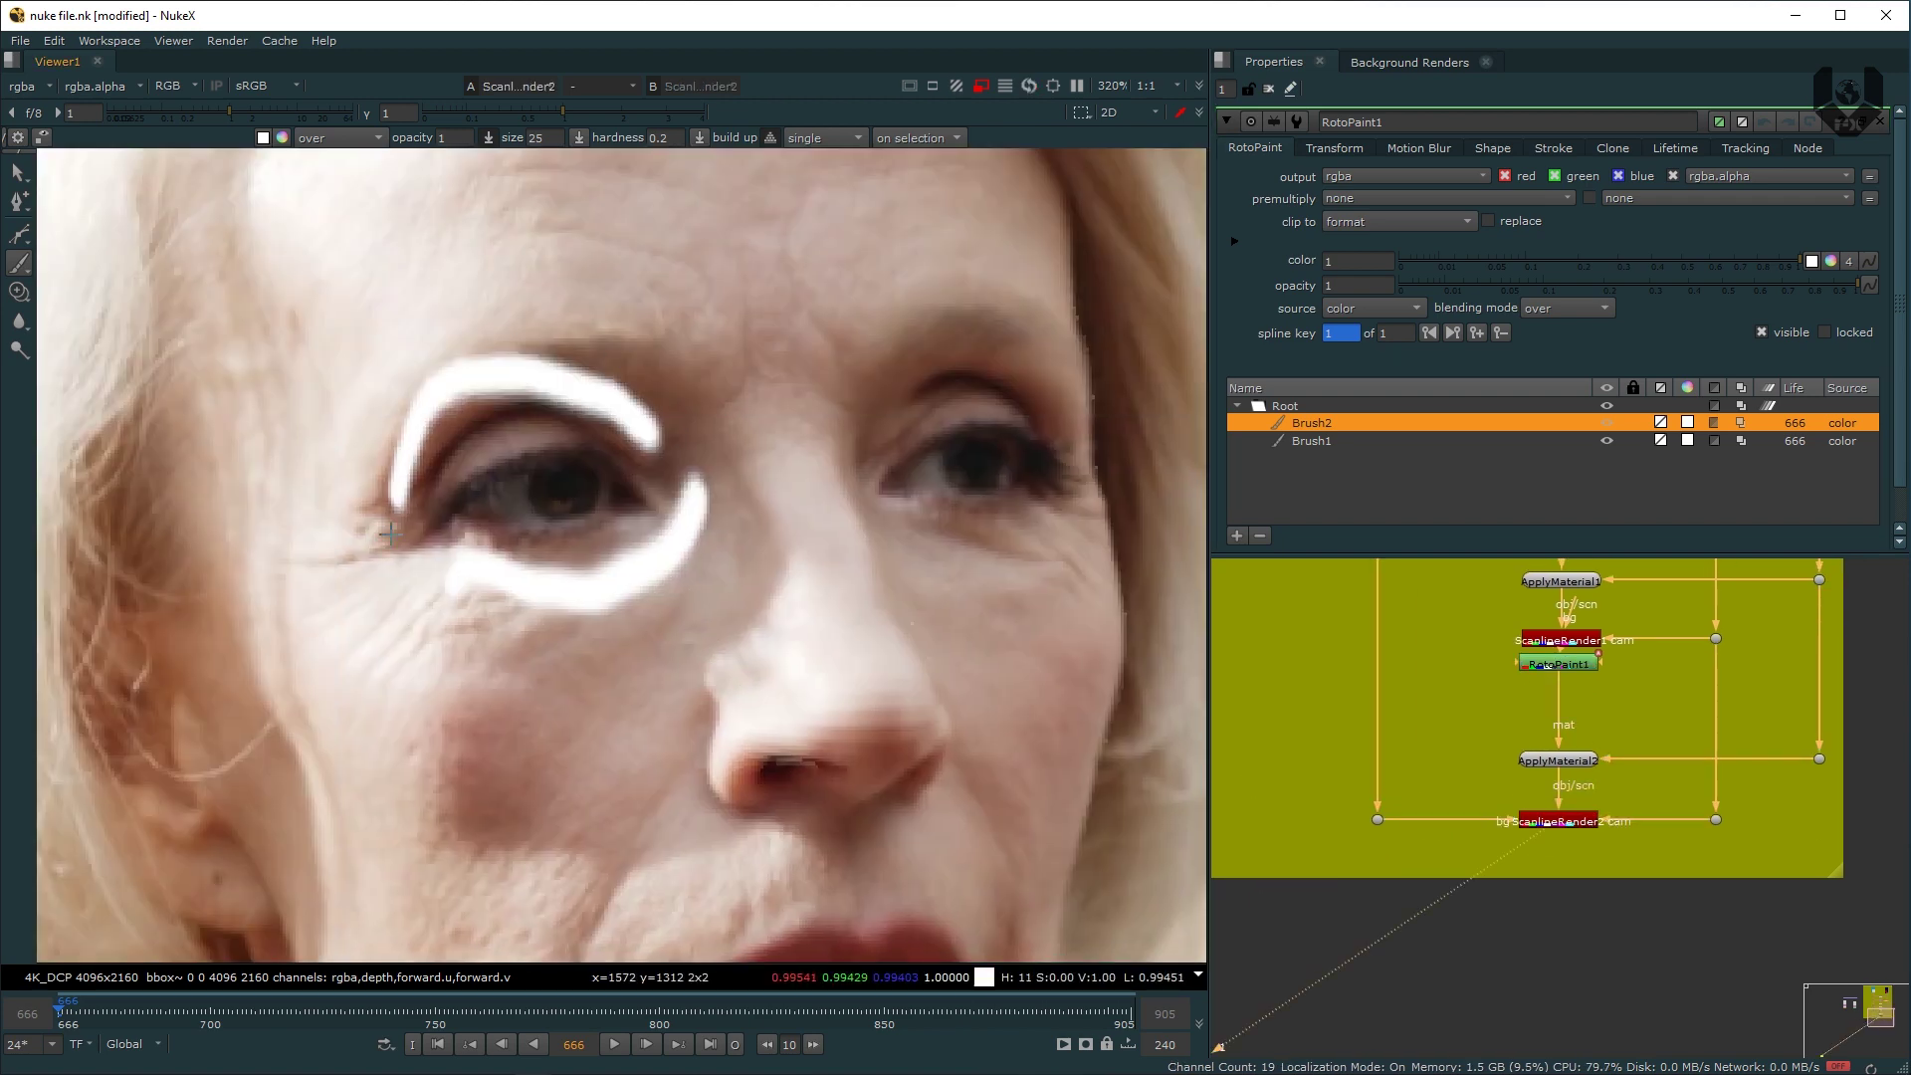
pyautogui.scroll(-2, 657, 563)
# Step: Return the viewer to RotoPaint1 and set the lifetime of Brush1 and Brush2 to all frames
pyautogui.click(1559, 665)
pyautogui.moveTo(1559, 672); pyautogui.dragTo(1624, 744, button='middle')
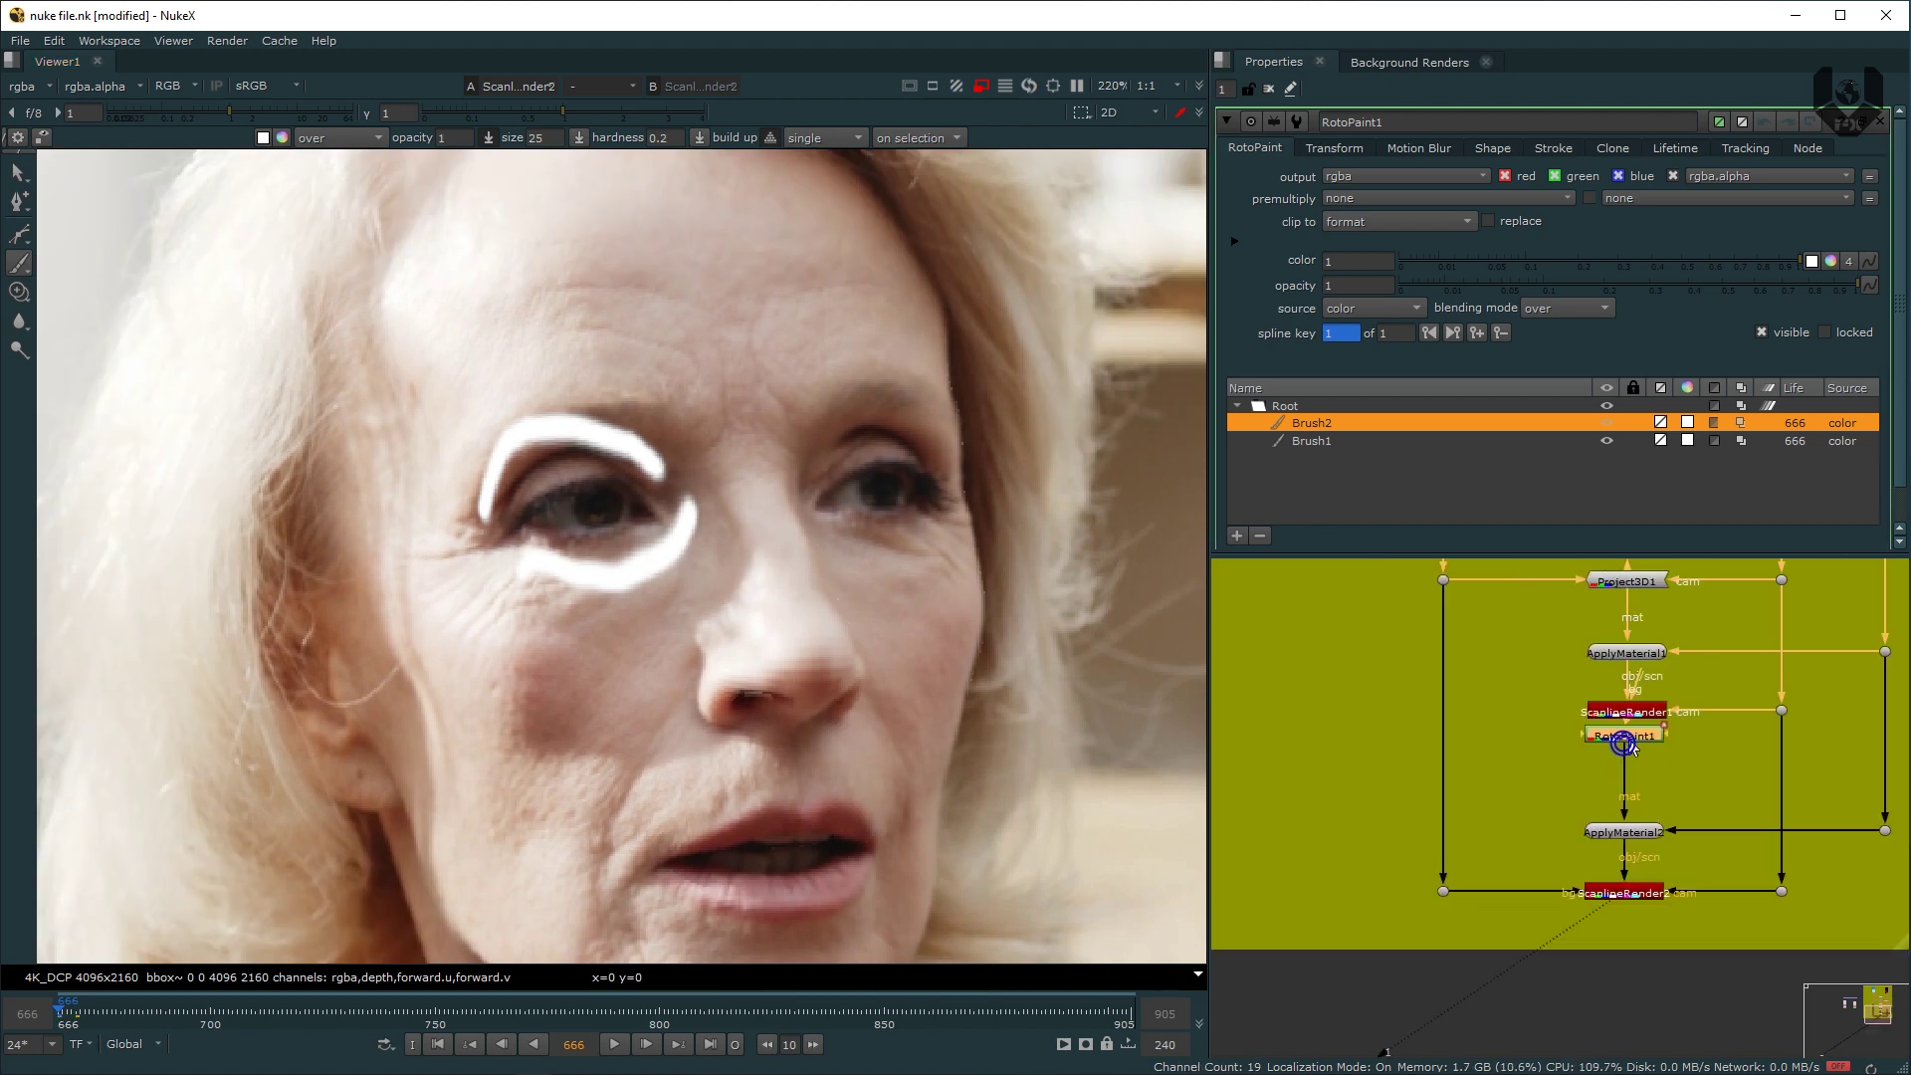
pyautogui.press('1')
pyautogui.keyDown('shift'); pyautogui.click(1337, 444); pyautogui.keyUp('shift')
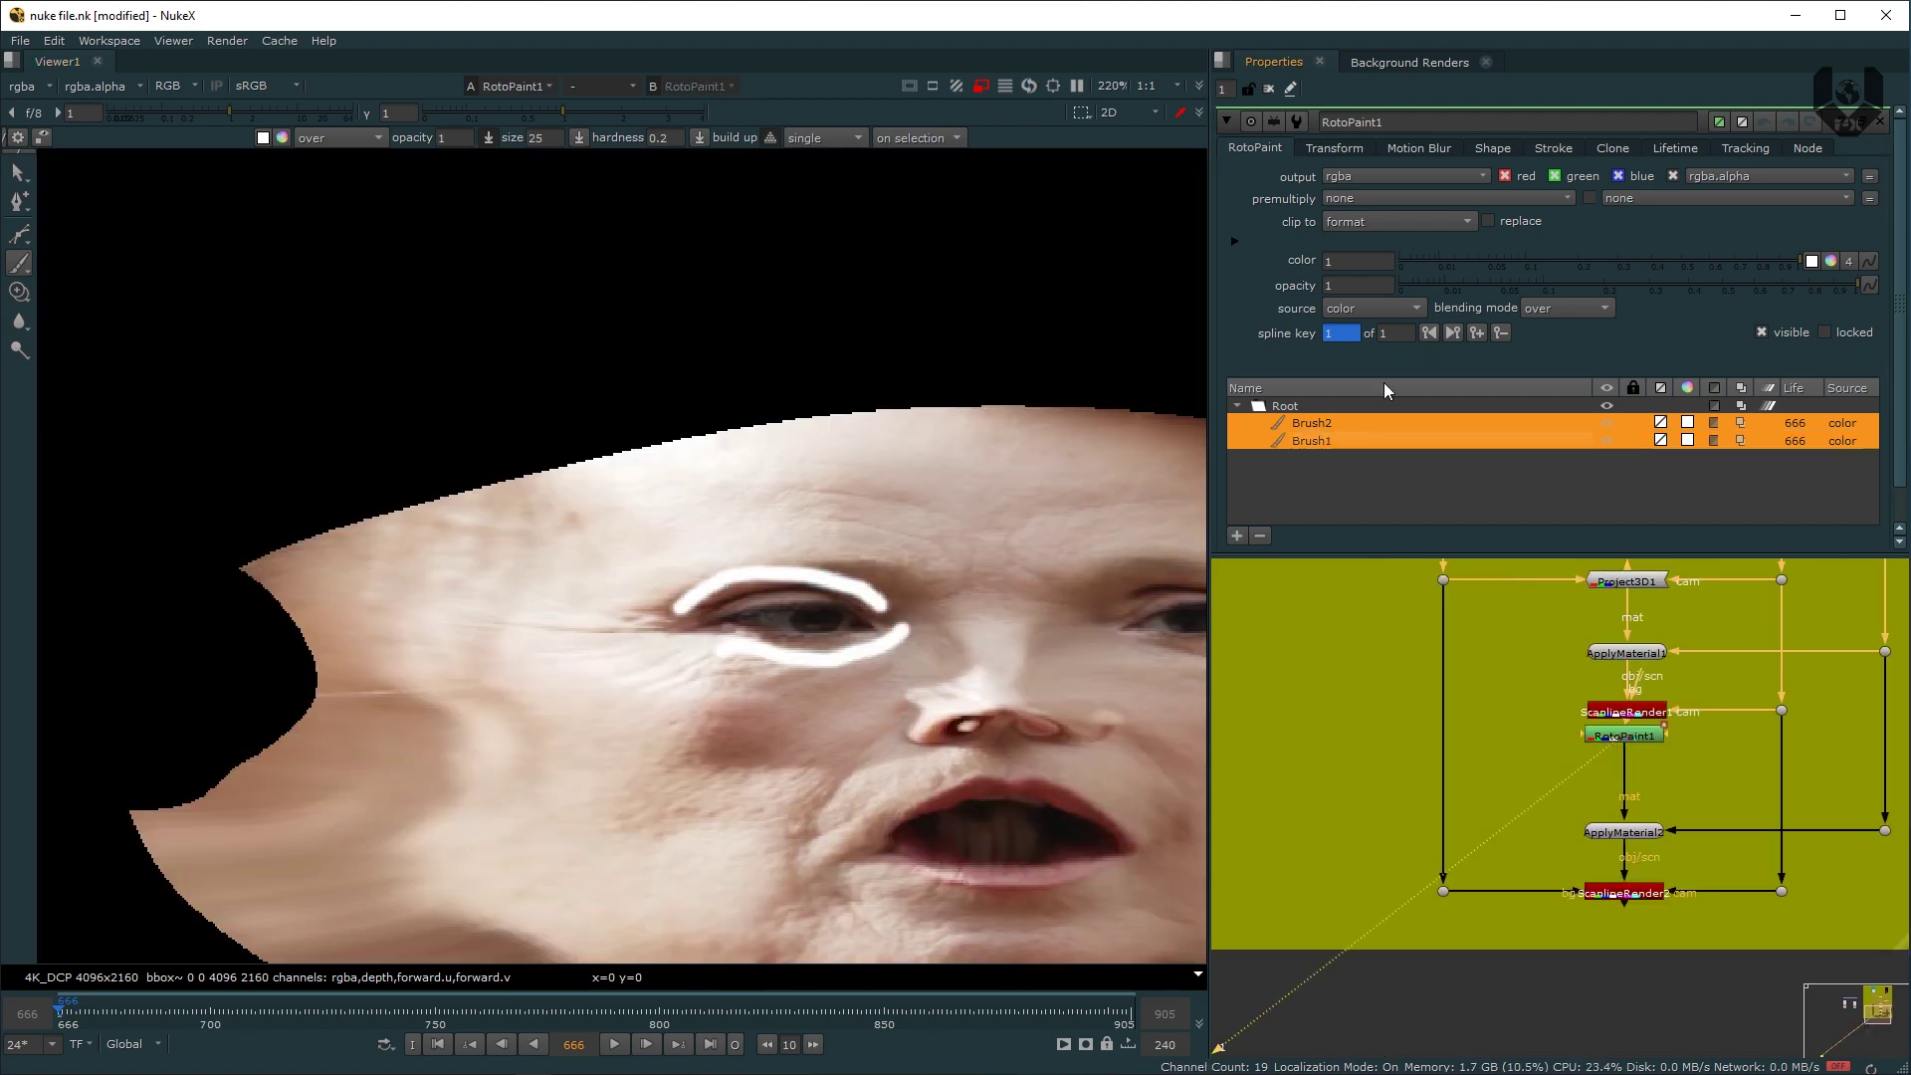
pyautogui.click(1663, 150)
pyautogui.click(1370, 139)
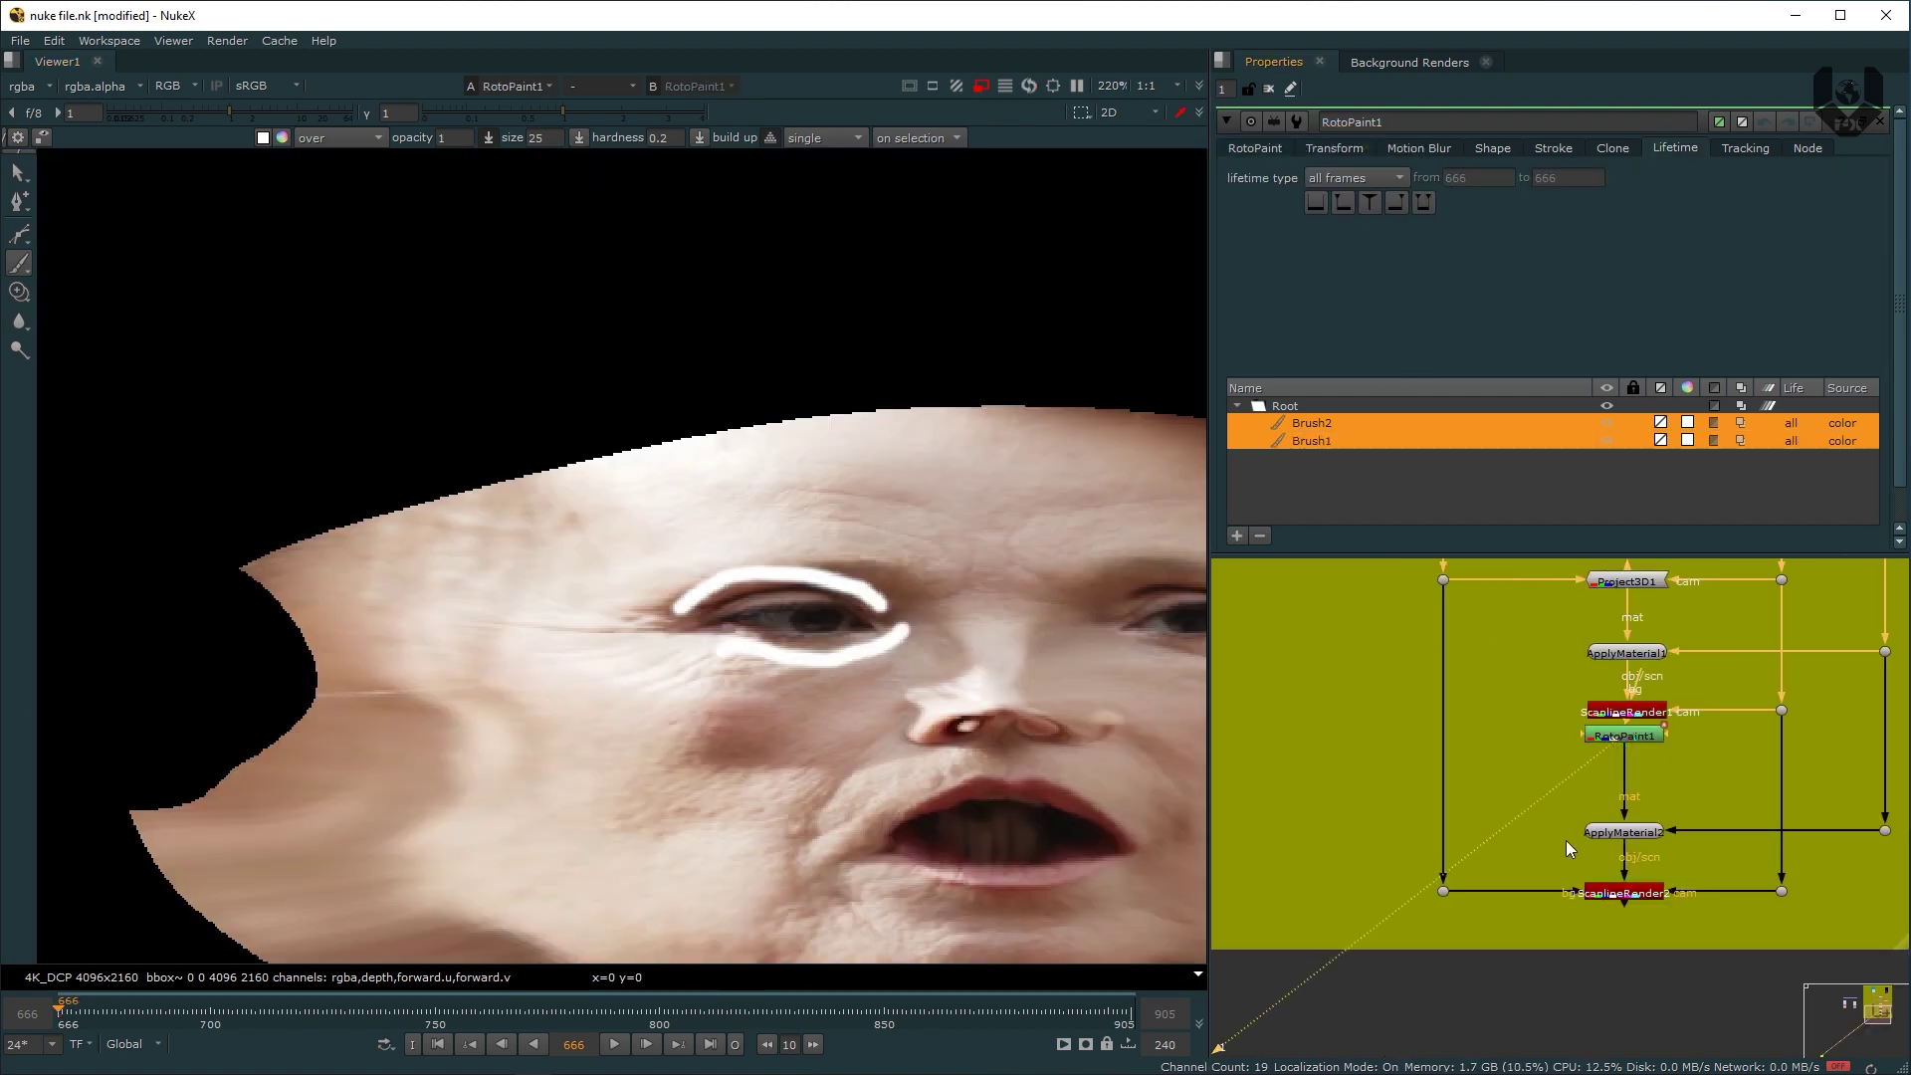
# Step: View the ScanlineRender2 output and play the first few frames to check how the painted strokes stick to the face
pyautogui.press('1')
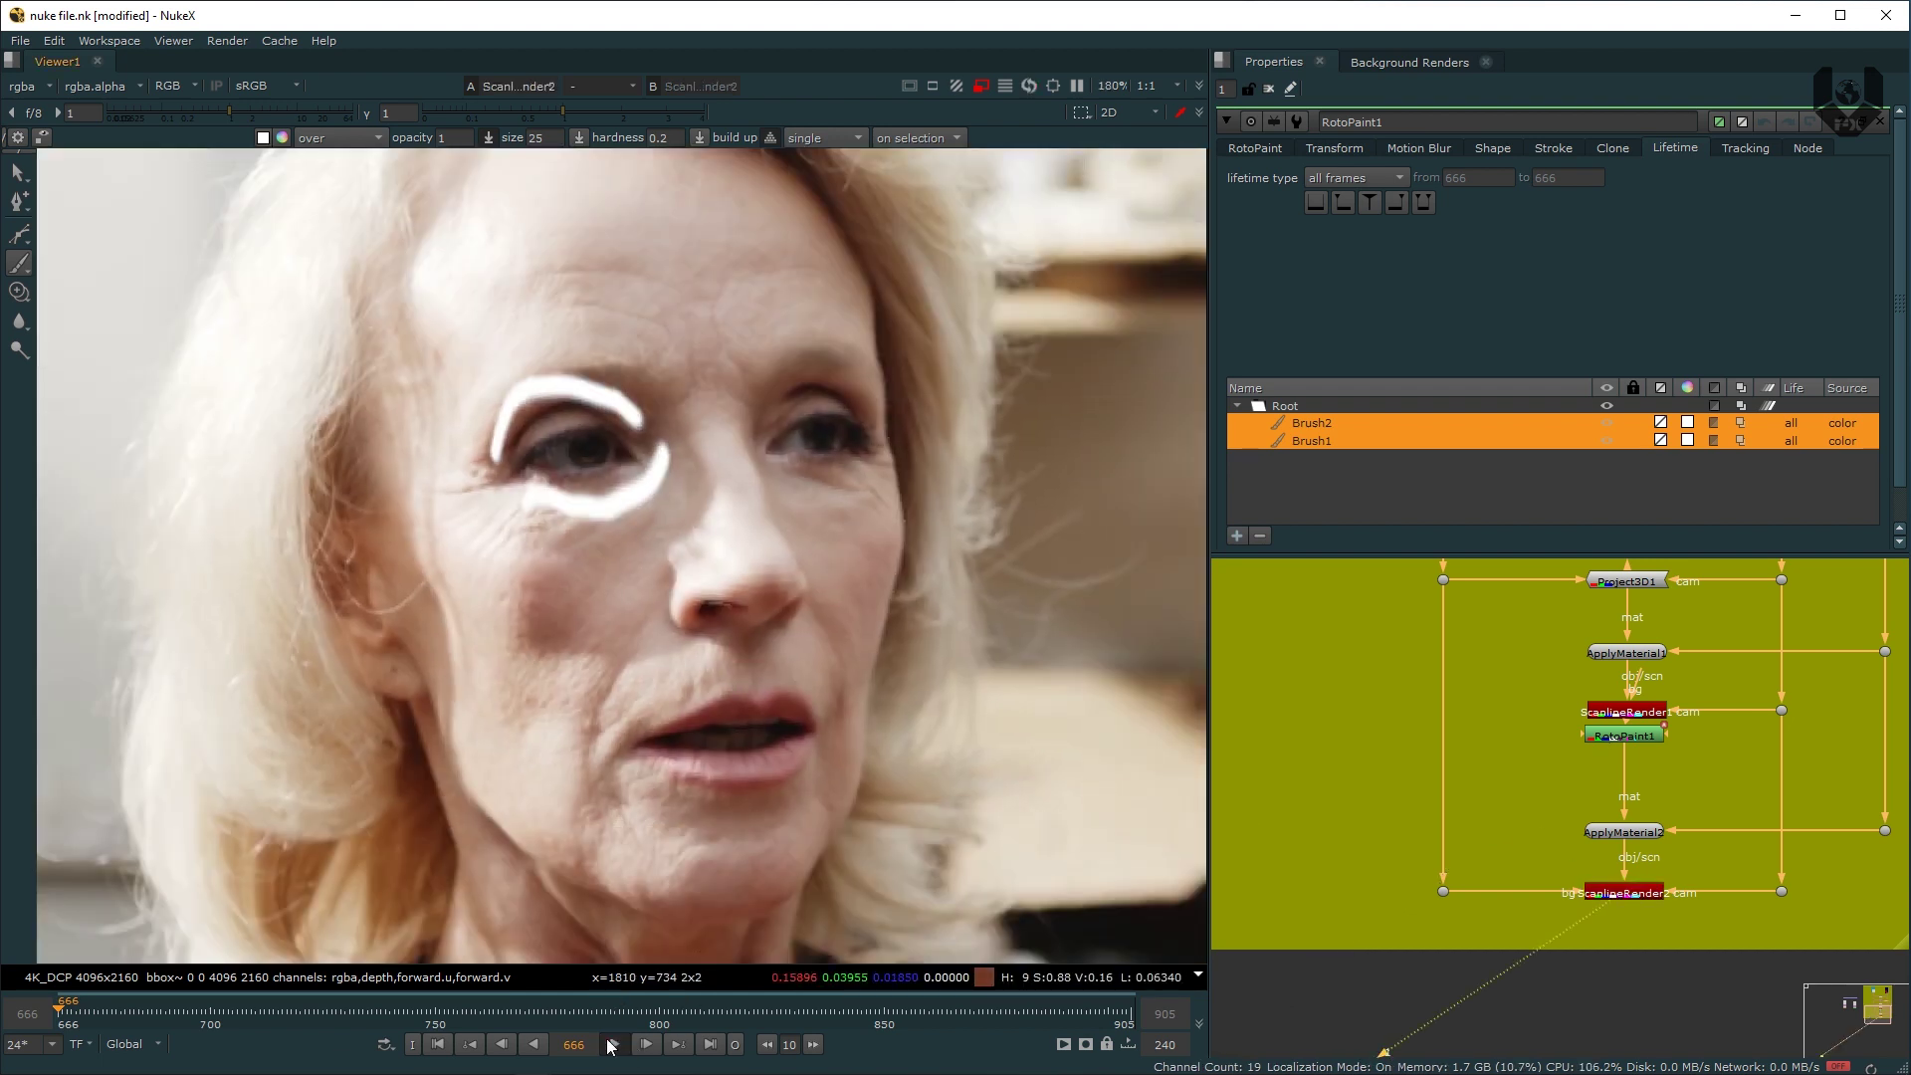
pyautogui.click(611, 1044)
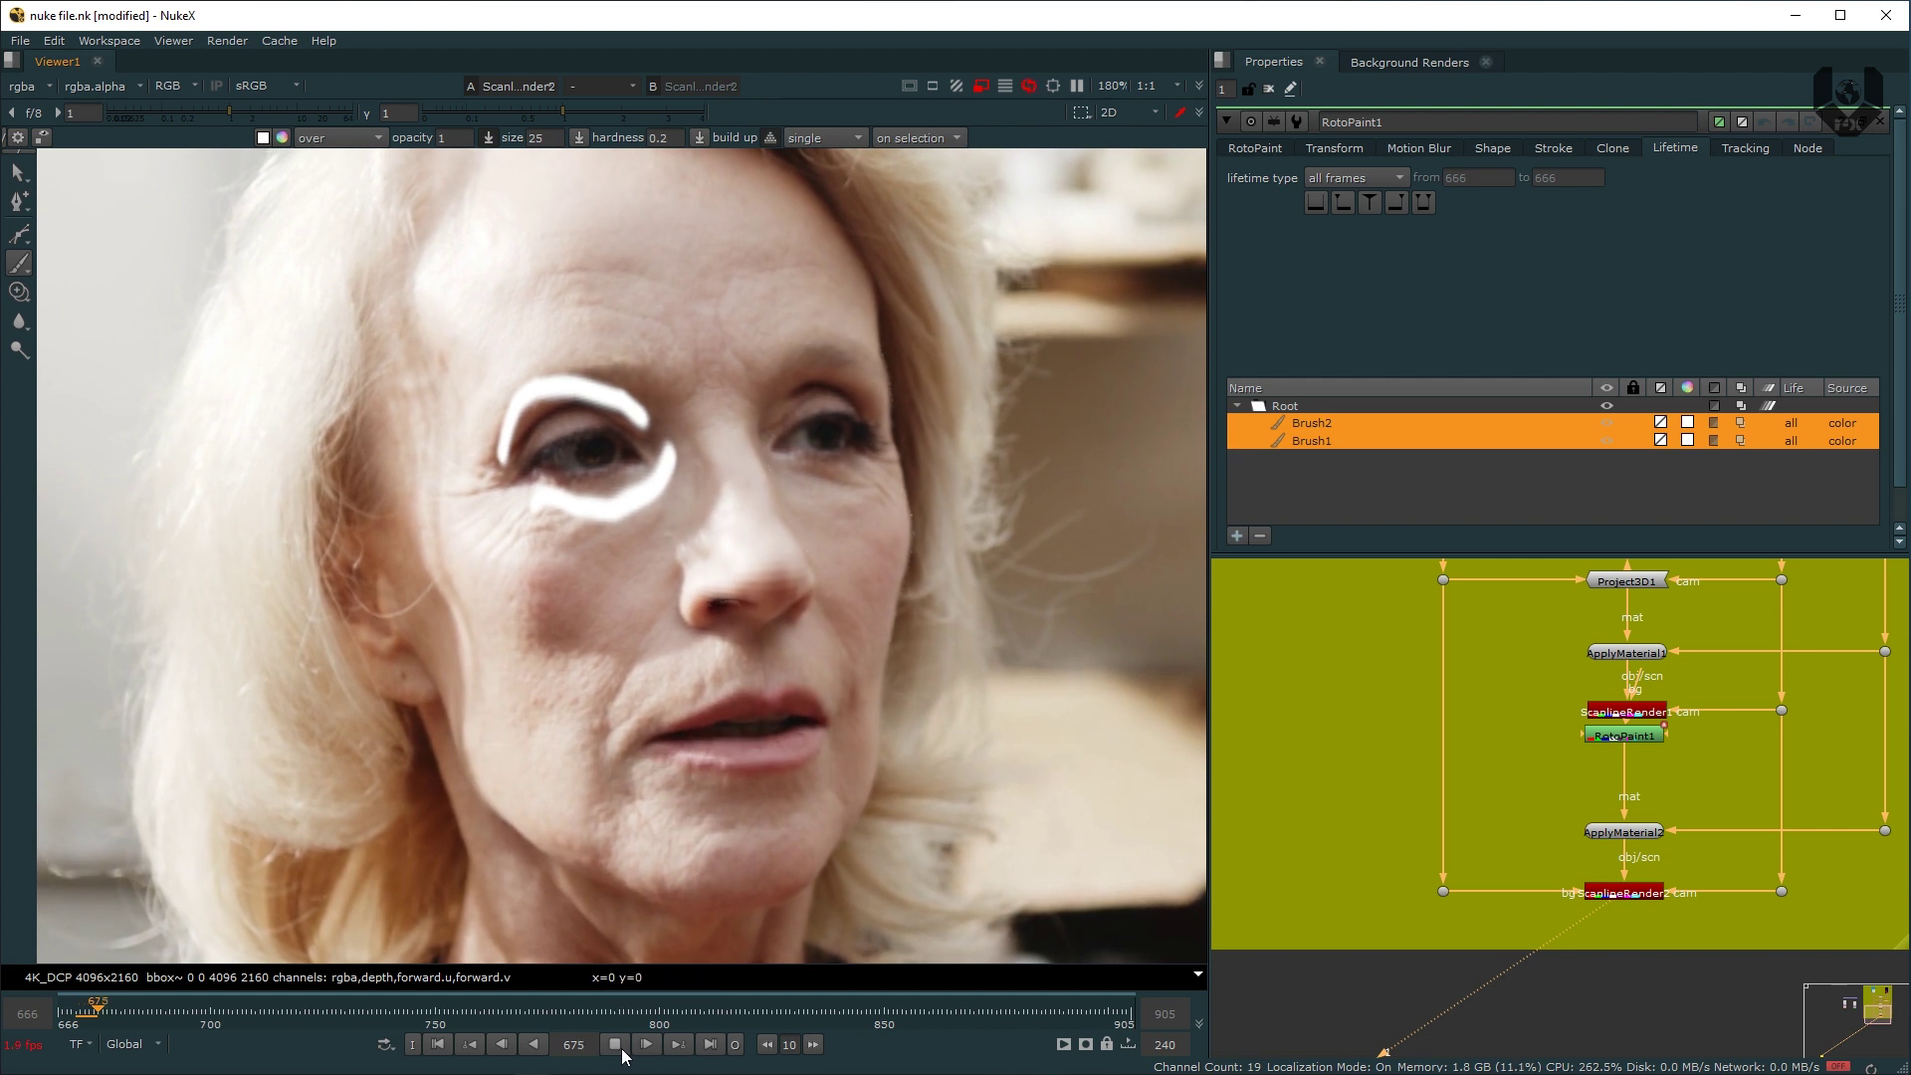
pyautogui.click(617, 1048)
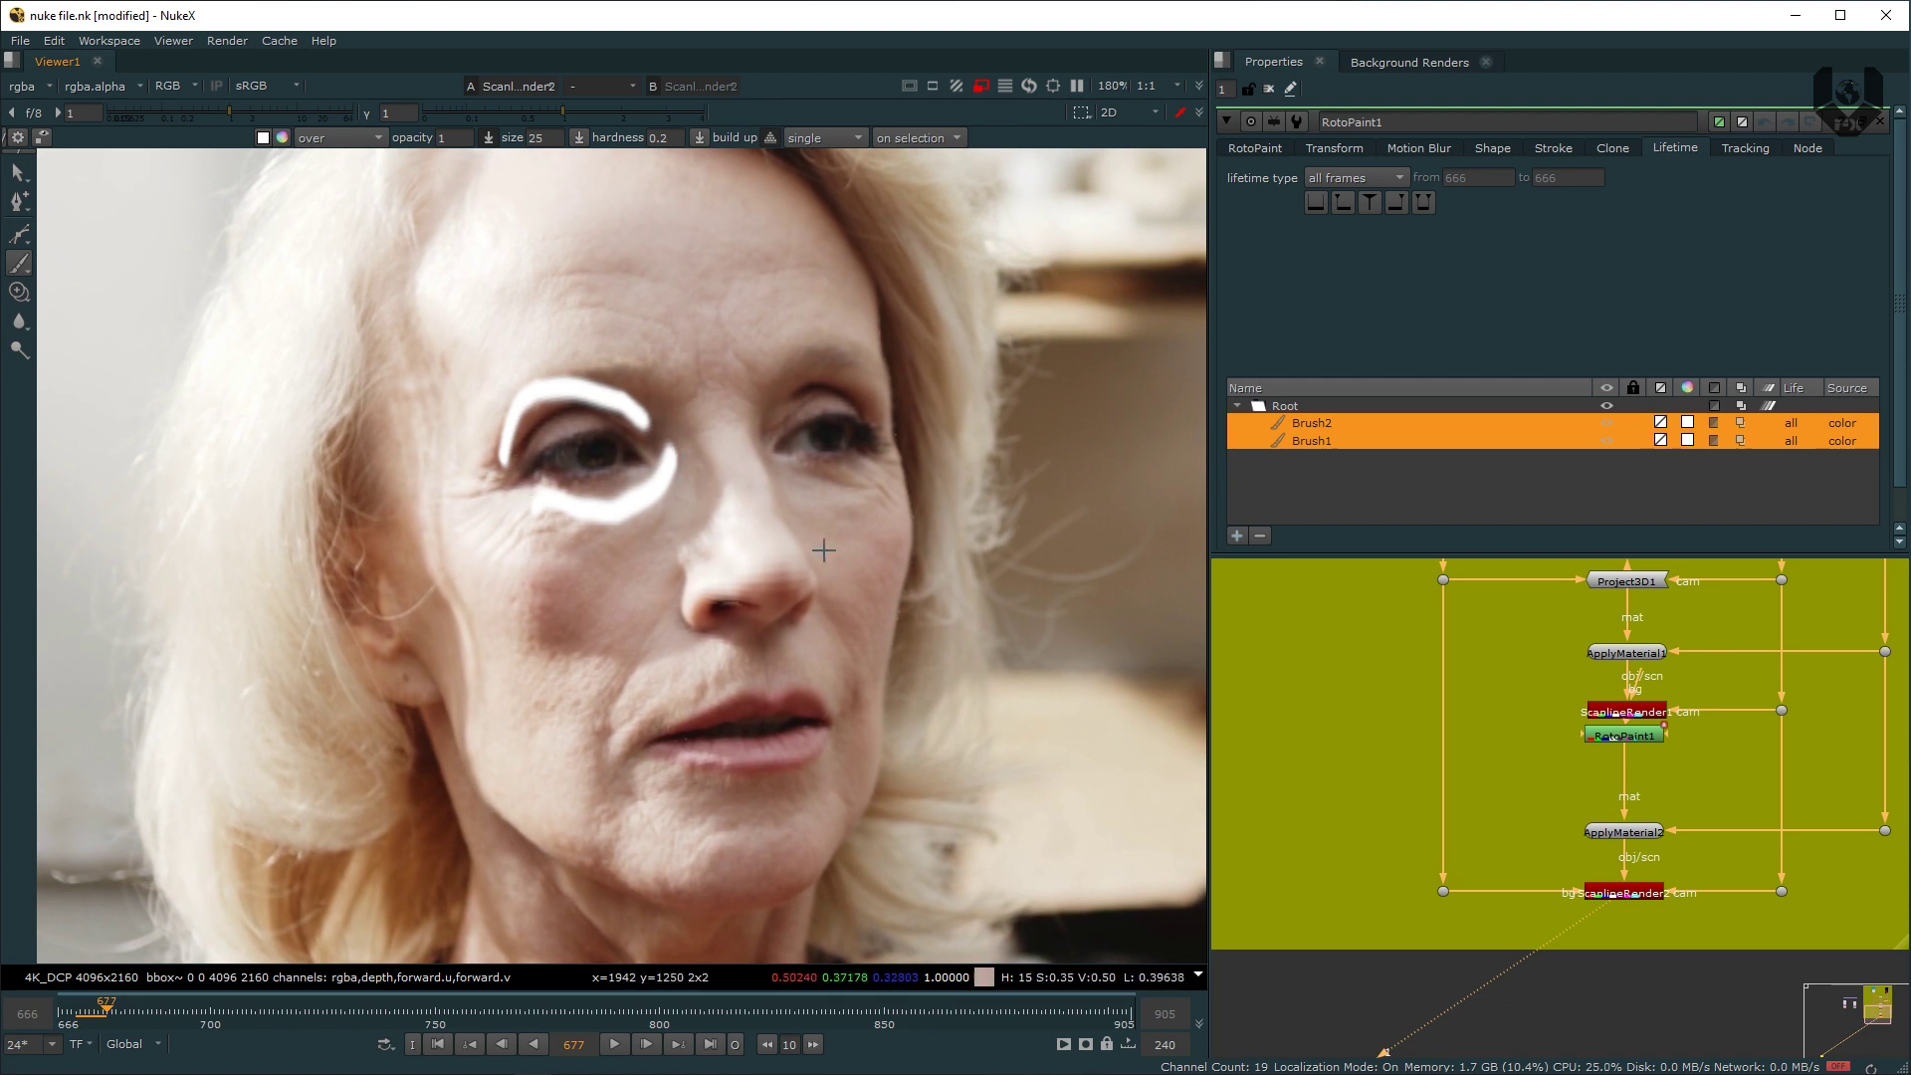
# Step: Delete the RotoPaint1 node and view the ScanlineRender1 output at the first frame
pyautogui.click(1643, 738)
pyautogui.press('Delete')
pyautogui.moveTo(1508, 761); pyautogui.dragTo(1532, 816, button='middle')
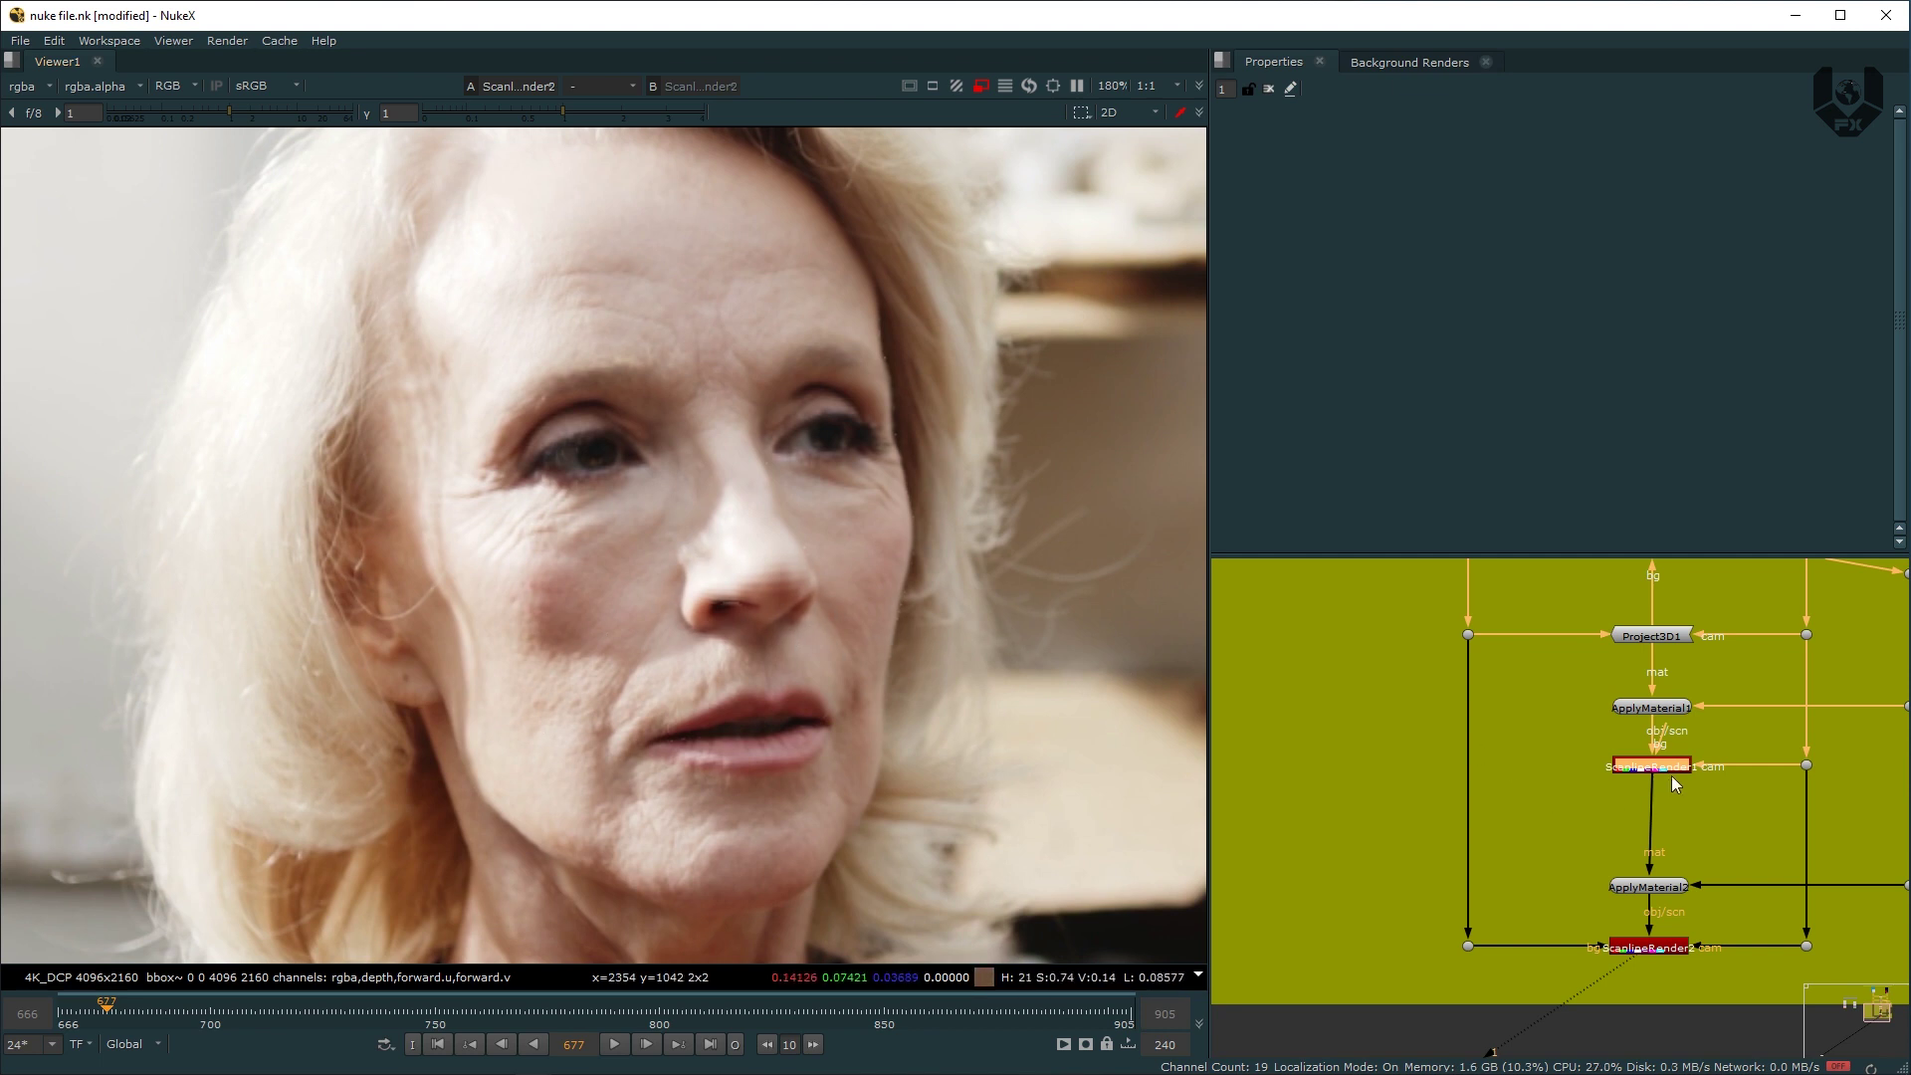
pyautogui.press('1')
pyautogui.scroll(5, 902, 729)
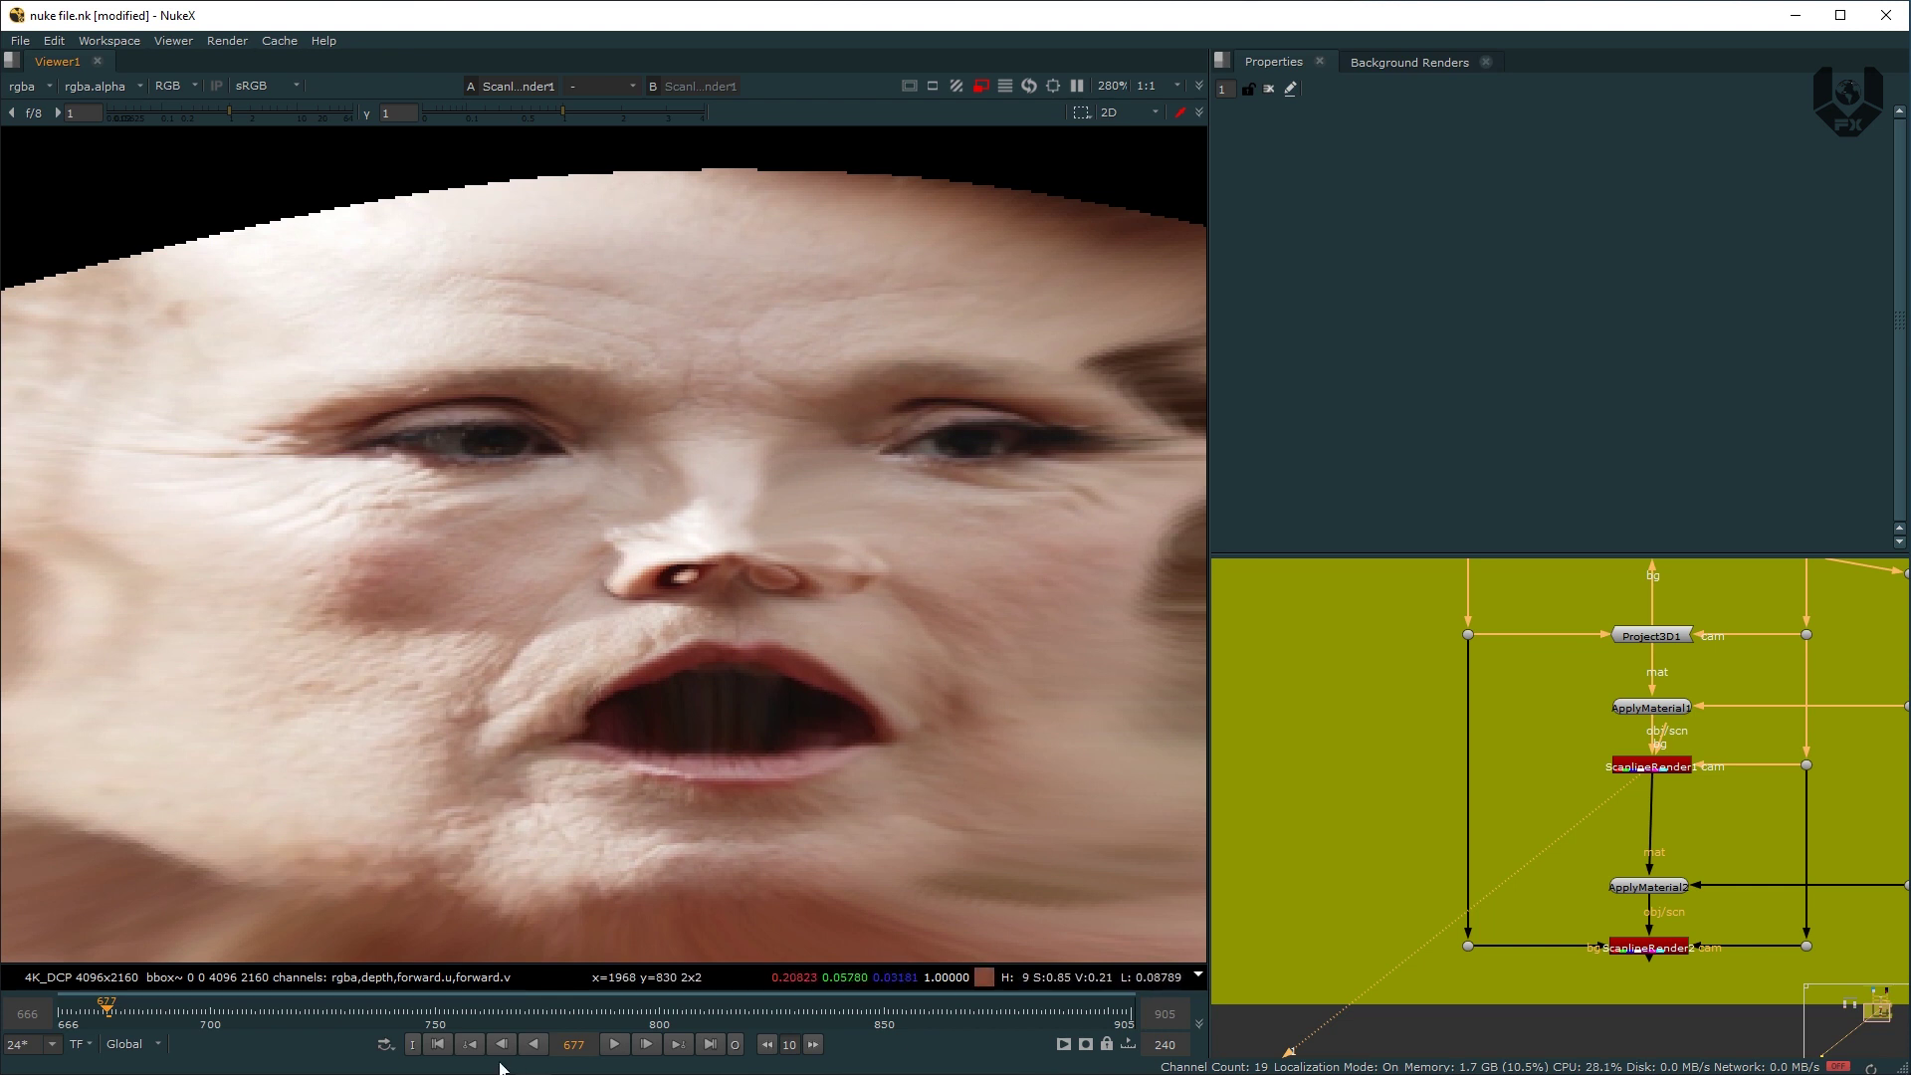
pyautogui.click(438, 1045)
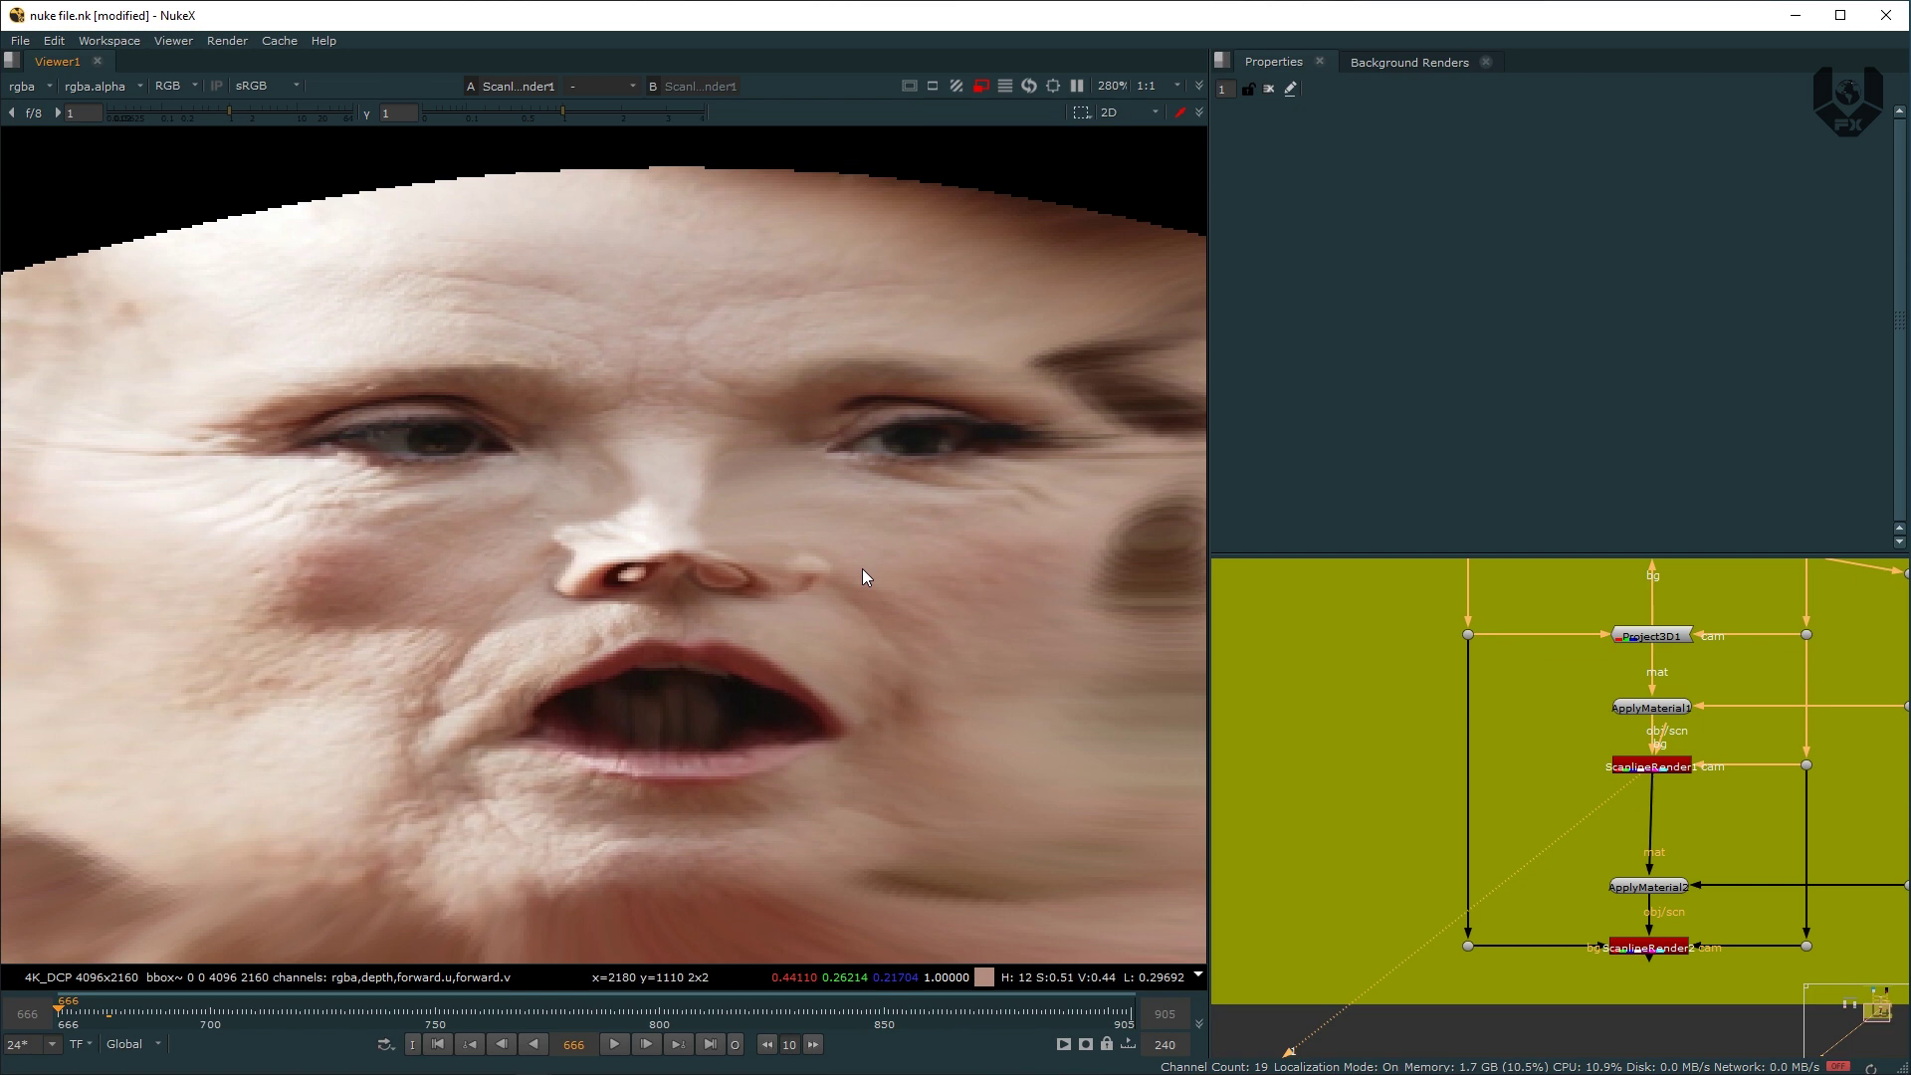
# Step: Add a CH_FrequencySeparation node in the empty area beside the ScanlineRender1 branch
pyautogui.moveTo(1329, 761); pyautogui.dragTo(1384, 786, button='middle')
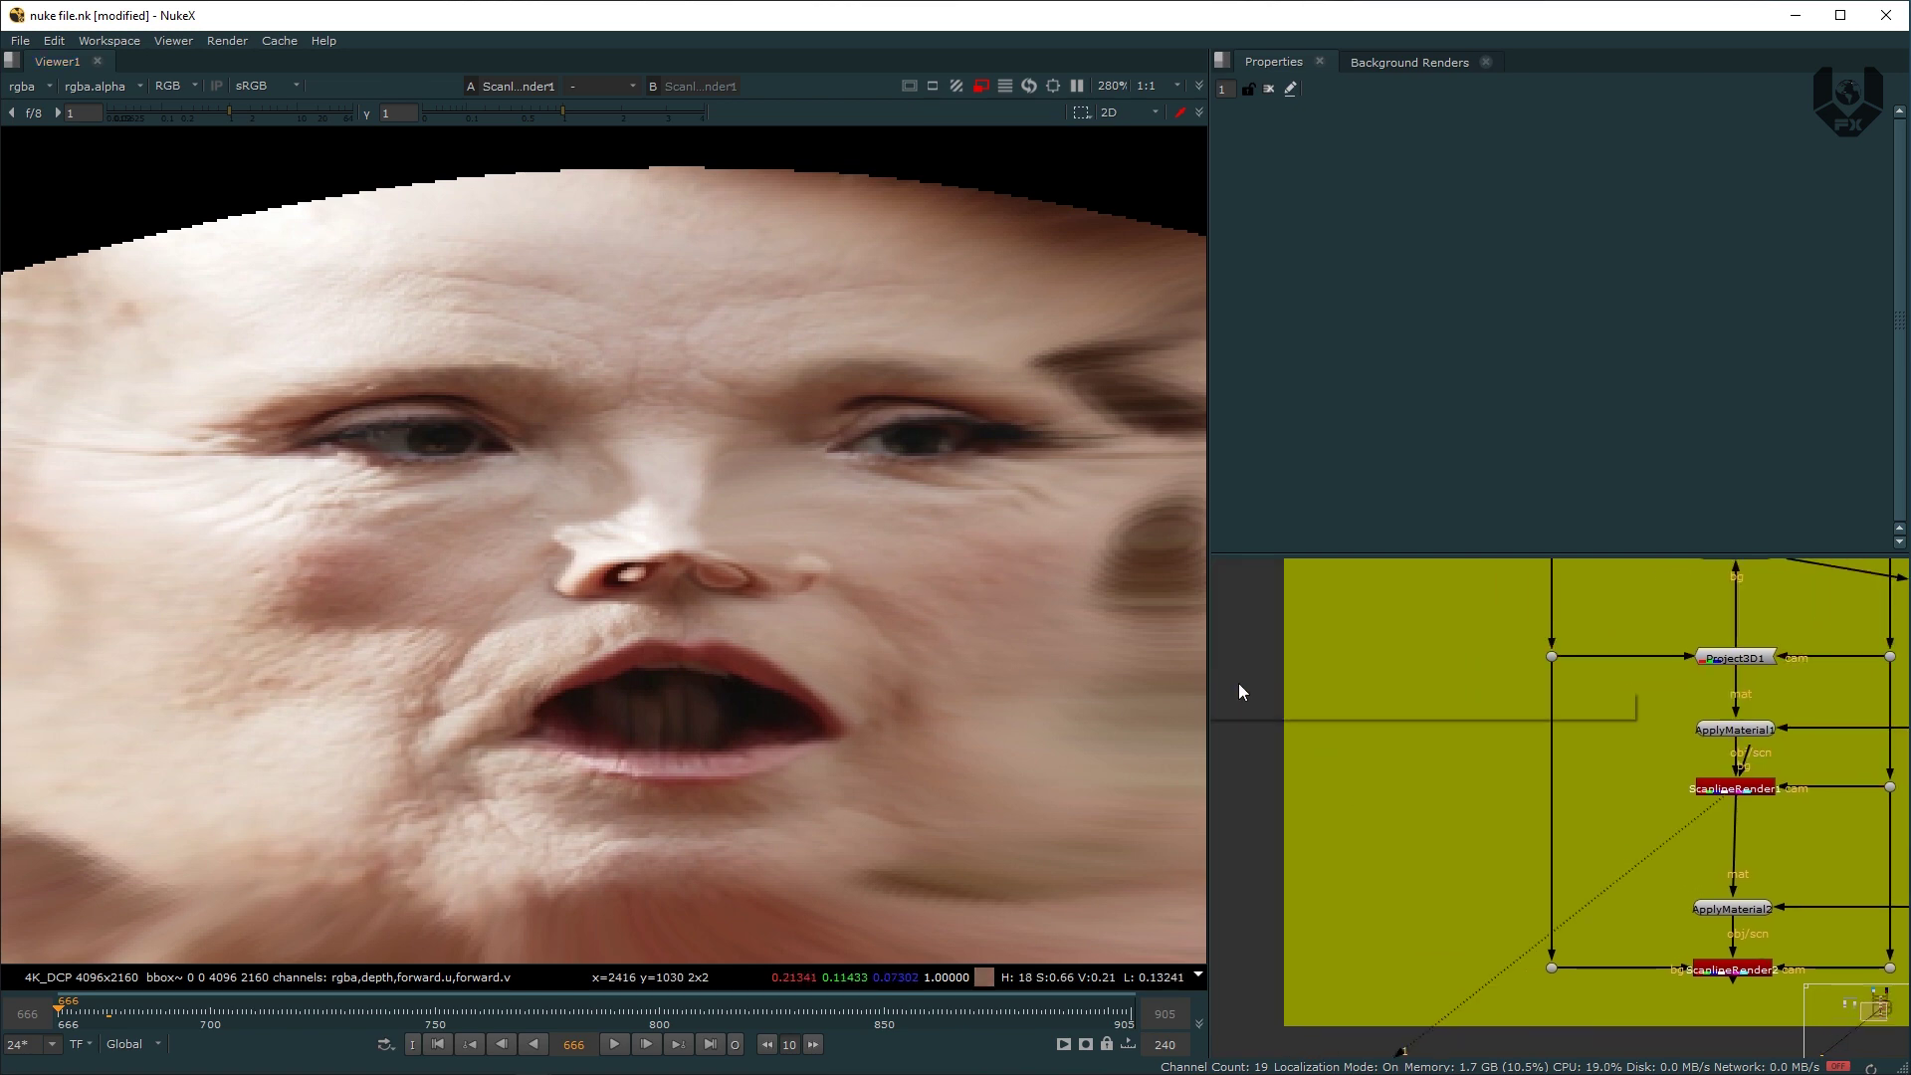
pyautogui.press('Tab')
pyautogui.write('fre')
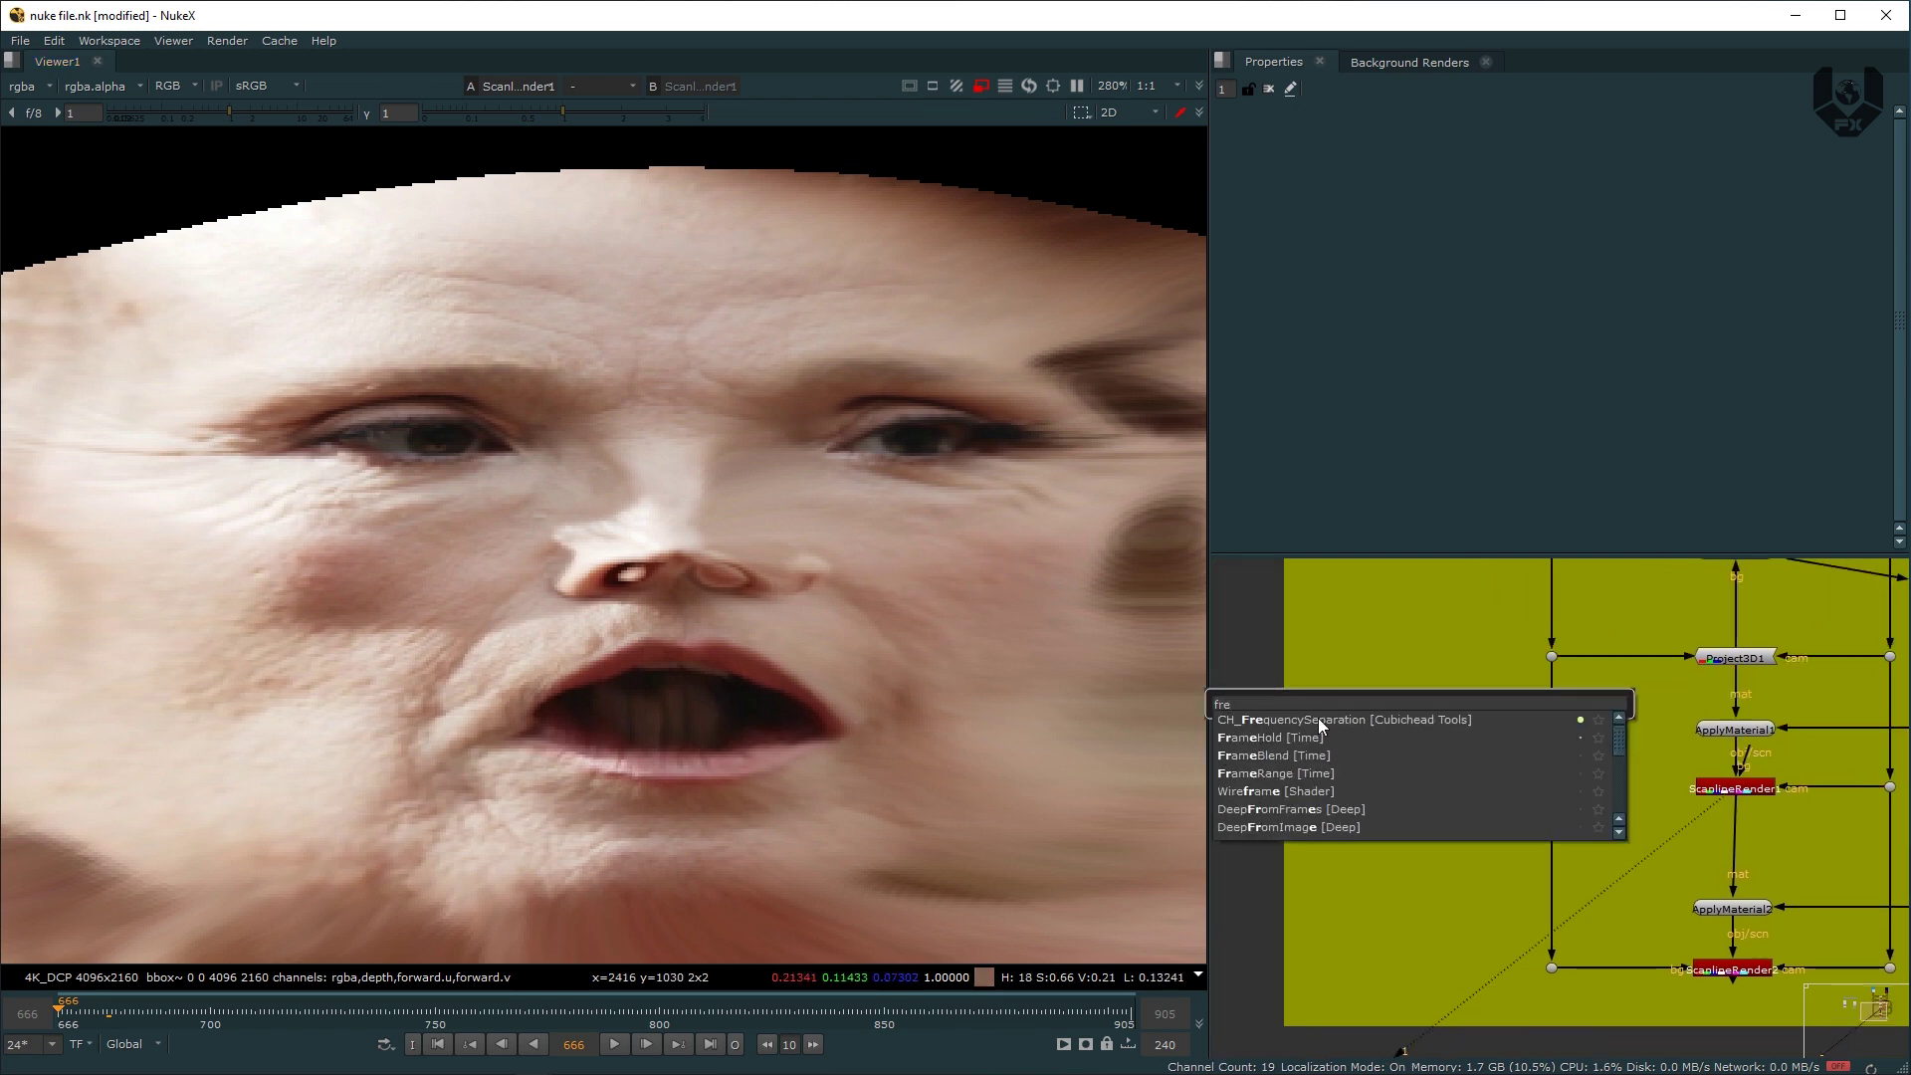
pyautogui.press('Return')
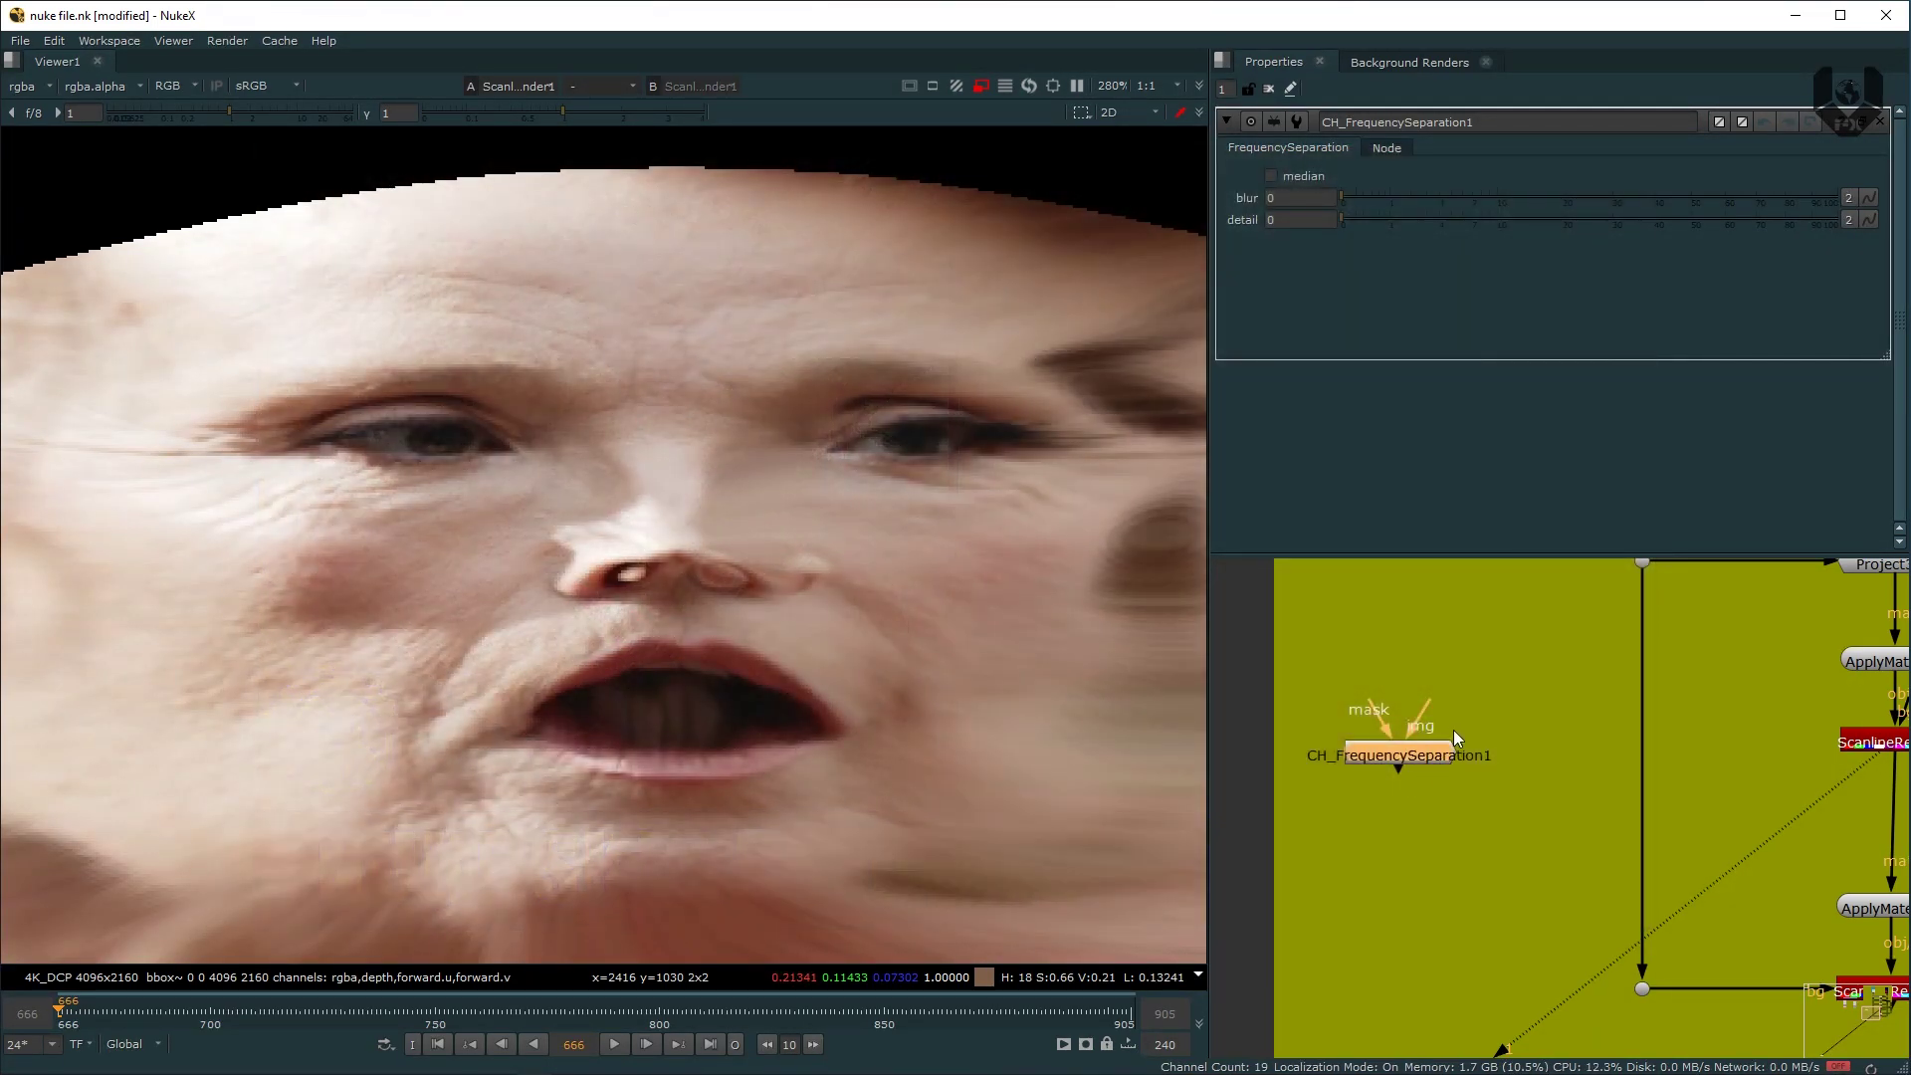
pyautogui.moveTo(1450, 739); pyautogui.dragTo(1378, 757, button='middle')
pyautogui.moveTo(1369, 774); pyautogui.dragTo(1380, 796)
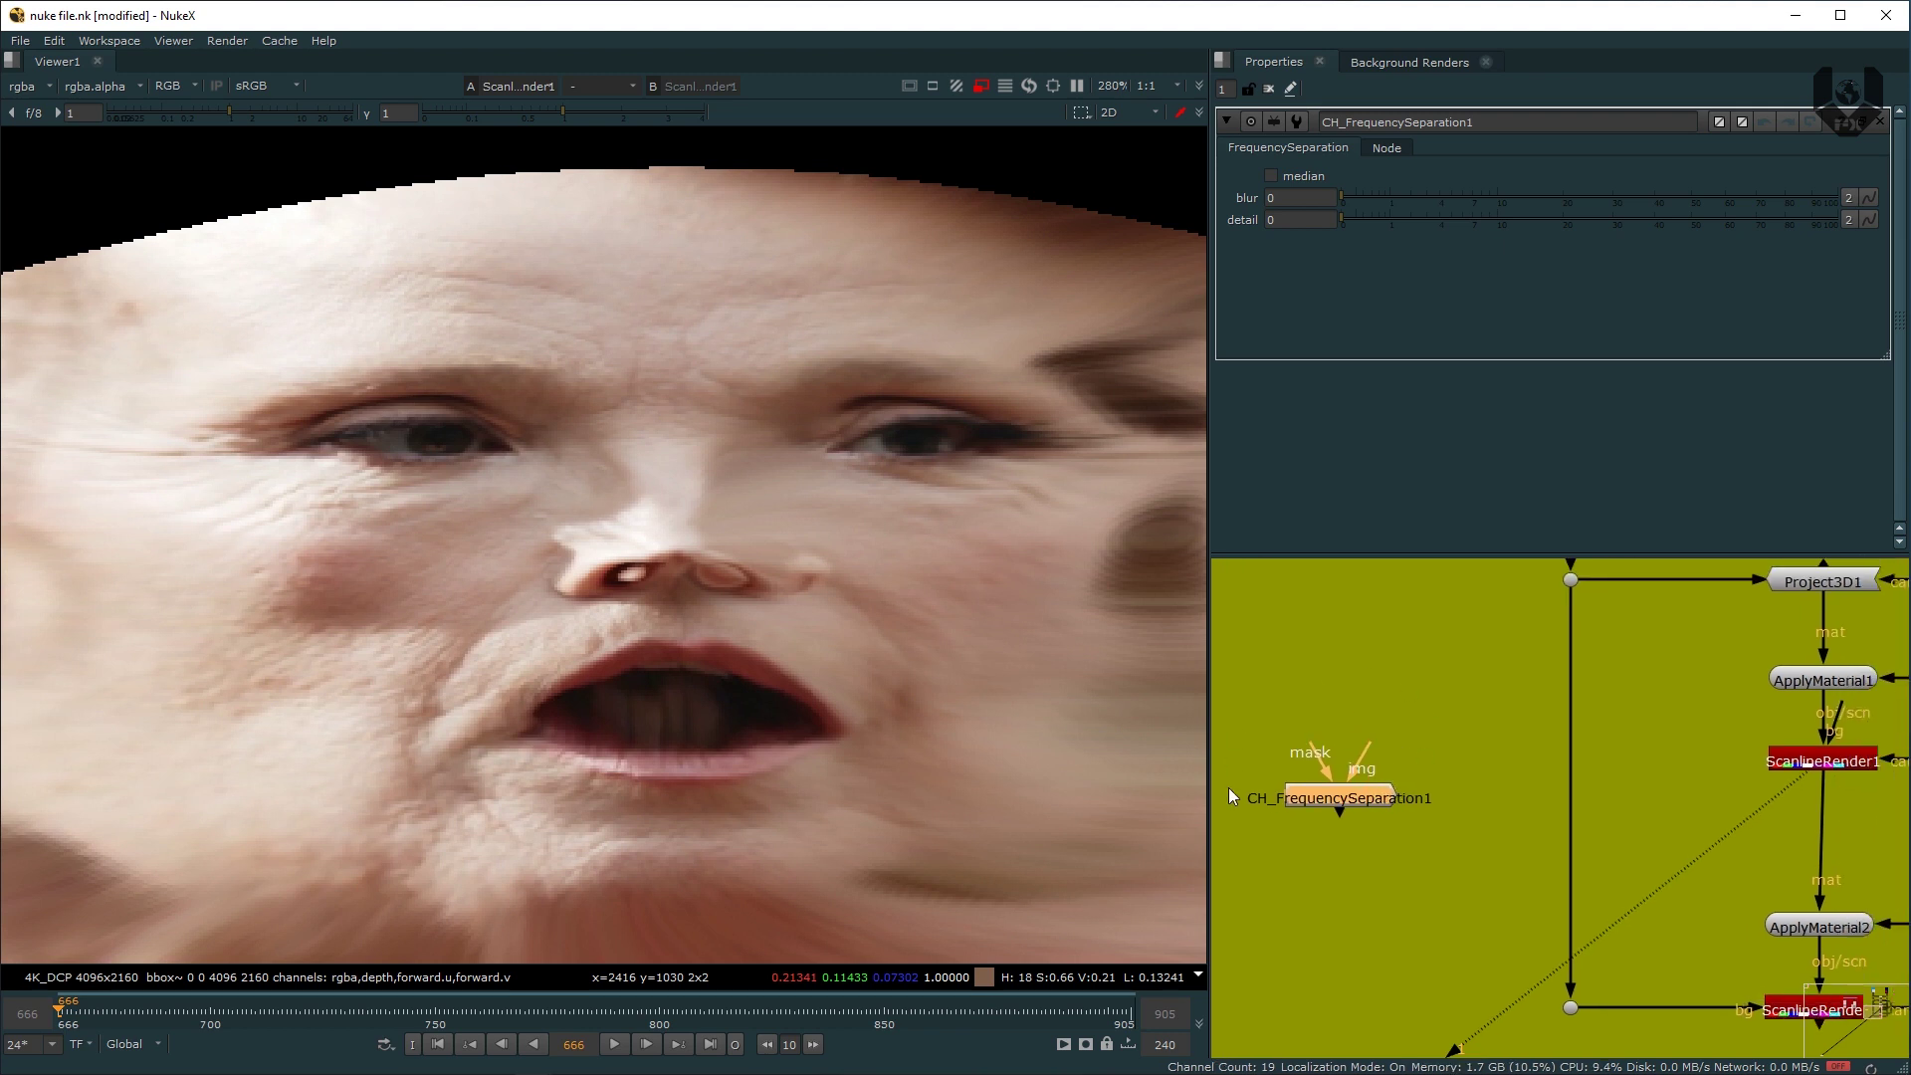
pyautogui.moveTo(1523, 765); pyautogui.dragTo(1472, 695, button='middle')
pyautogui.moveTo(1589, 693); pyautogui.dragTo(1576, 687, button='middle')
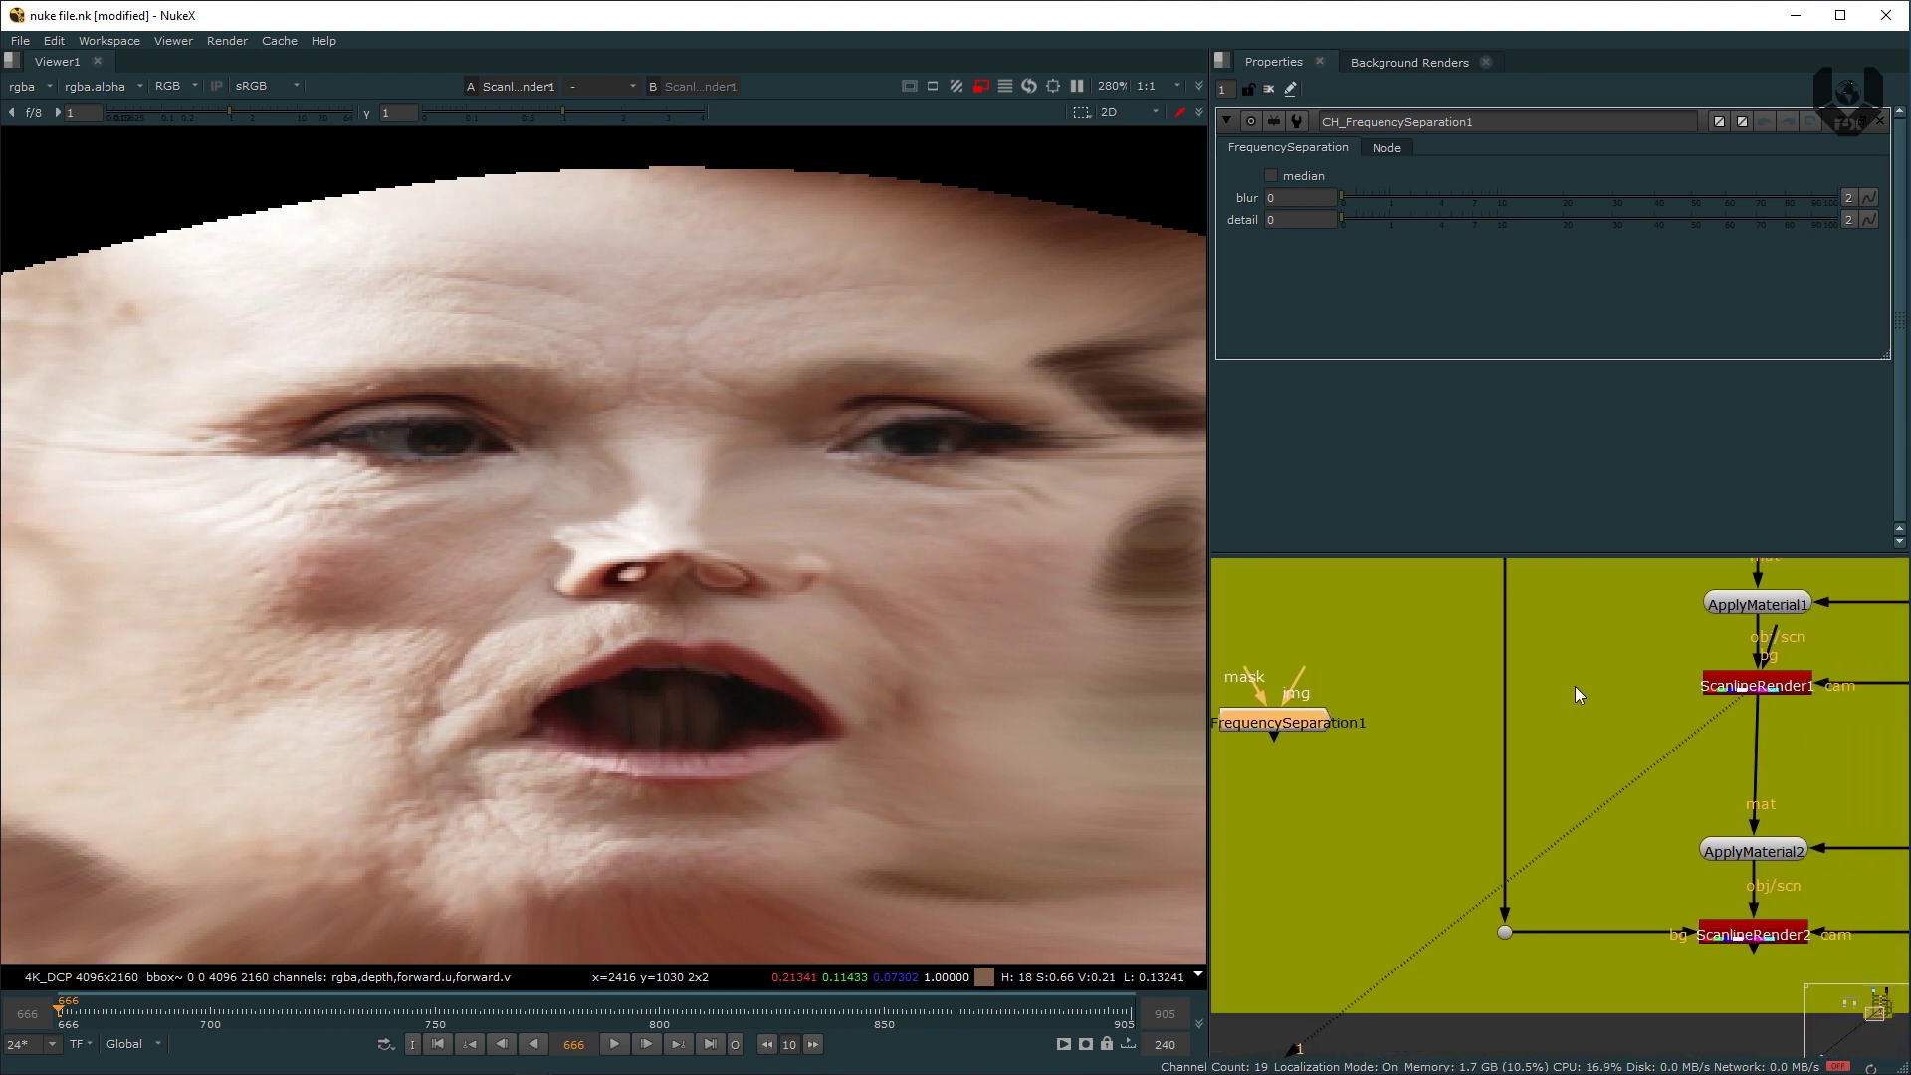
# Step: Add a RotoPaint node directly below ScanlineRender1, leaving ApplyMaterial2's mat input disconnected
pyautogui.click(1756, 689)
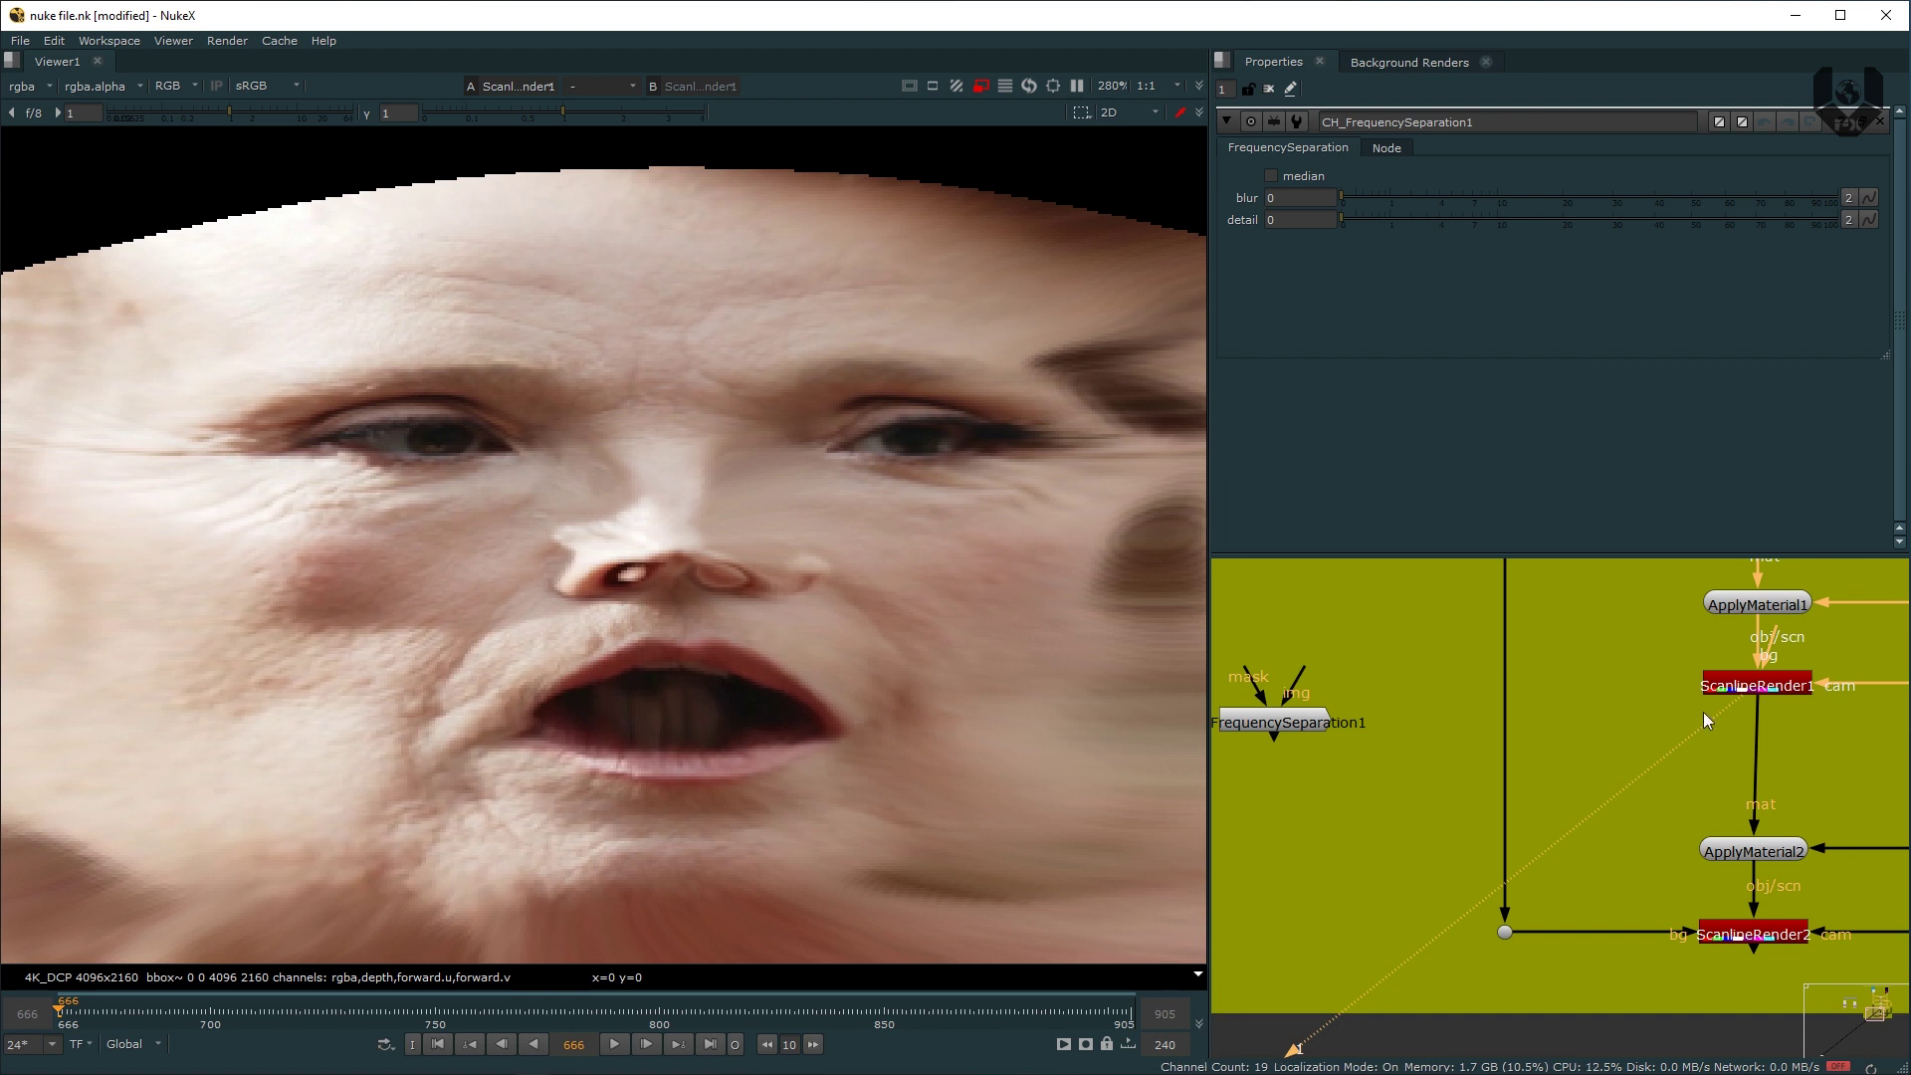
pyautogui.scroll(-5, 742, 412)
pyautogui.moveTo(762, 444); pyautogui.dragTo(558, 576, button='middle')
pyautogui.moveTo(1573, 782); pyautogui.dragTo(1632, 764, button='middle')
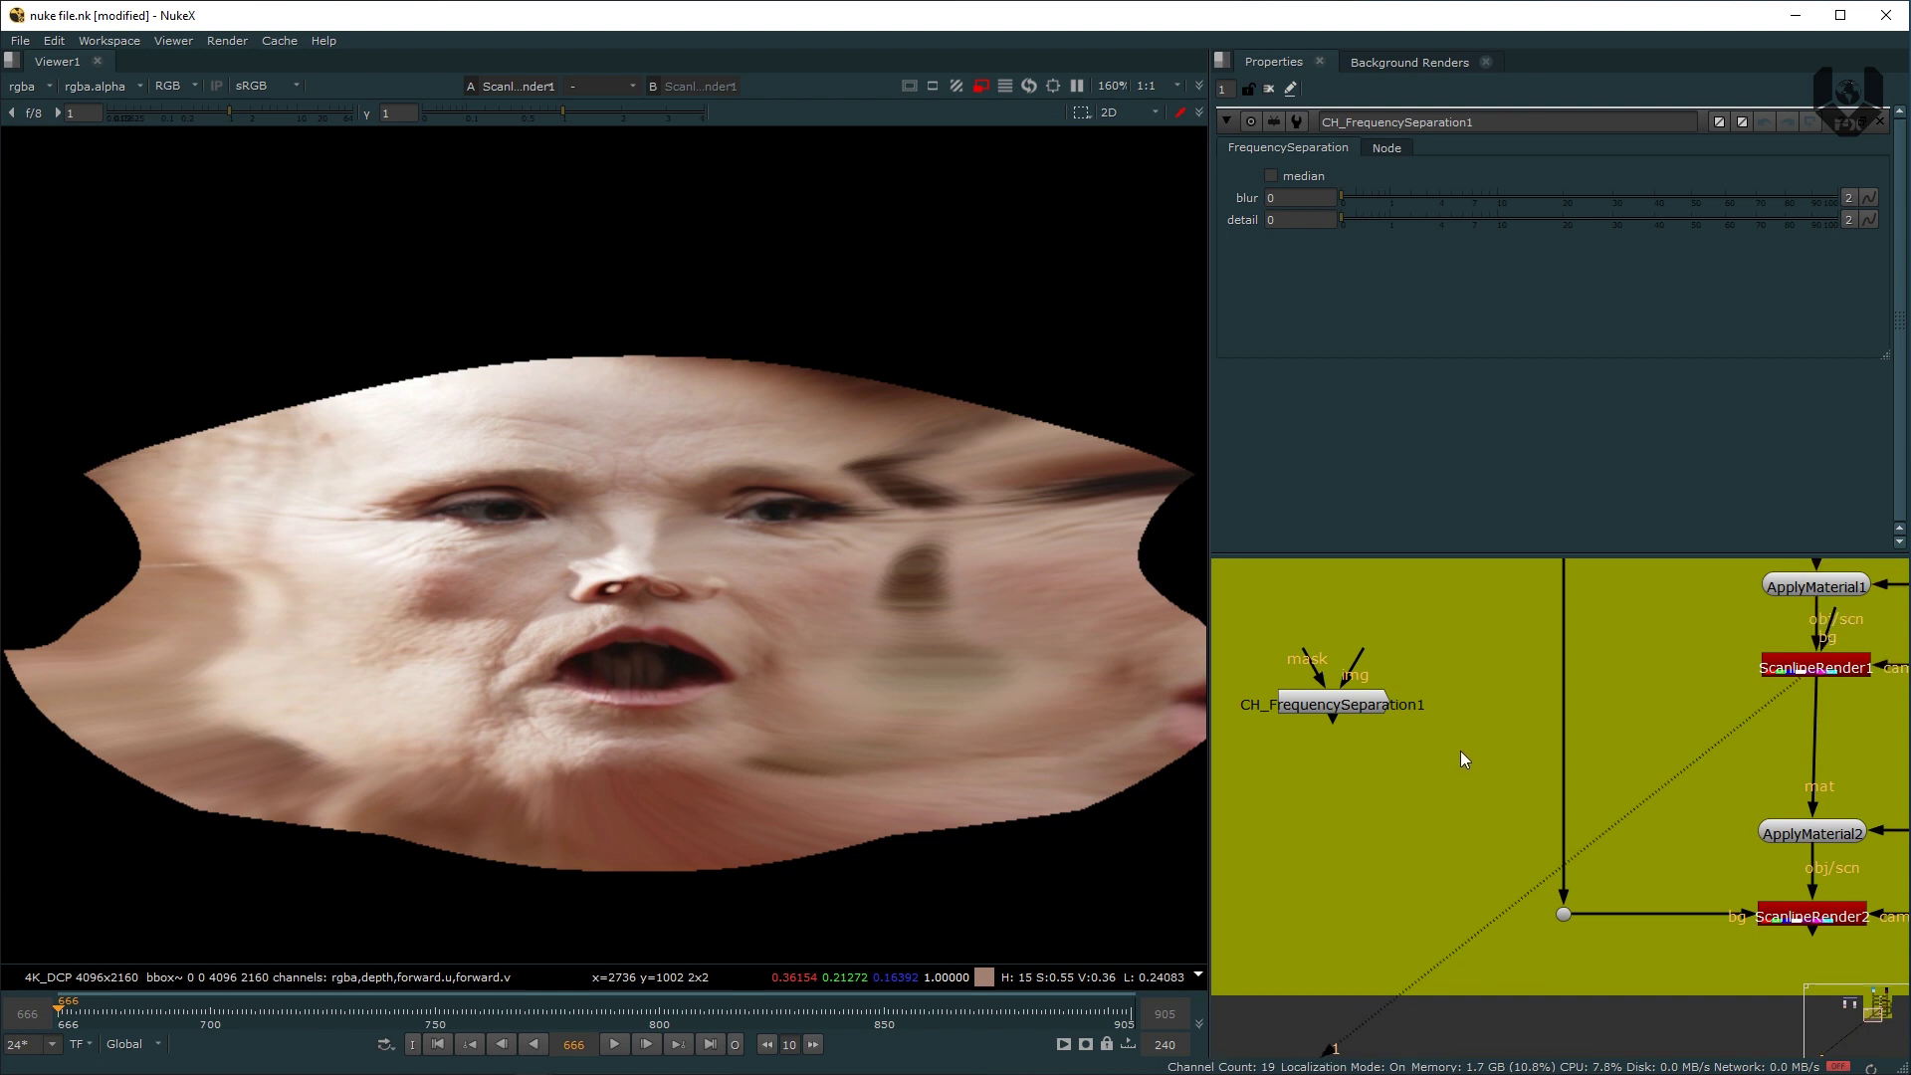
pyautogui.press('p')
pyautogui.moveTo(1459, 755); pyautogui.dragTo(1812, 717)
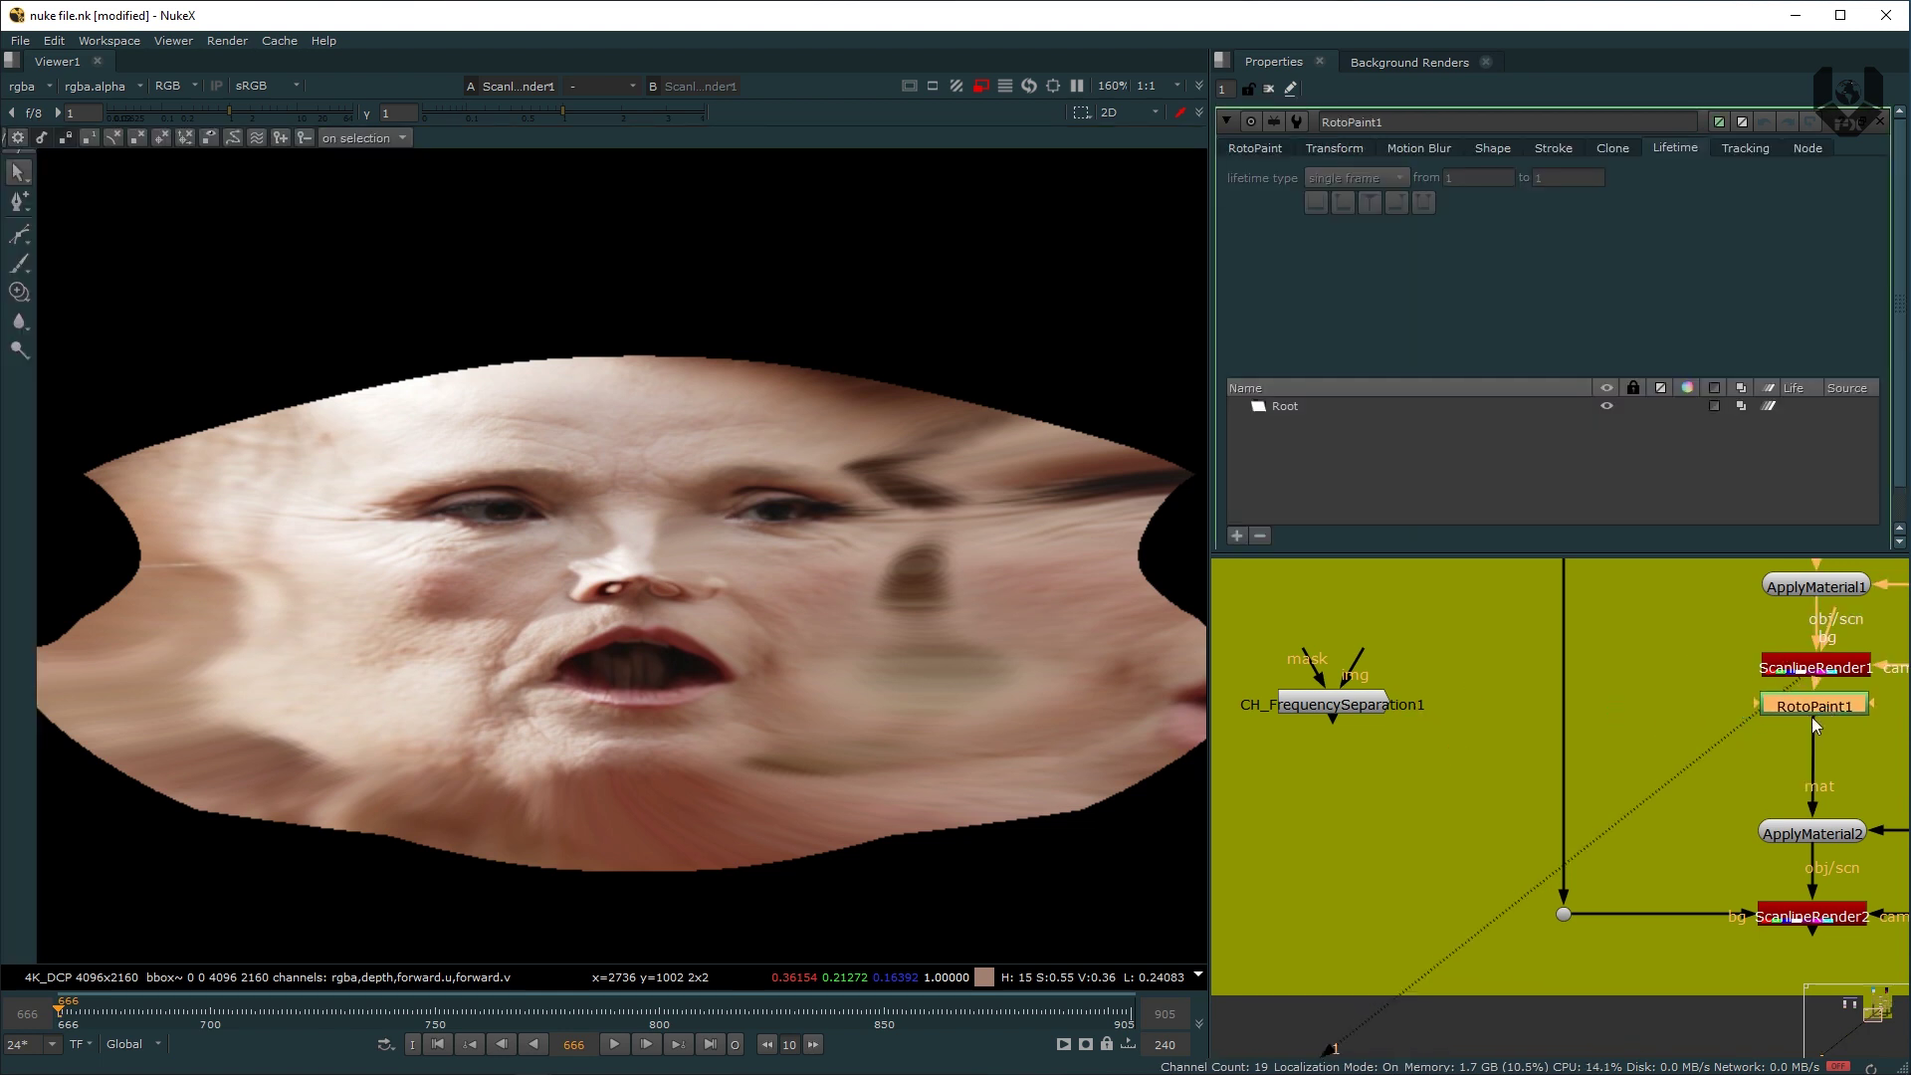
pyautogui.moveTo(1782, 697); pyautogui.dragTo(1788, 712, button='middle')
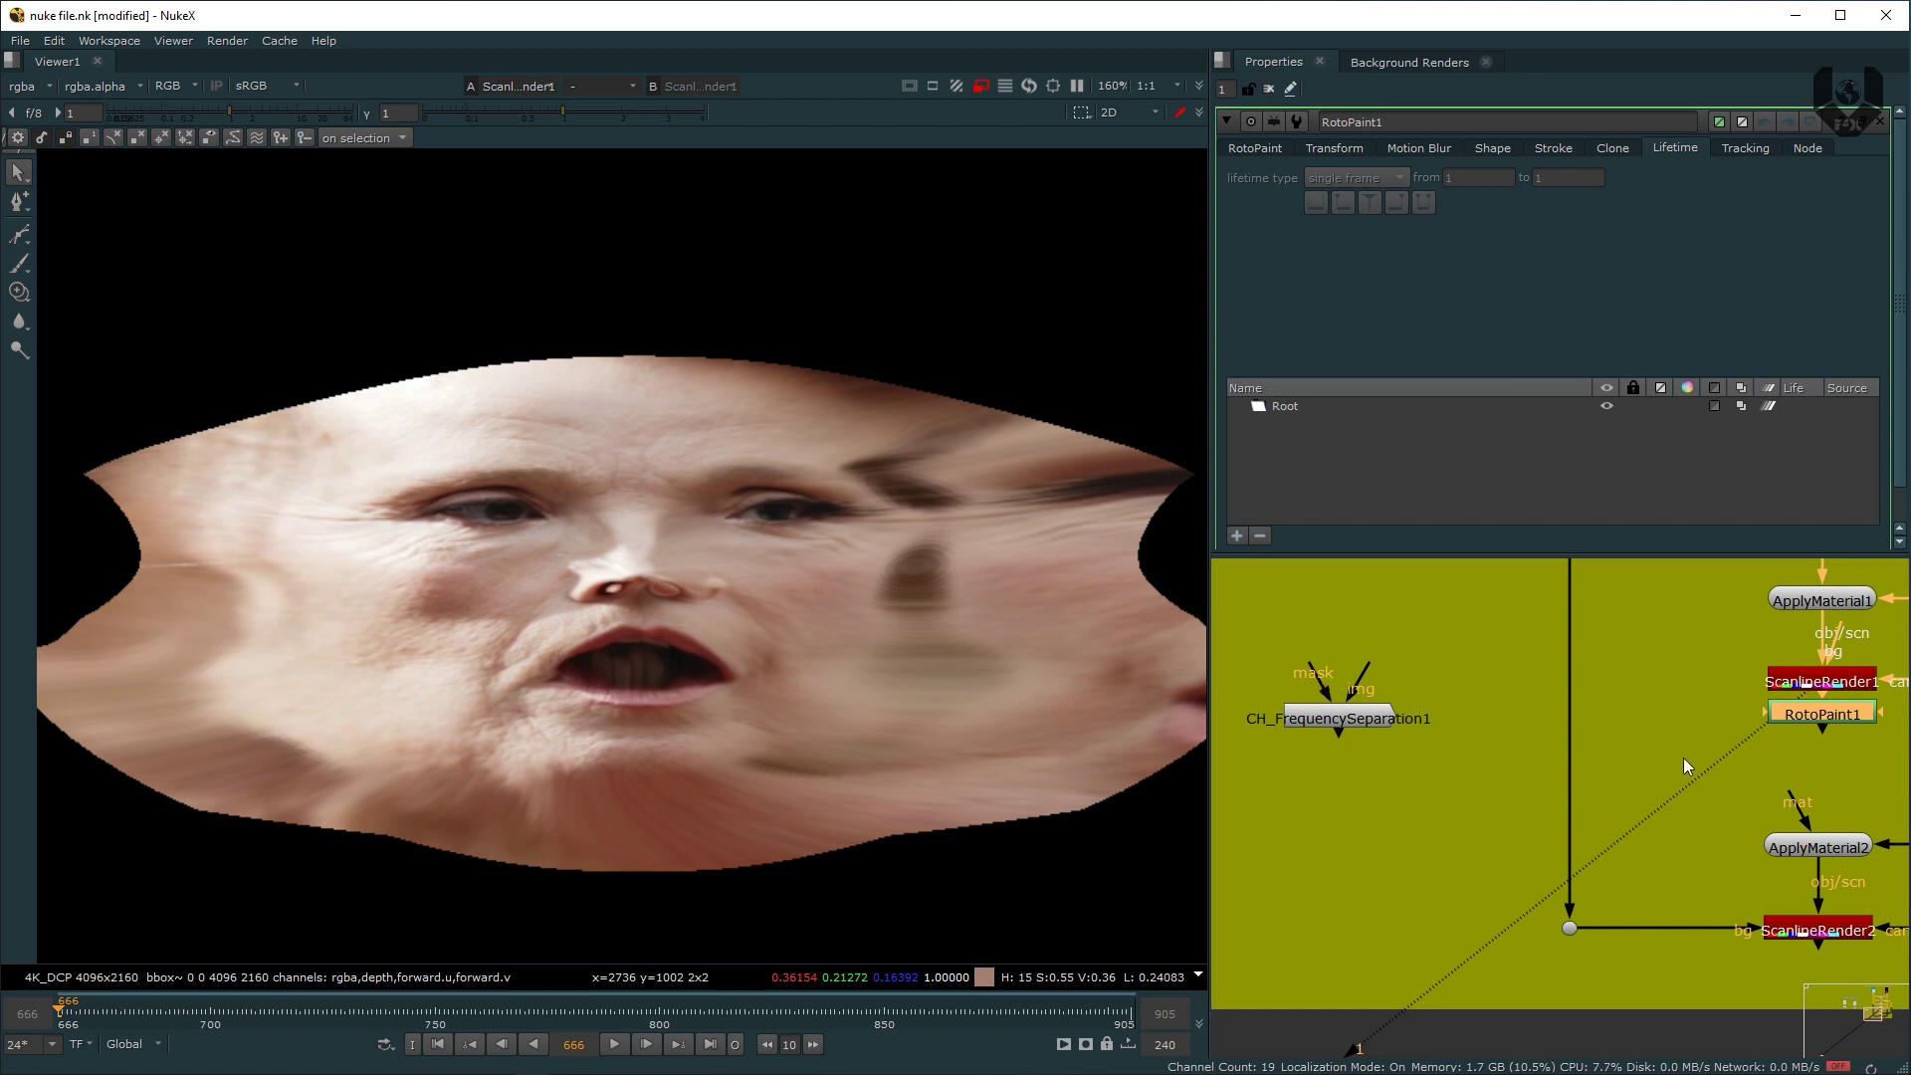
# Step: Add a Roto node feeding CH_FrequencySeparation1's mask input, and connect that node's img input to RotoPaint1
pyautogui.click(1462, 742)
pyautogui.press('o')
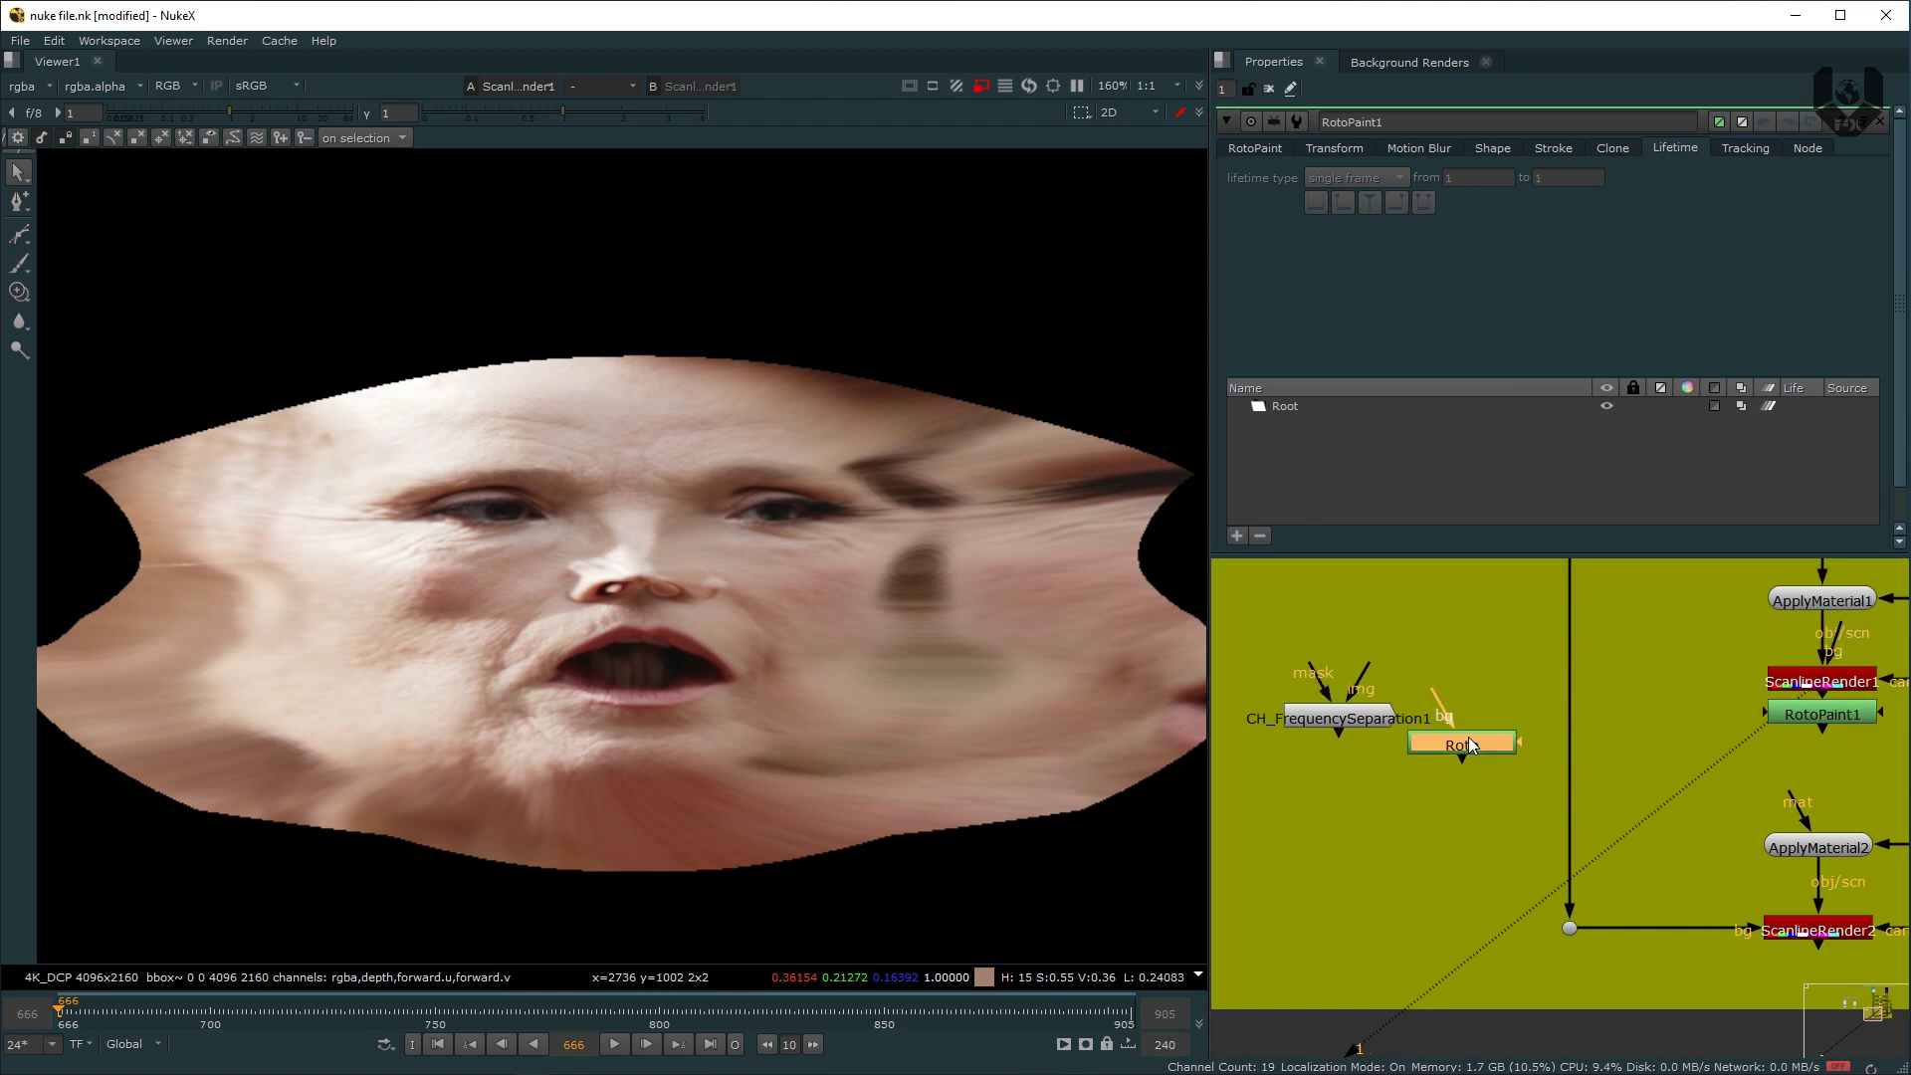
pyautogui.click(1356, 717)
pyautogui.moveTo(1356, 713); pyautogui.dragTo(1363, 756)
pyautogui.moveTo(1468, 746); pyautogui.dragTo(1768, 713)
pyautogui.moveTo(1363, 761); pyautogui.dragTo(1366, 723)
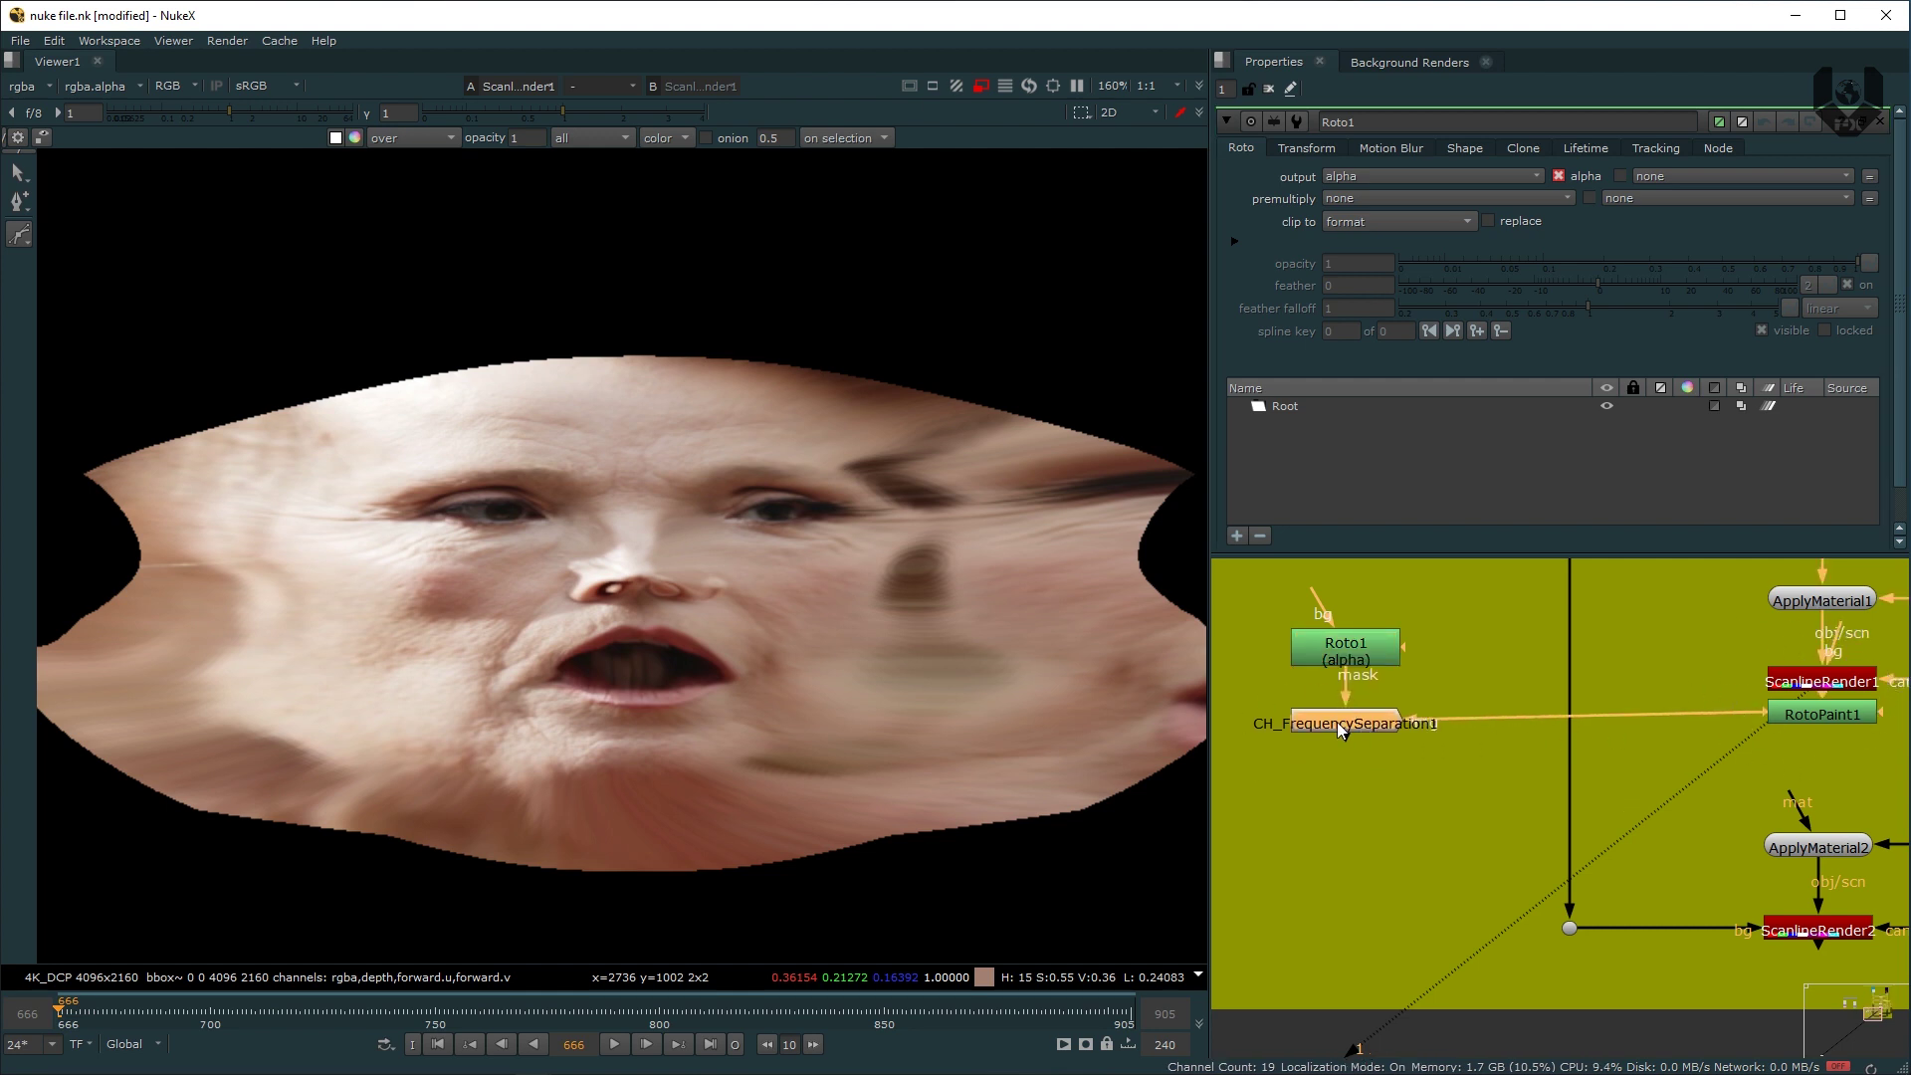
pyautogui.moveTo(1336, 726); pyautogui.dragTo(1340, 718)
# Step: Connect ApplyMaterial2's mat input to CH_FrequencySeparation1 through a new dot placed below that node
pyautogui.moveTo(1797, 803); pyautogui.dragTo(1363, 720)
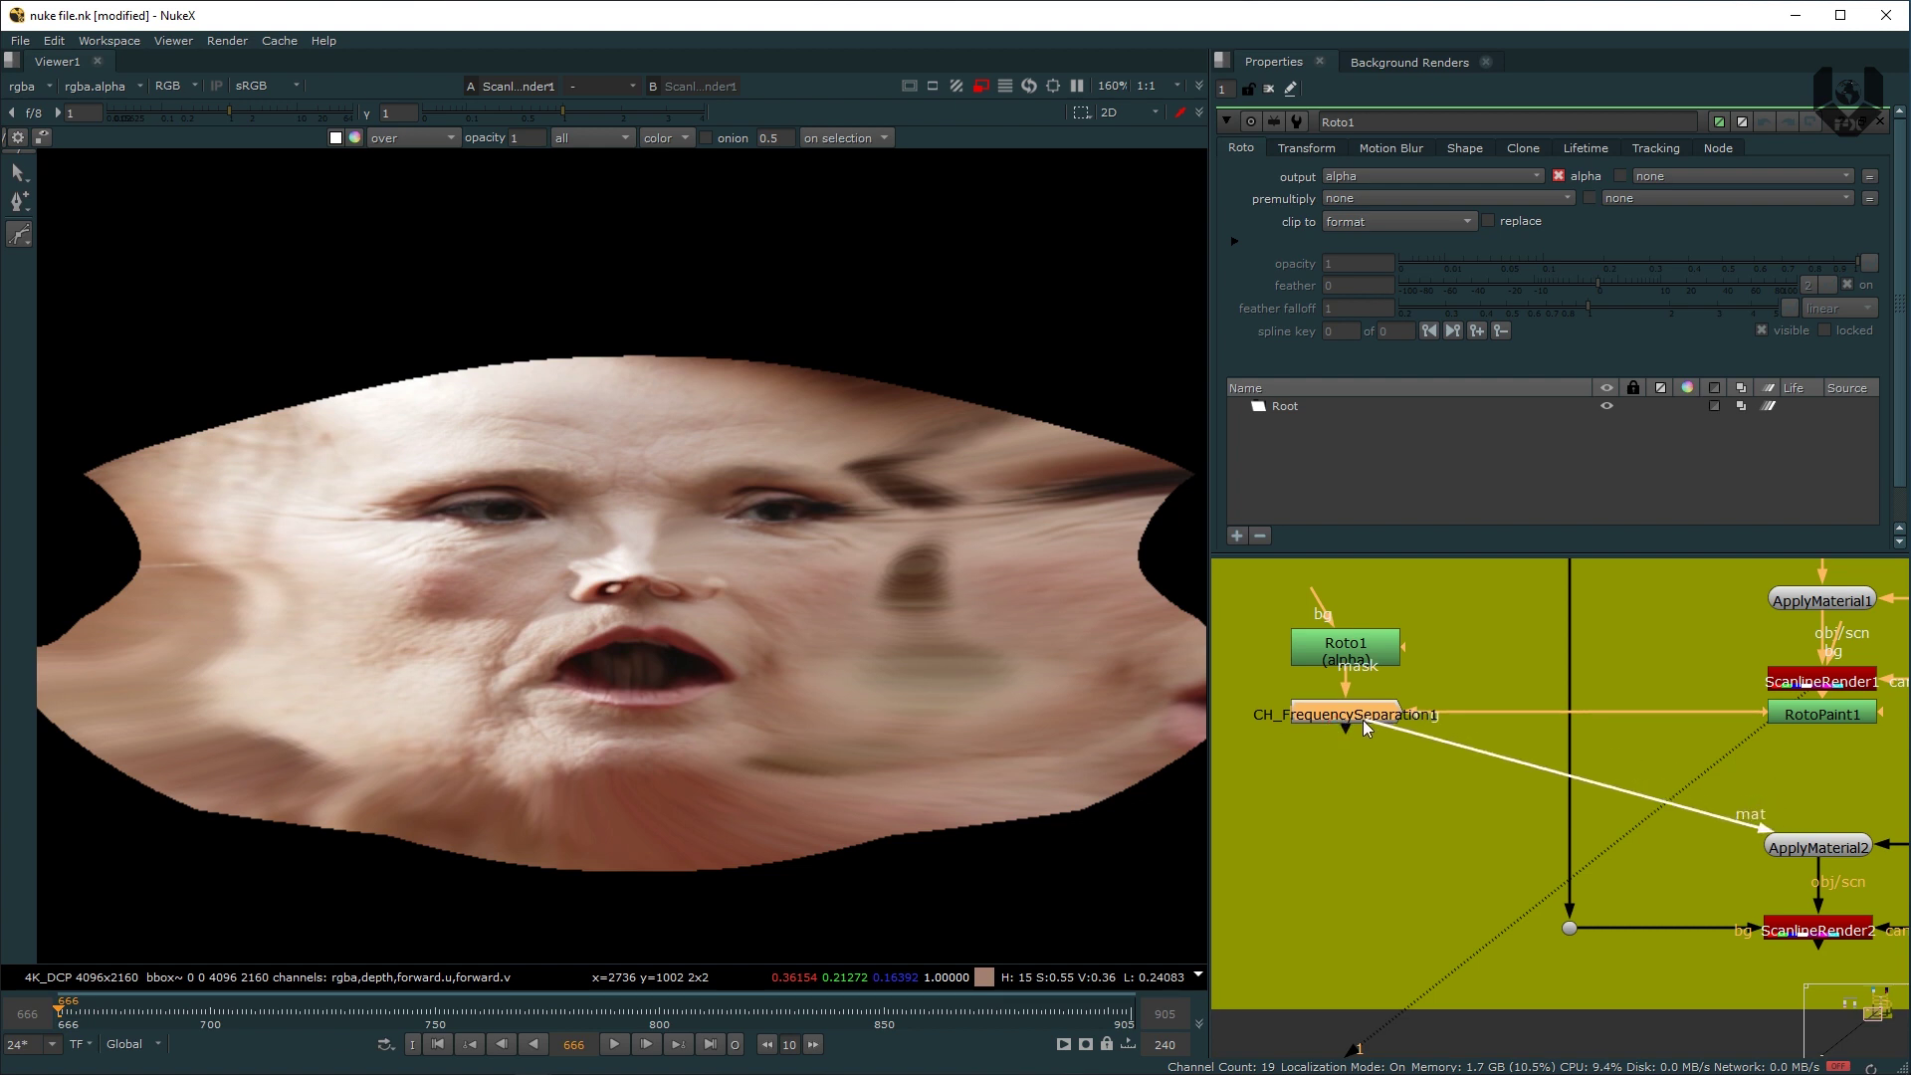
pyautogui.keyDown('ctrl'); pyautogui.moveTo(1581, 780); pyautogui.dragTo(1344, 844); pyautogui.keyUp('ctrl')
pyautogui.click(1419, 794)
pyautogui.moveTo(1415, 792)
pyautogui.mouseDown(button='middle')
pyautogui.moveTo(1433, 840)
pyautogui.moveTo(1431, 813)
pyautogui.mouseUp(button='middle')
# Step: Move Roto1, CH_FrequencySeparation1 and RotoPaint1 together slightly lower in the node graph
pyautogui.moveTo(1288, 790); pyautogui.dragTo(1472, 651)
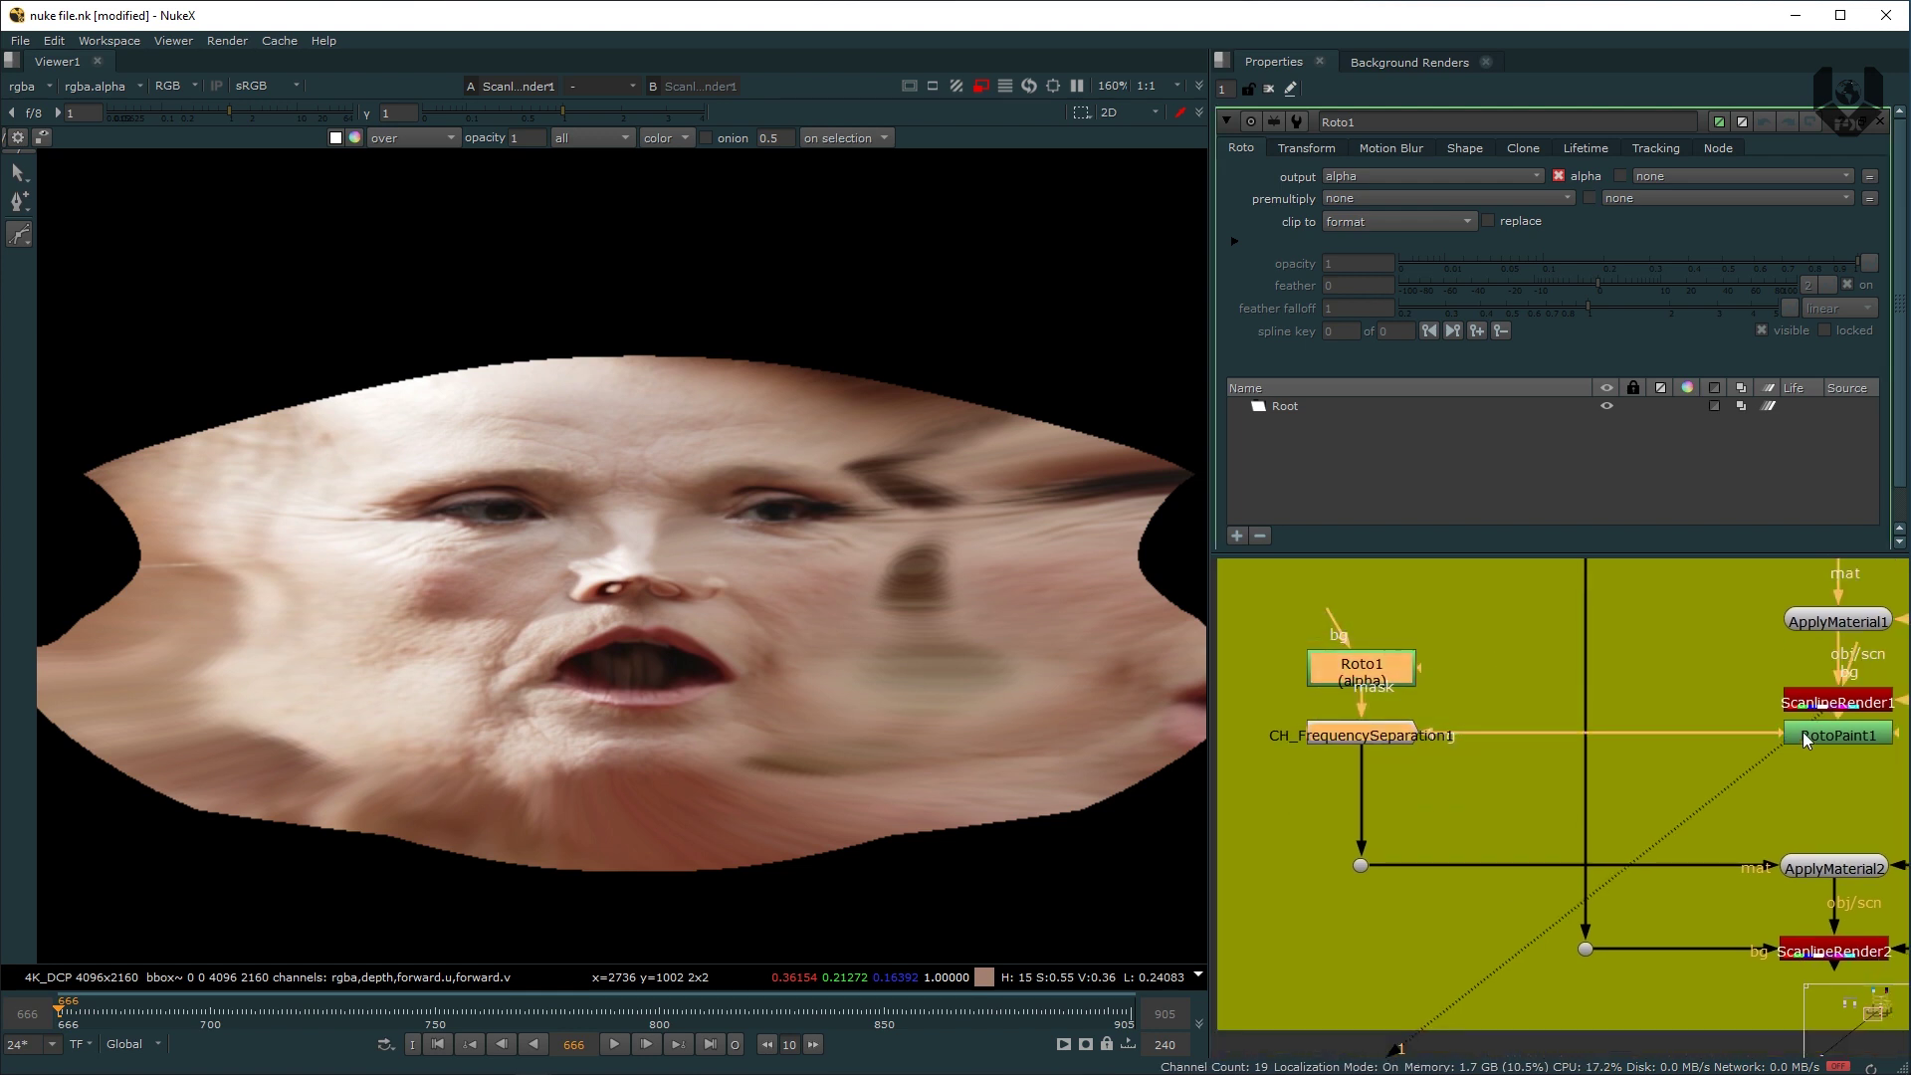
pyautogui.keyDown('shift'); pyautogui.moveTo(1819, 731); pyautogui.dragTo(1826, 773); pyautogui.keyUp('shift')
pyautogui.click(1570, 683)
pyautogui.moveTo(1472, 740); pyautogui.dragTo(1612, 759, button='middle')
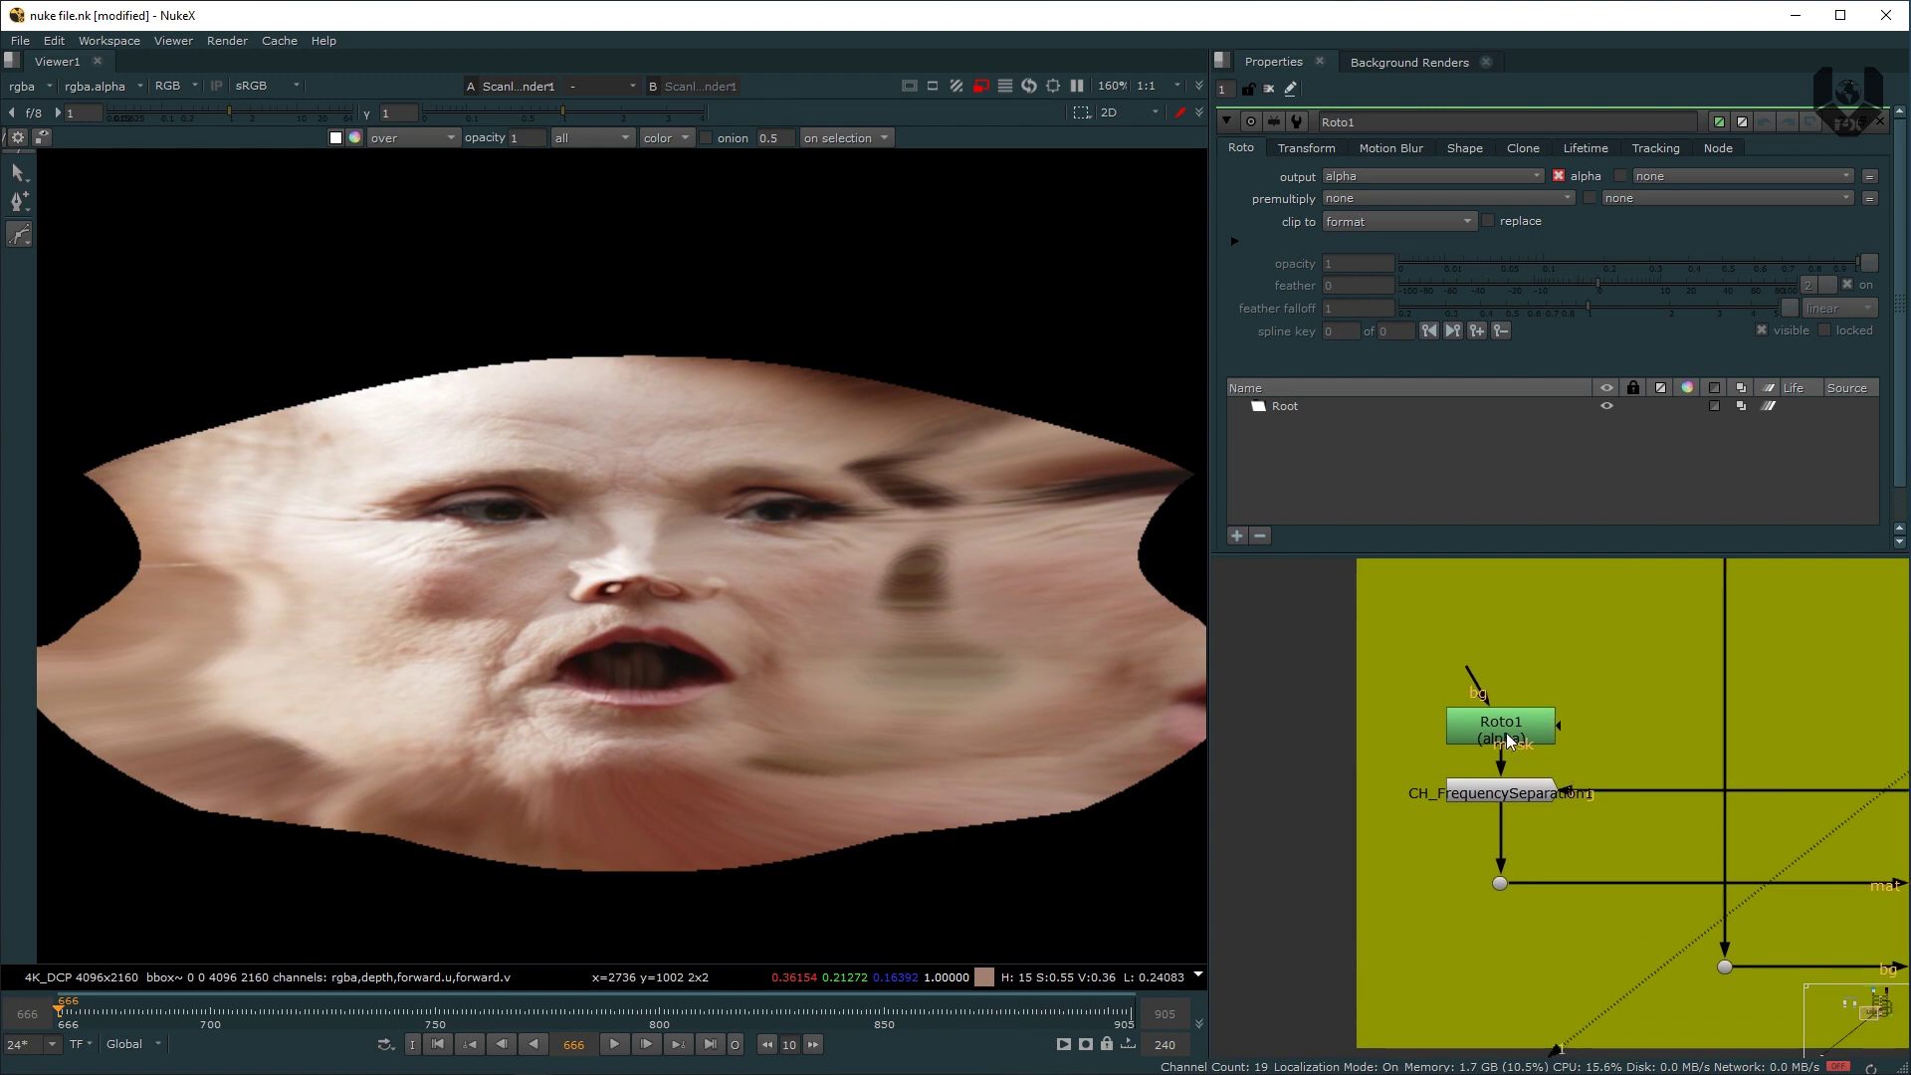
# Step: Draw a closed Bezier shape in Roto1 around the forehead above both eyebrows on the UV texture
pyautogui.click(1508, 733)
pyautogui.scroll(5, 687, 587)
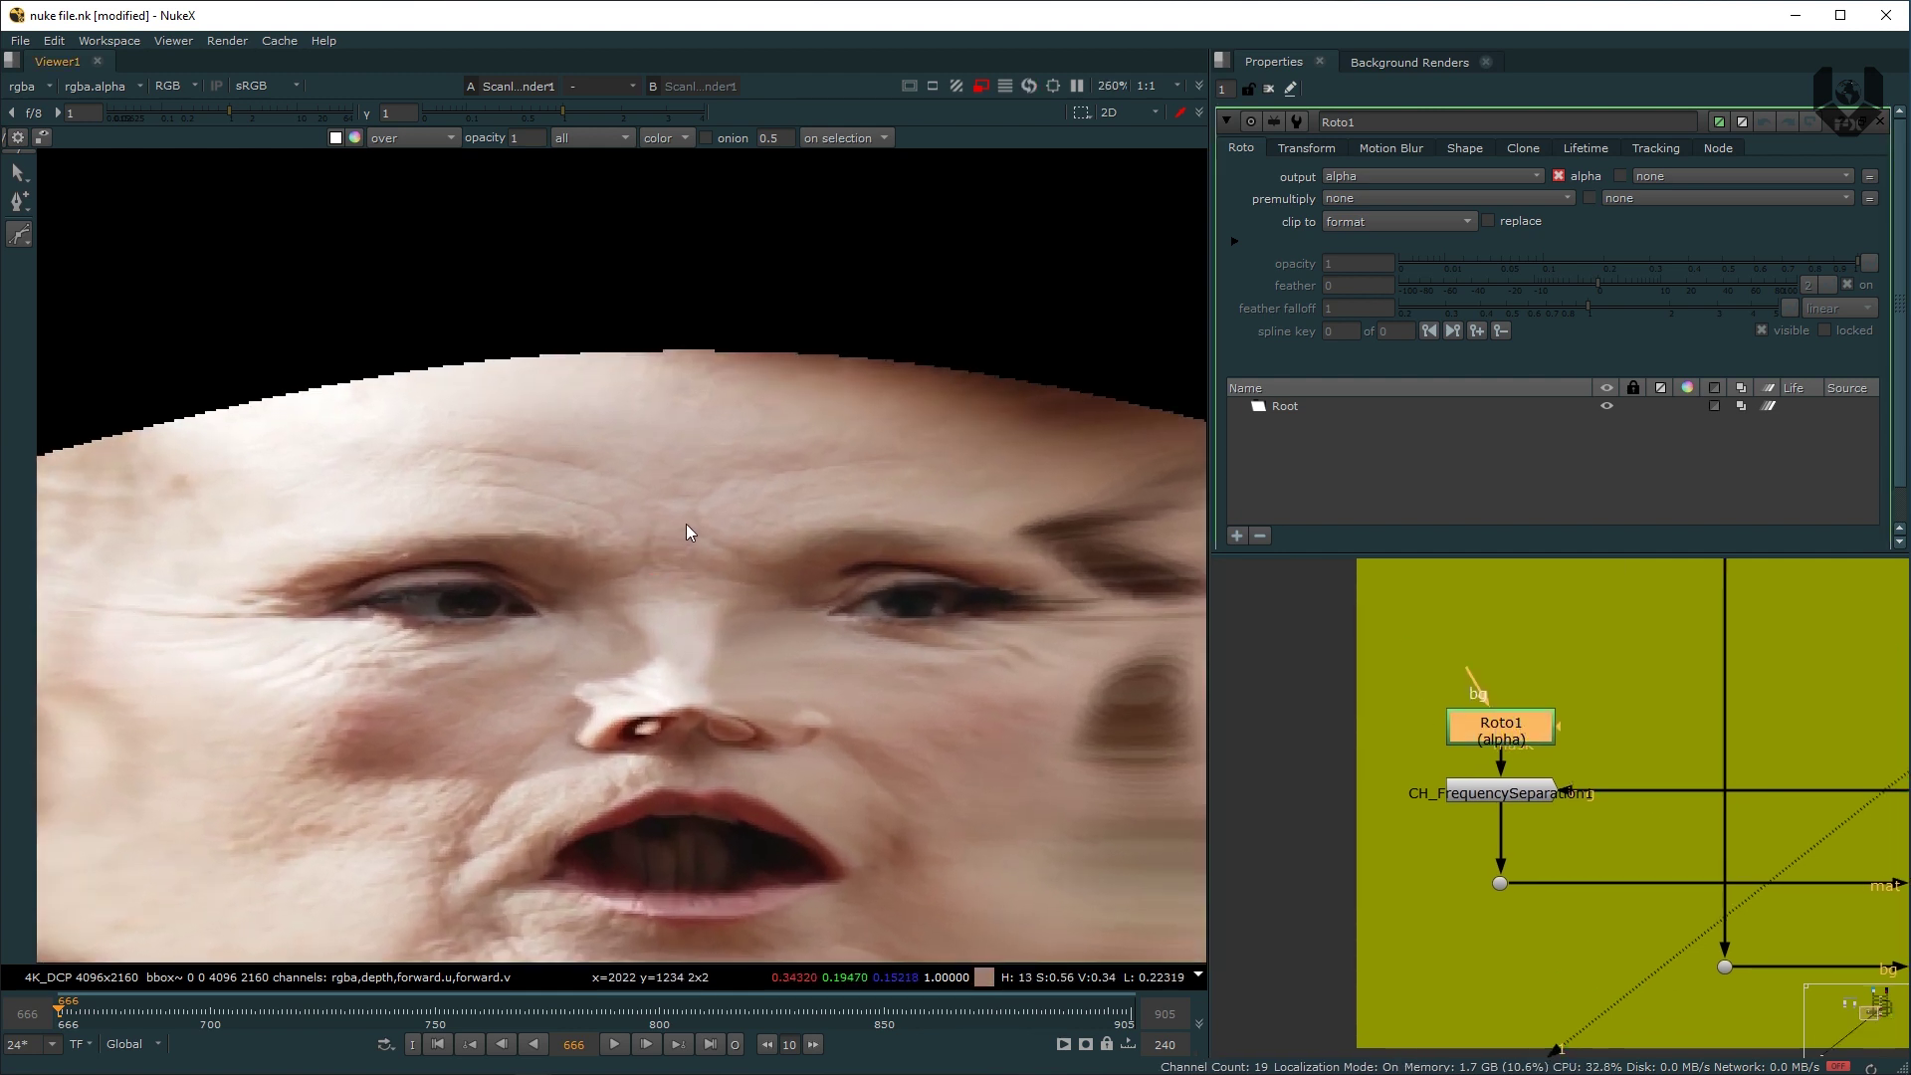
pyautogui.scroll(1, 685, 523)
pyautogui.moveTo(685, 524); pyautogui.dragTo(713, 530, button='middle')
pyautogui.click(444, 405)
pyautogui.click(353, 443)
pyautogui.click(319, 511)
pyautogui.click(381, 524)
pyautogui.moveTo(483, 525); pyautogui.dragTo(553, 520)
pyautogui.click(732, 546)
pyautogui.click(854, 524)
pyautogui.click(942, 508)
pyautogui.click(1015, 511)
pyautogui.click(1063, 455)
pyautogui.click(957, 382)
pyautogui.click(766, 370)
pyautogui.click(444, 406)
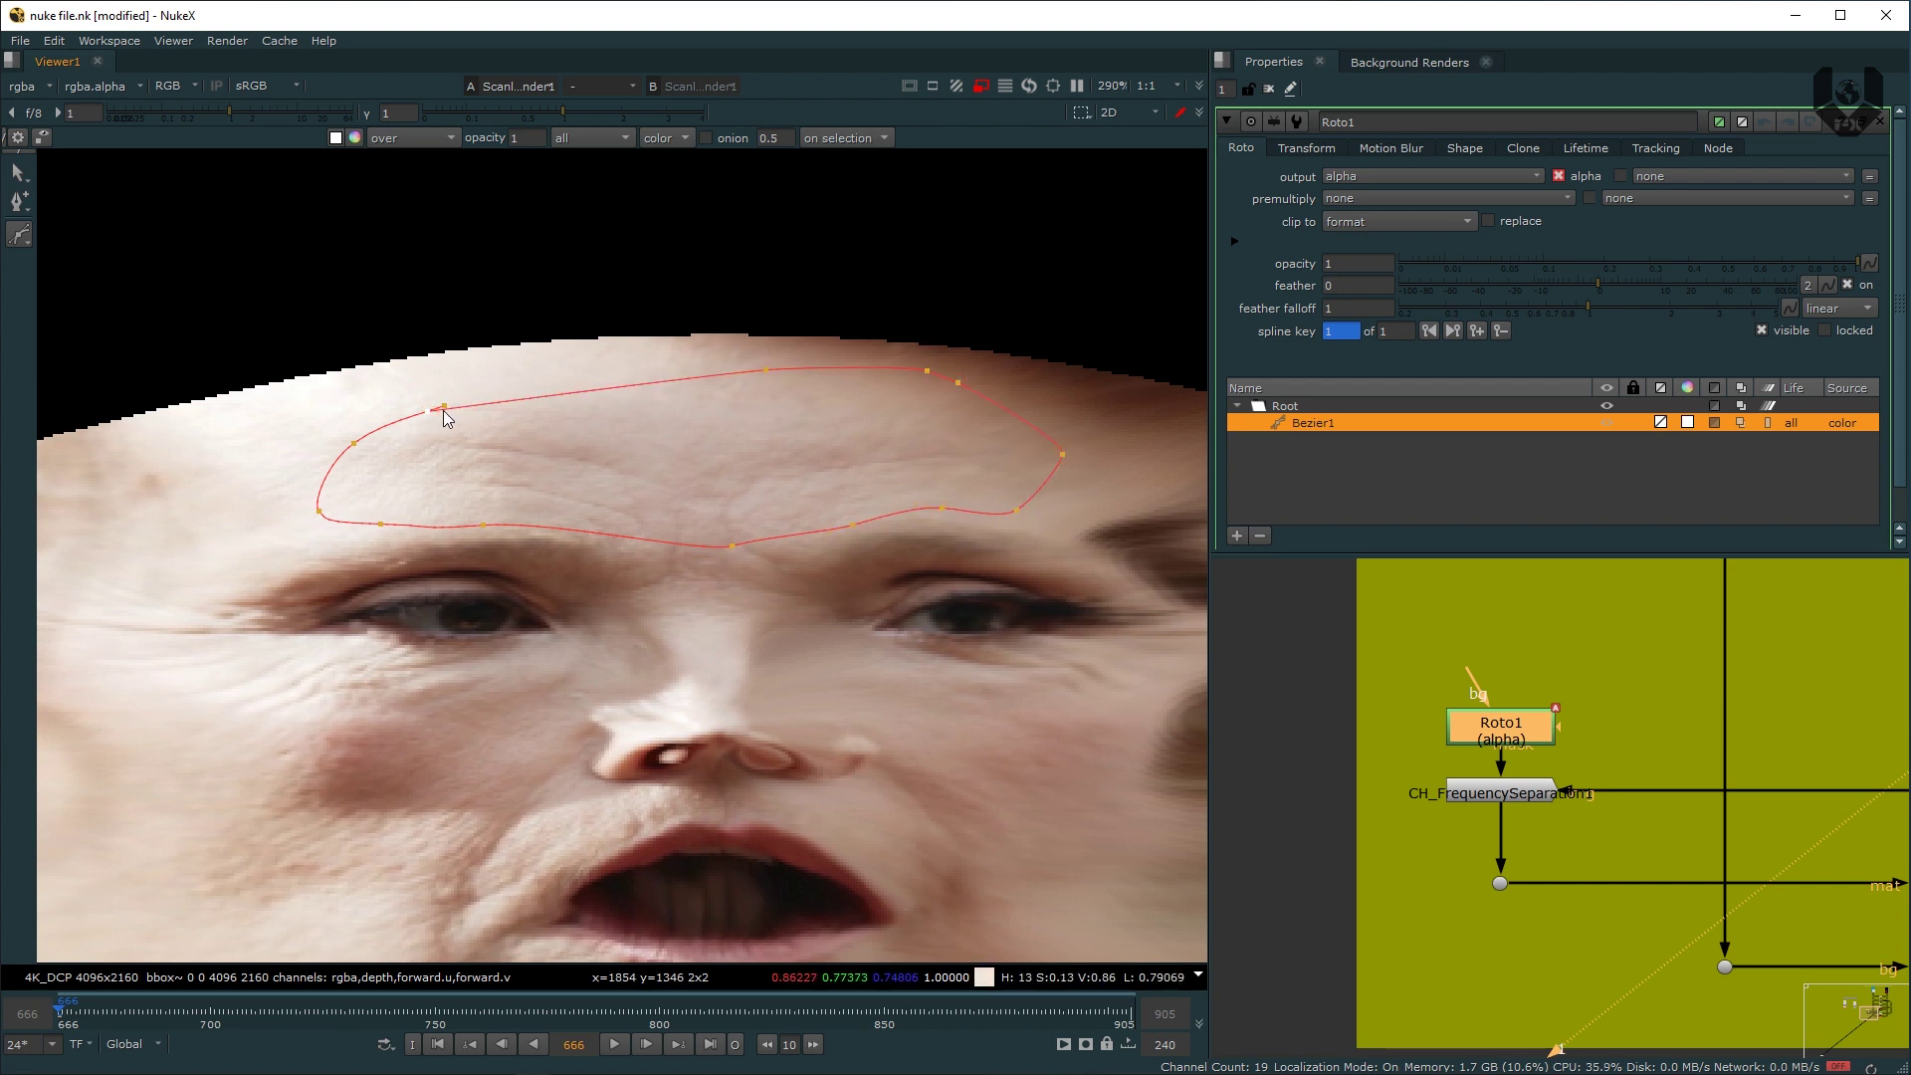
# Step: Feather all points of the forehead shape outward and view the CH_FrequencySeparation1 output
pyautogui.press('q')
pyautogui.moveTo(1119, 308); pyautogui.dragTo(375, 582)
pyautogui.moveTo(599, 468); pyautogui.dragTo(589, 463)
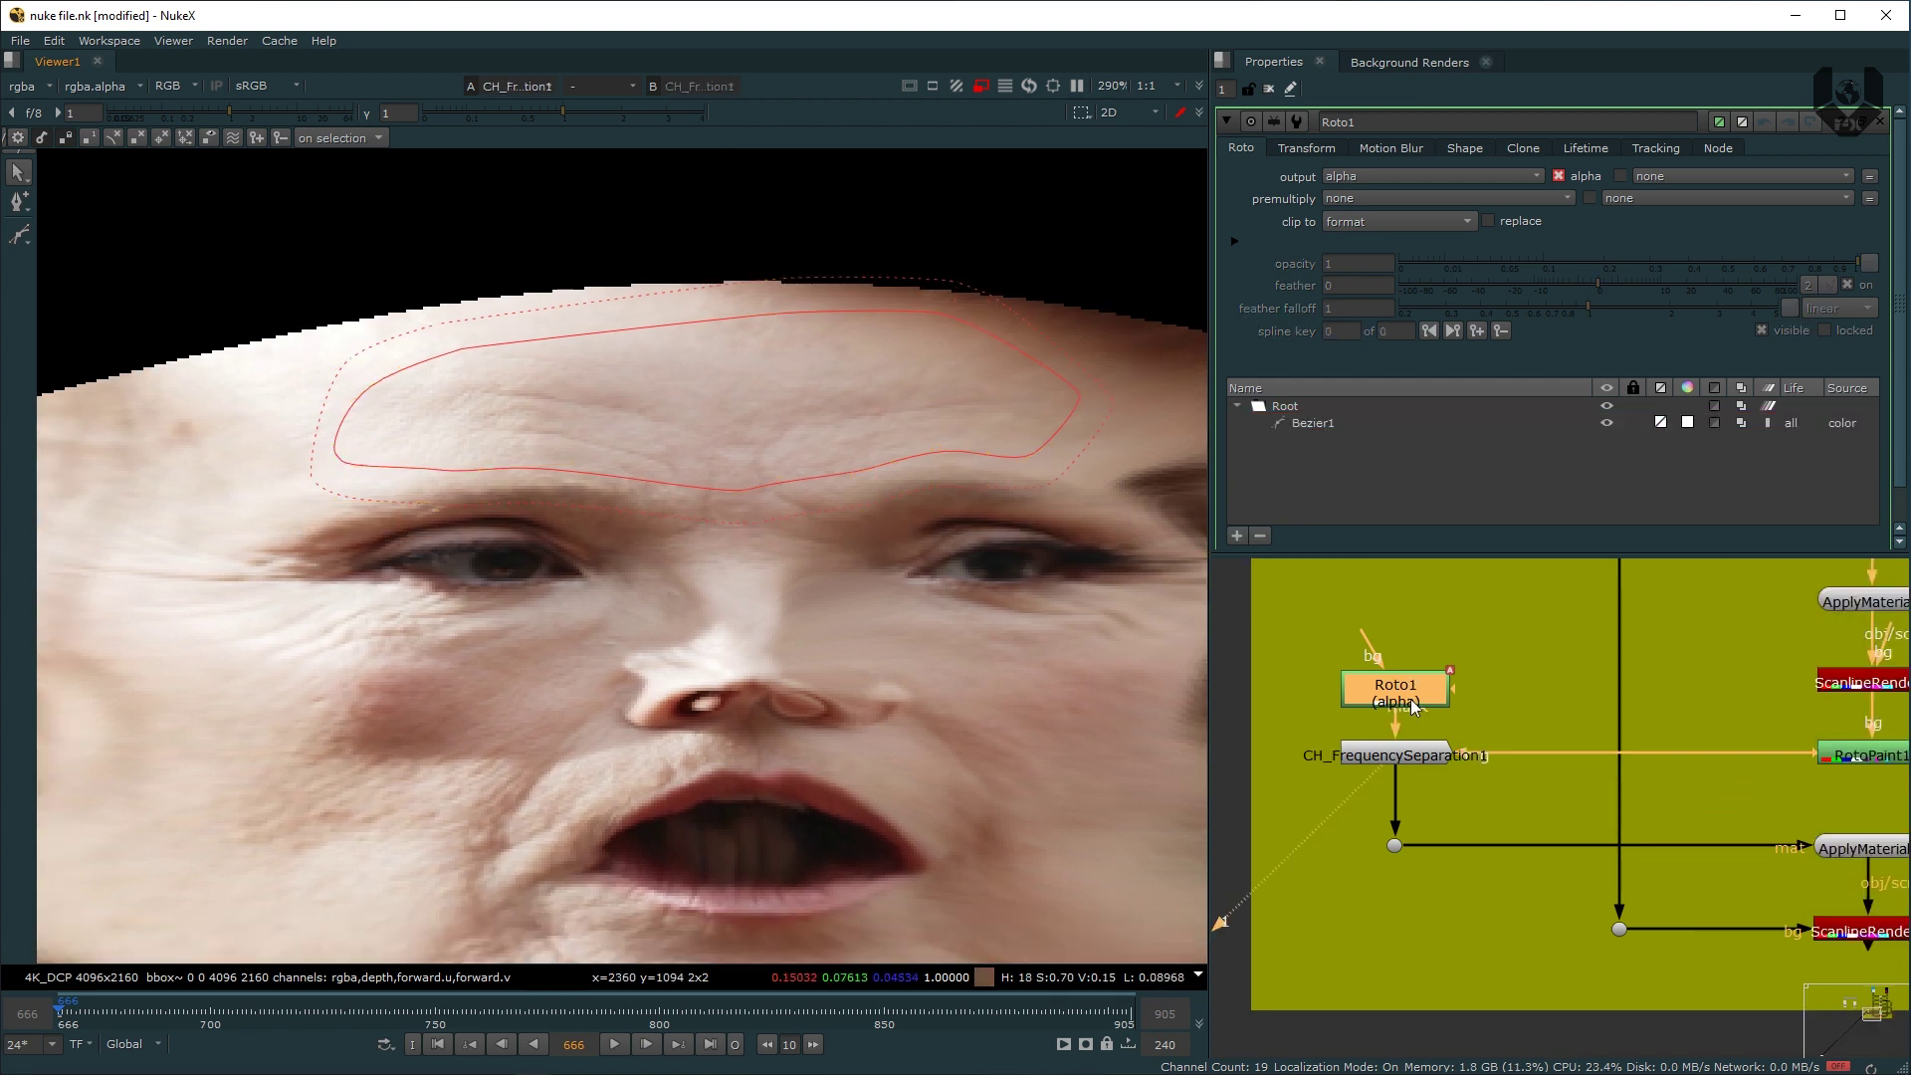
pyautogui.moveTo(1407, 704); pyautogui.dragTo(1481, 713, button='middle')
# Step: Set CH_FrequencySeparation1's blur to 8.6 and detail to 3.1
pyautogui.doubleClick(1471, 774)
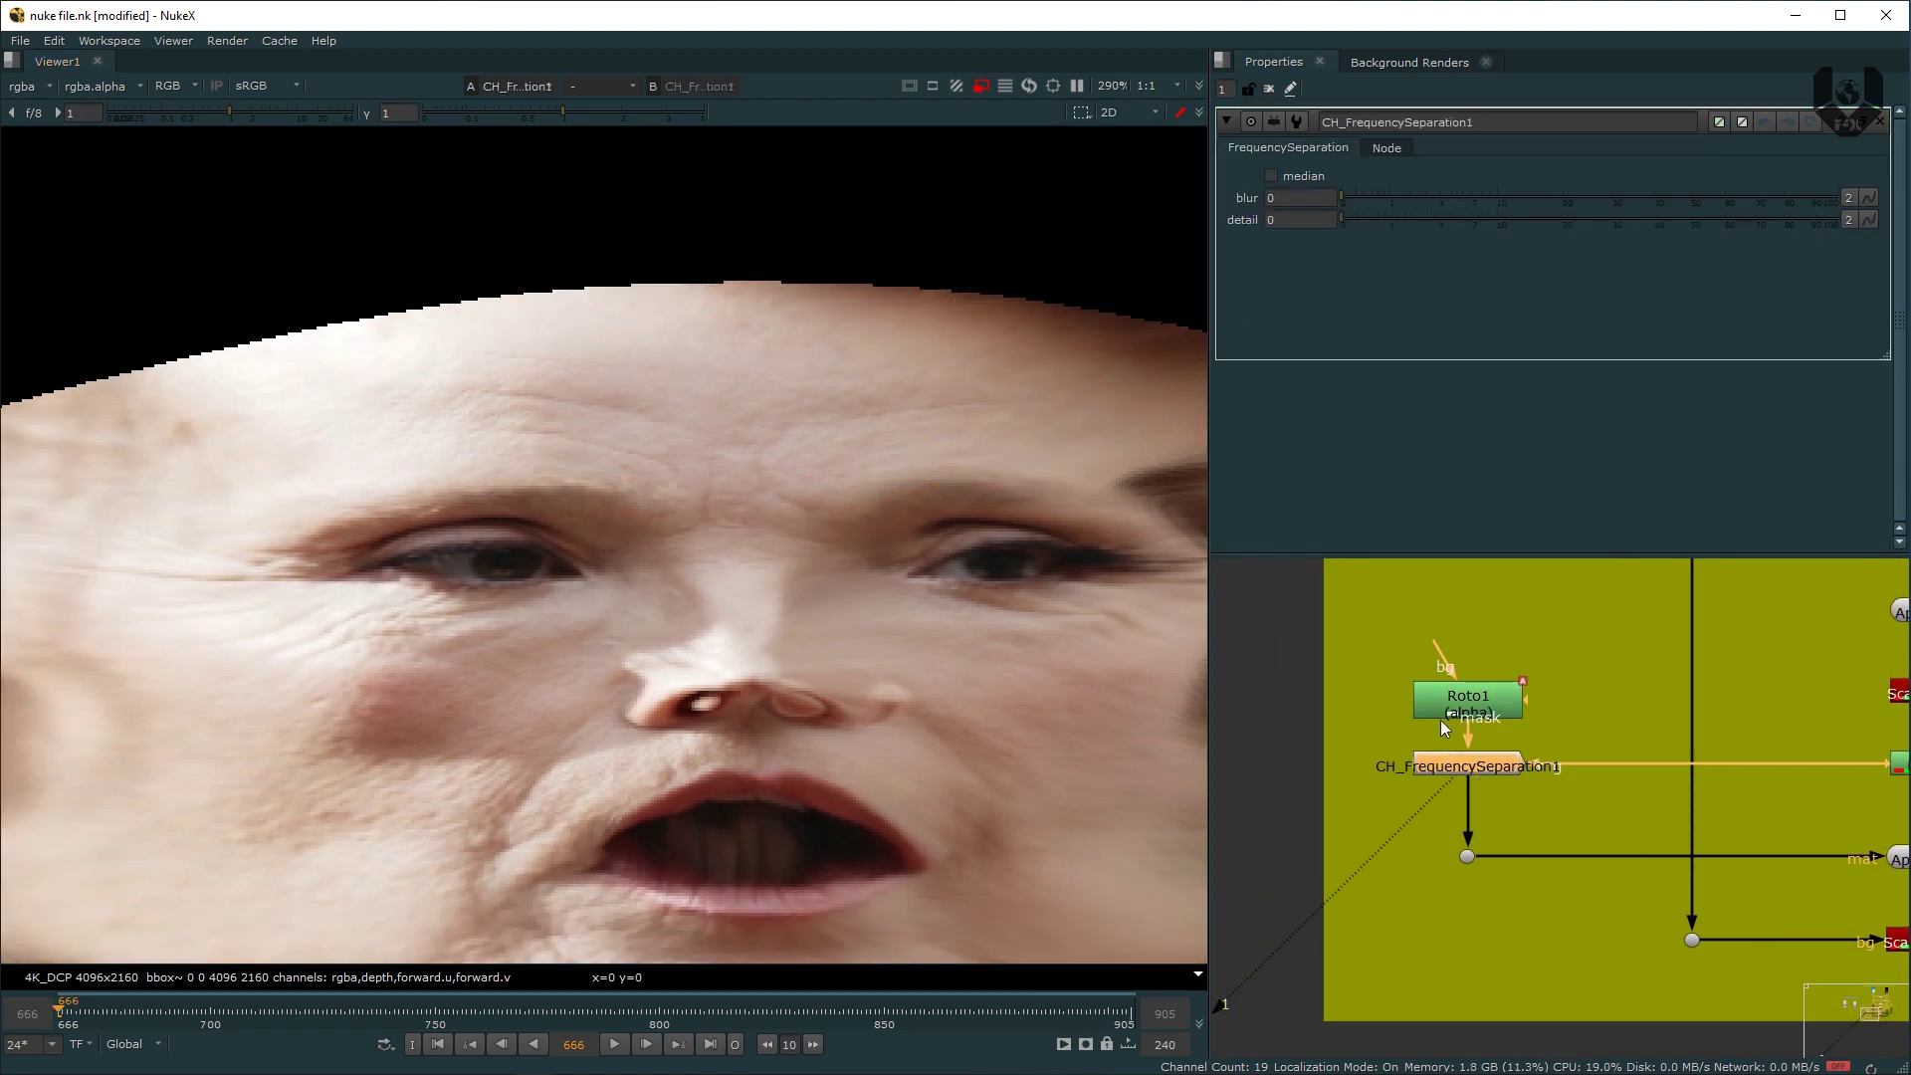
pyautogui.click(1417, 197)
pyautogui.click(1471, 197)
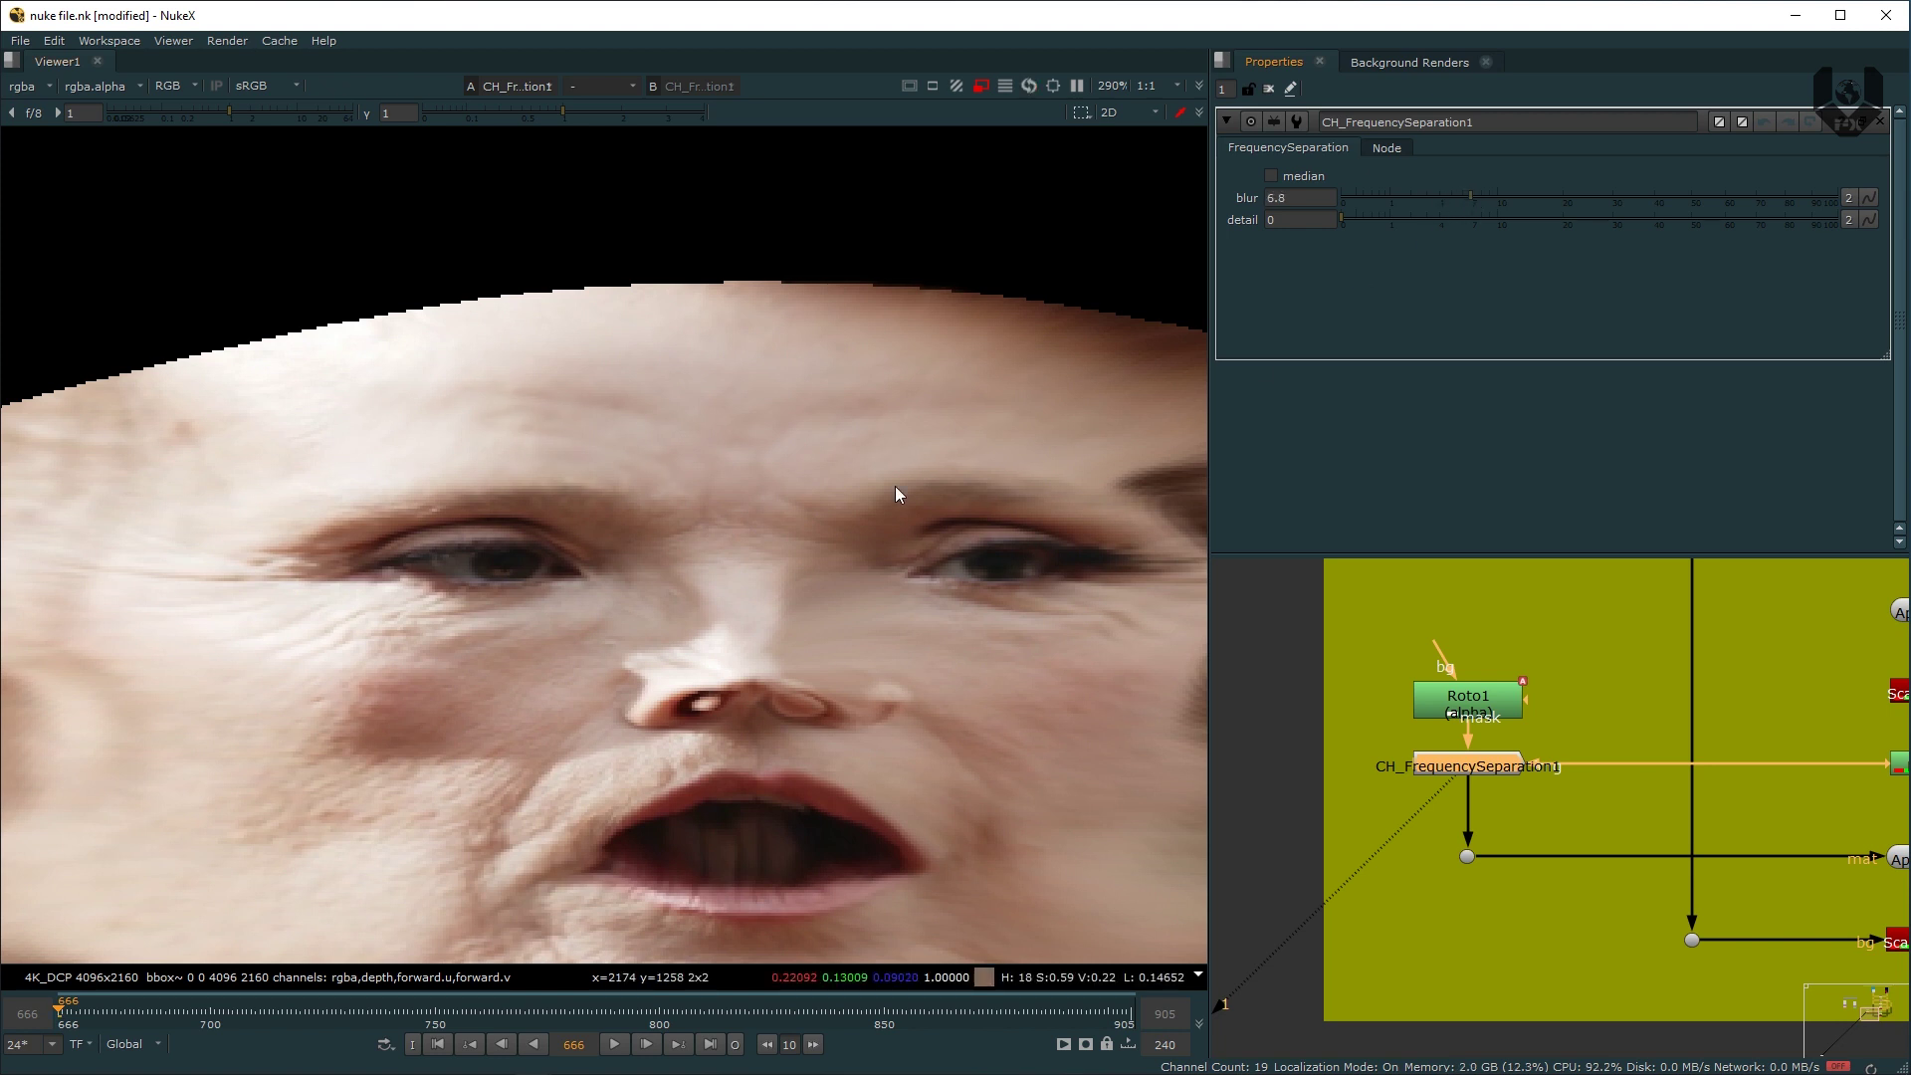
pyautogui.moveTo(1476, 195); pyautogui.dragTo(1484, 195)
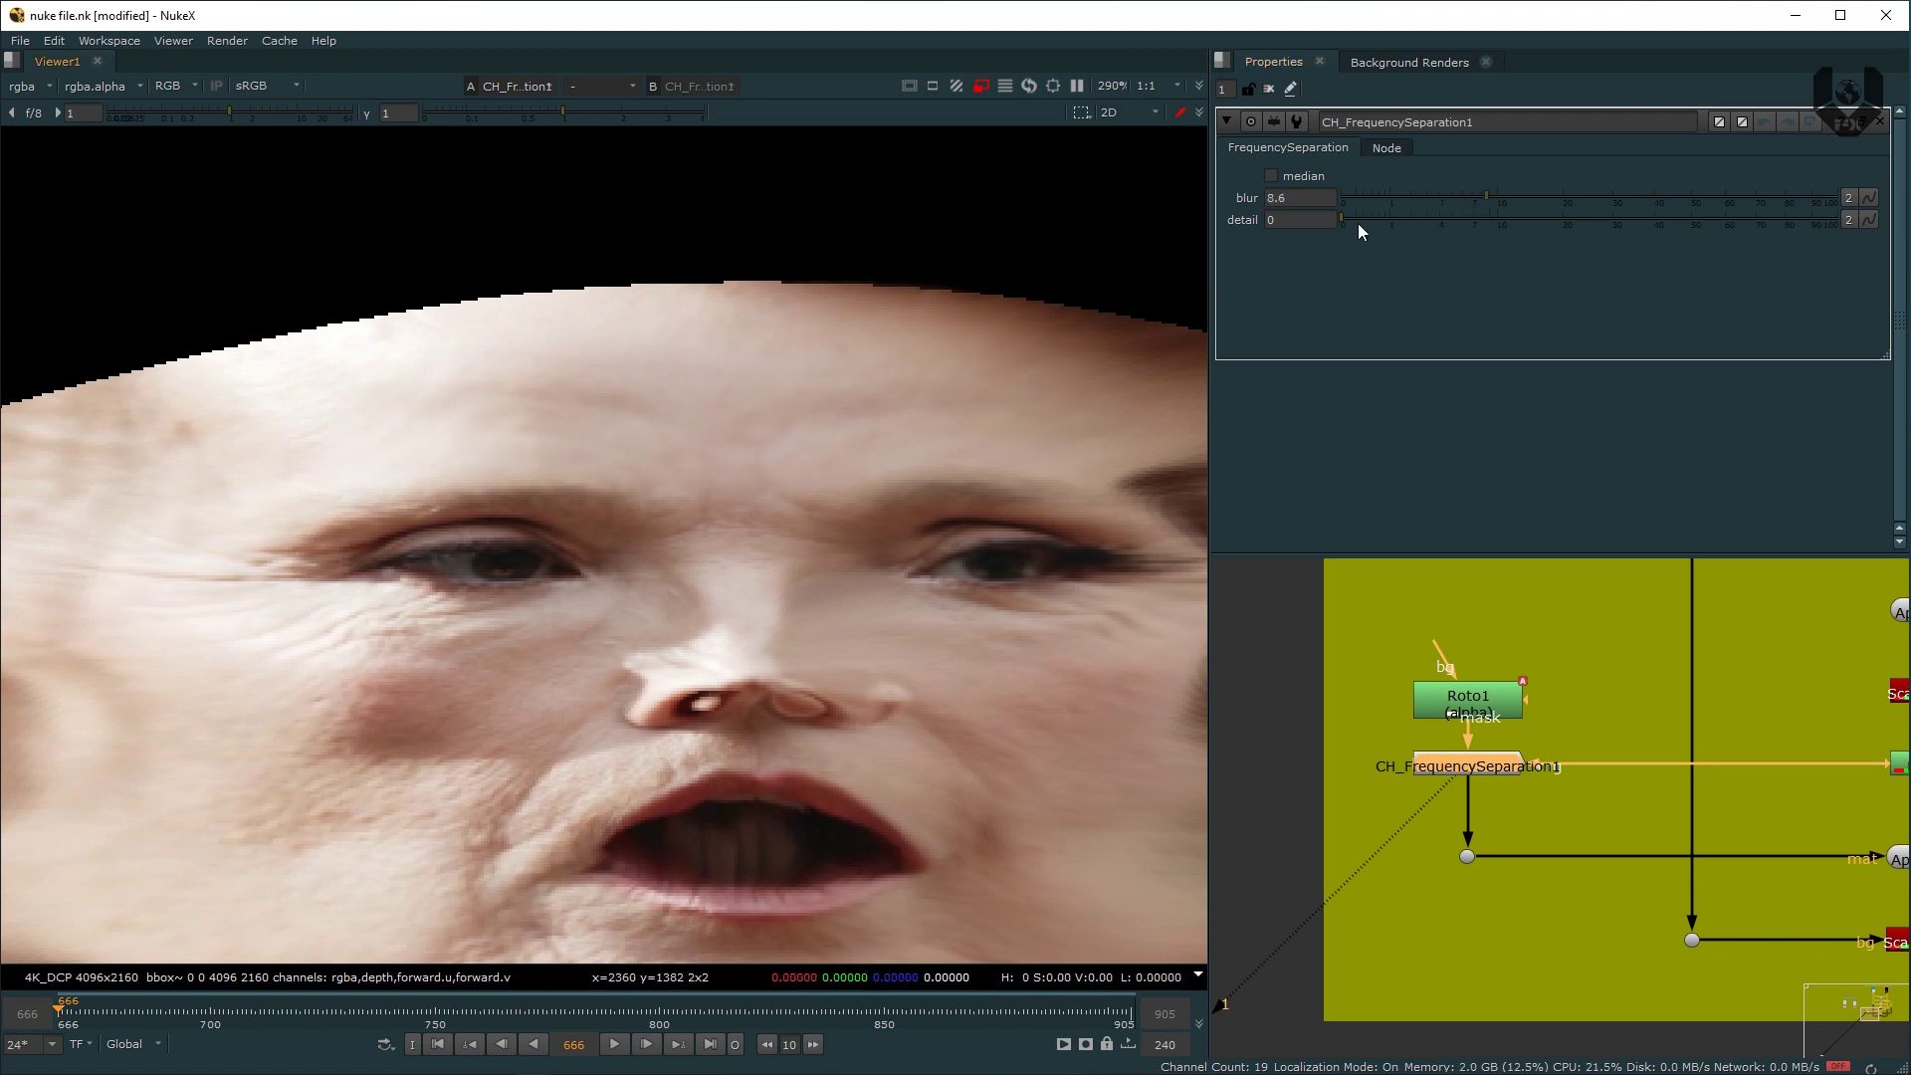
pyautogui.moveTo(1364, 221); pyautogui.dragTo(1430, 223)
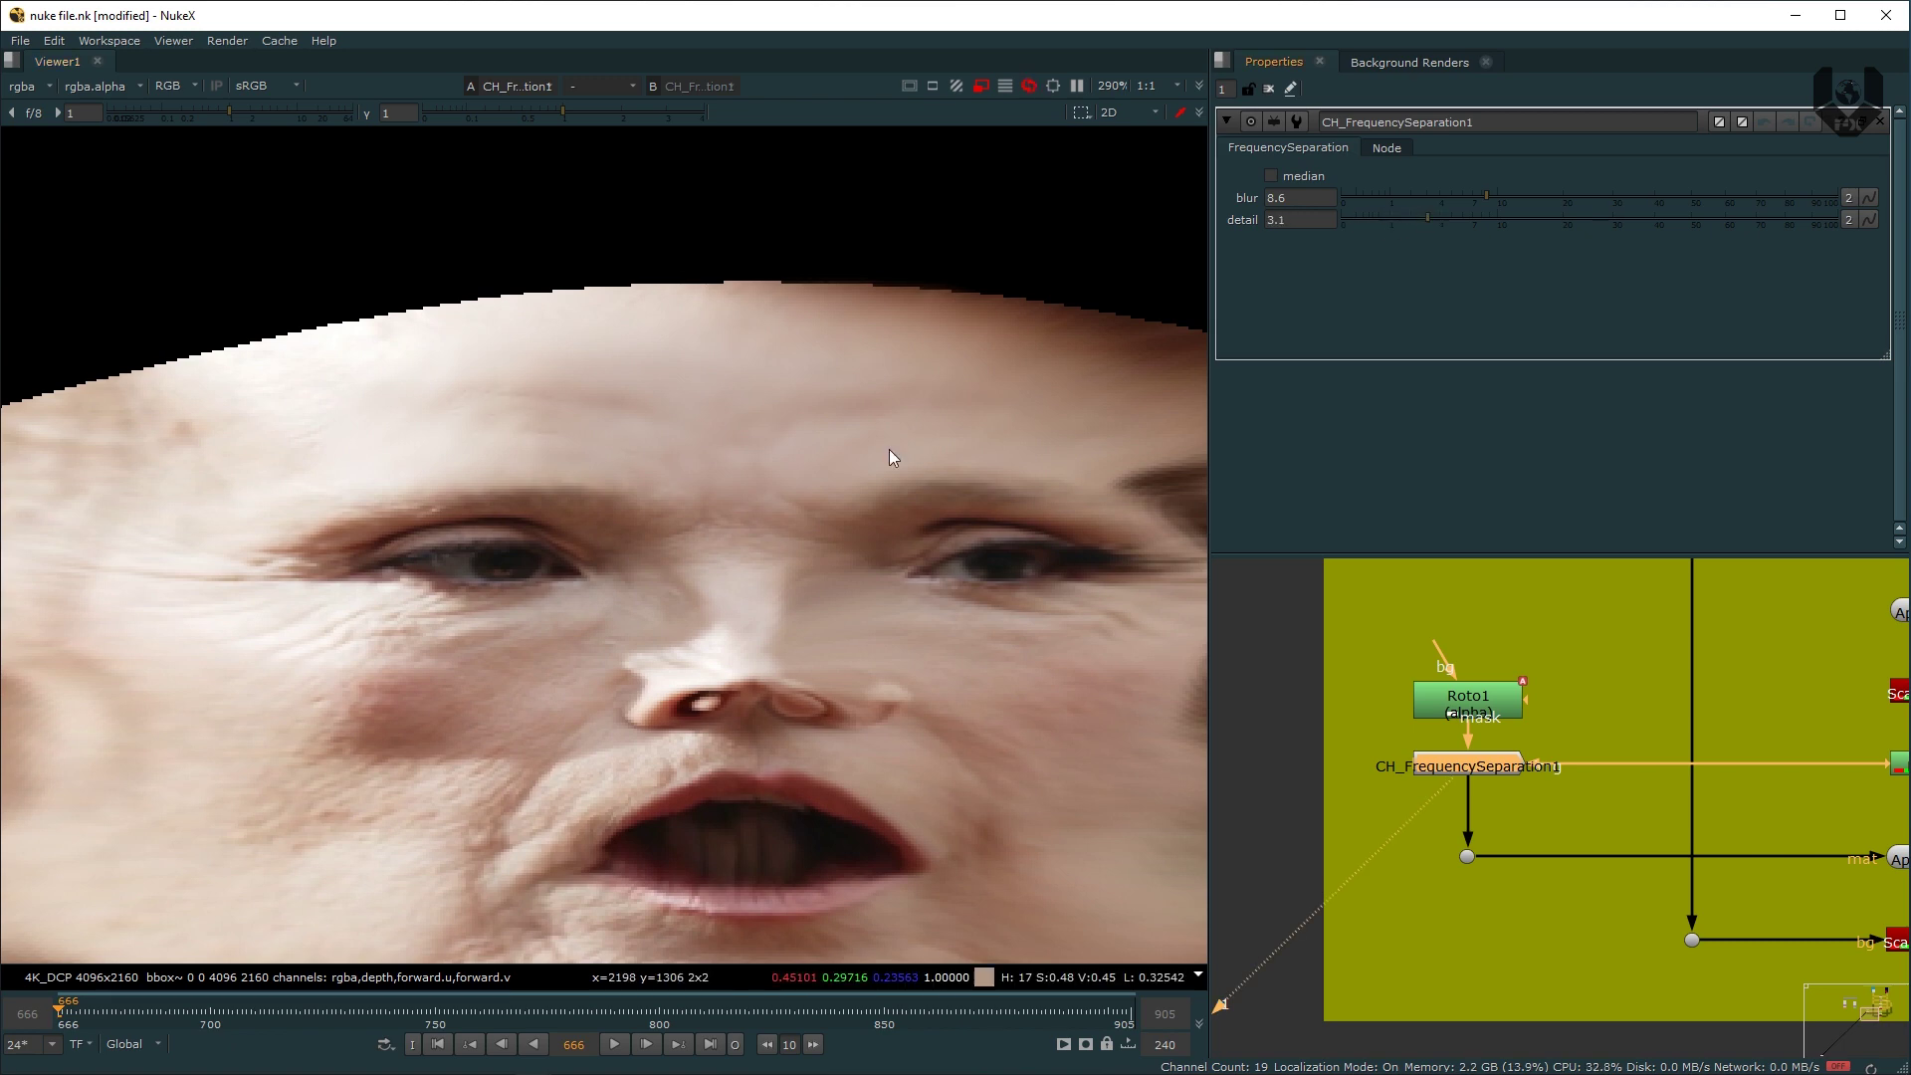
# Step: Turn off the viewer's proxy mode and inspect the smoothed forehead and brow area at full resolution
pyautogui.scroll(5, 492, 458)
pyautogui.click(981, 87)
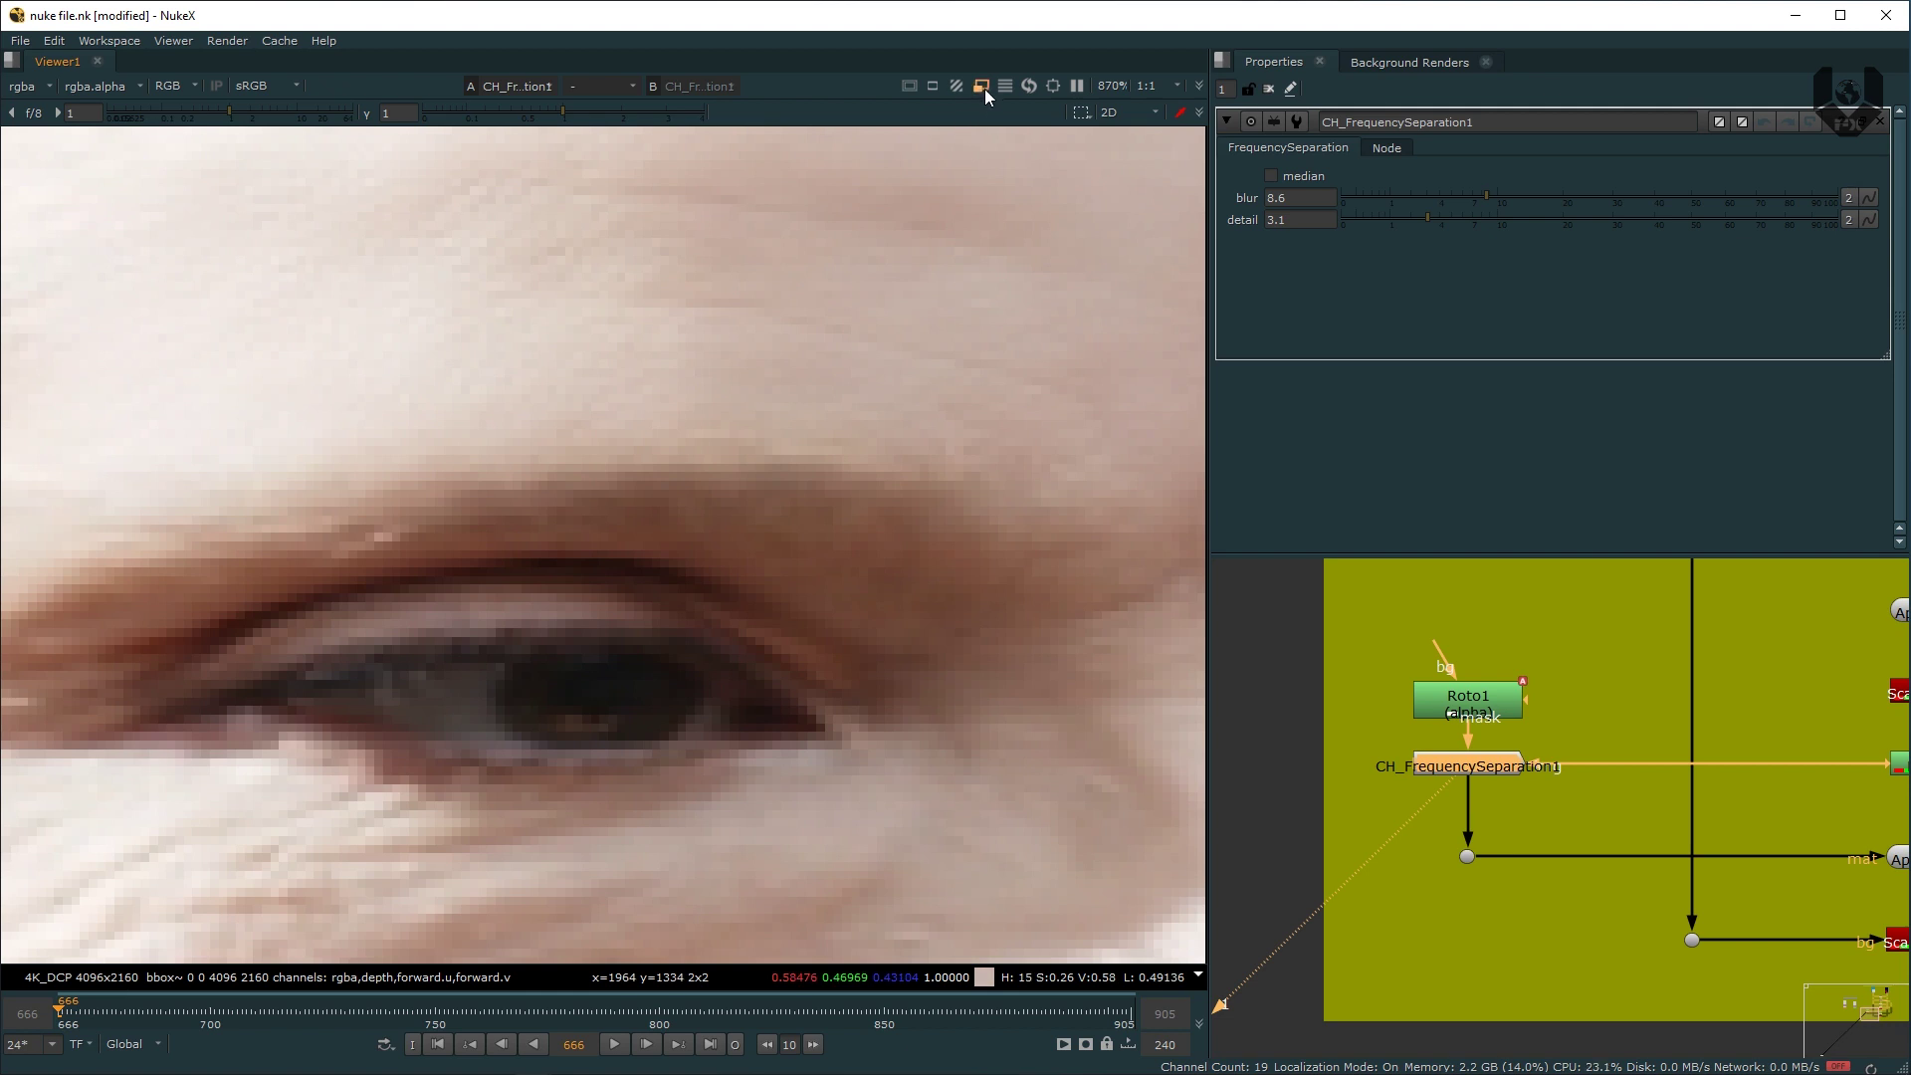
pyautogui.click(981, 87)
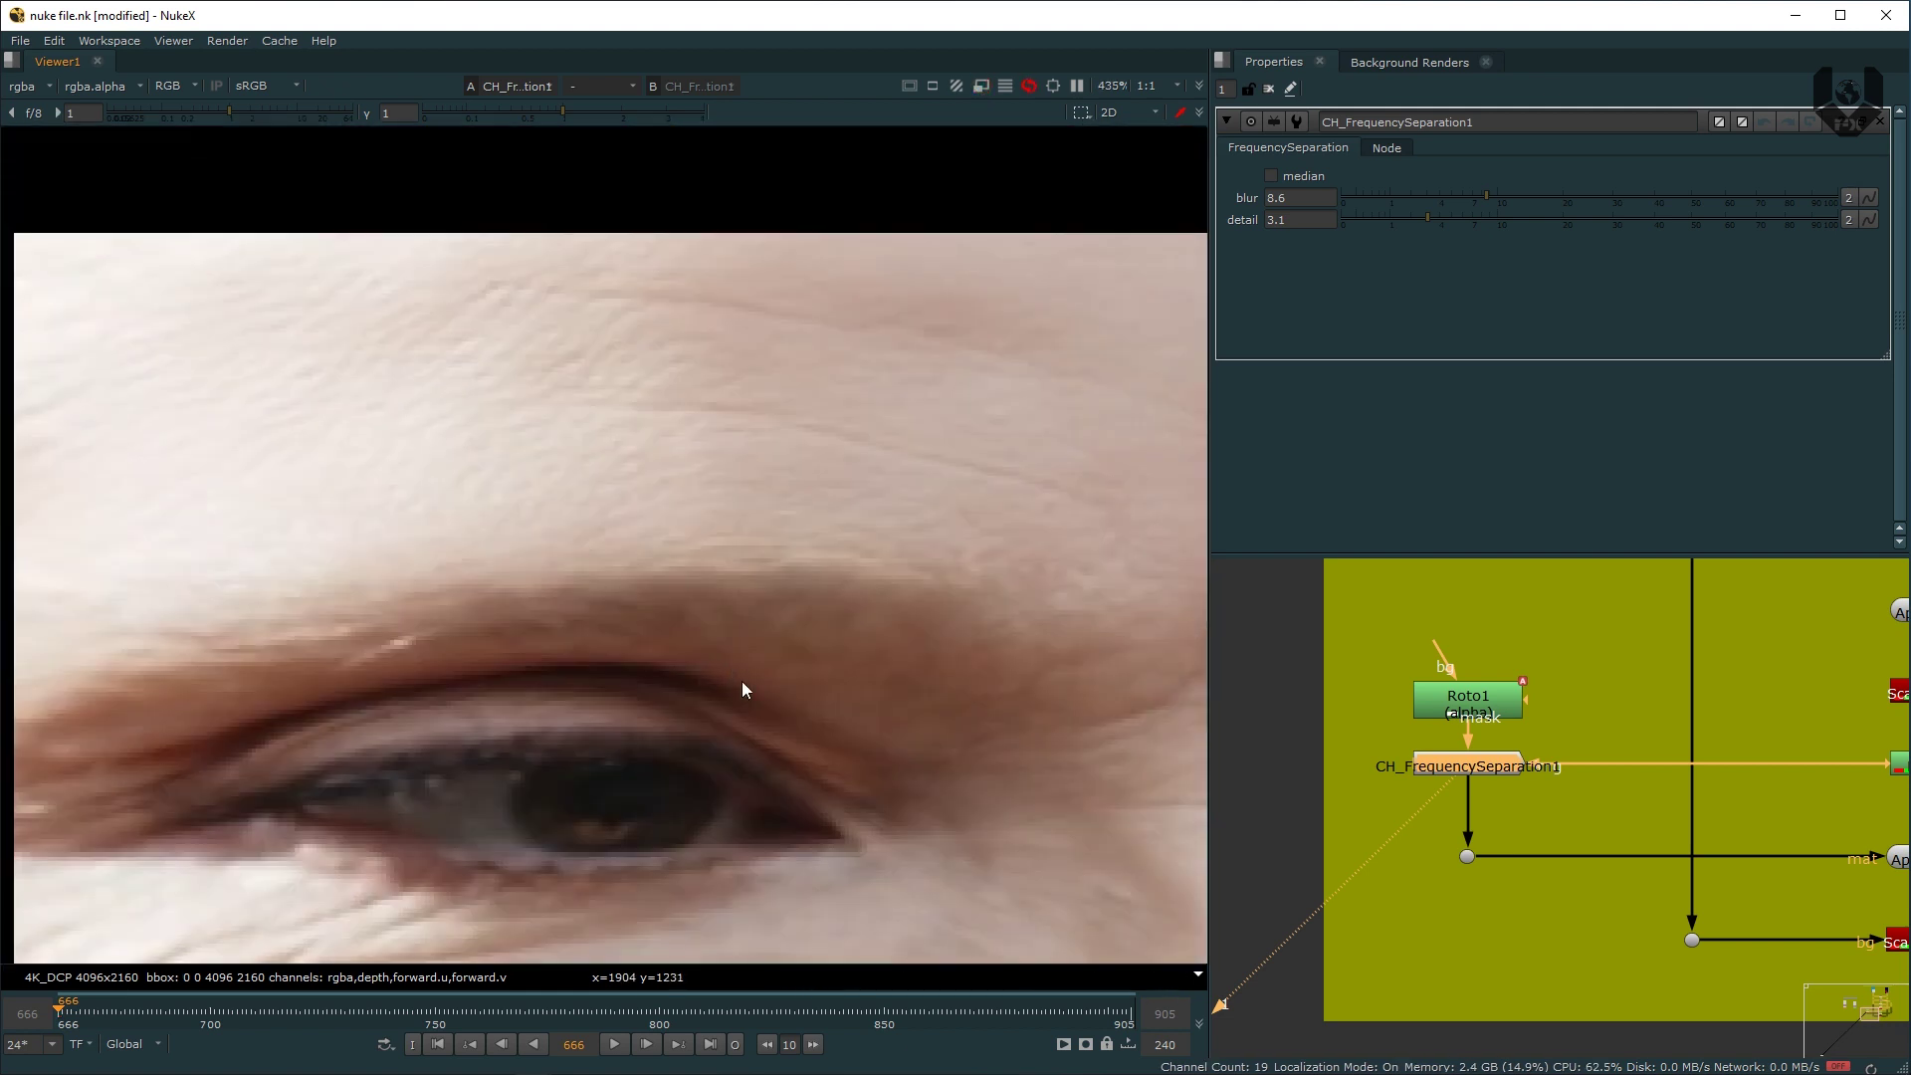
pyautogui.moveTo(742, 681); pyautogui.dragTo(743, 726, button='middle')
pyautogui.moveTo(928, 488); pyautogui.dragTo(720, 550, button='middle')
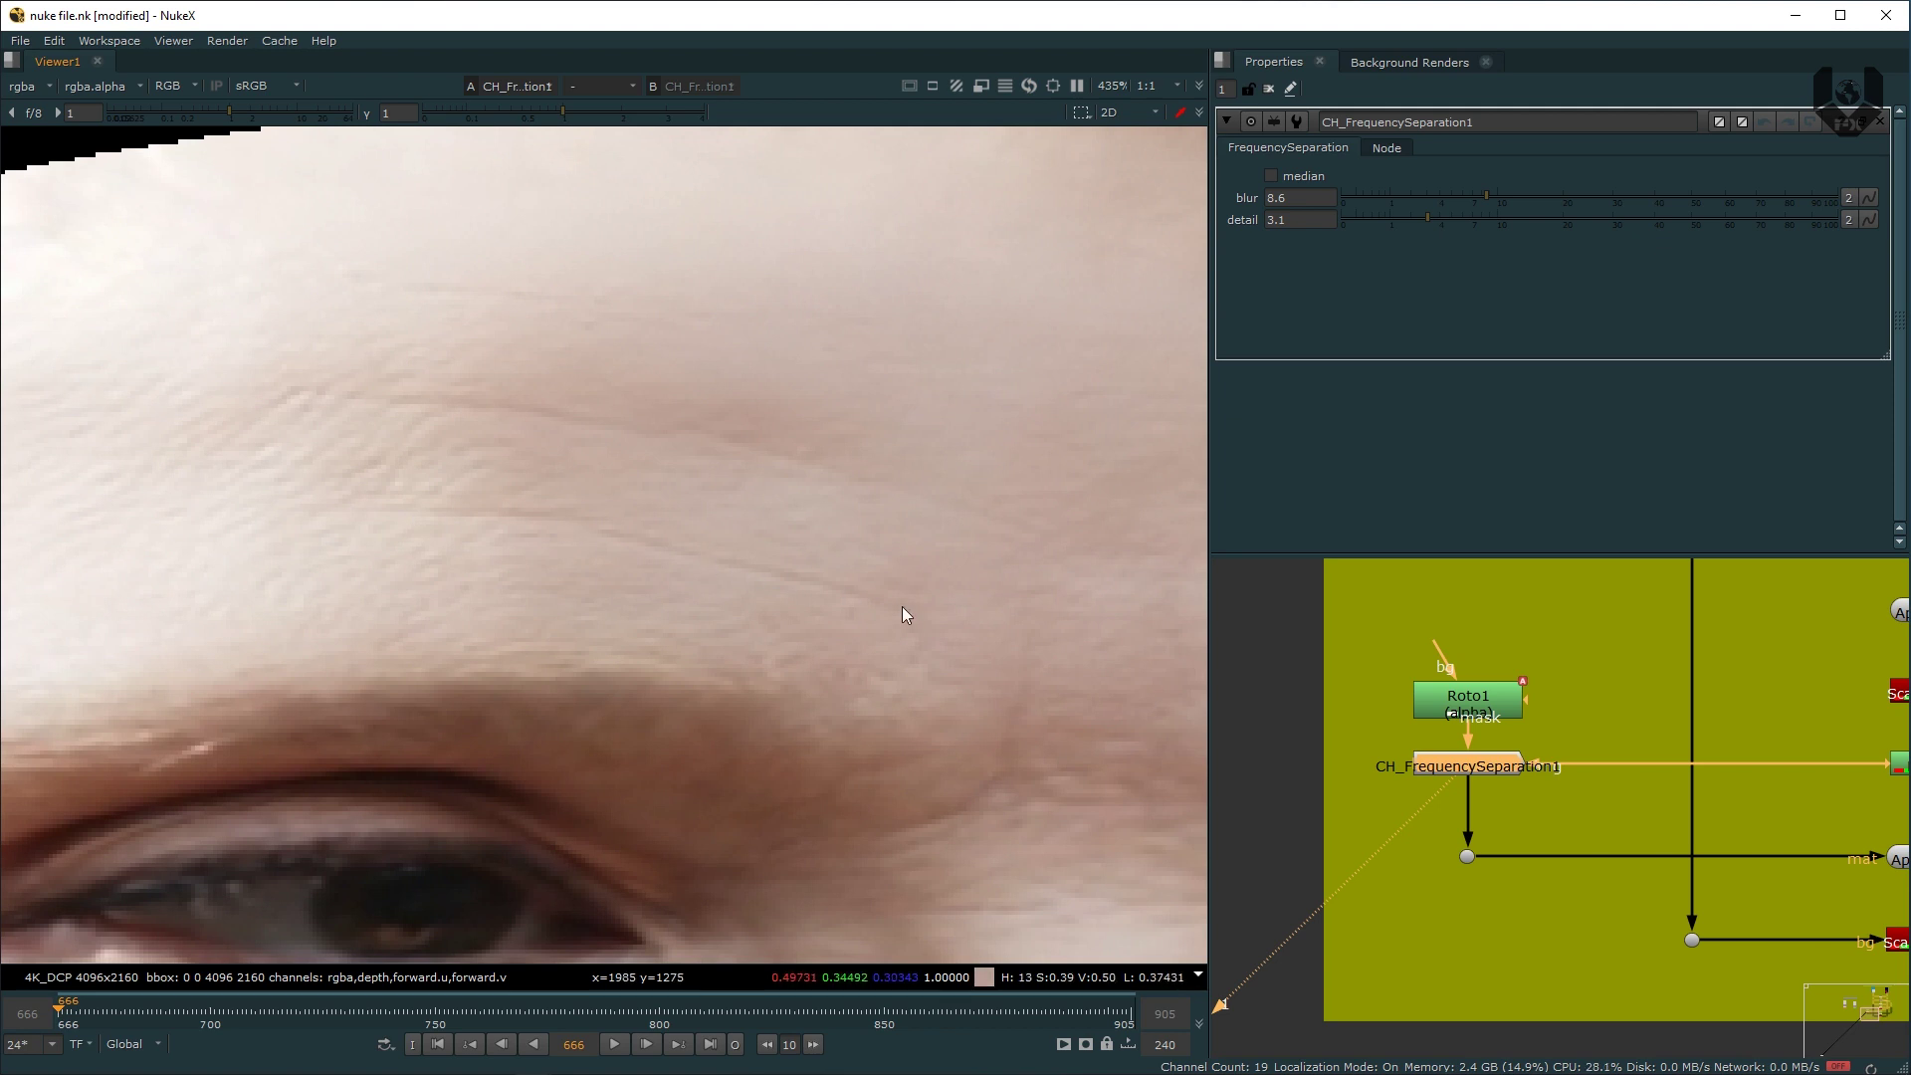
pyautogui.moveTo(902, 606); pyautogui.dragTo(810, 611, button='middle')
pyautogui.moveTo(904, 683); pyautogui.dragTo(846, 540, button='middle')
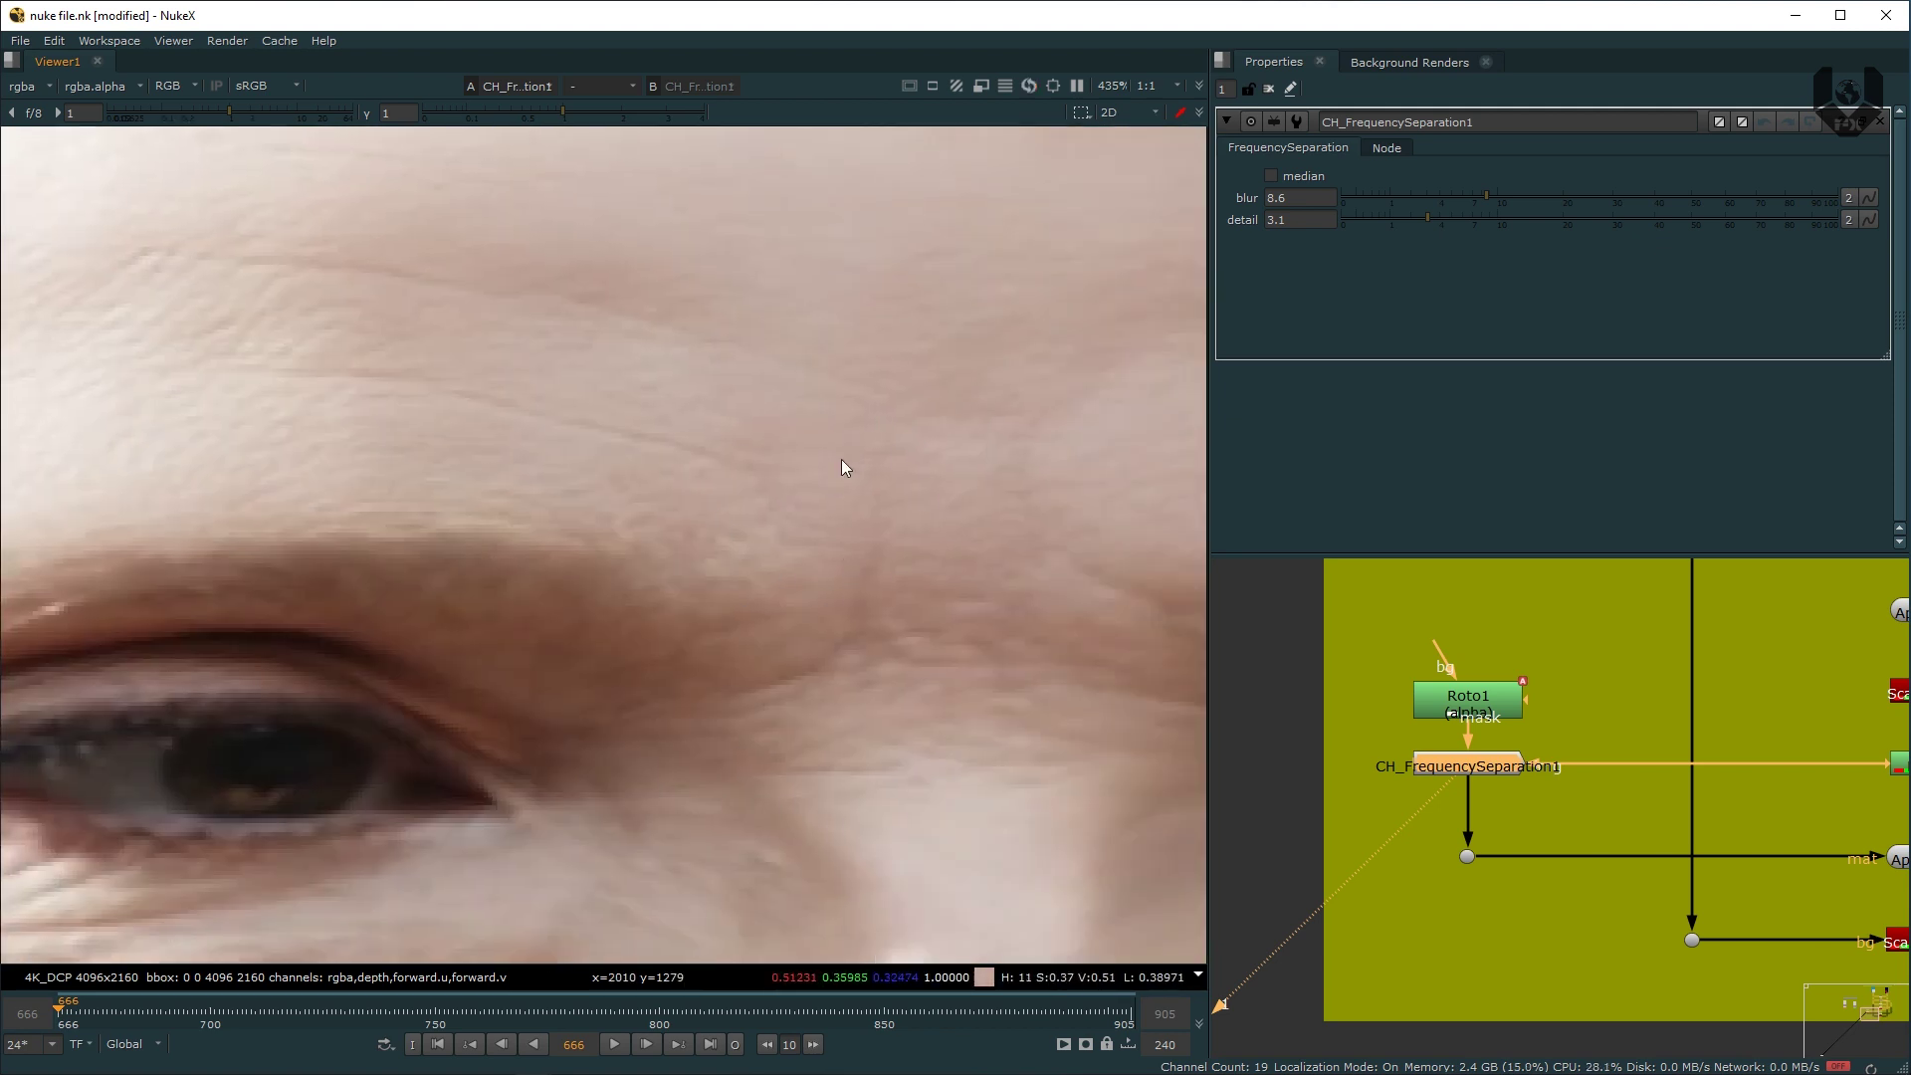
pyautogui.scroll(-5, 840, 468)
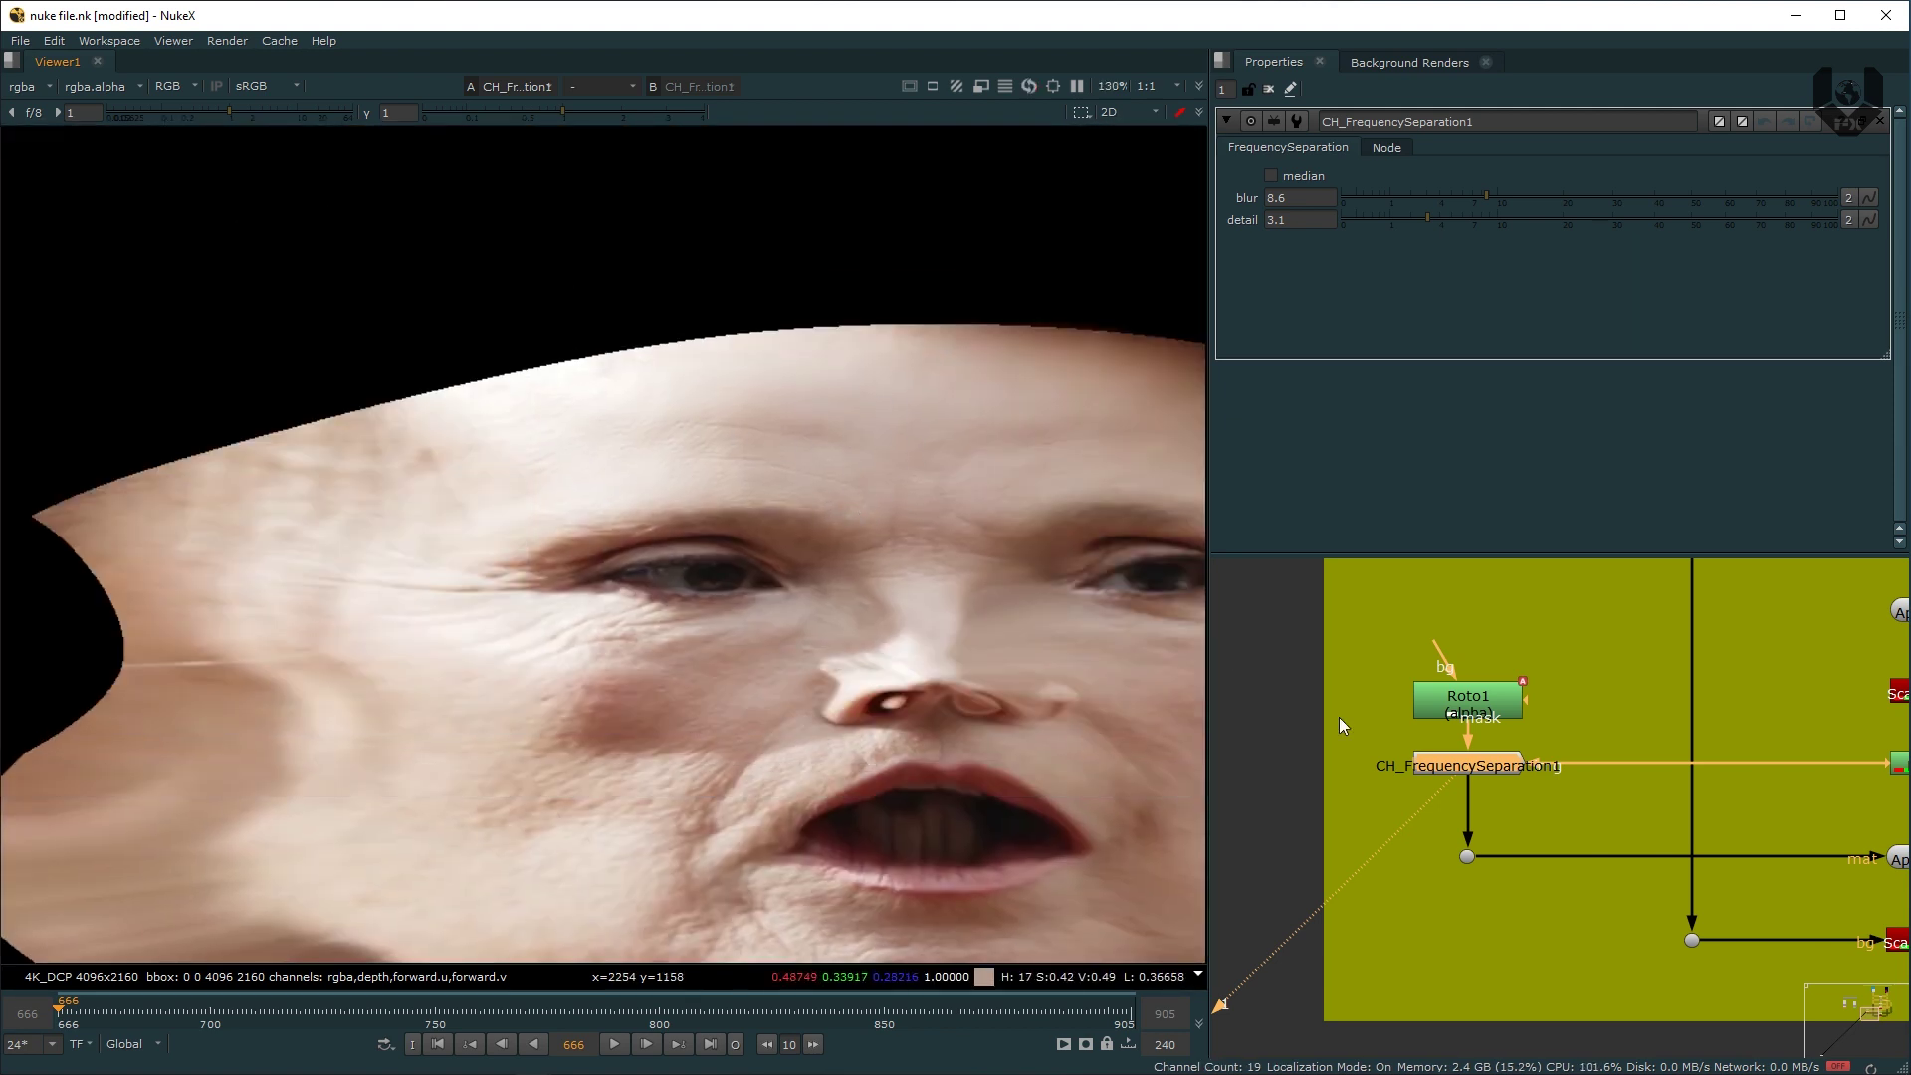
# Step: Disable CH_FrequencySeparation1 and compare the forehead and eye area with and without its smoothing
pyautogui.press('d')
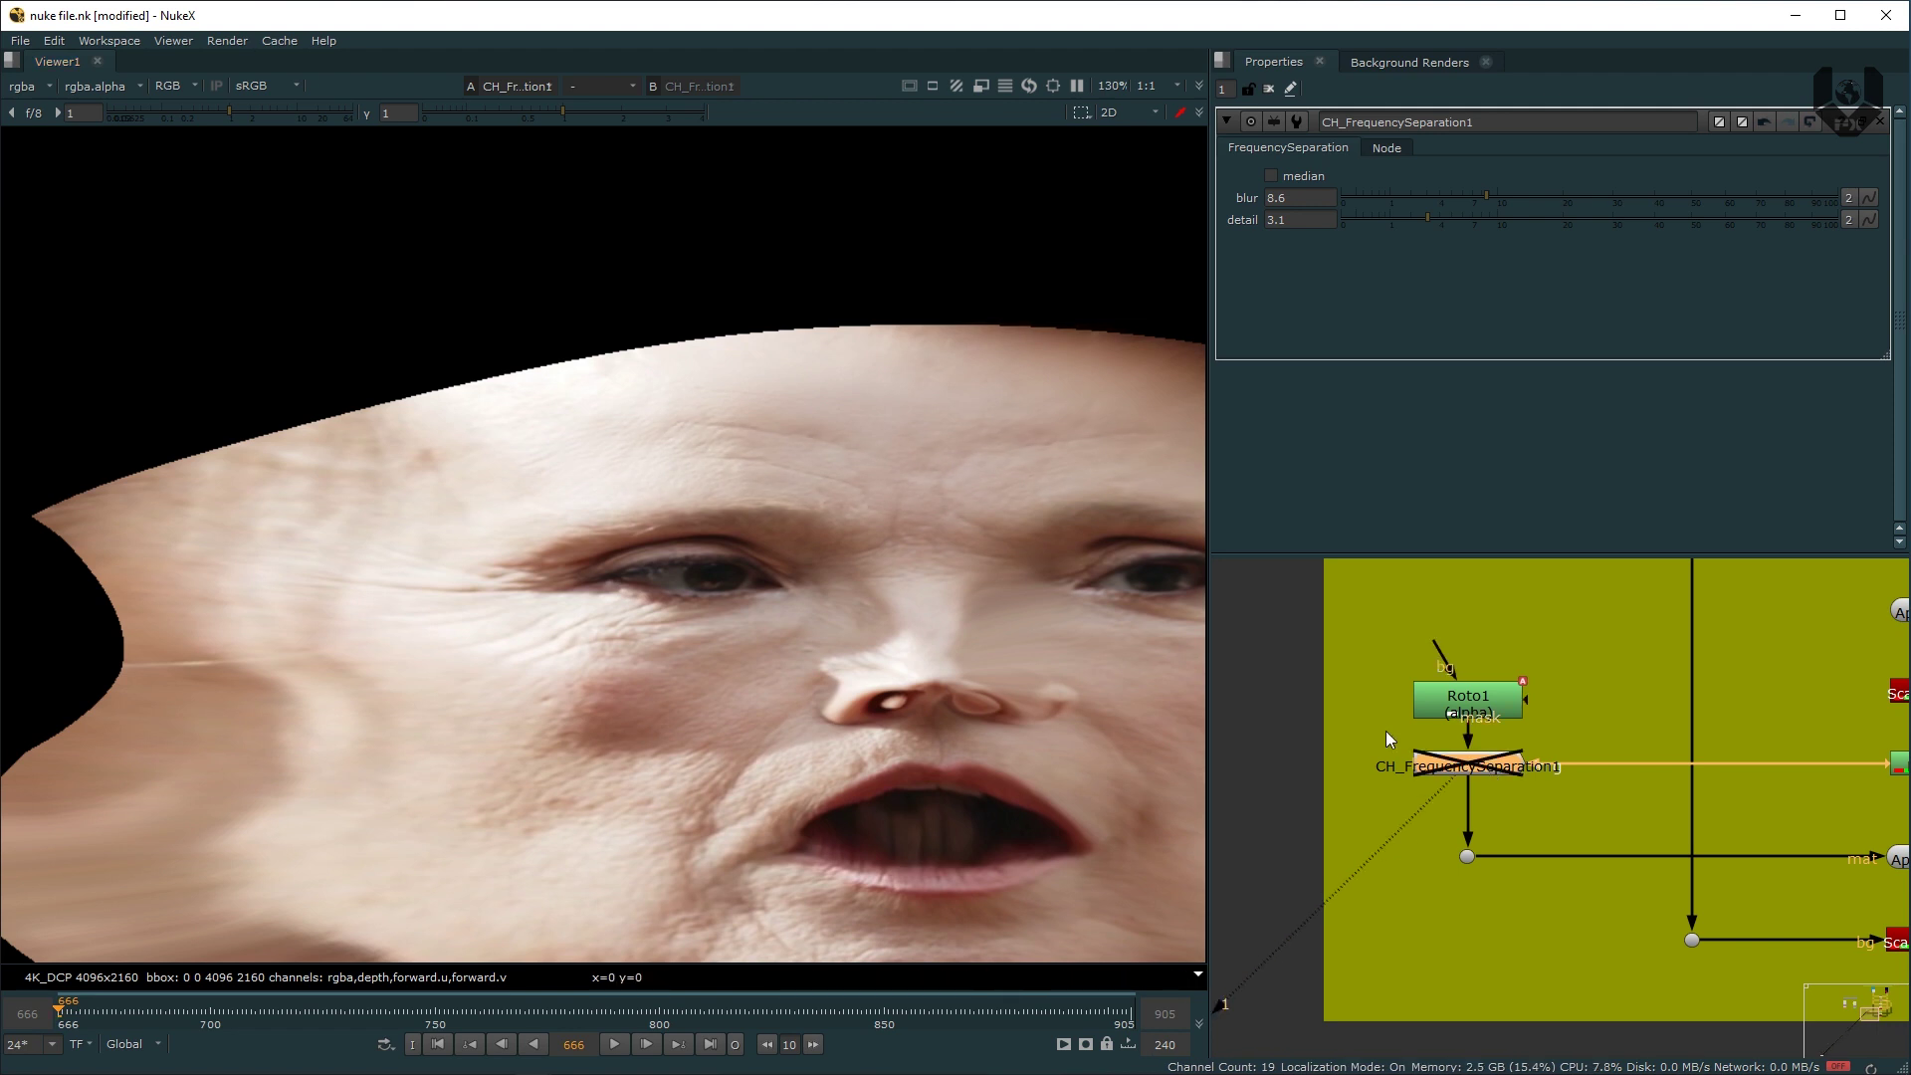
pyautogui.scroll(1, 881, 450)
pyautogui.scroll(4, 881, 450)
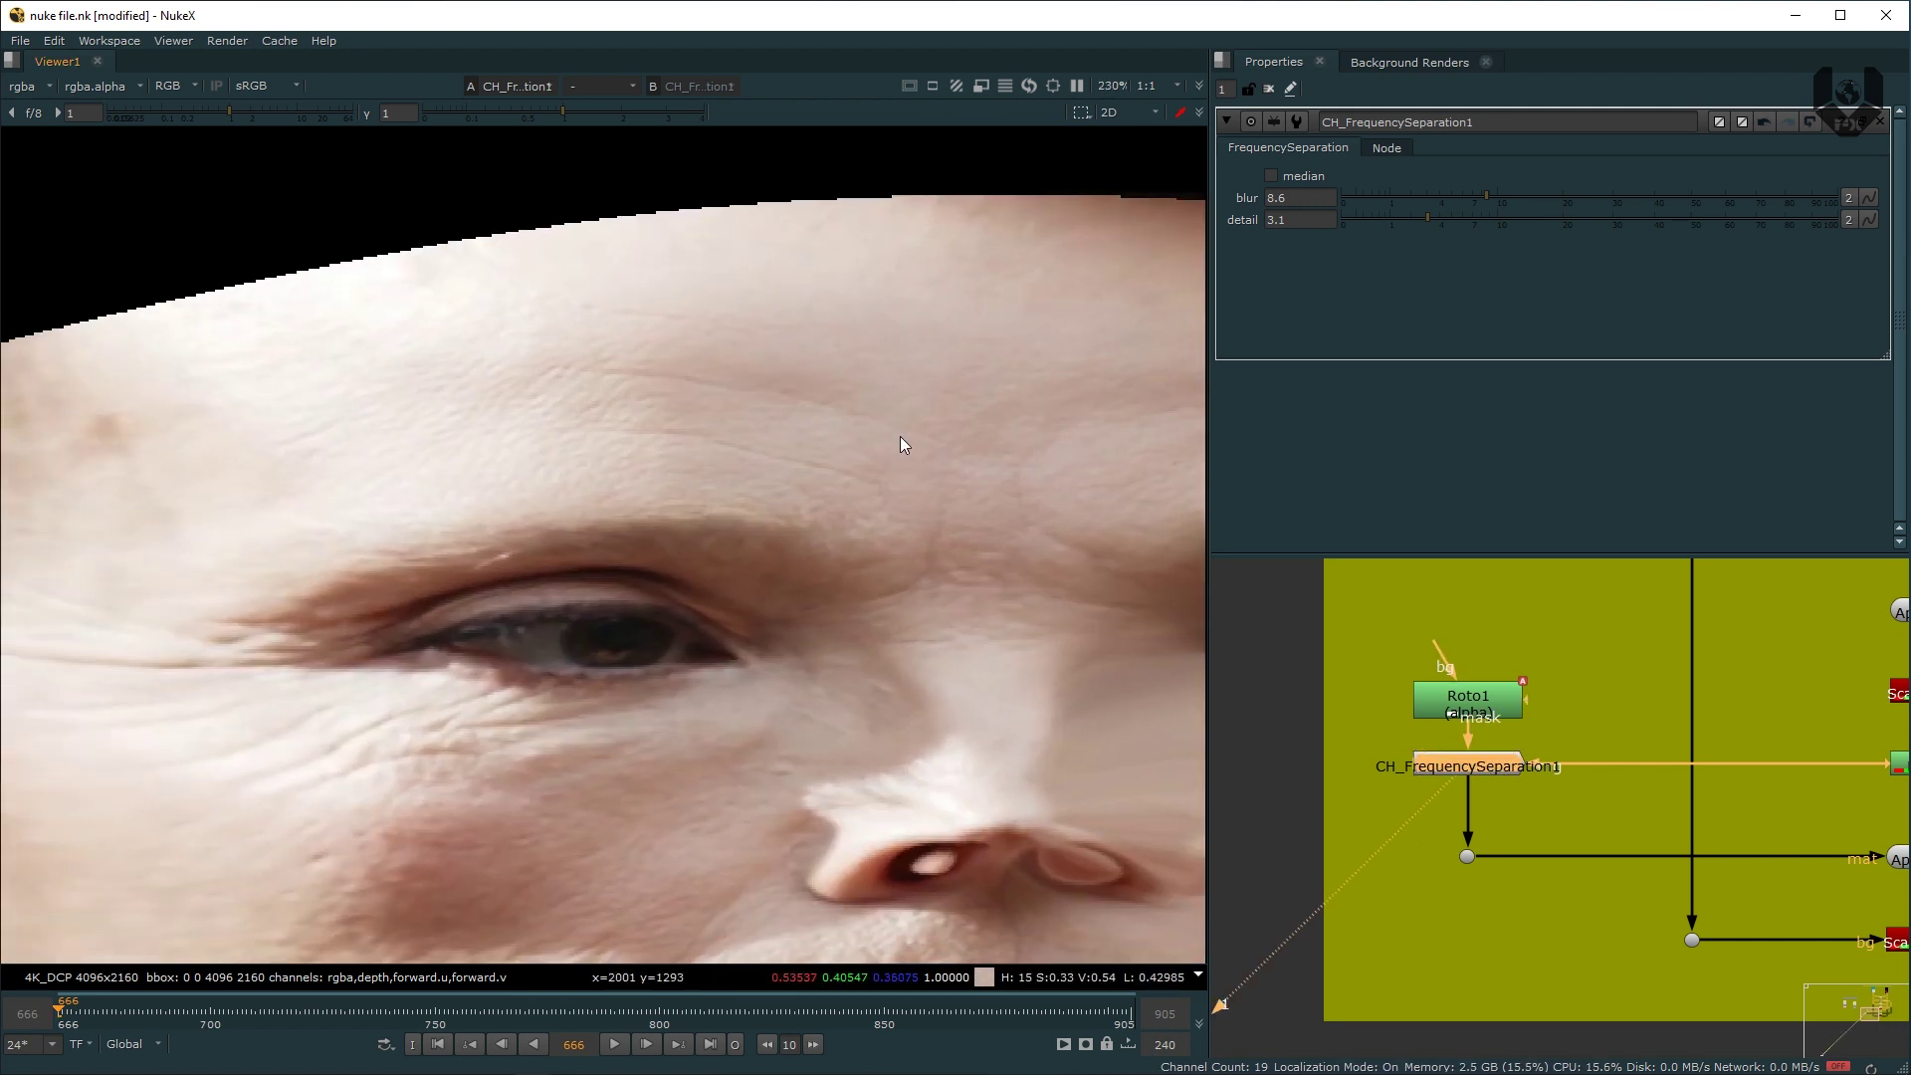
pyautogui.moveTo(1482, 761); pyautogui.dragTo(1384, 762, button='middle')
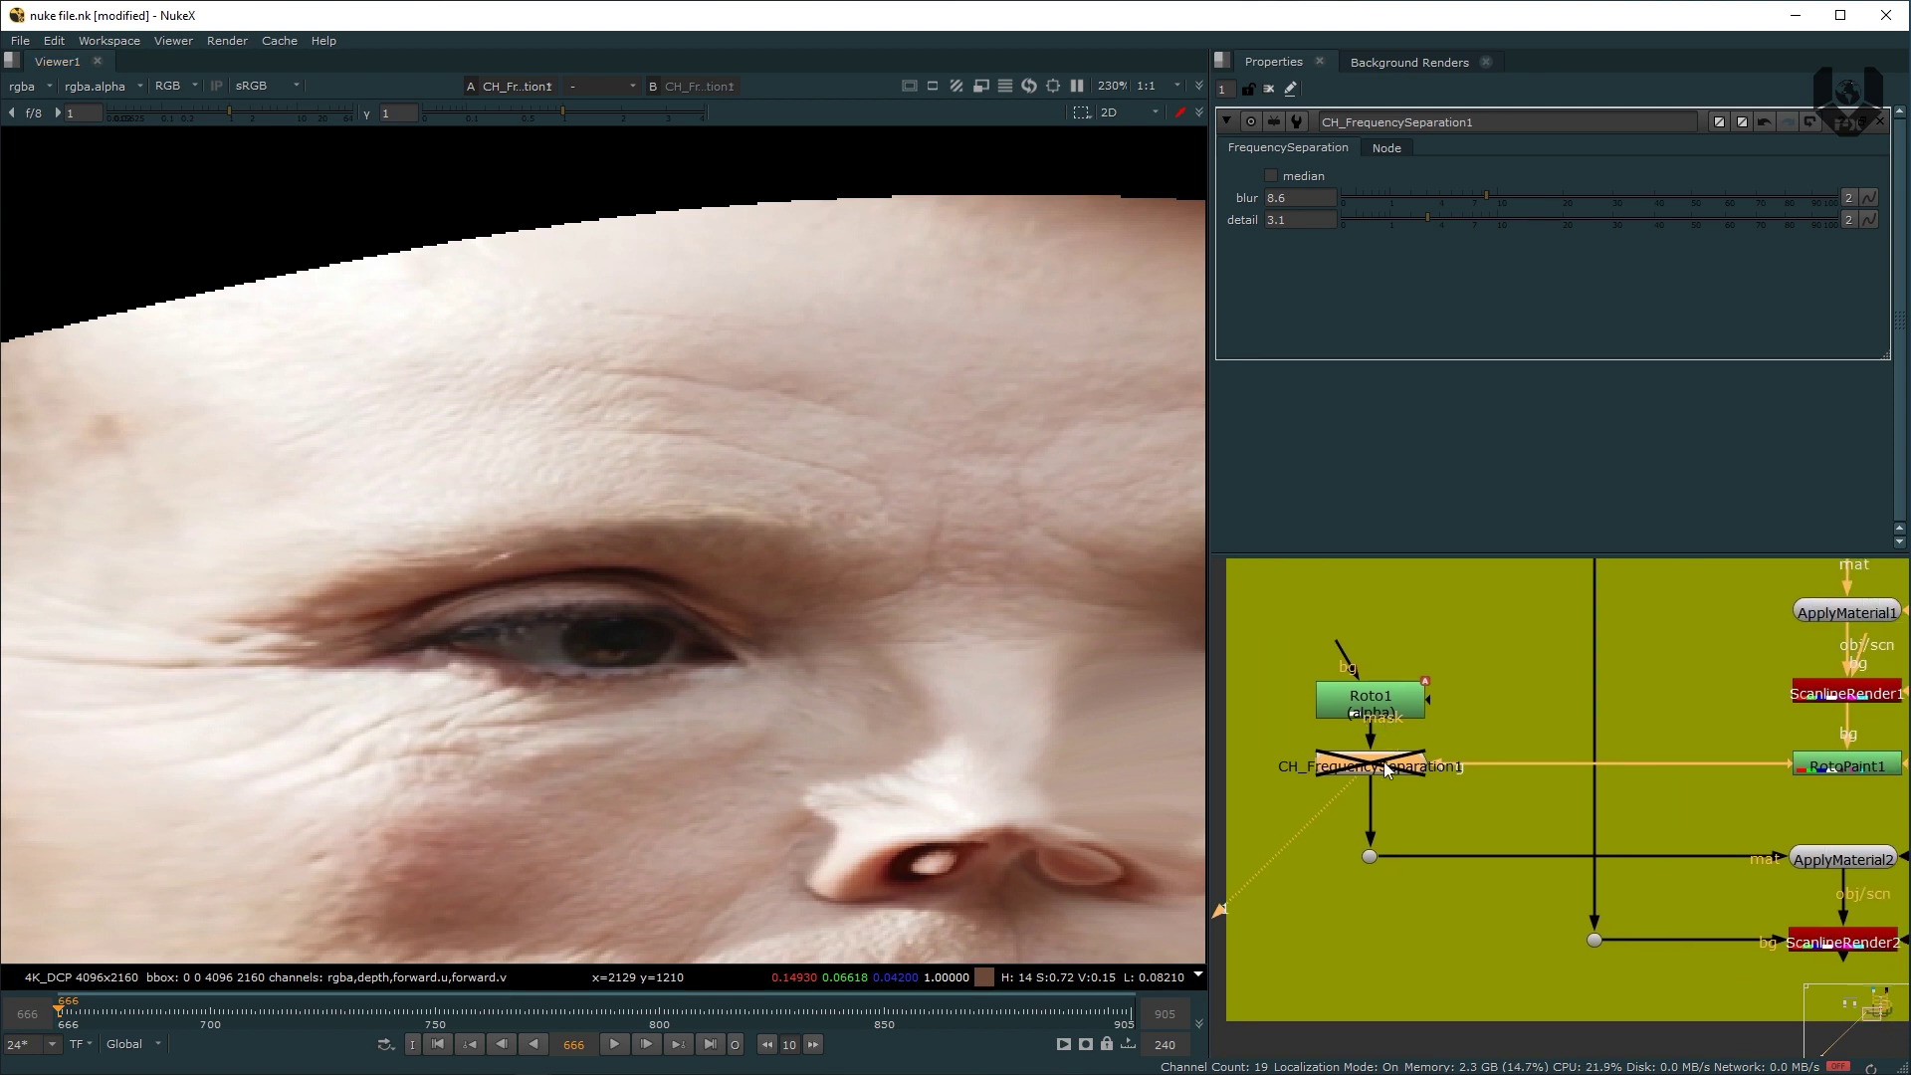
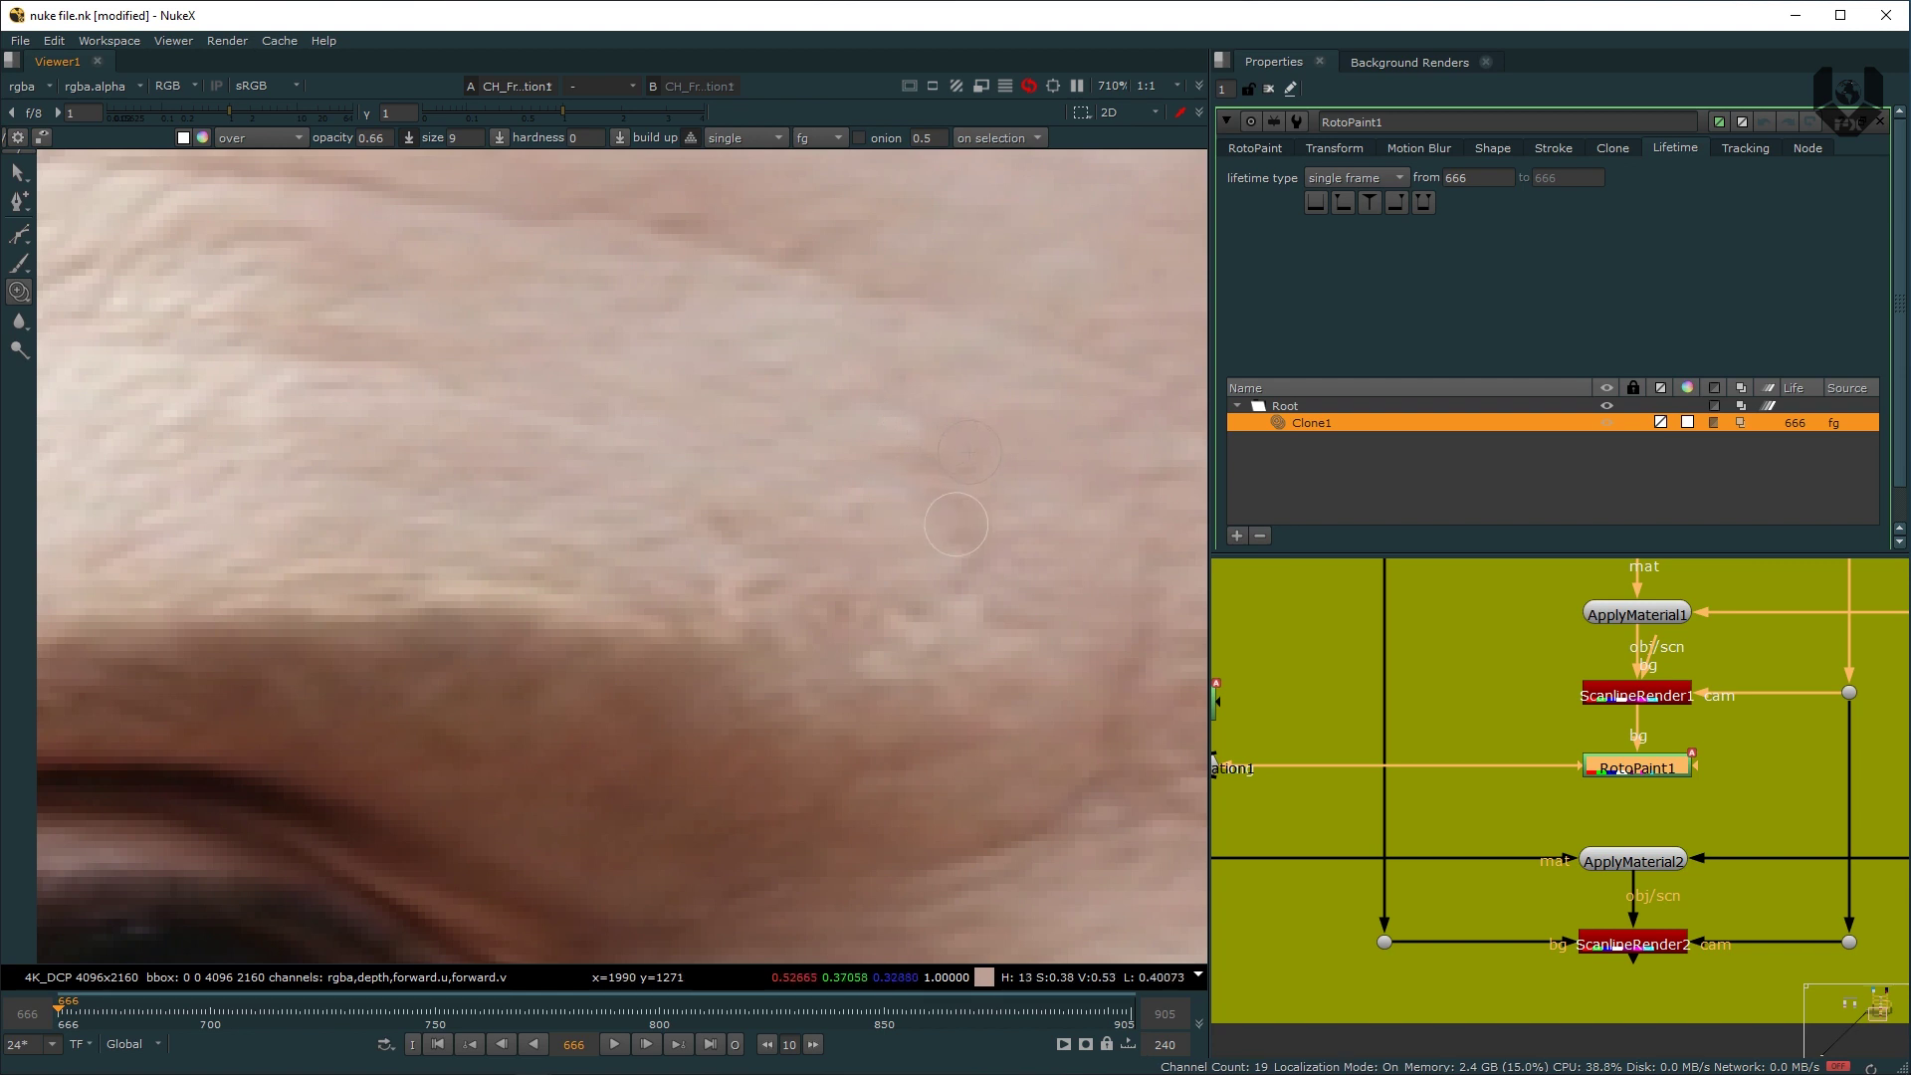
# Step: Clone clean skin in RotoPaint1 over the forehead wrinkles and crow's feet at 0.66 opacity with single-frame lifetime
pyautogui.moveTo(603, 381); pyautogui.dragTo(882, 506, button='middle')
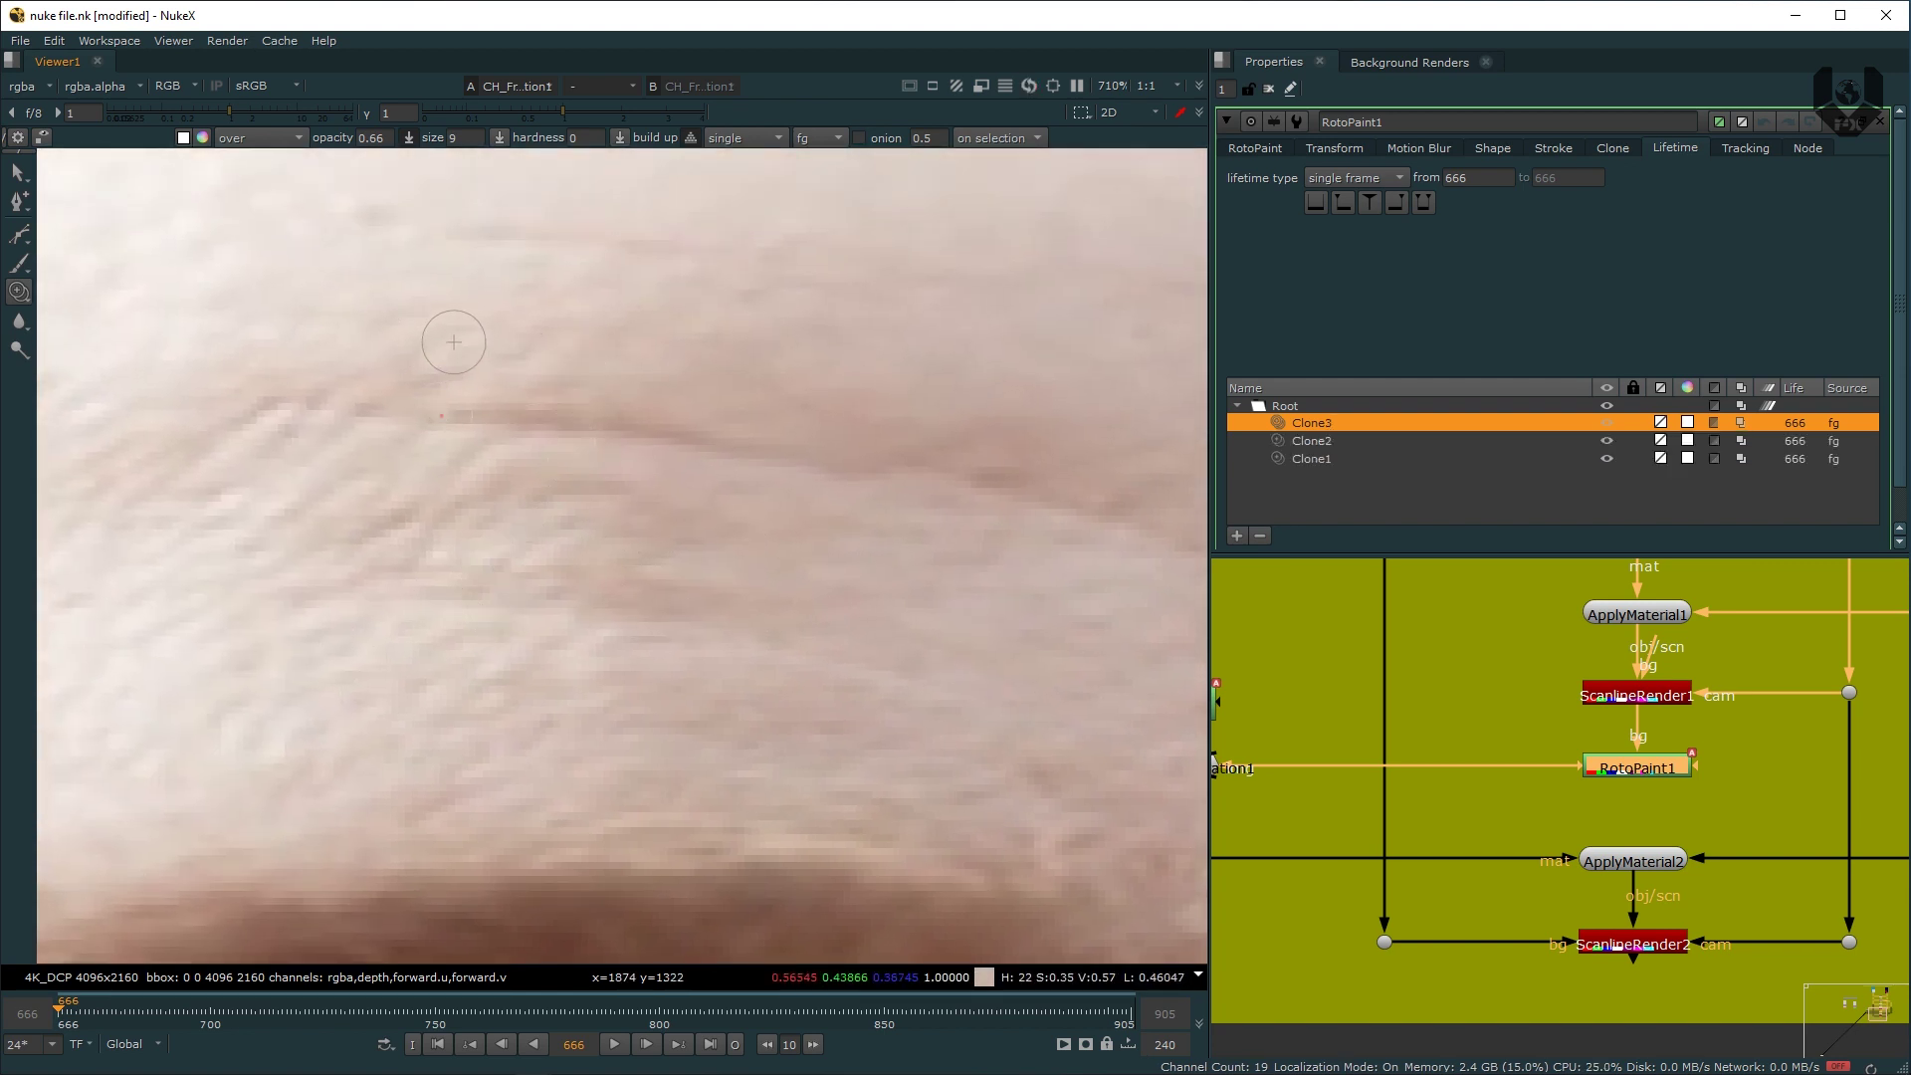
pyautogui.moveTo(456, 416); pyautogui.dragTo(538, 418)
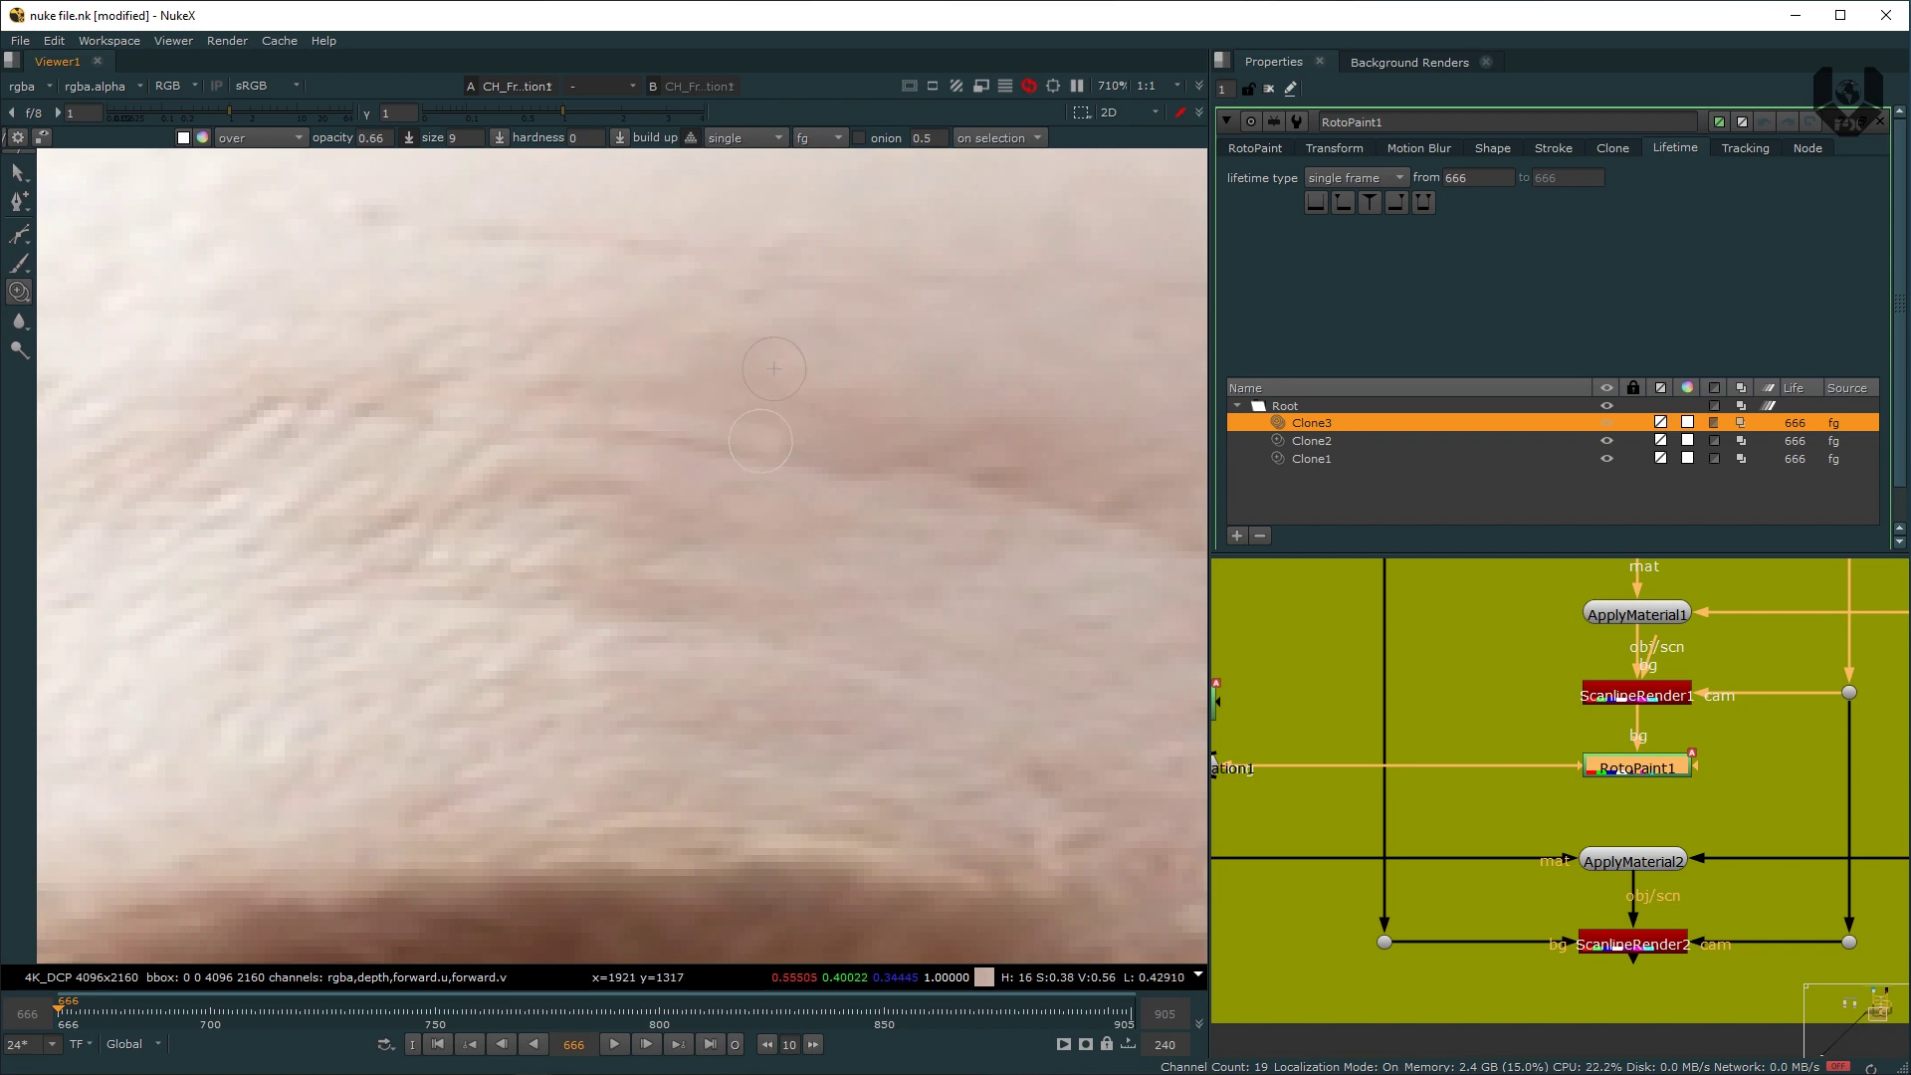
pyautogui.moveTo(670, 431); pyautogui.dragTo(533, 431)
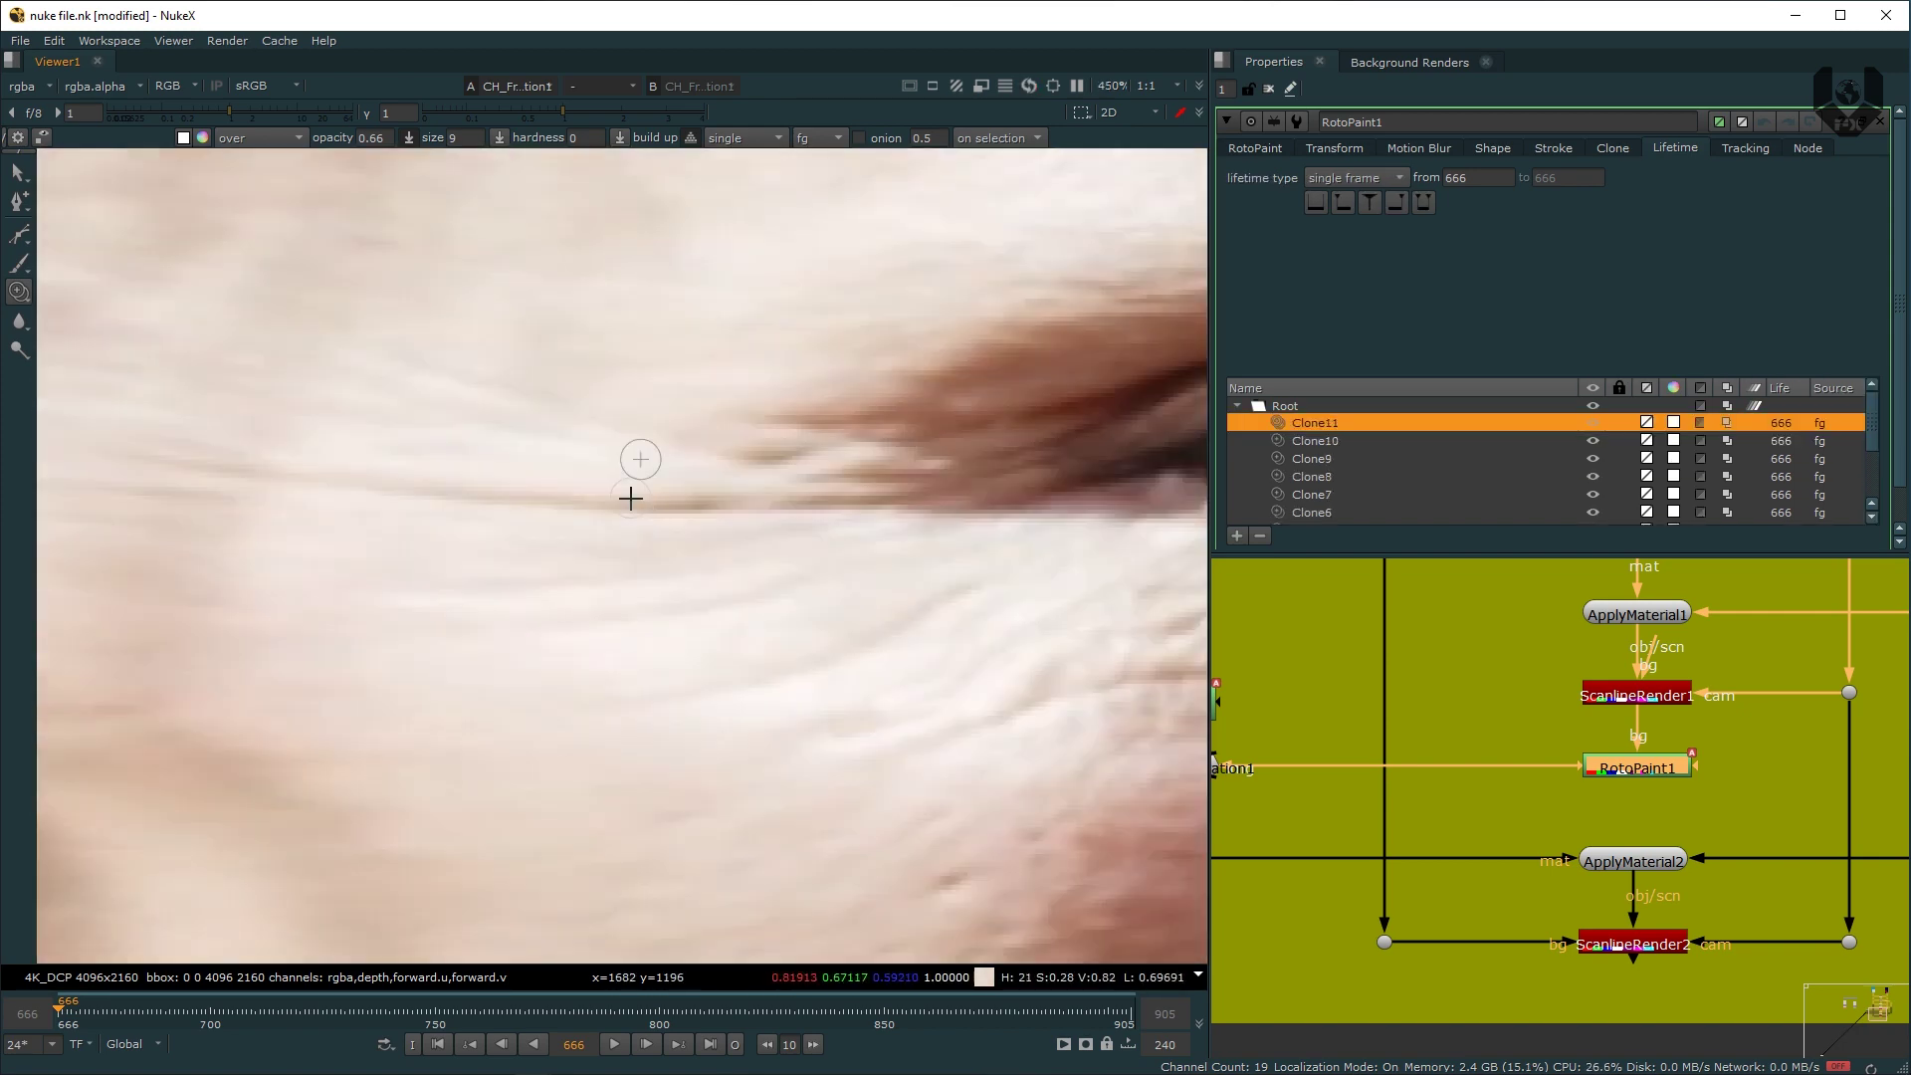
pyautogui.moveTo(675, 450); pyautogui.dragTo(823, 397)
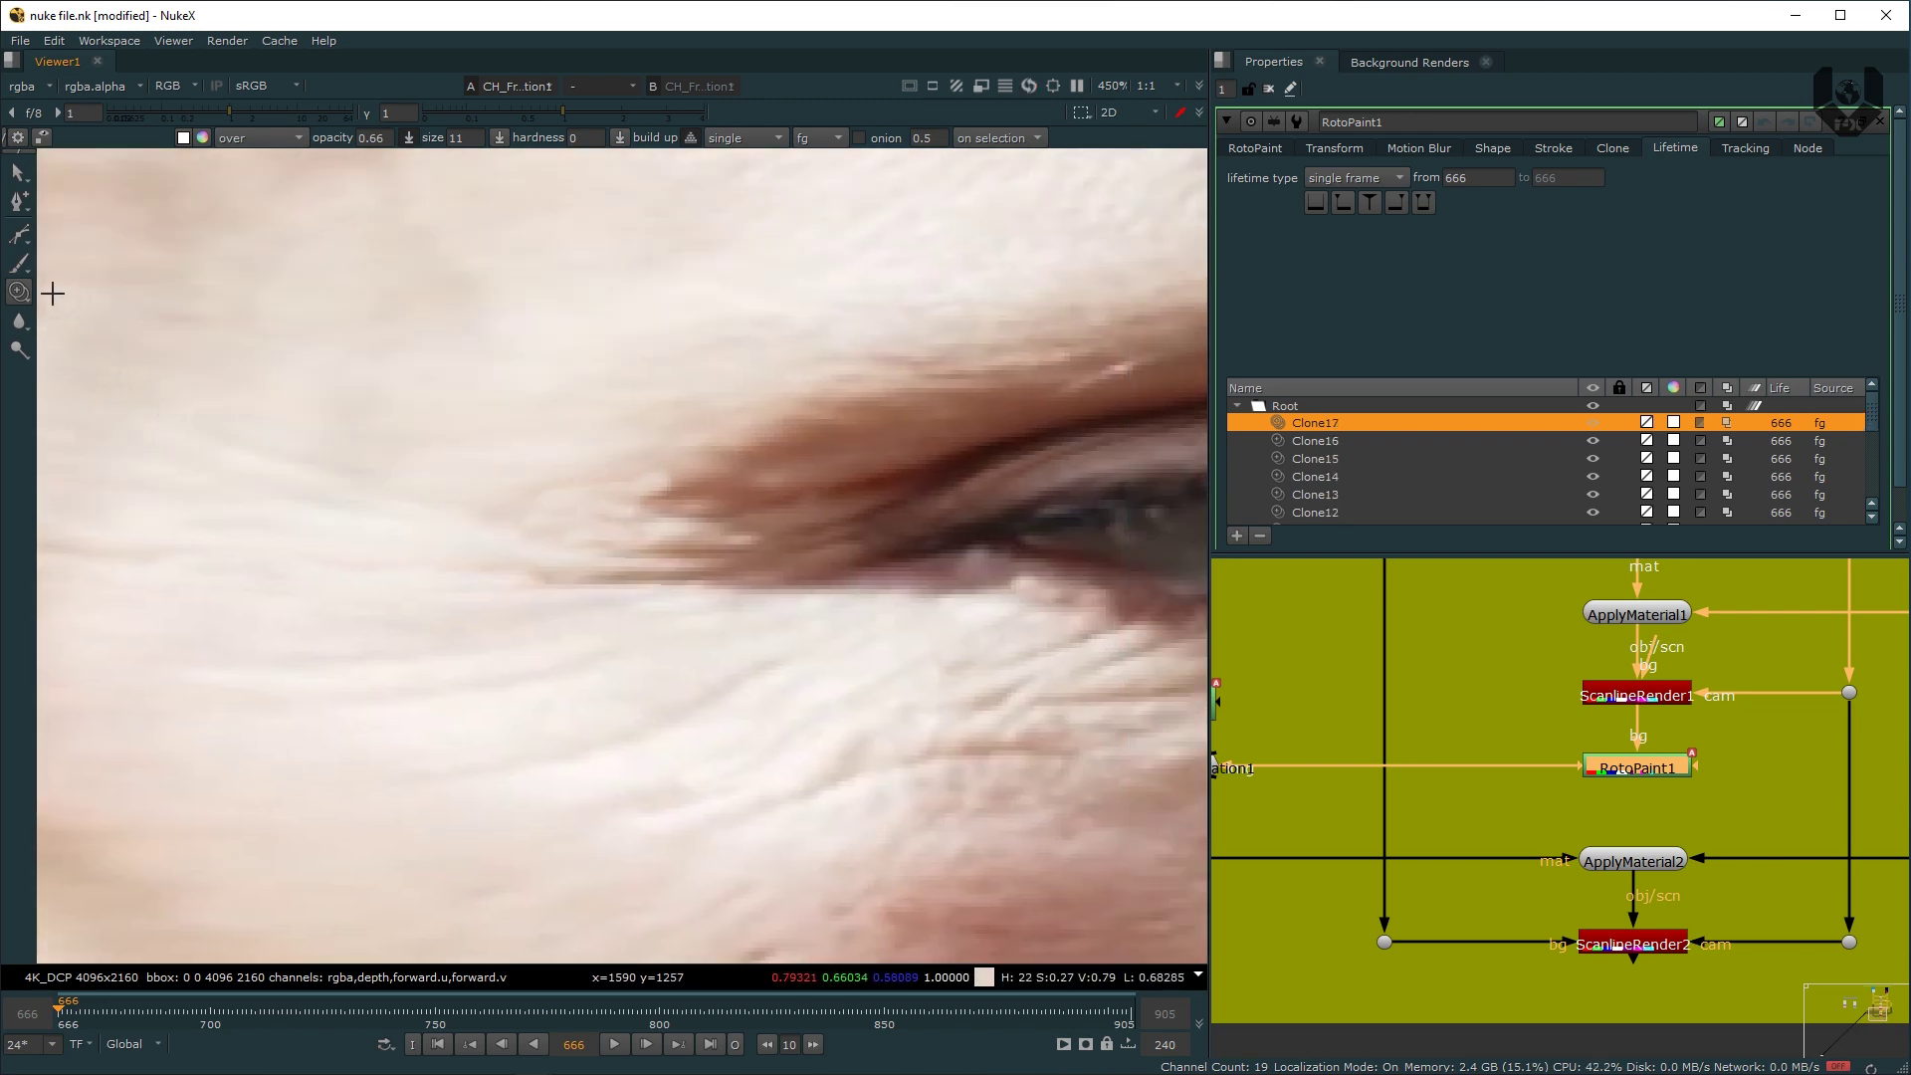
# Step: Use the Smear brush at size 25 to soften the forehead creases above the eyebrow
pyautogui.rightClick(20, 322)
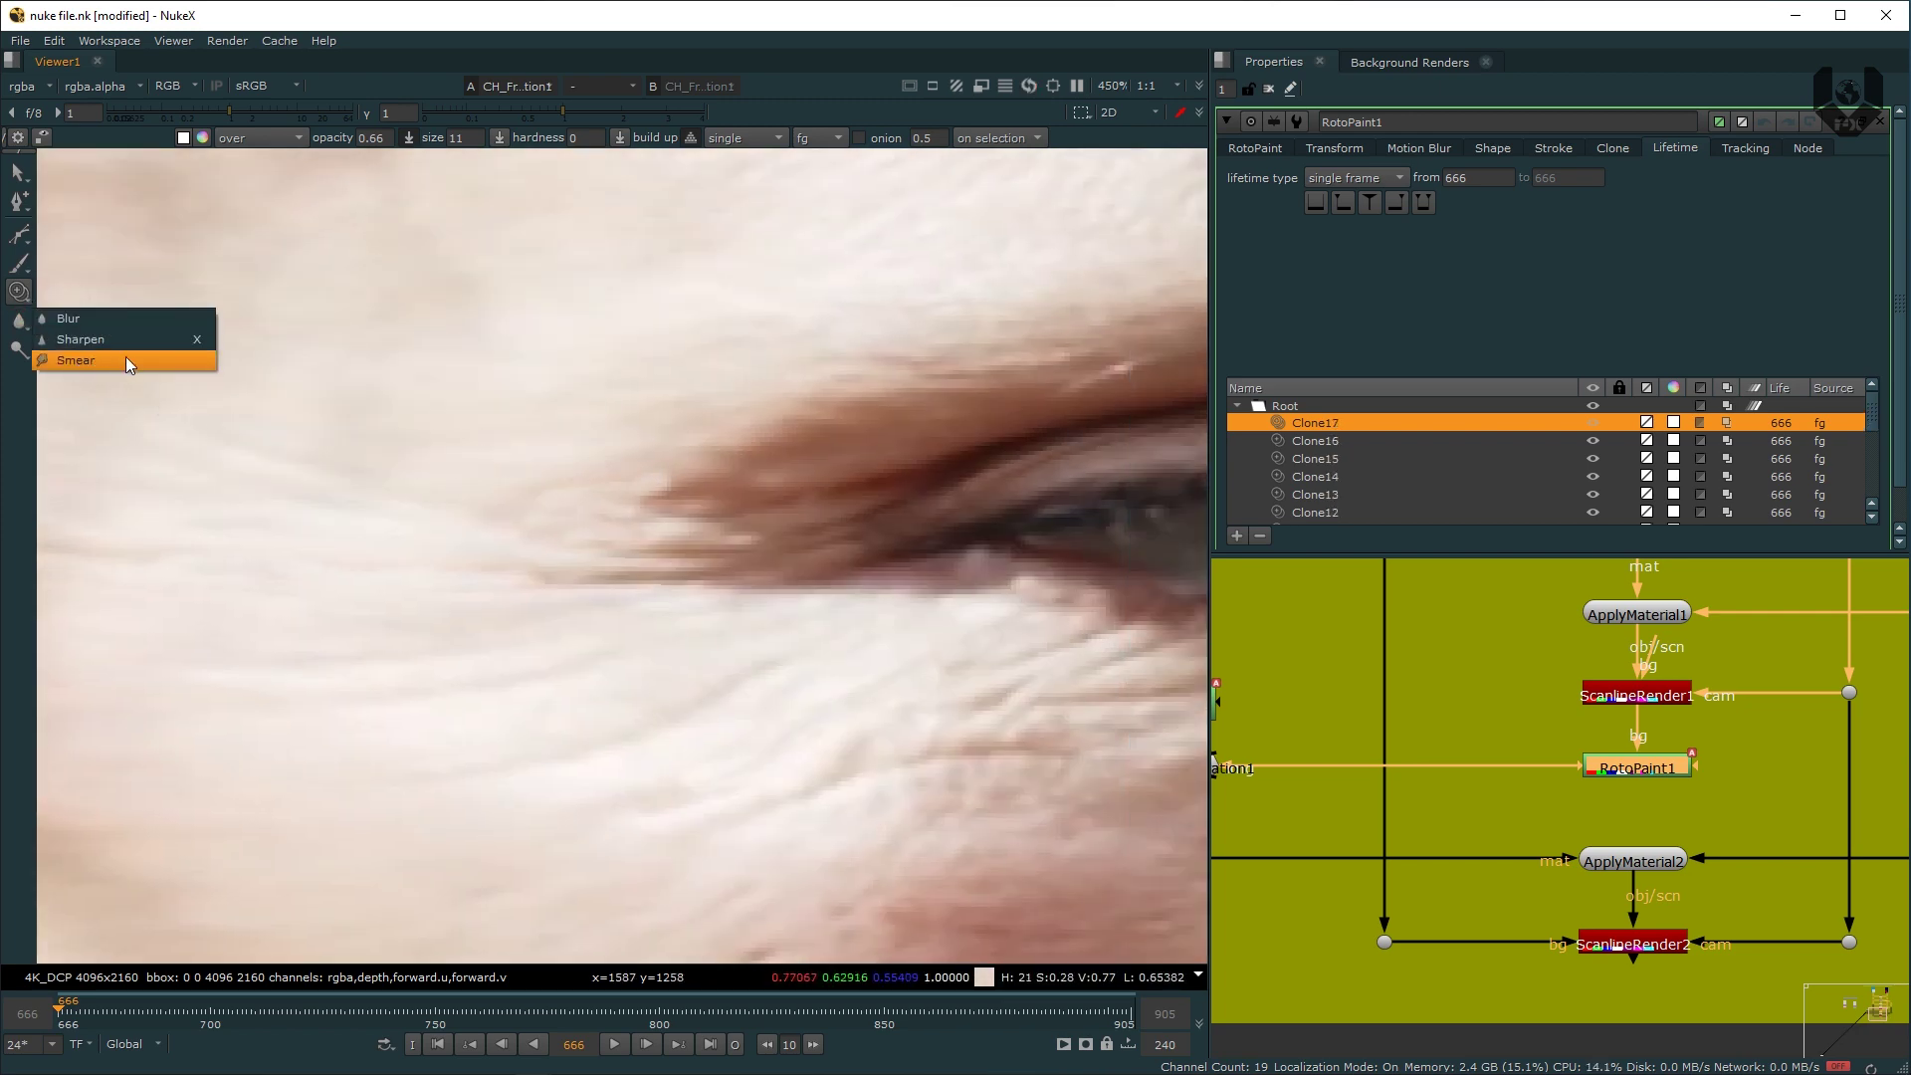
pyautogui.click(126, 366)
pyautogui.moveTo(799, 268); pyautogui.dragTo(712, 452, button='middle')
pyautogui.scroll(-4, 713, 452)
pyautogui.moveTo(808, 356); pyautogui.dragTo(578, 501, button='middle')
pyautogui.scroll(2, 699, 513)
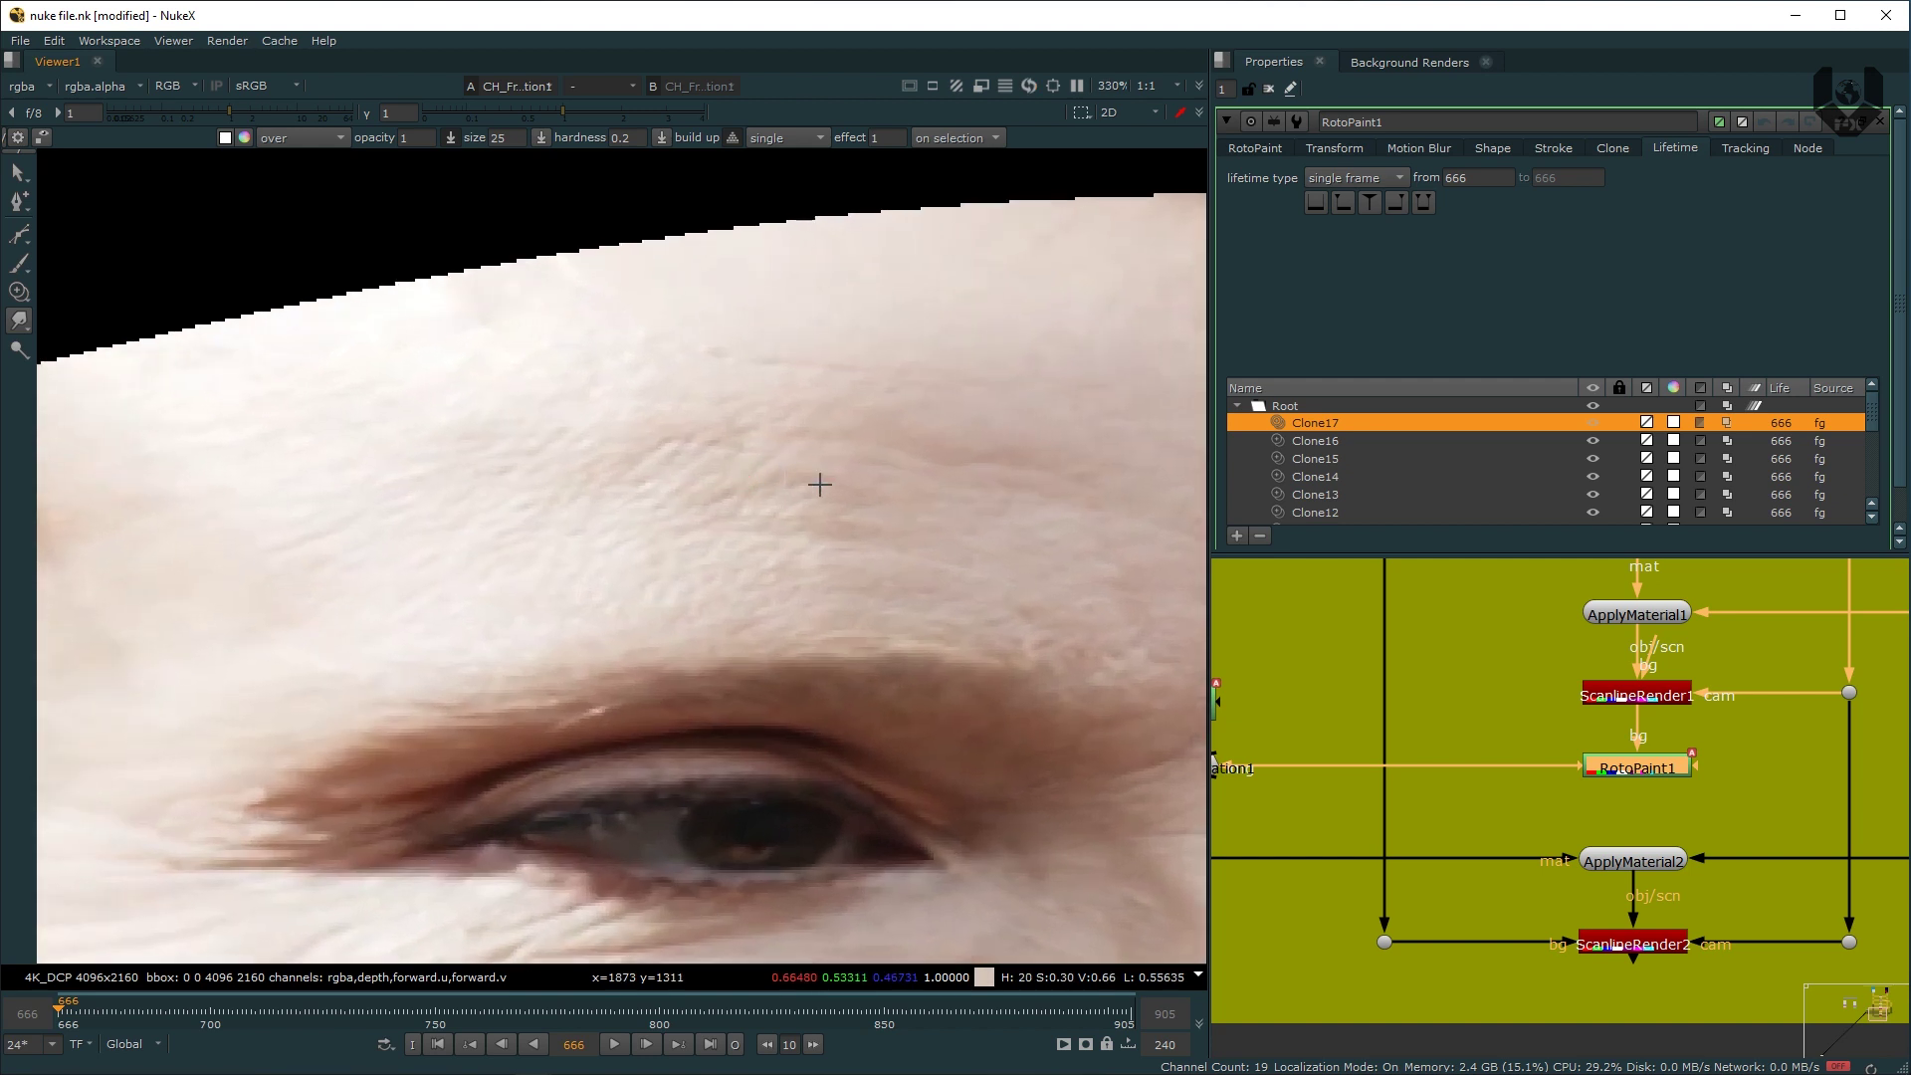
pyautogui.moveTo(736, 528); pyautogui.dragTo(850, 533)
pyautogui.moveTo(843, 498)
pyautogui.mouseDown(button='middle')
pyautogui.moveTo(616, 384)
pyautogui.moveTo(586, 393)
pyautogui.mouseUp(button='middle')
pyautogui.moveTo(762, 505); pyautogui.dragTo(530, 185)
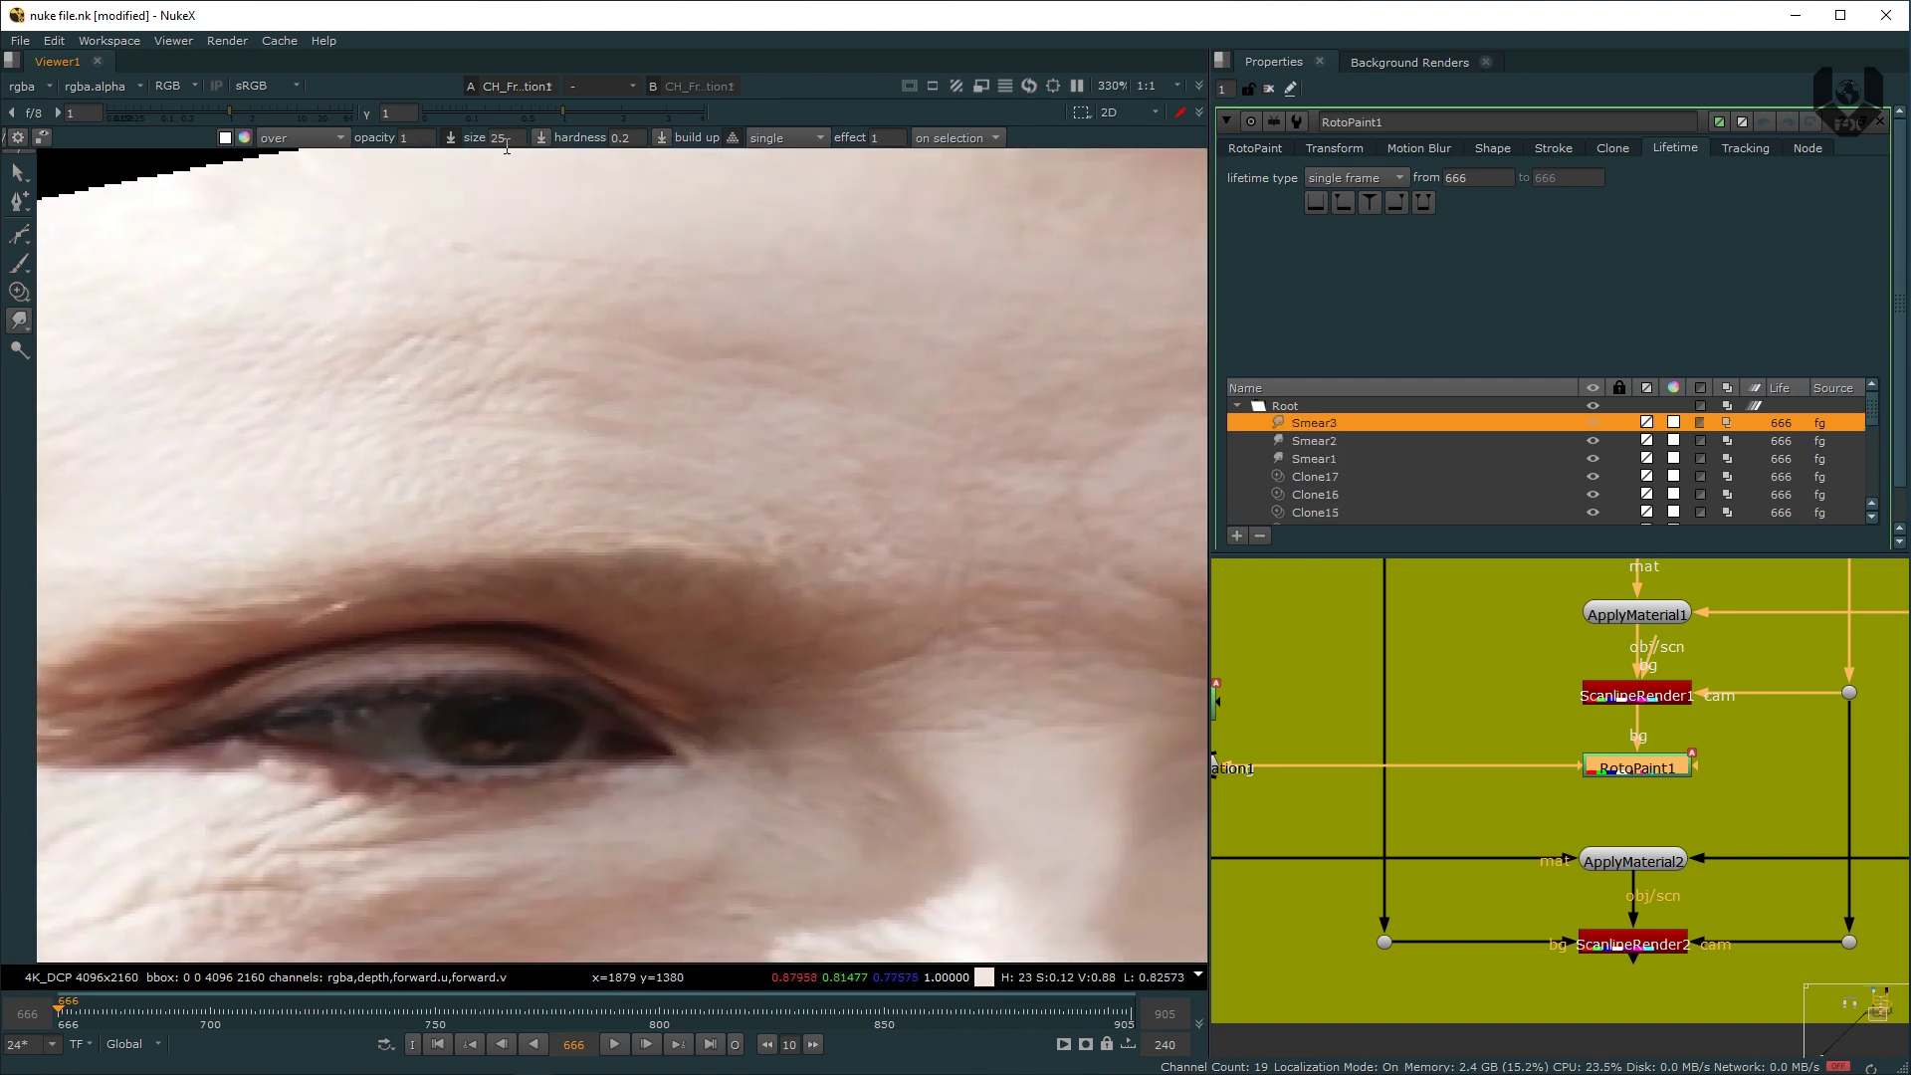
# Step: Set the Smear brush's hardness to 0 and its opacity to 0.75
pyautogui.moveTo(628, 141); pyautogui.dragTo(583, 145)
pyautogui.write('0')
pyautogui.press('Return')
pyautogui.moveTo(410, 140); pyautogui.dragTo(361, 139)
pyautogui.write('0.75')
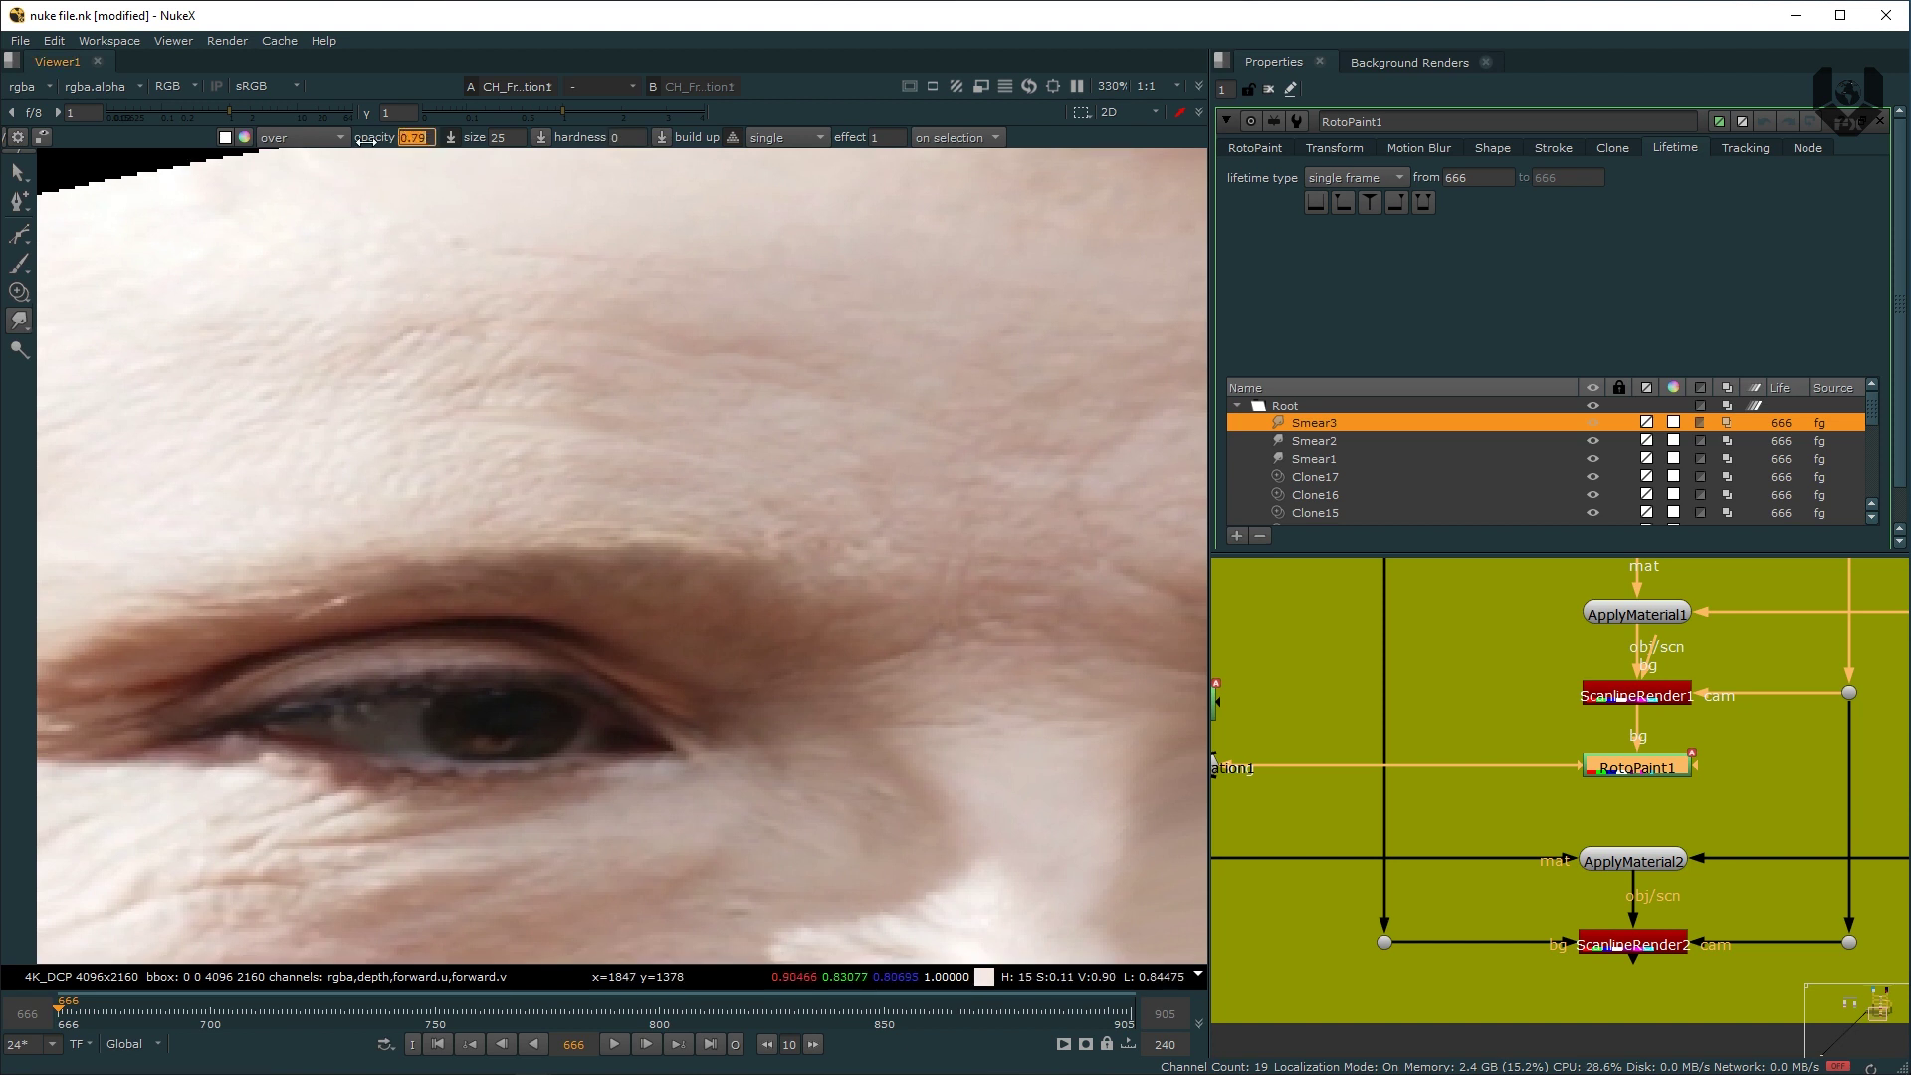
pyautogui.press('Return')
# Step: Smear the wrinkles below and beside the outer corner of the eye with the 0.75-opacity brush
pyautogui.moveTo(249, 675); pyautogui.dragTo(530, 518, button='middle')
pyautogui.moveTo(475, 691); pyautogui.dragTo(518, 723)
pyautogui.moveTo(484, 734); pyautogui.dragTo(669, 681)
pyautogui.moveTo(594, 679); pyautogui.dragTo(663, 659, button='middle')
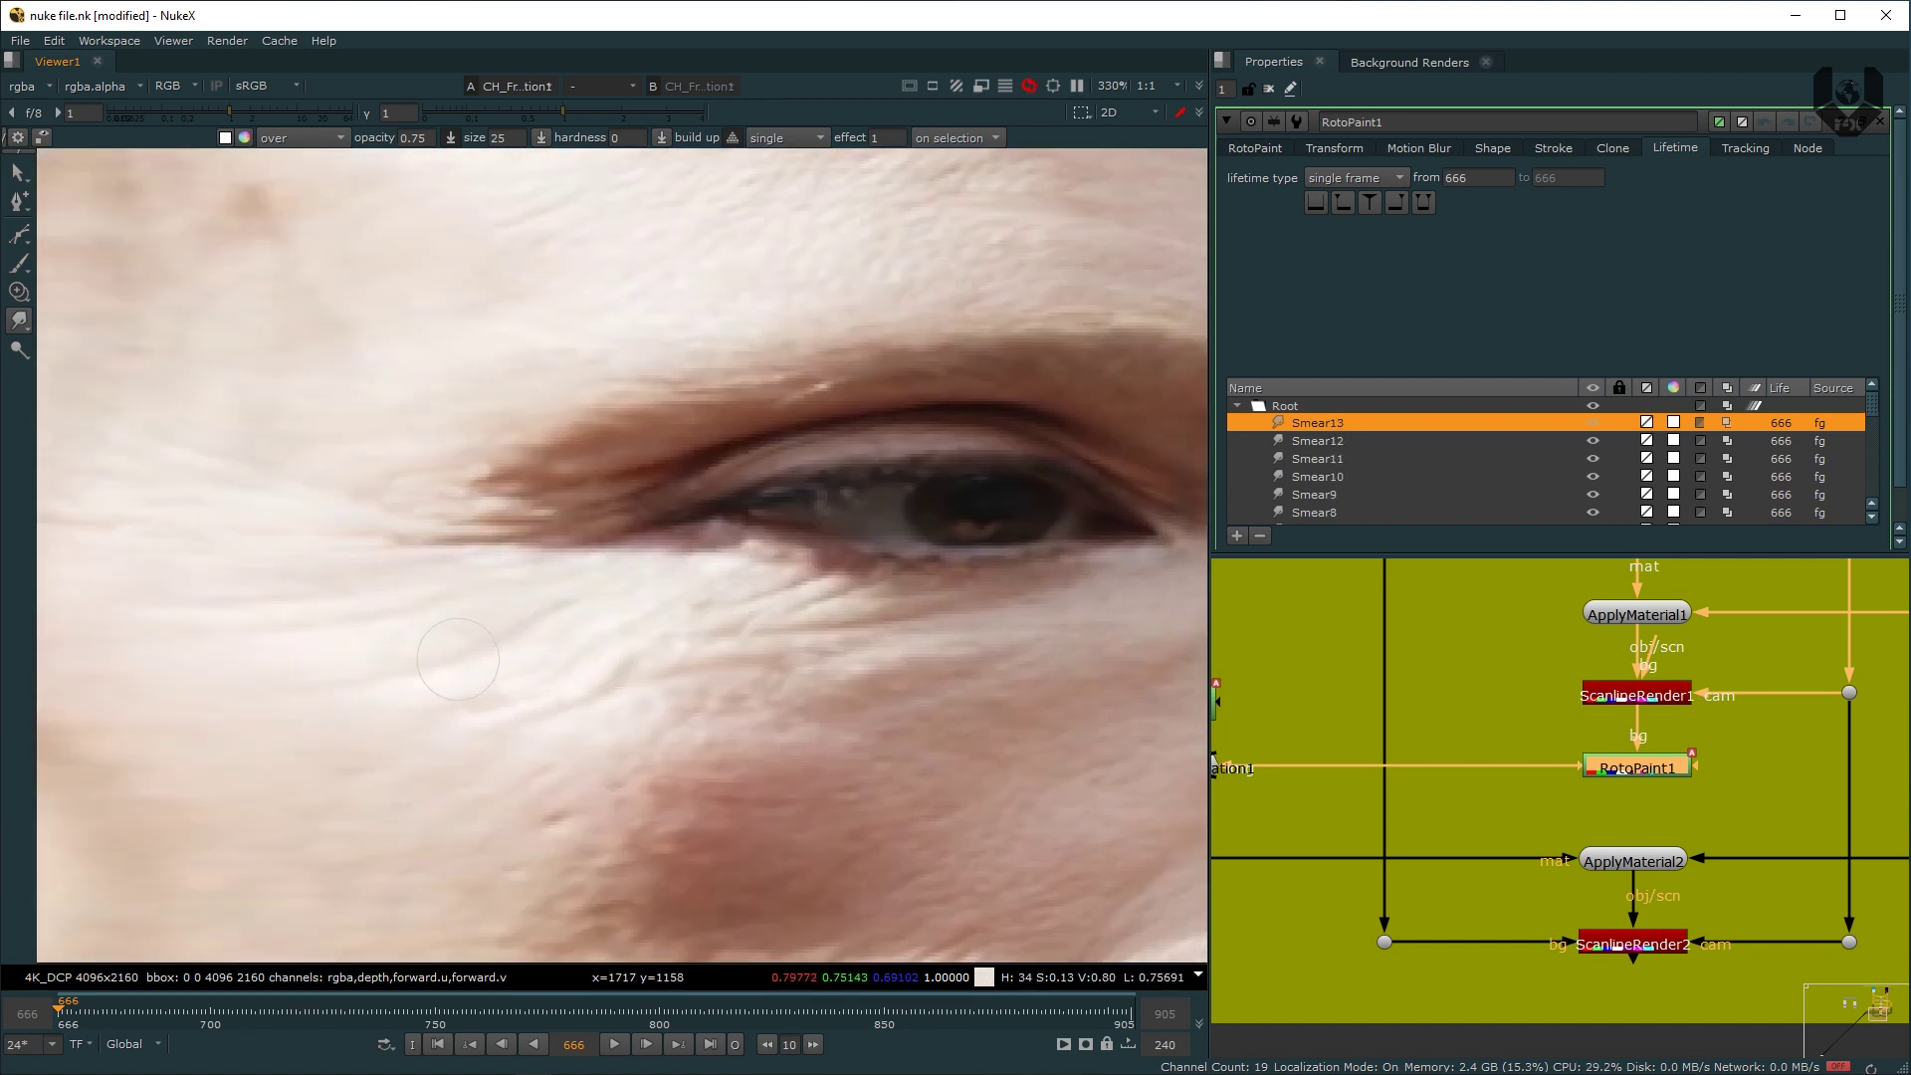
pyautogui.moveTo(390, 603); pyautogui.dragTo(553, 573)
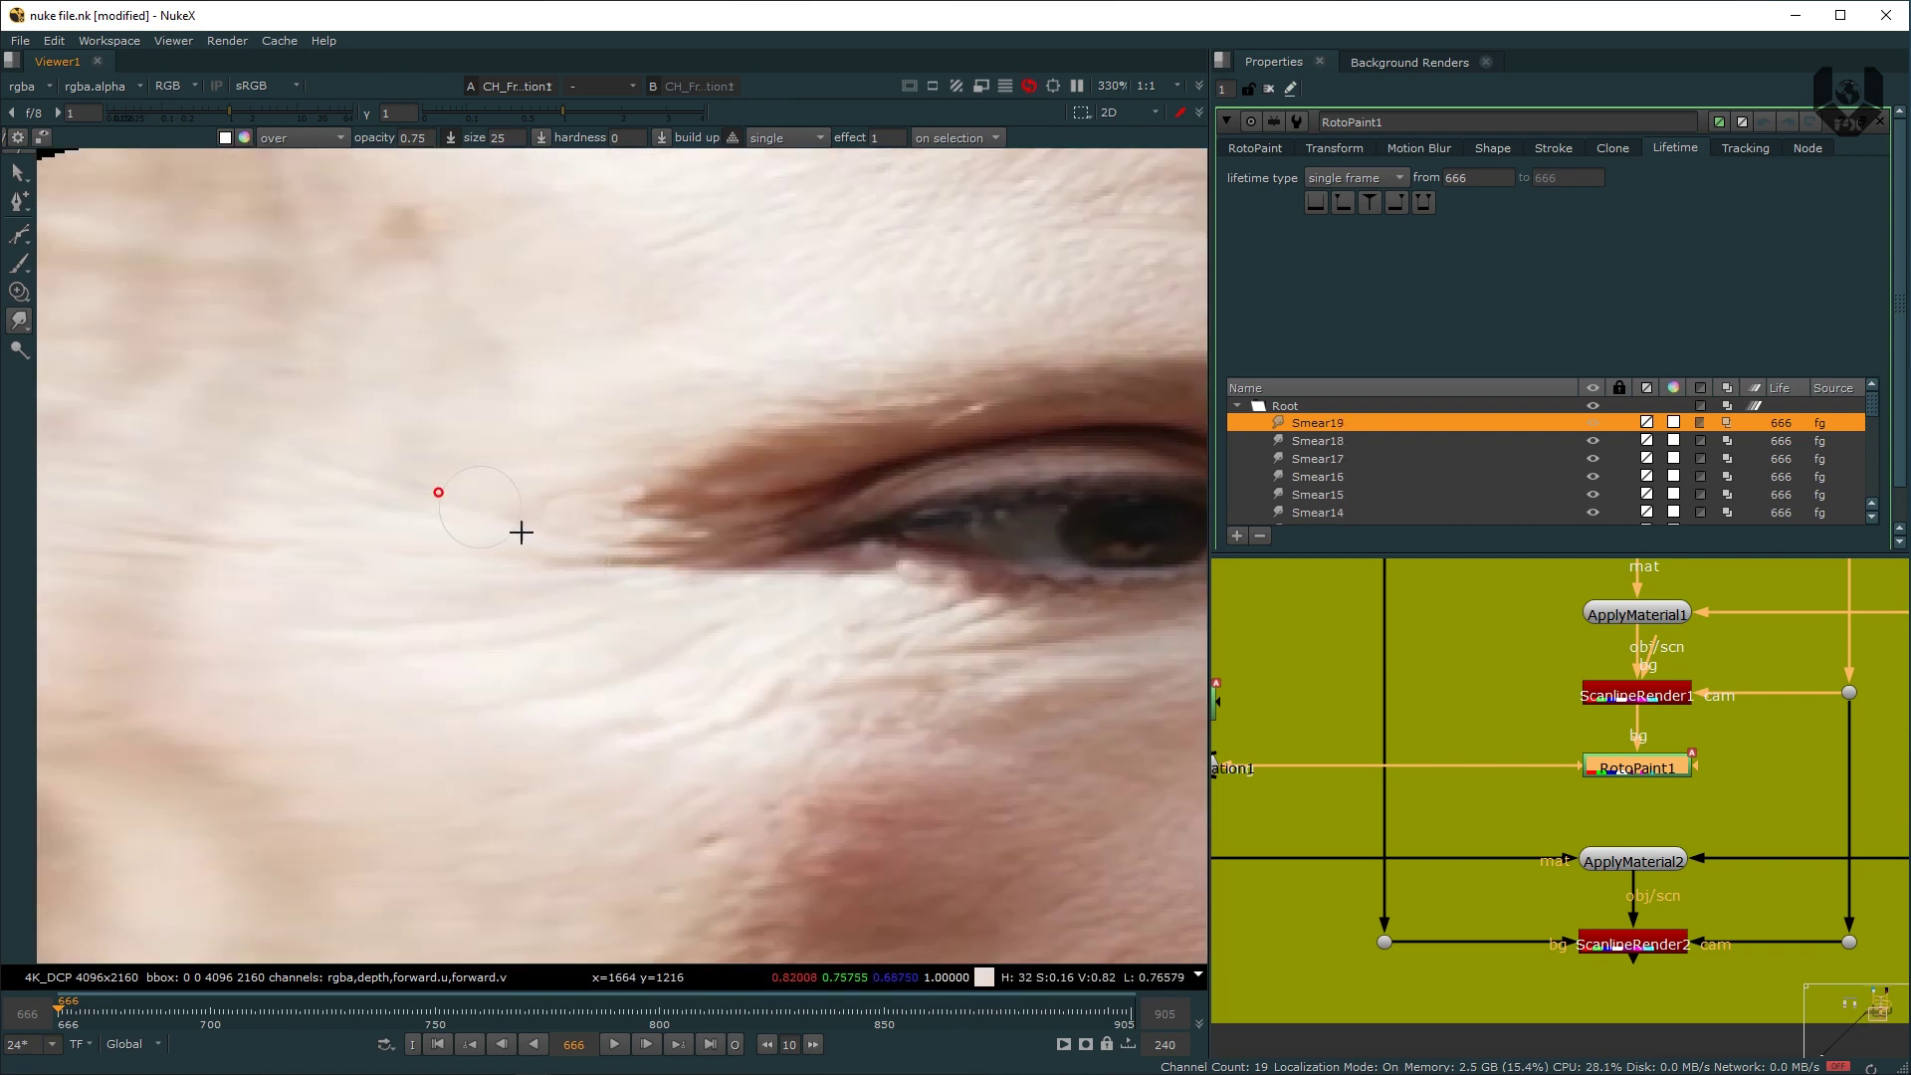
pyautogui.moveTo(320, 517); pyautogui.dragTo(601, 452)
# Step: Turn on the viewer's proxy mode and re-enable CH_FrequencySeparation1 to check the retouched forehead
pyautogui.scroll(-3, 601, 452)
pyautogui.moveTo(618, 448)
pyautogui.mouseDown(button='middle')
pyautogui.moveTo(597, 507)
pyautogui.moveTo(550, 468)
pyautogui.mouseUp(button='middle')
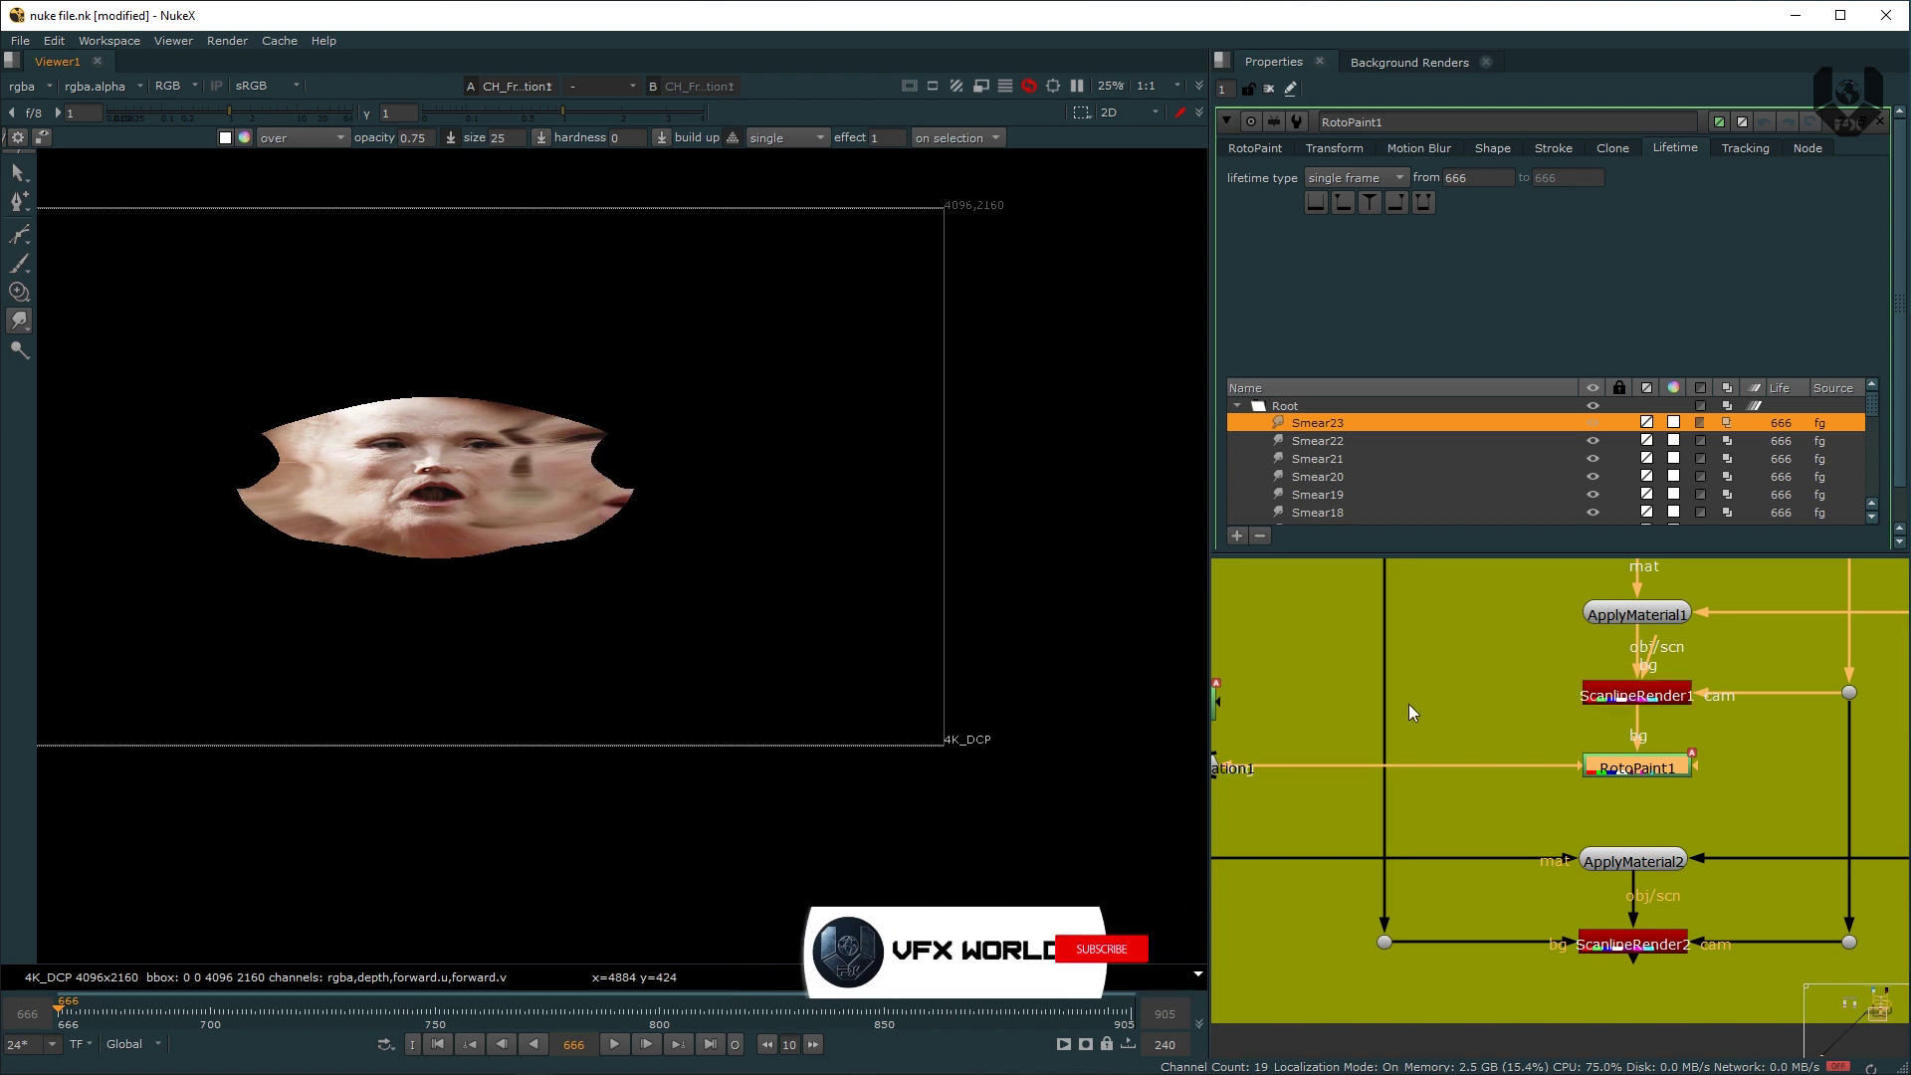
pyautogui.moveTo(1296, 780); pyautogui.dragTo(1568, 787, button='middle')
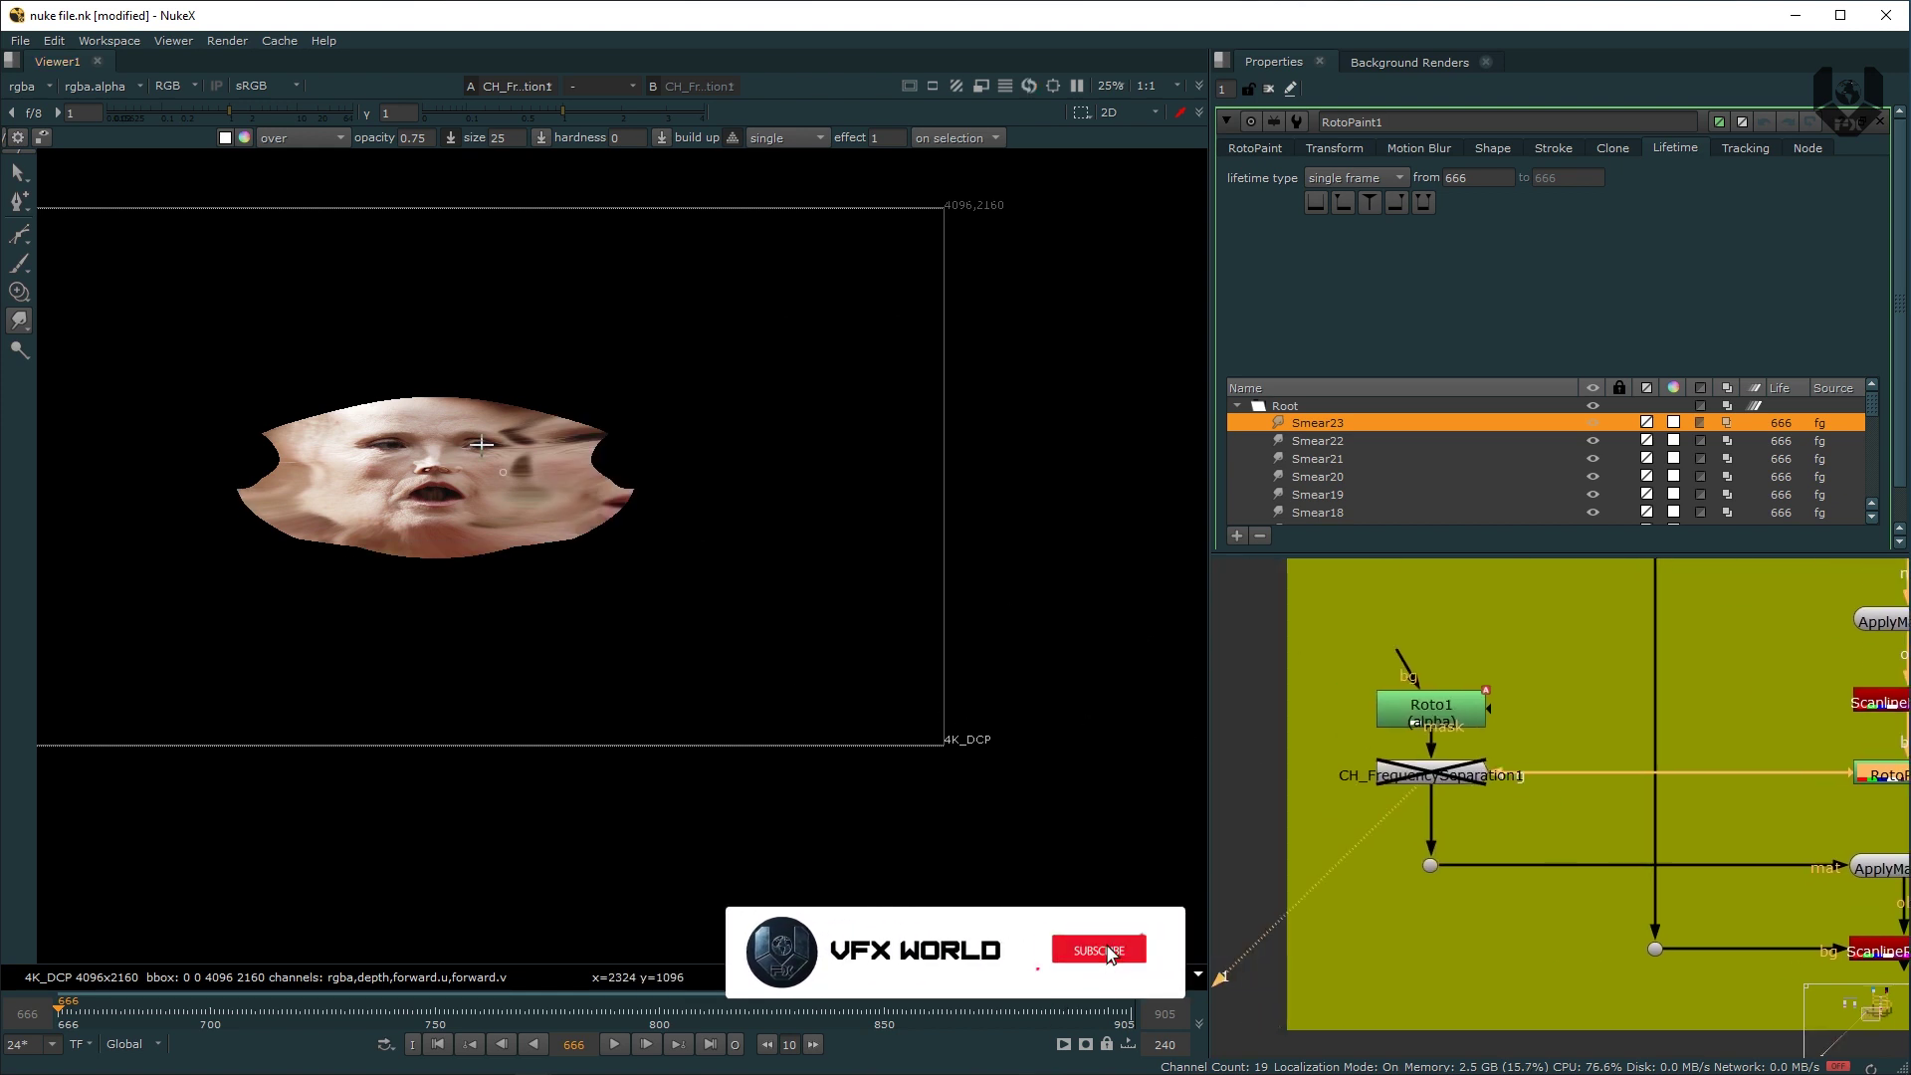
pyautogui.moveTo(380, 402); pyautogui.dragTo(714, 554, button='middle')
pyautogui.moveTo(1031, 725); pyautogui.dragTo(879, 572, button='middle')
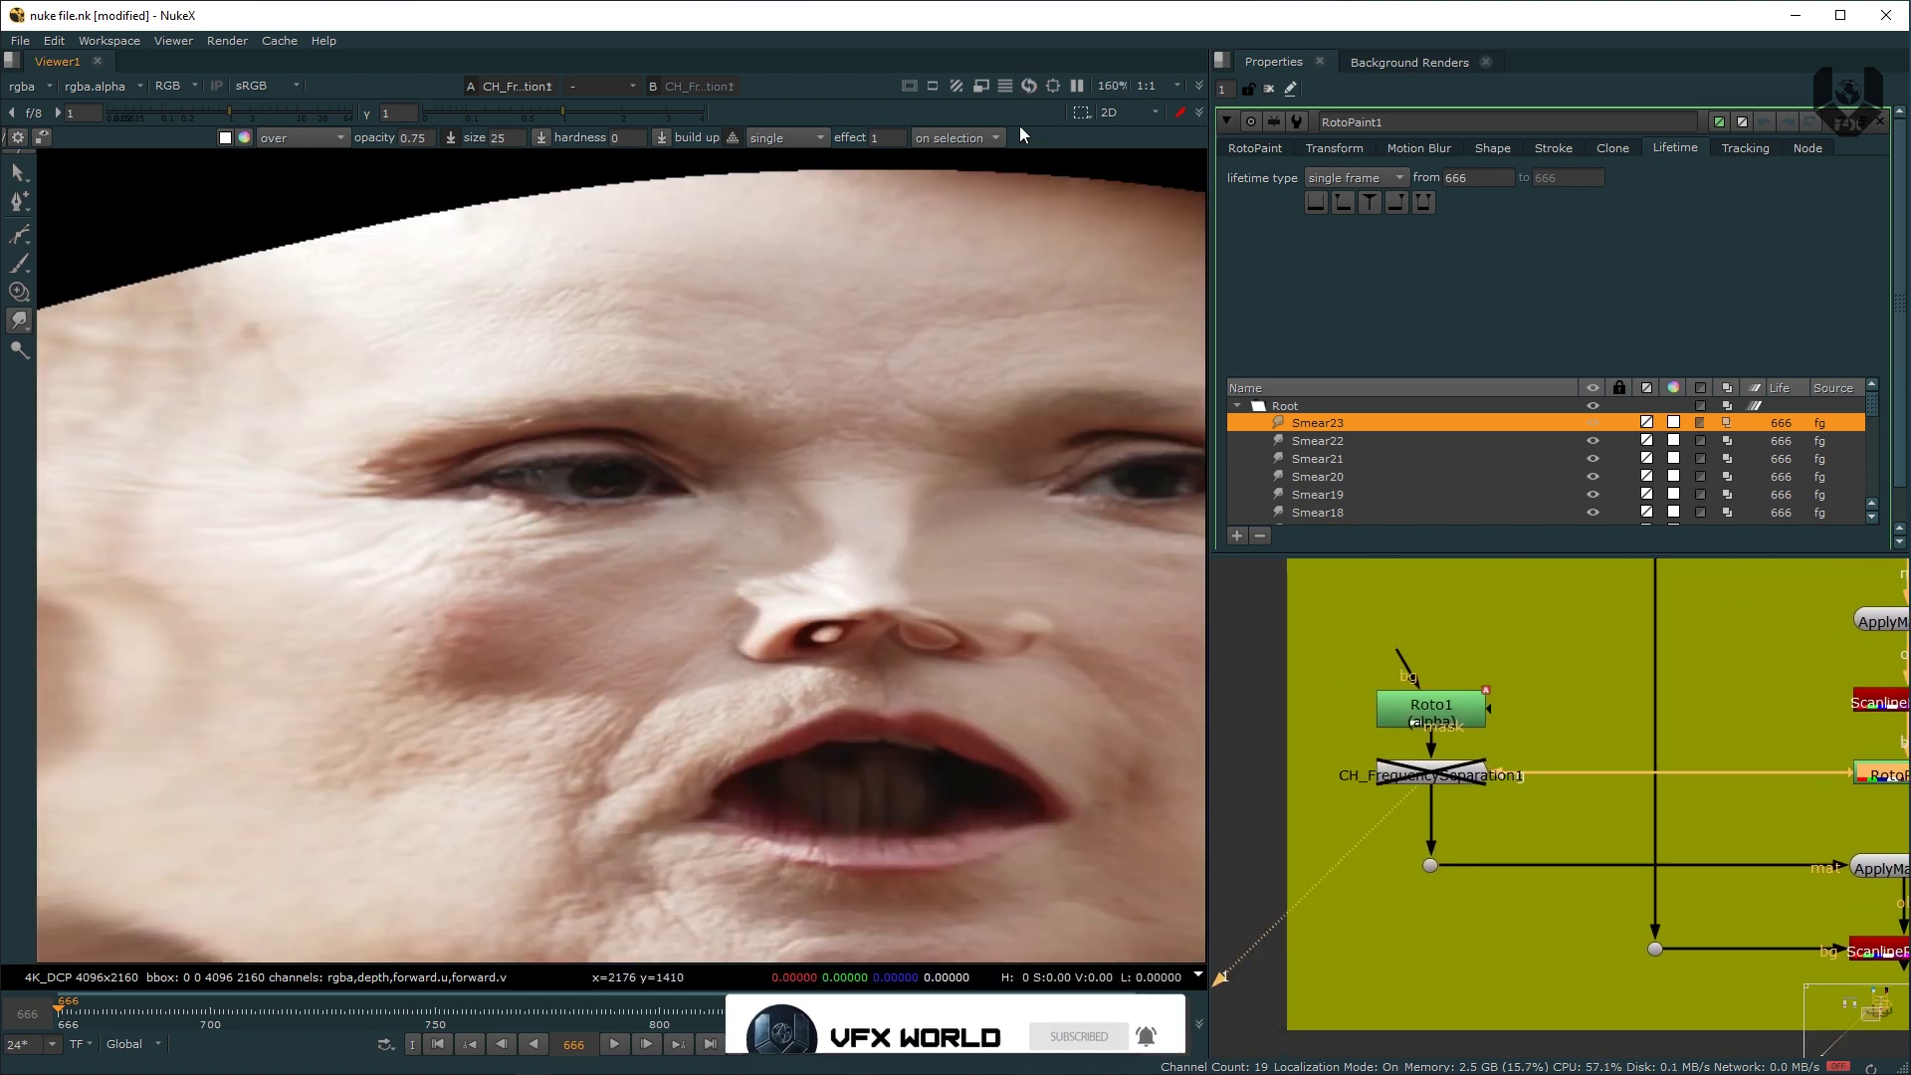
pyautogui.click(982, 87)
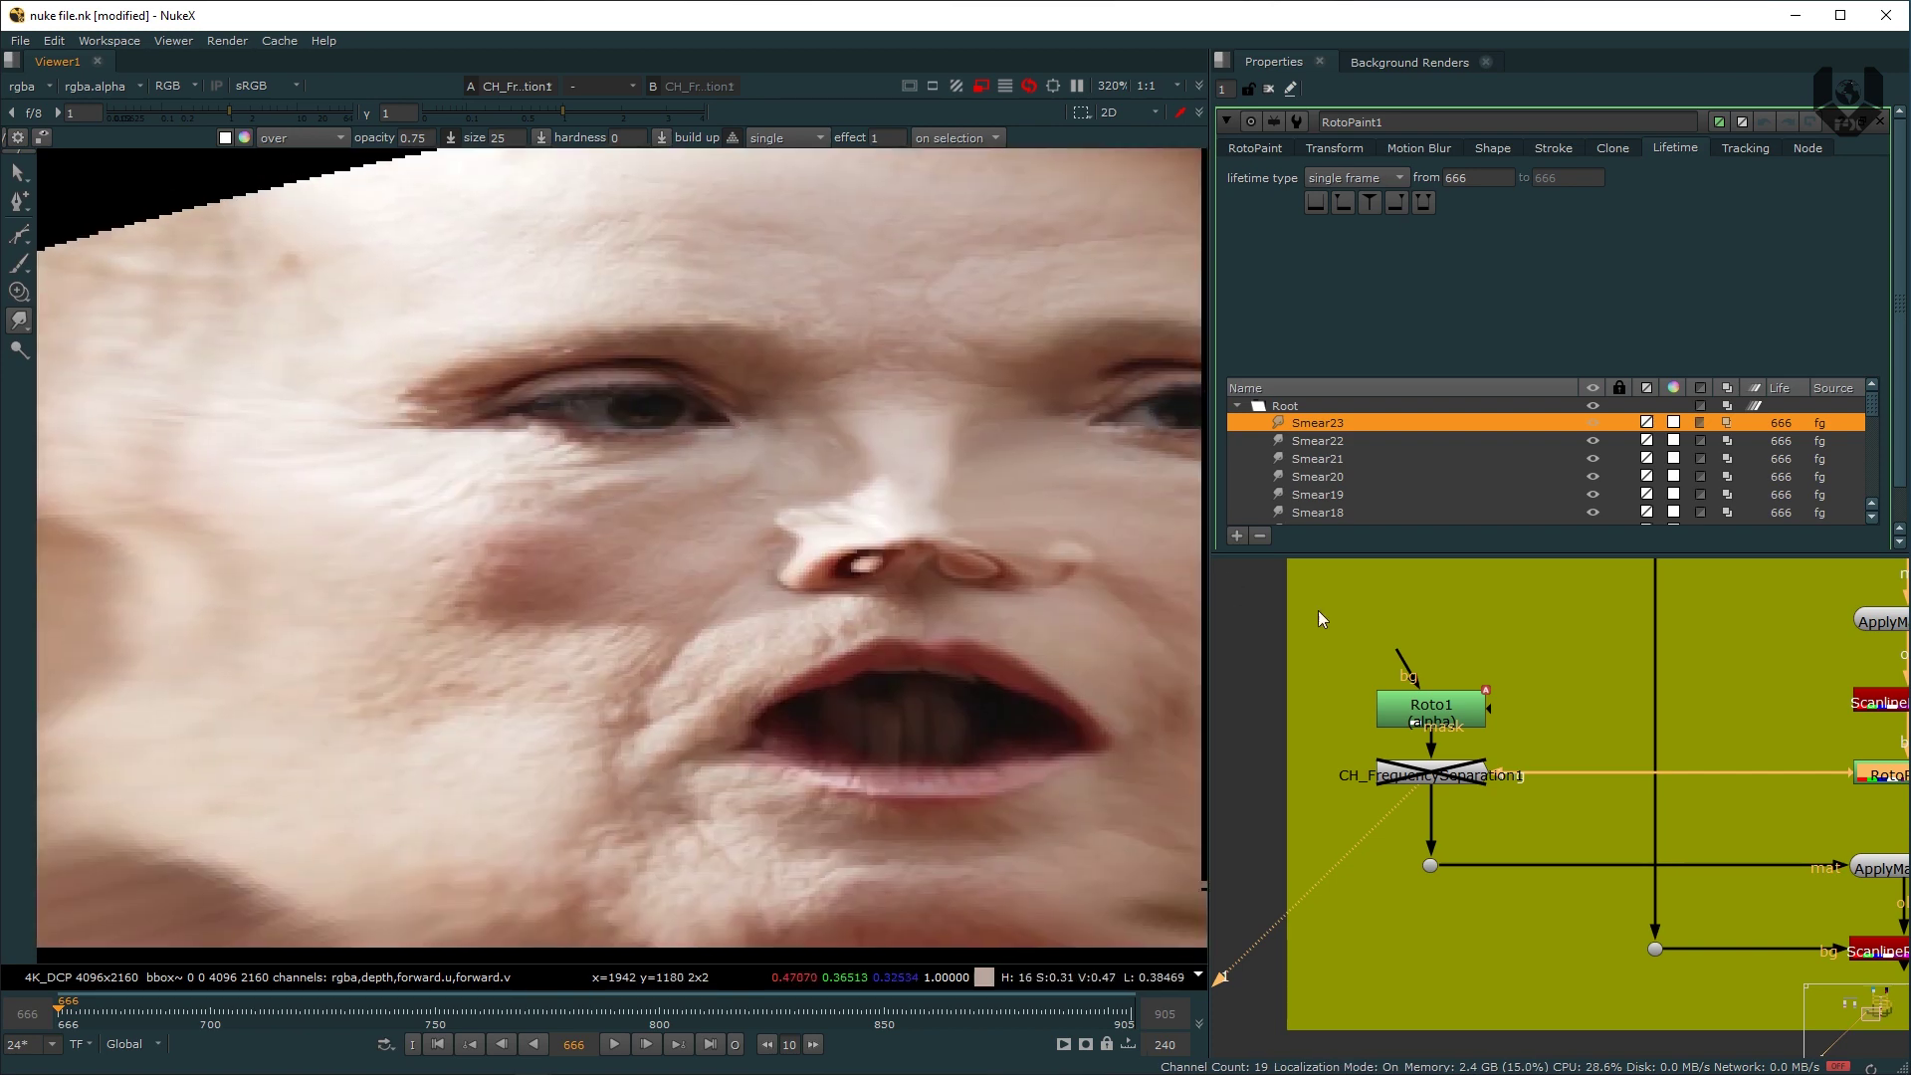
pyautogui.moveTo(1320, 619); pyautogui.dragTo(1364, 645, button='middle')
pyautogui.click(1461, 804)
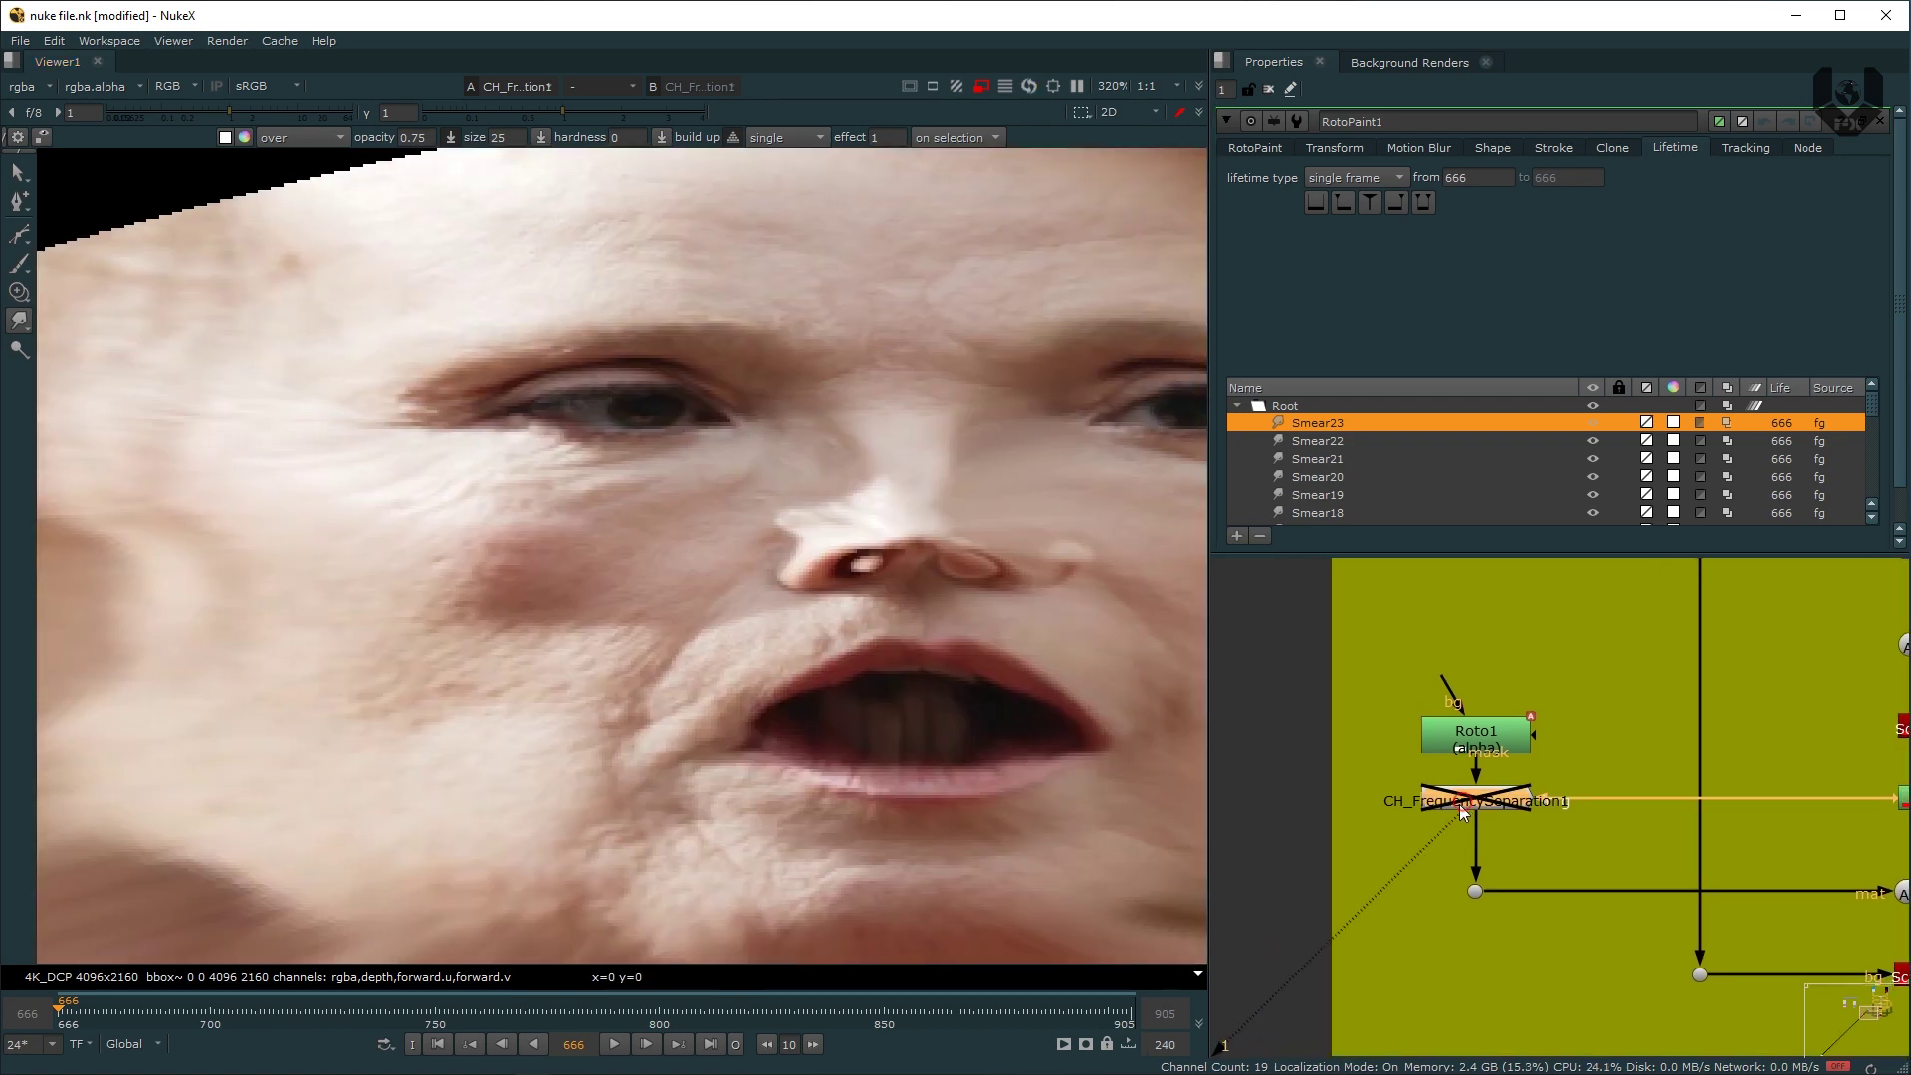
pyautogui.press('d')
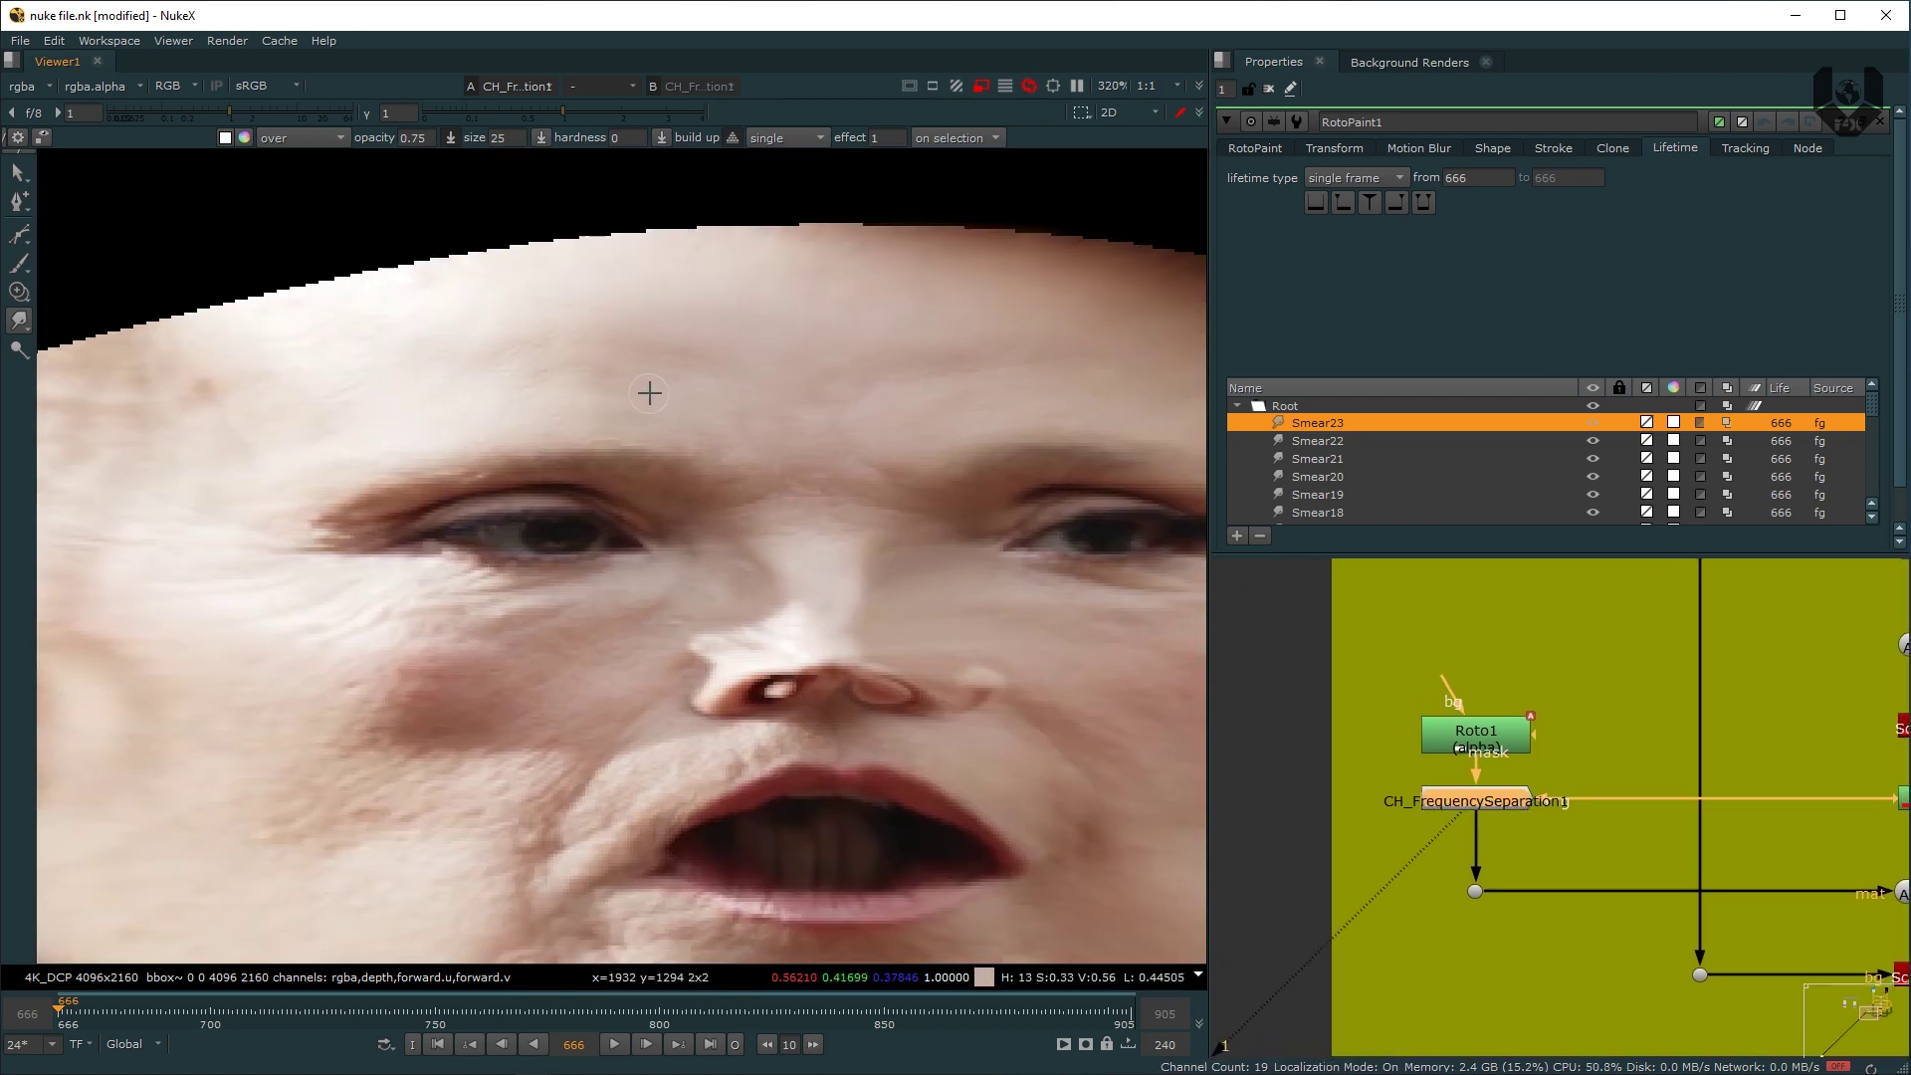
pyautogui.scroll(4, 455, 286)
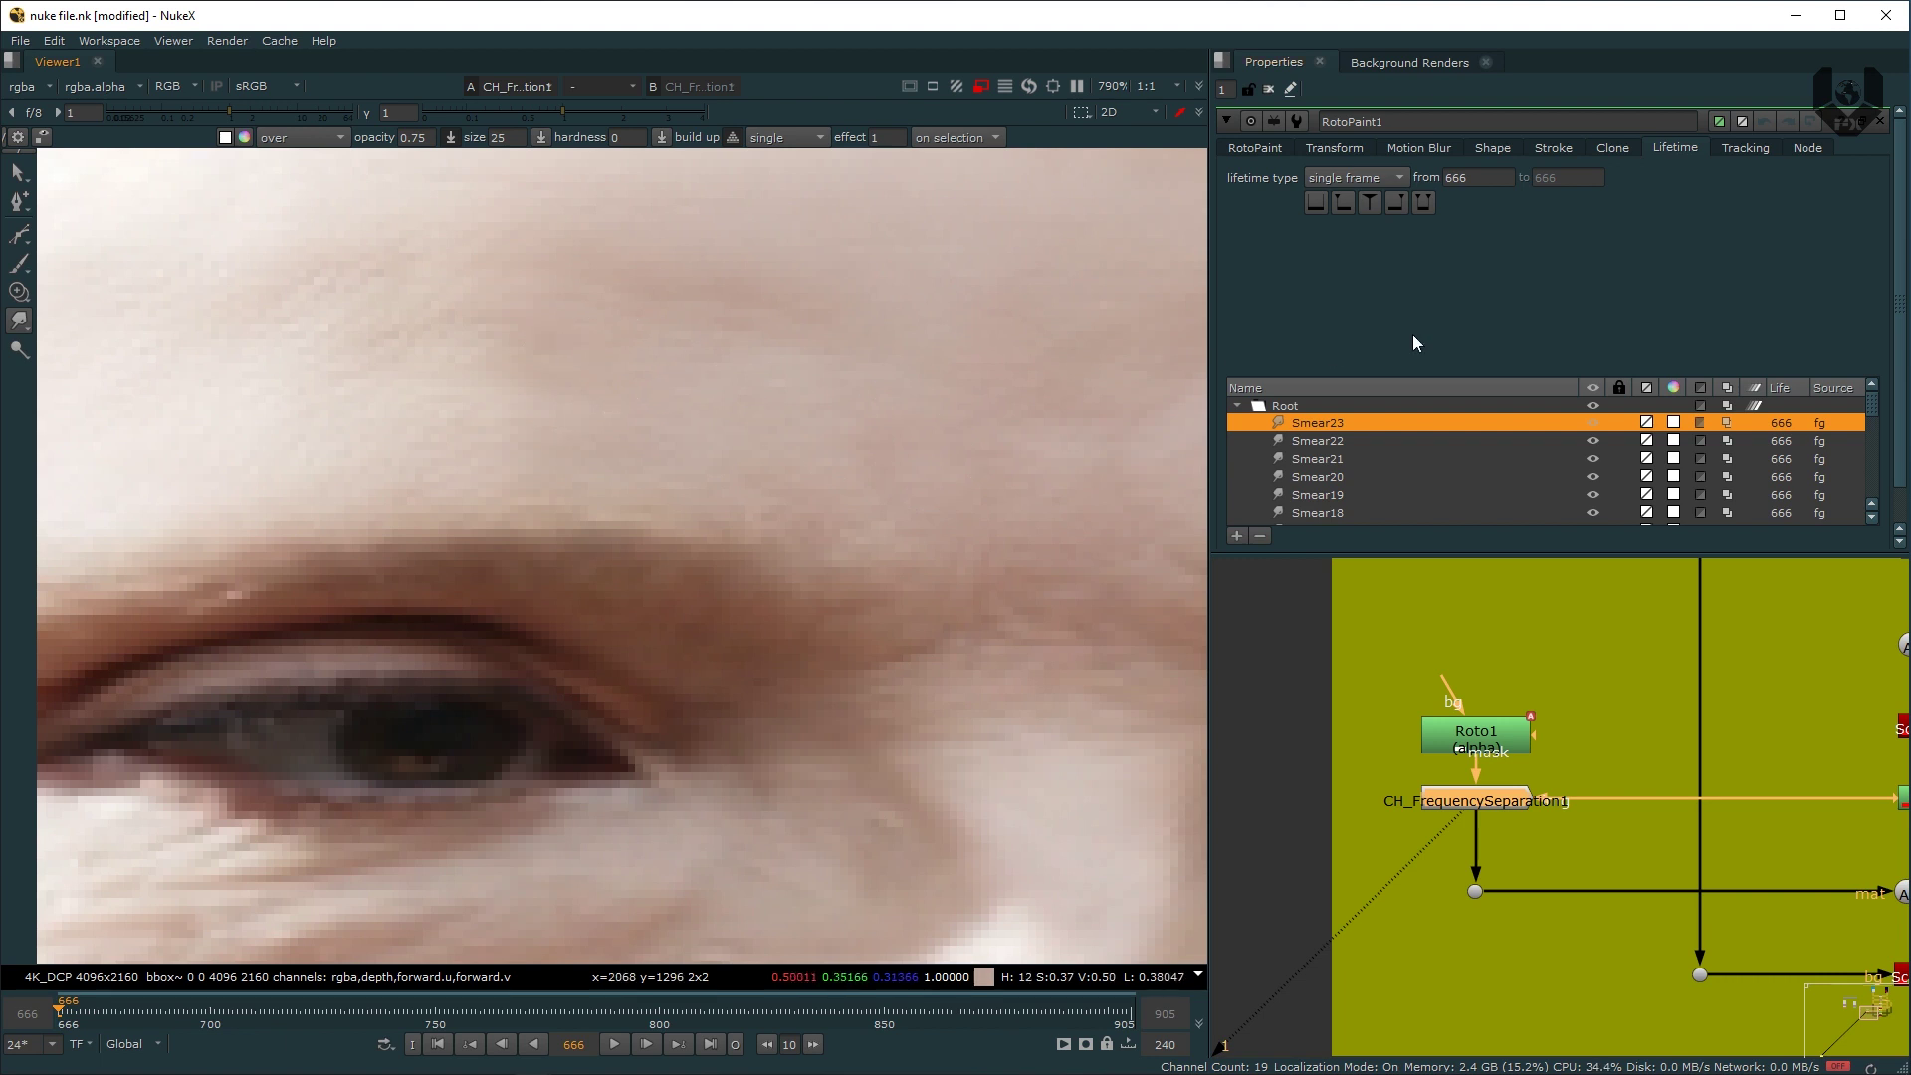
# Step: Set CH_FrequencySeparation1's blur to 13.4 and detail to 6, and check the skin around the eye
pyautogui.doubleClick(1501, 802)
pyautogui.click(1302, 199)
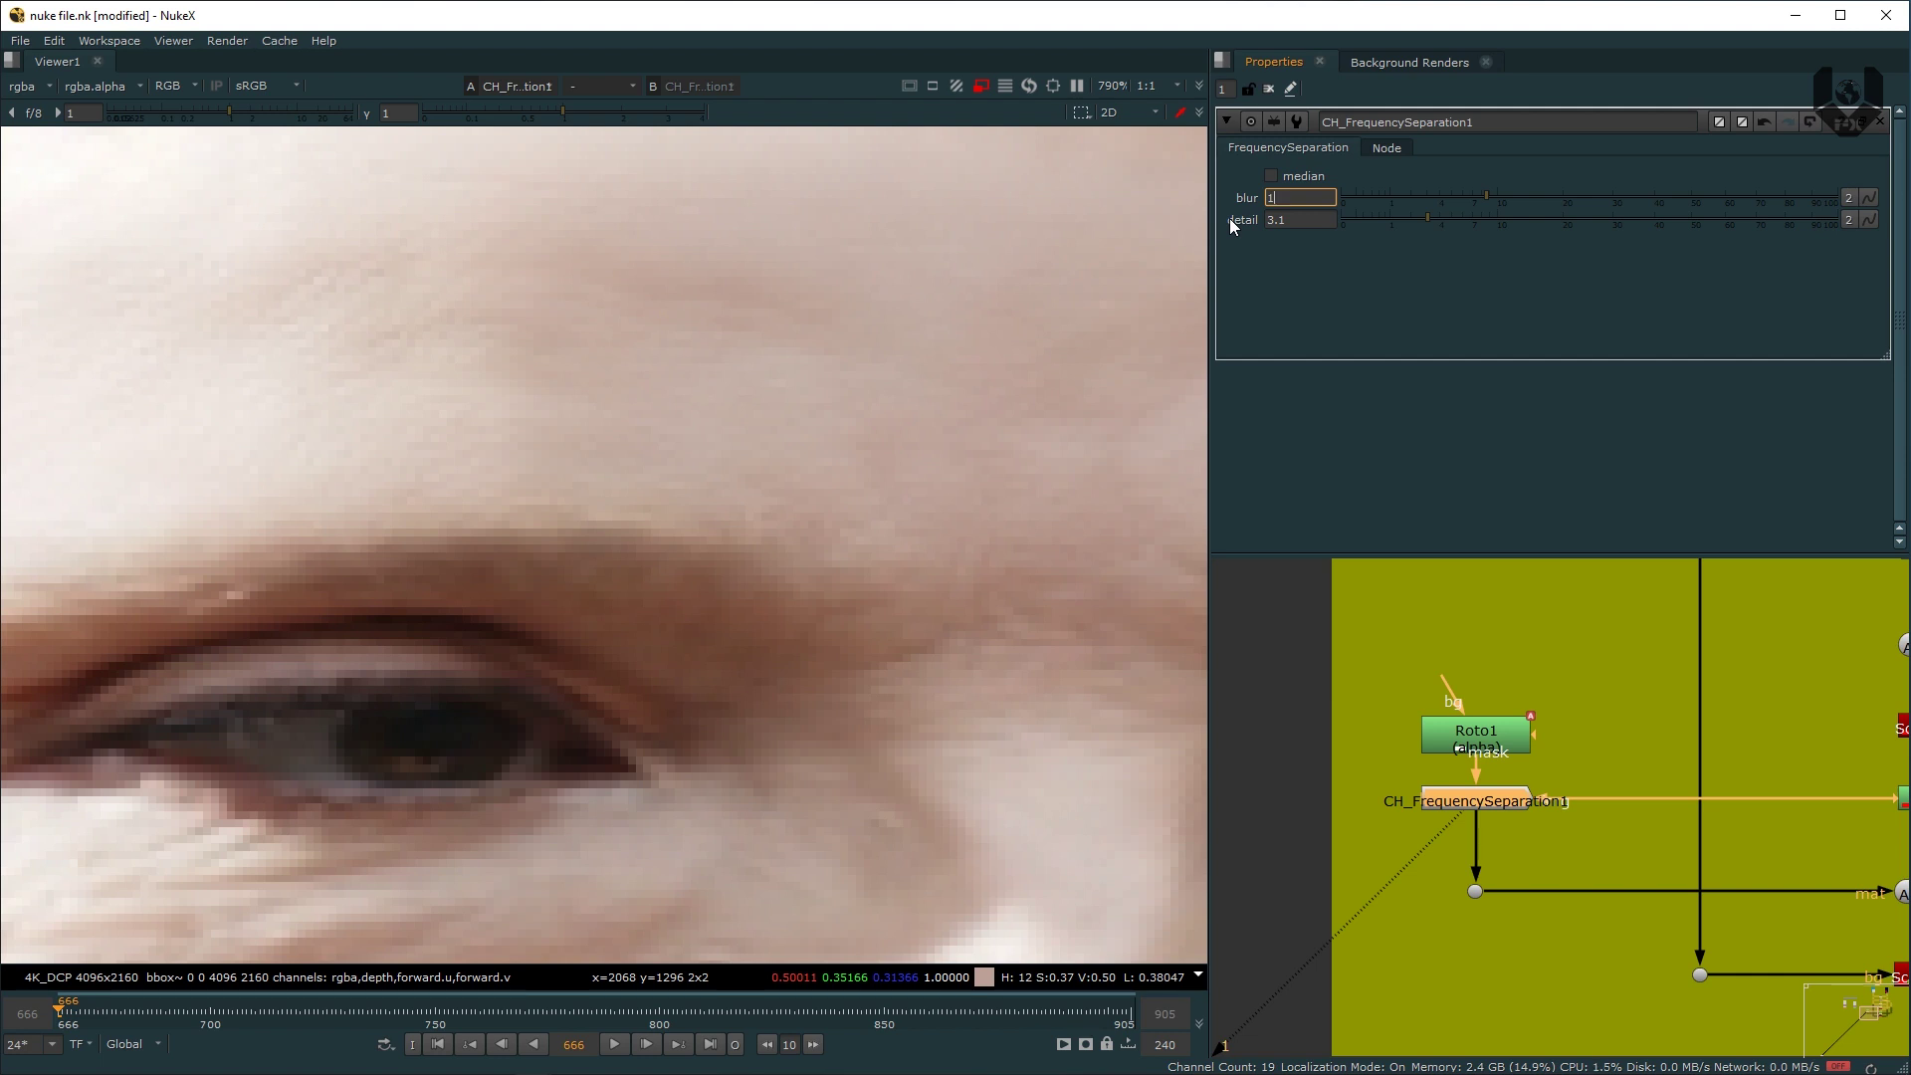
pyautogui.write('13.4')
pyautogui.press('Tab')
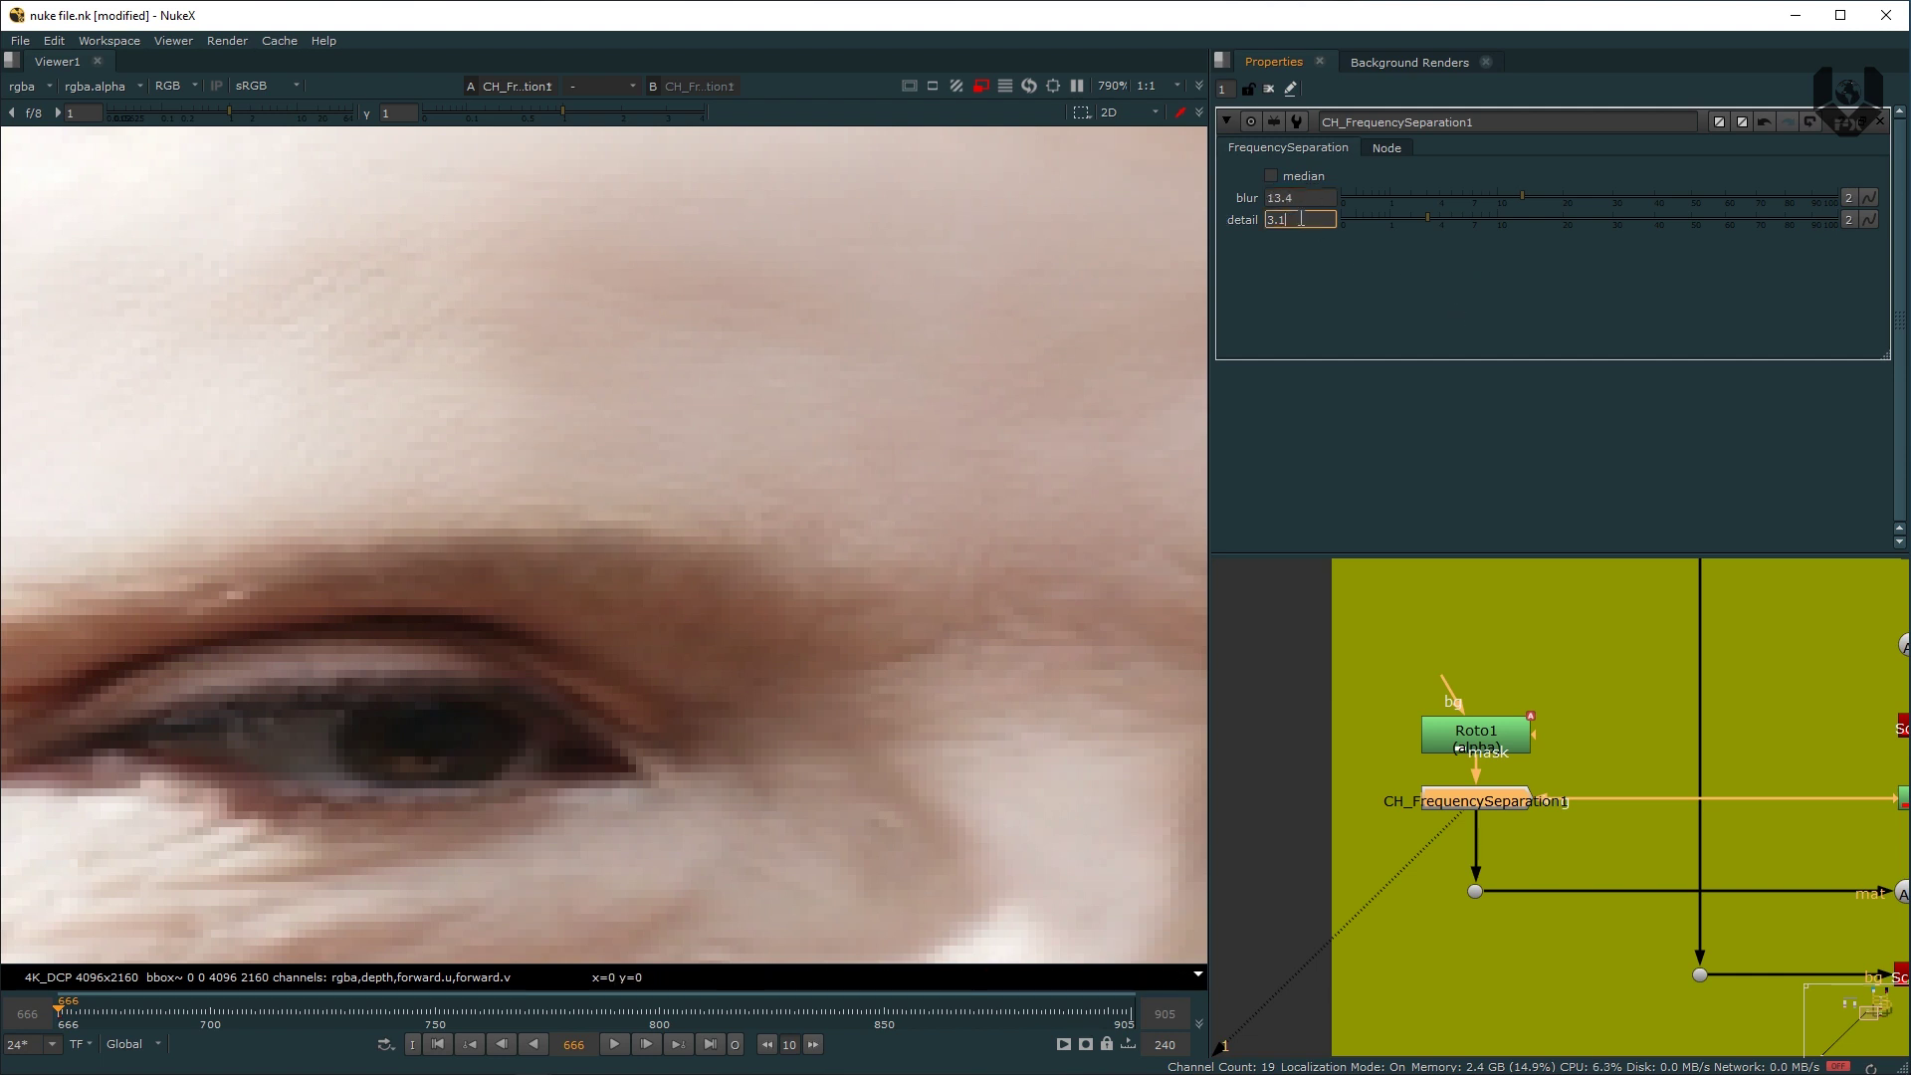
pyautogui.write('6')
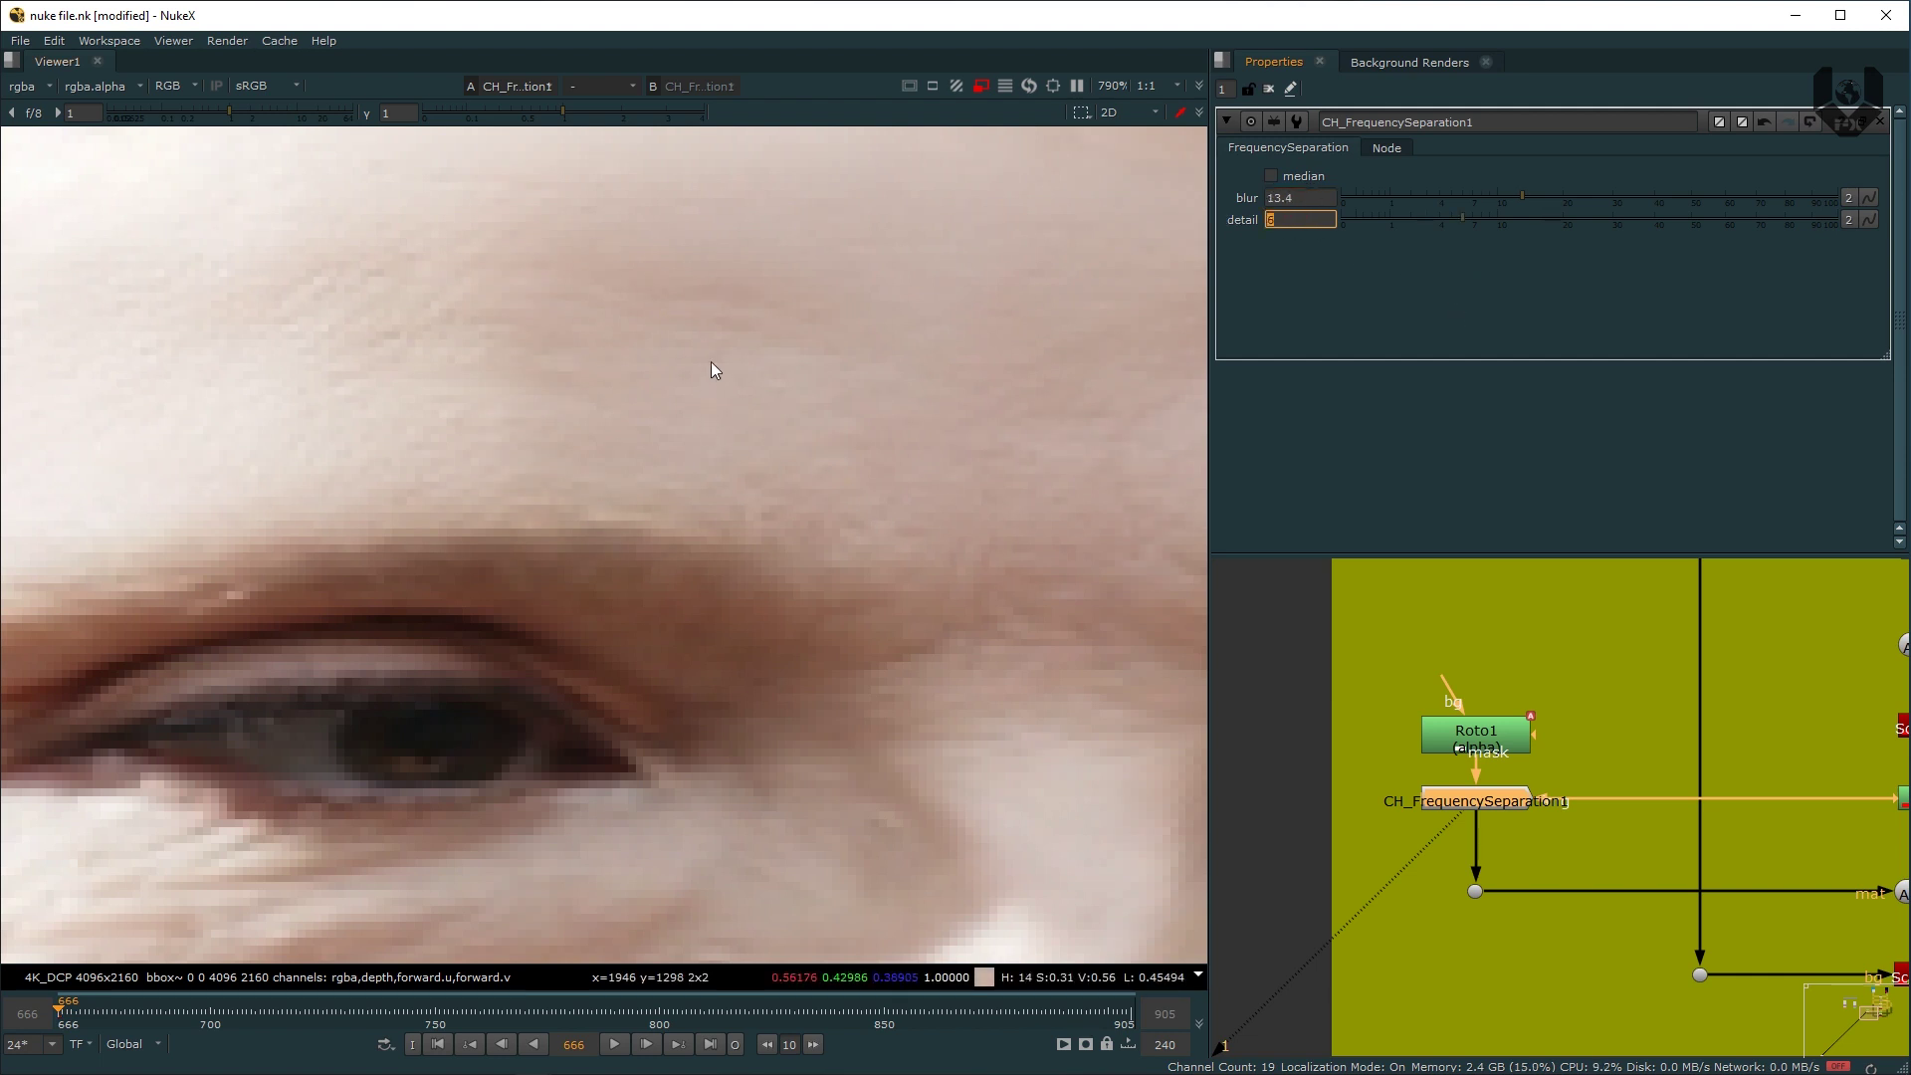
pyautogui.scroll(-4, 713, 371)
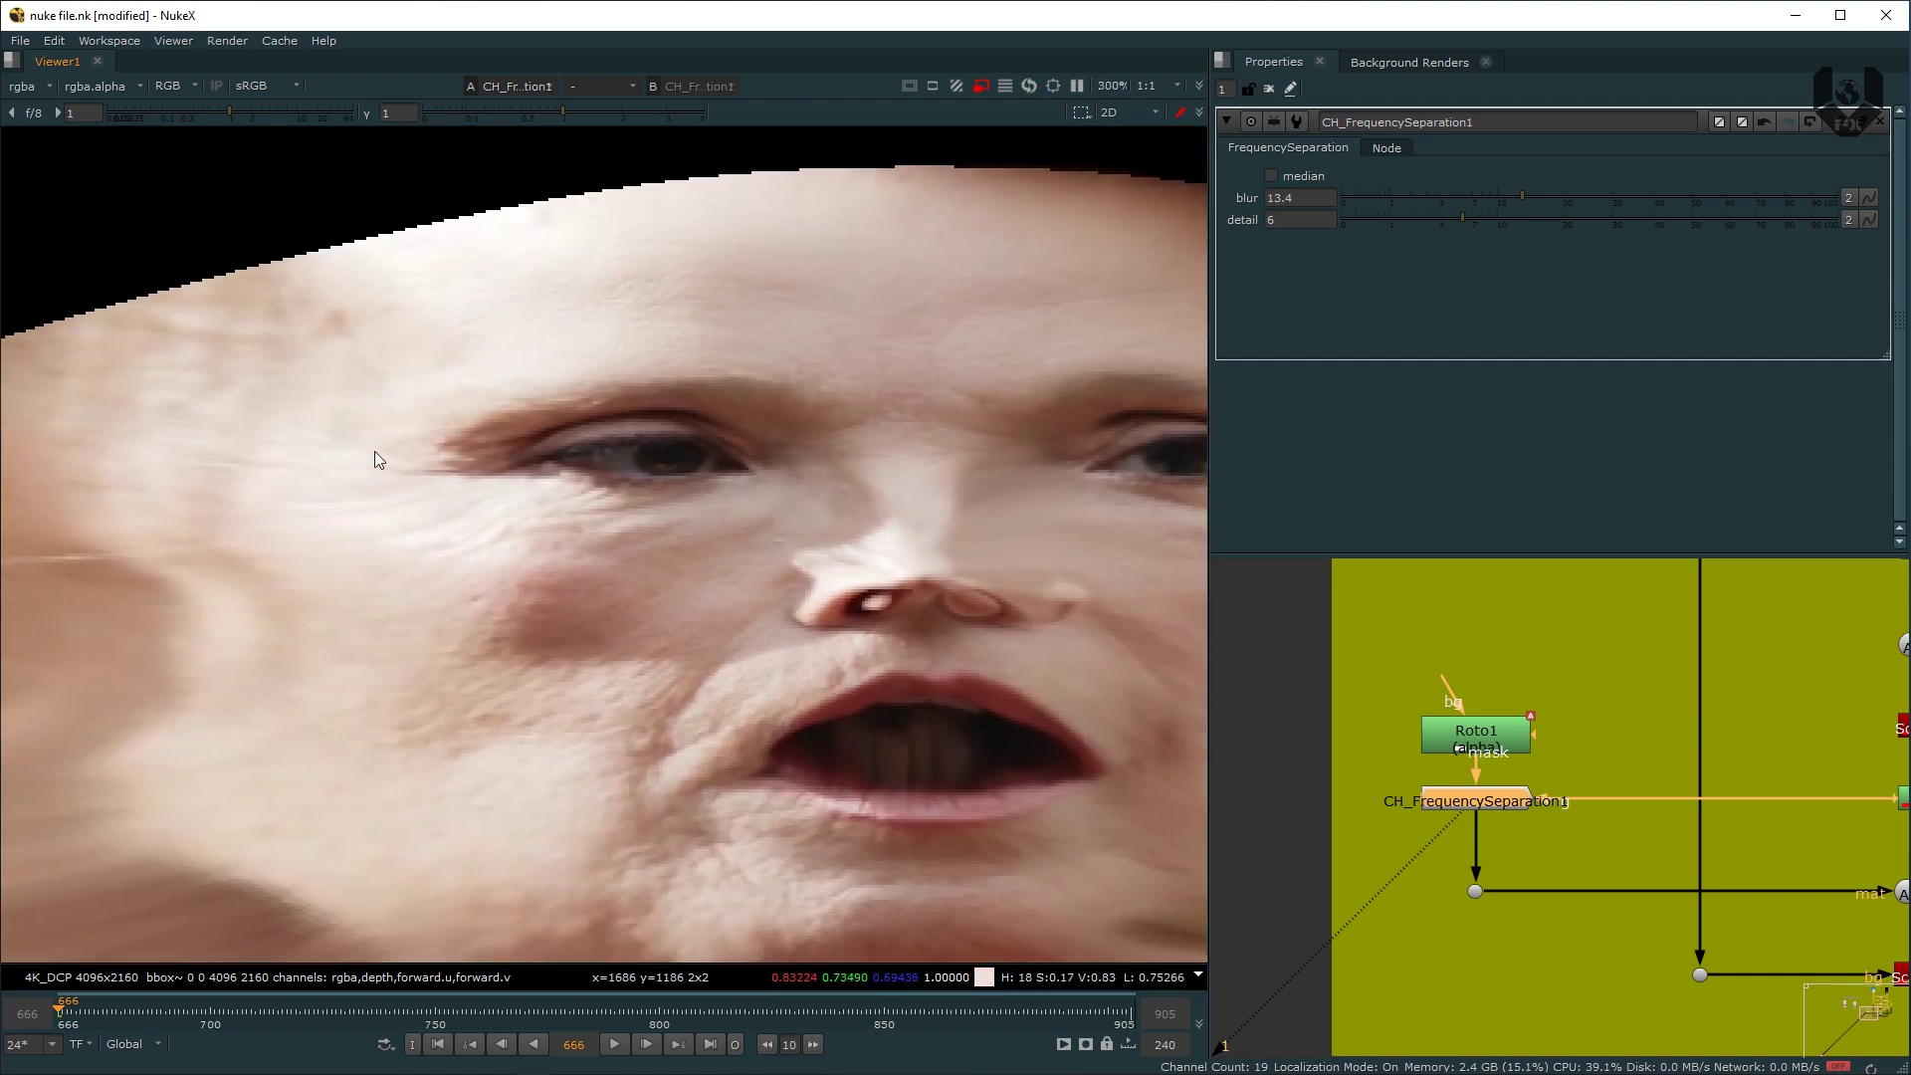
pyautogui.scroll(3, 428, 517)
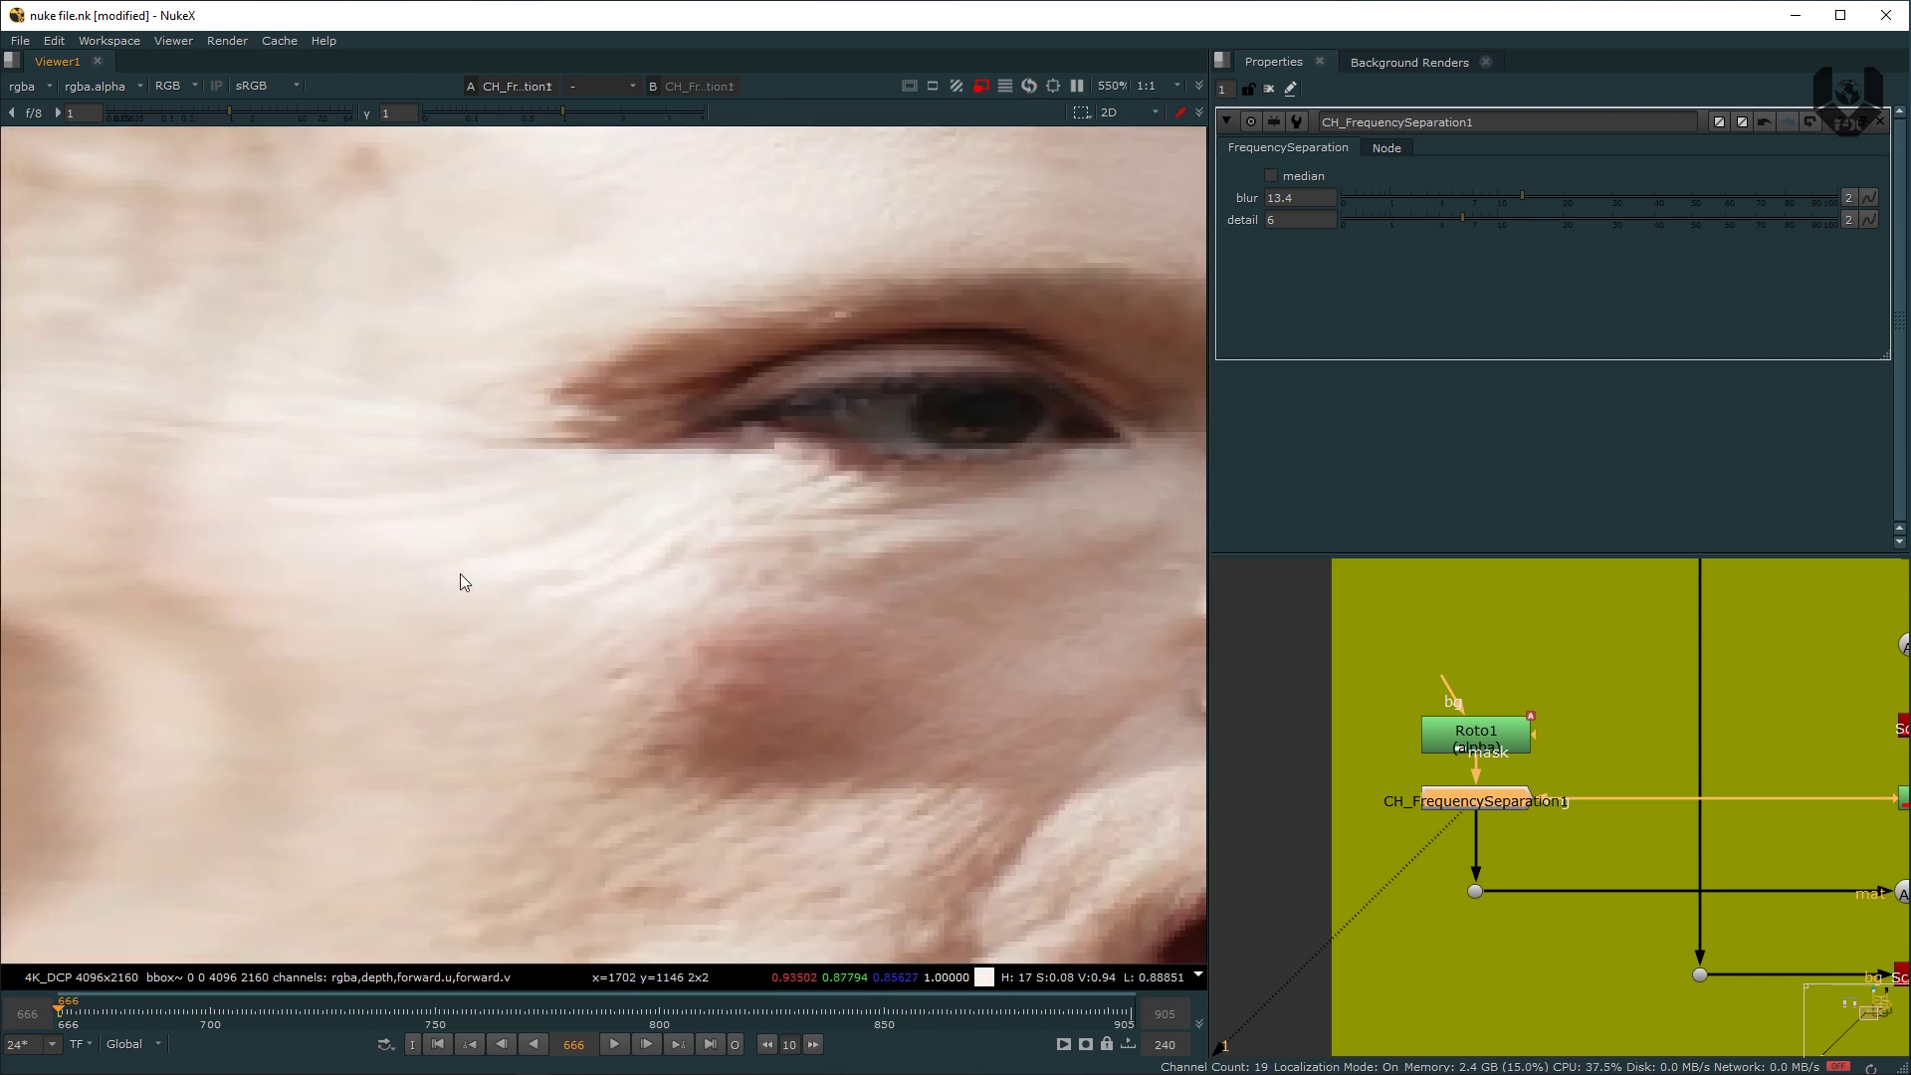
pyautogui.moveTo(1526, 641); pyautogui.dragTo(1377, 624, button='middle')
pyautogui.click(1774, 780)
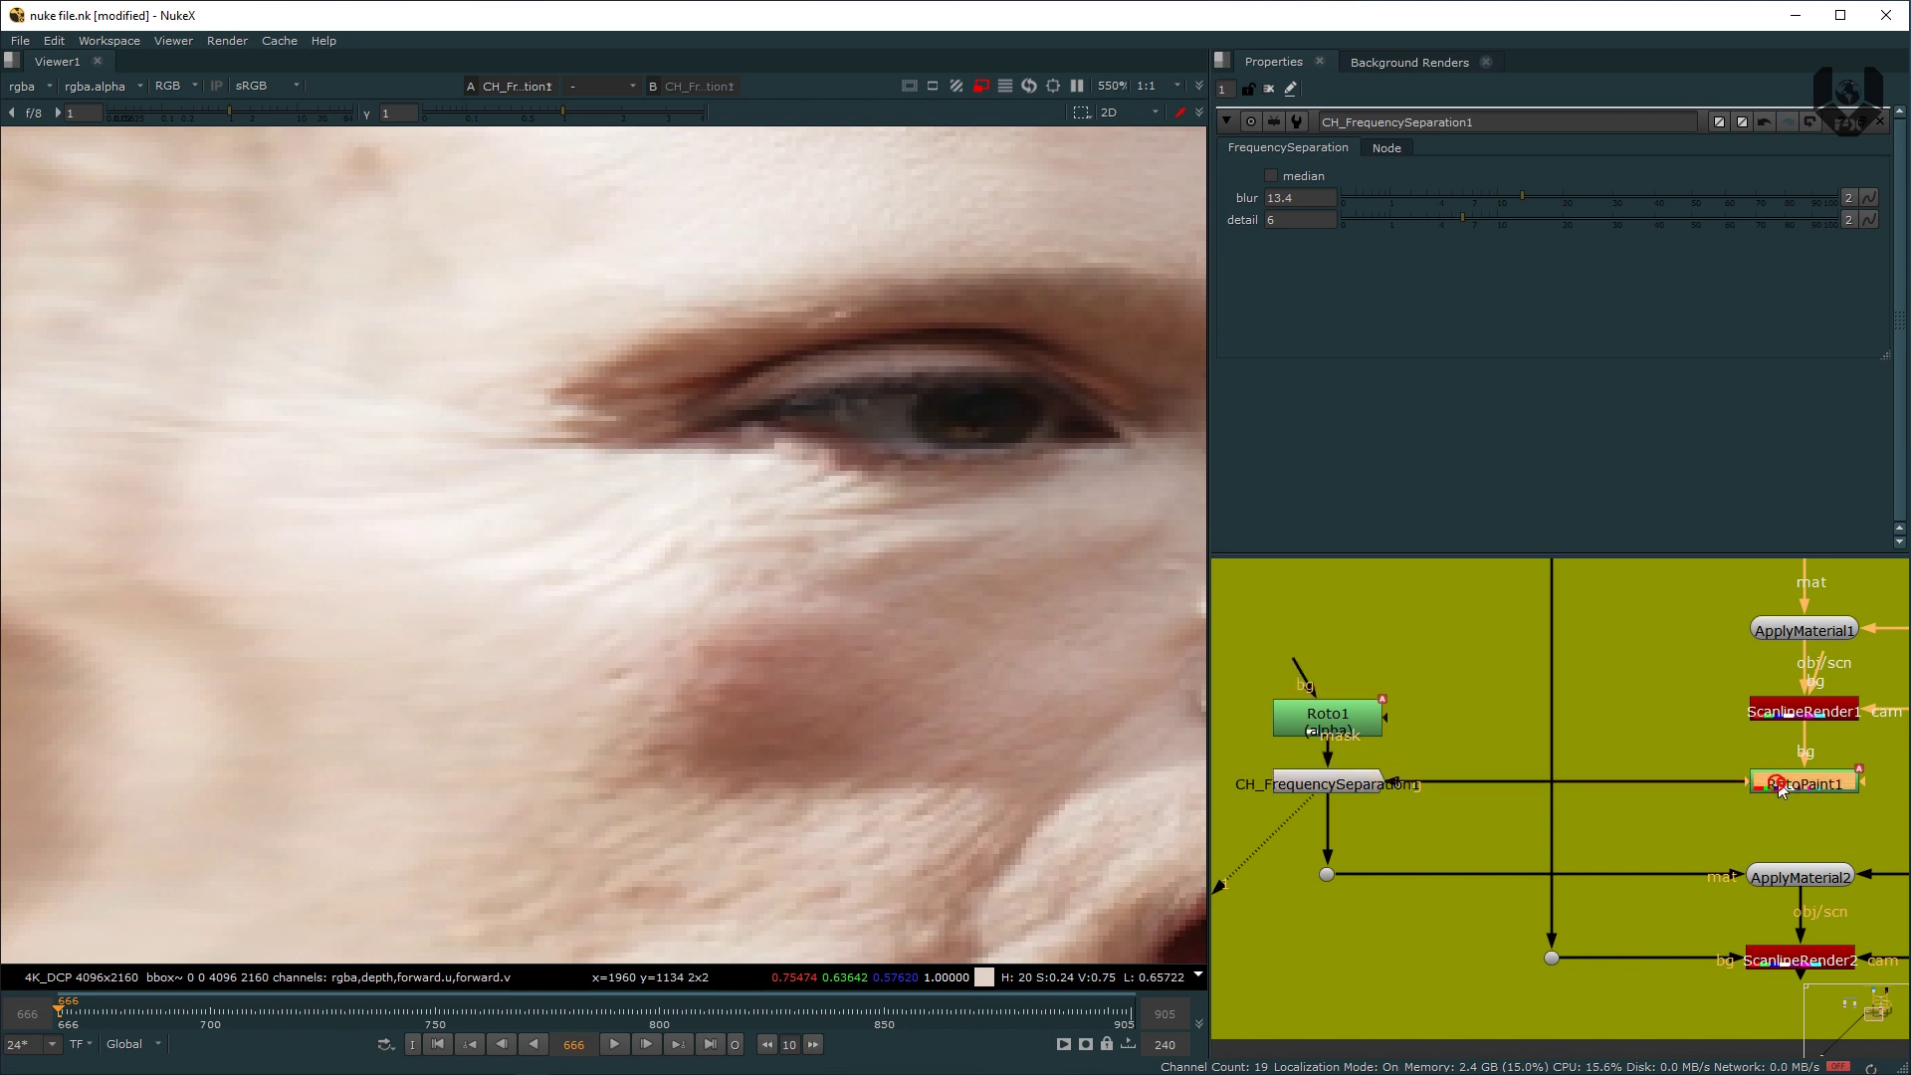
pyautogui.moveTo(1386, 743); pyautogui.dragTo(1590, 746, button='middle')
pyautogui.scroll(-4, 1450, 675)
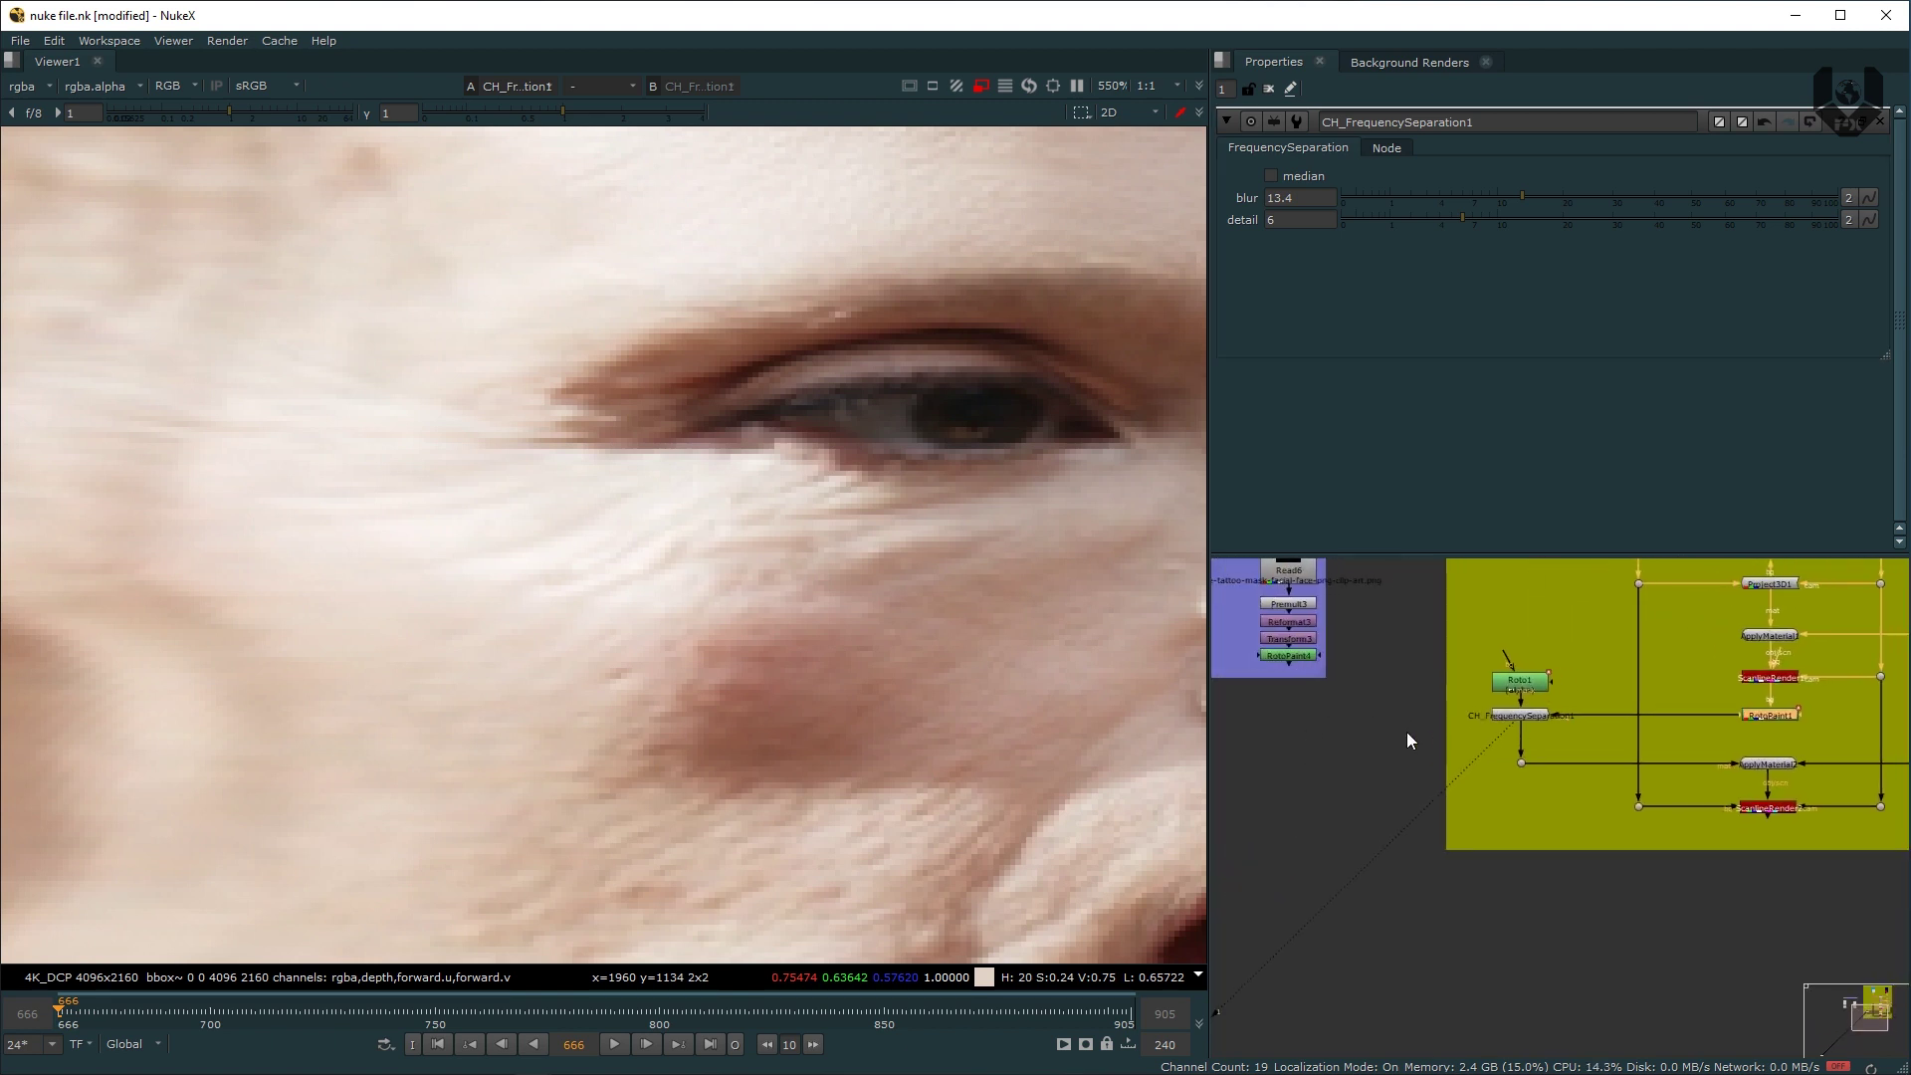
pyautogui.moveTo(1407, 732); pyautogui.dragTo(1404, 753, button='middle')
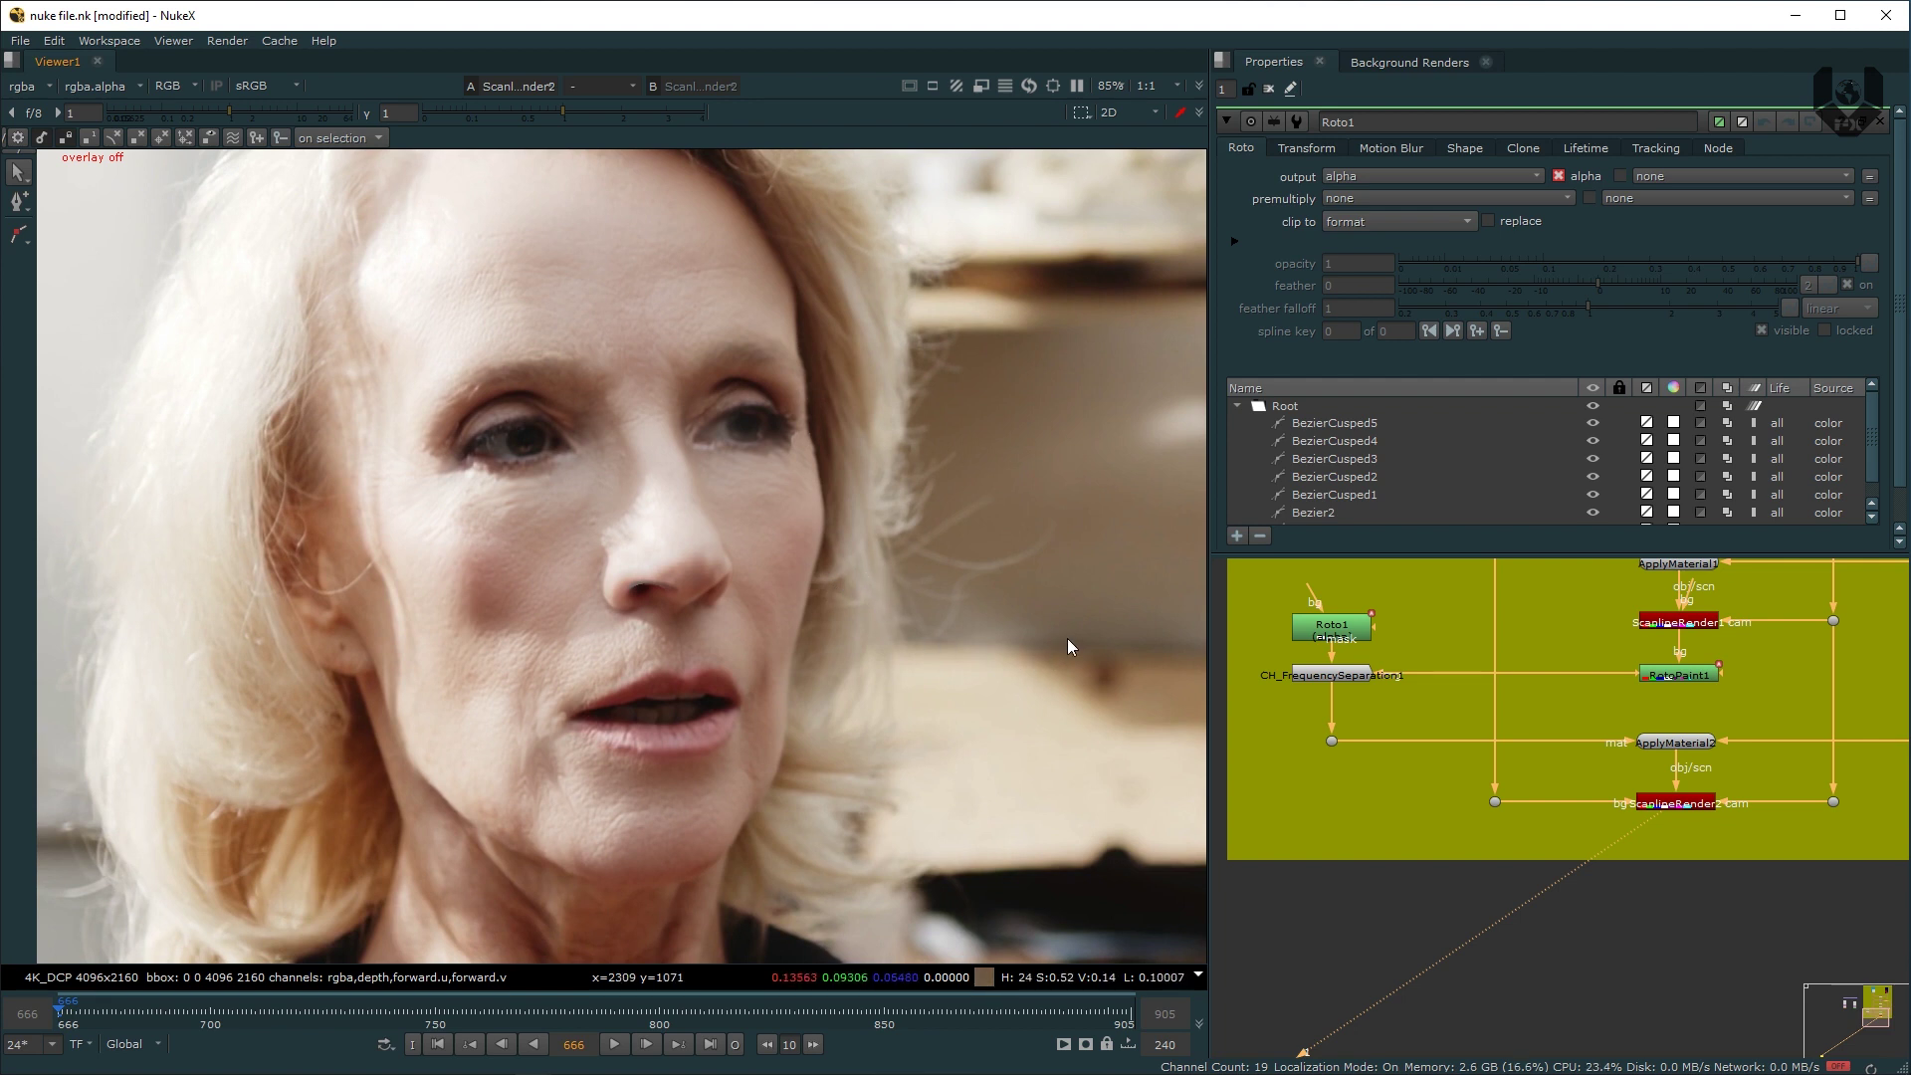
# Step: Open RotoPaint1's properties and show its output in the viewer
pyautogui.moveTo(1469, 710); pyautogui.dragTo(1487, 761, button='middle')
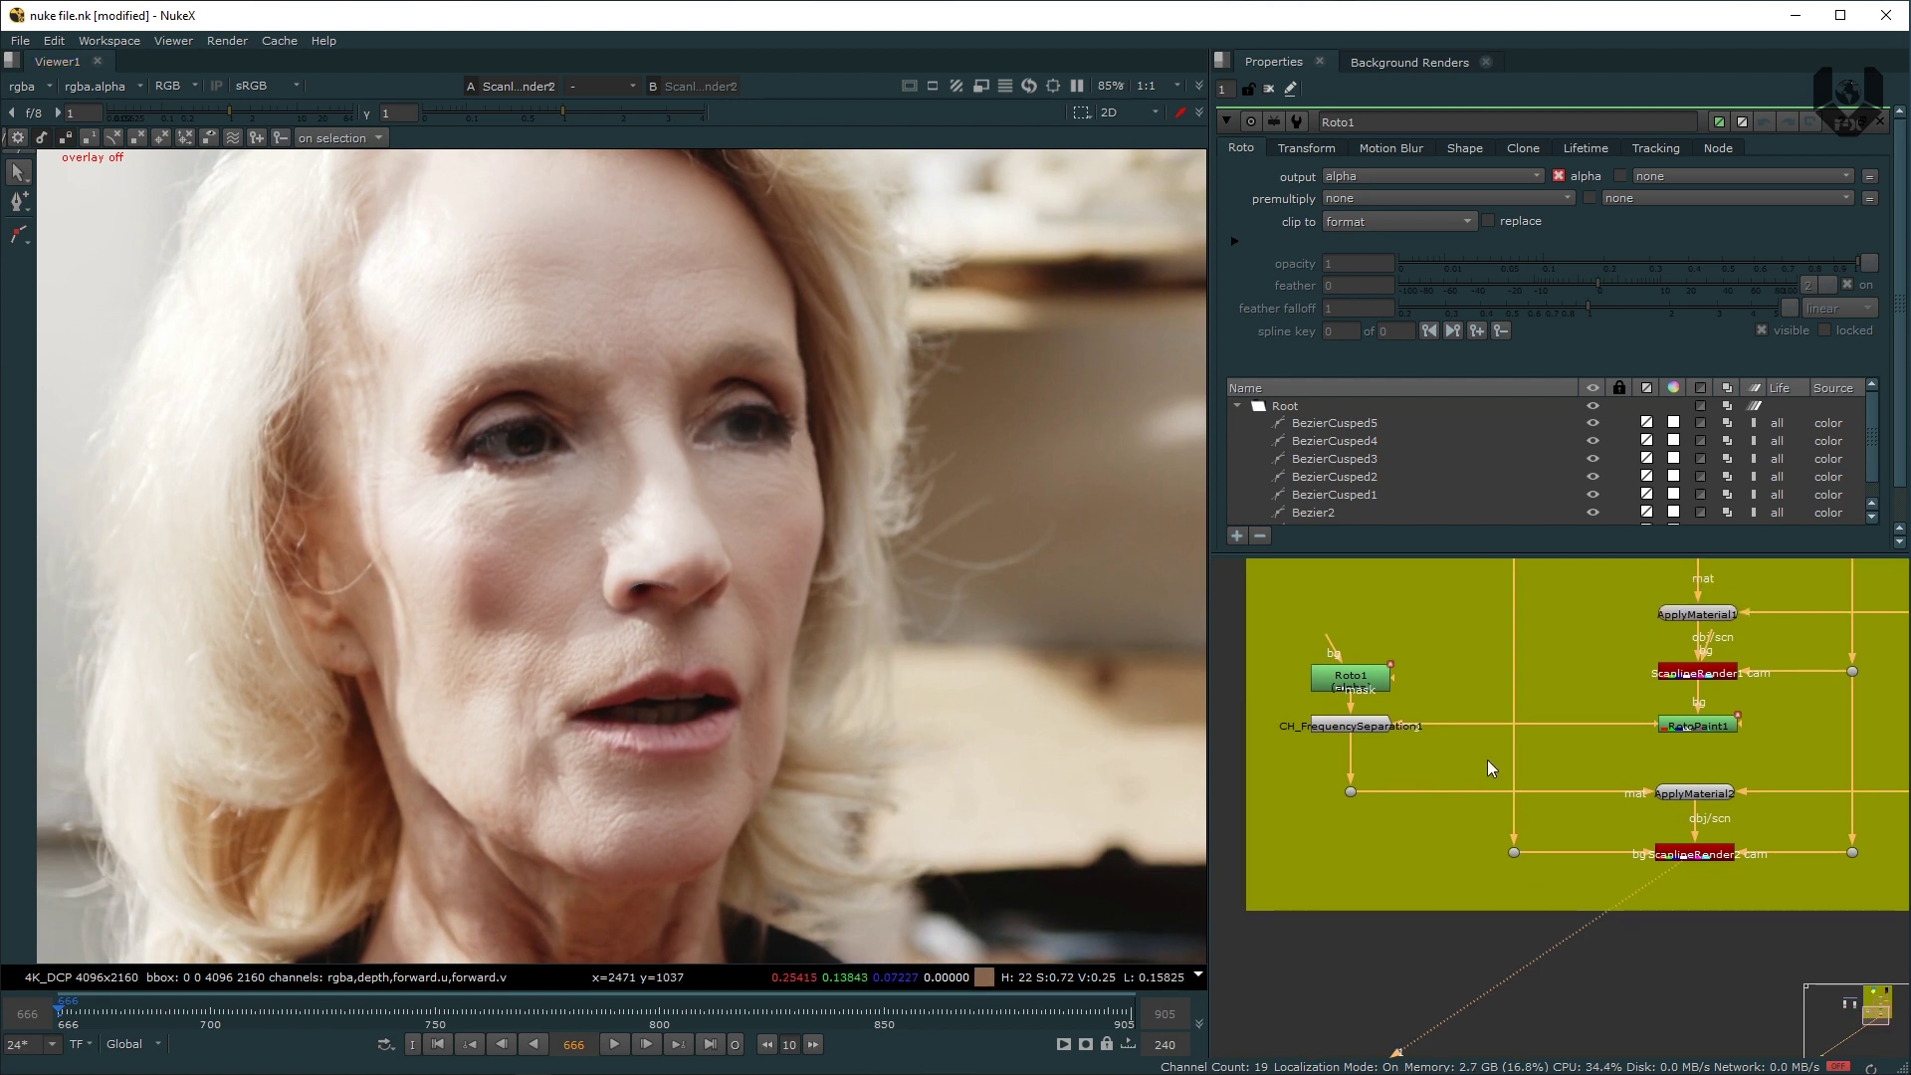
pyautogui.doubleClick(1699, 728)
pyautogui.press('1')
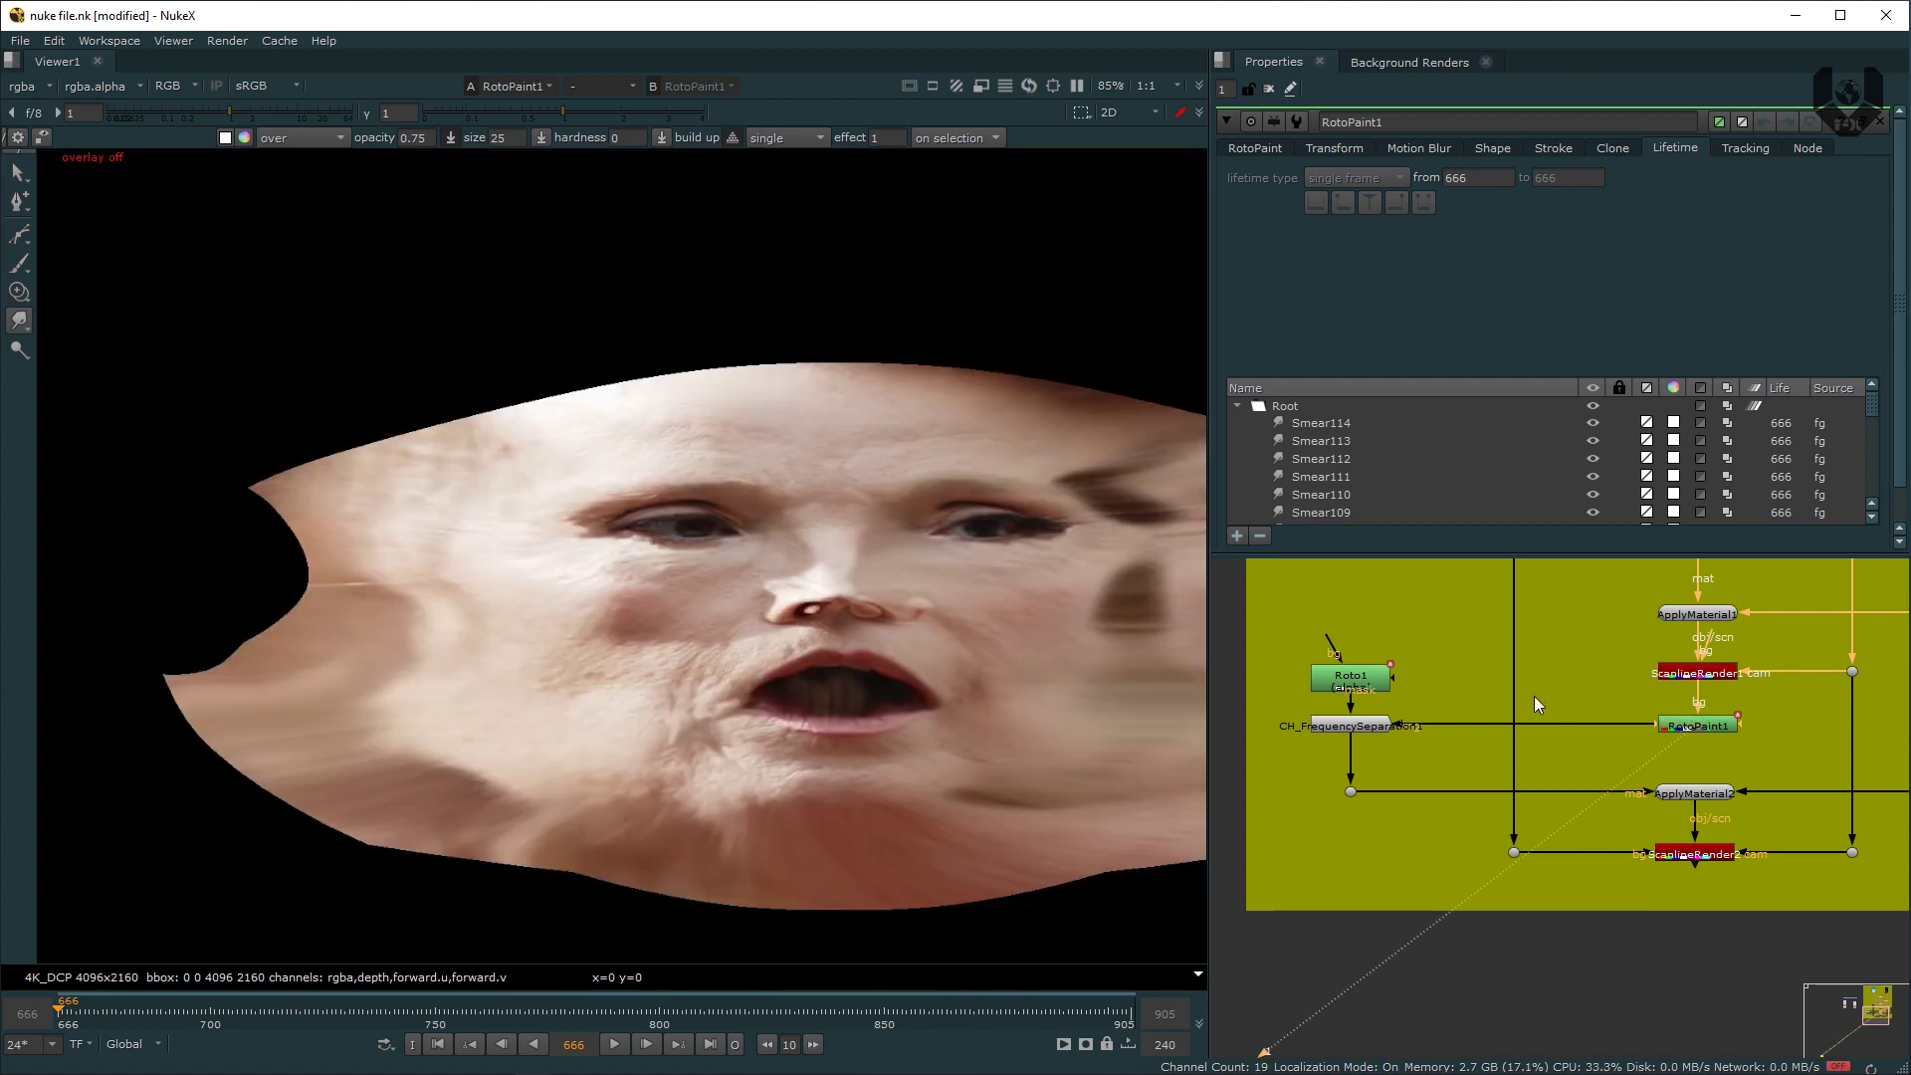
# Step: Select all paint strokes in RotoPaint1 from Smear114 to Clone1 and turn the viewer overlay on
pyautogui.click(1336, 423)
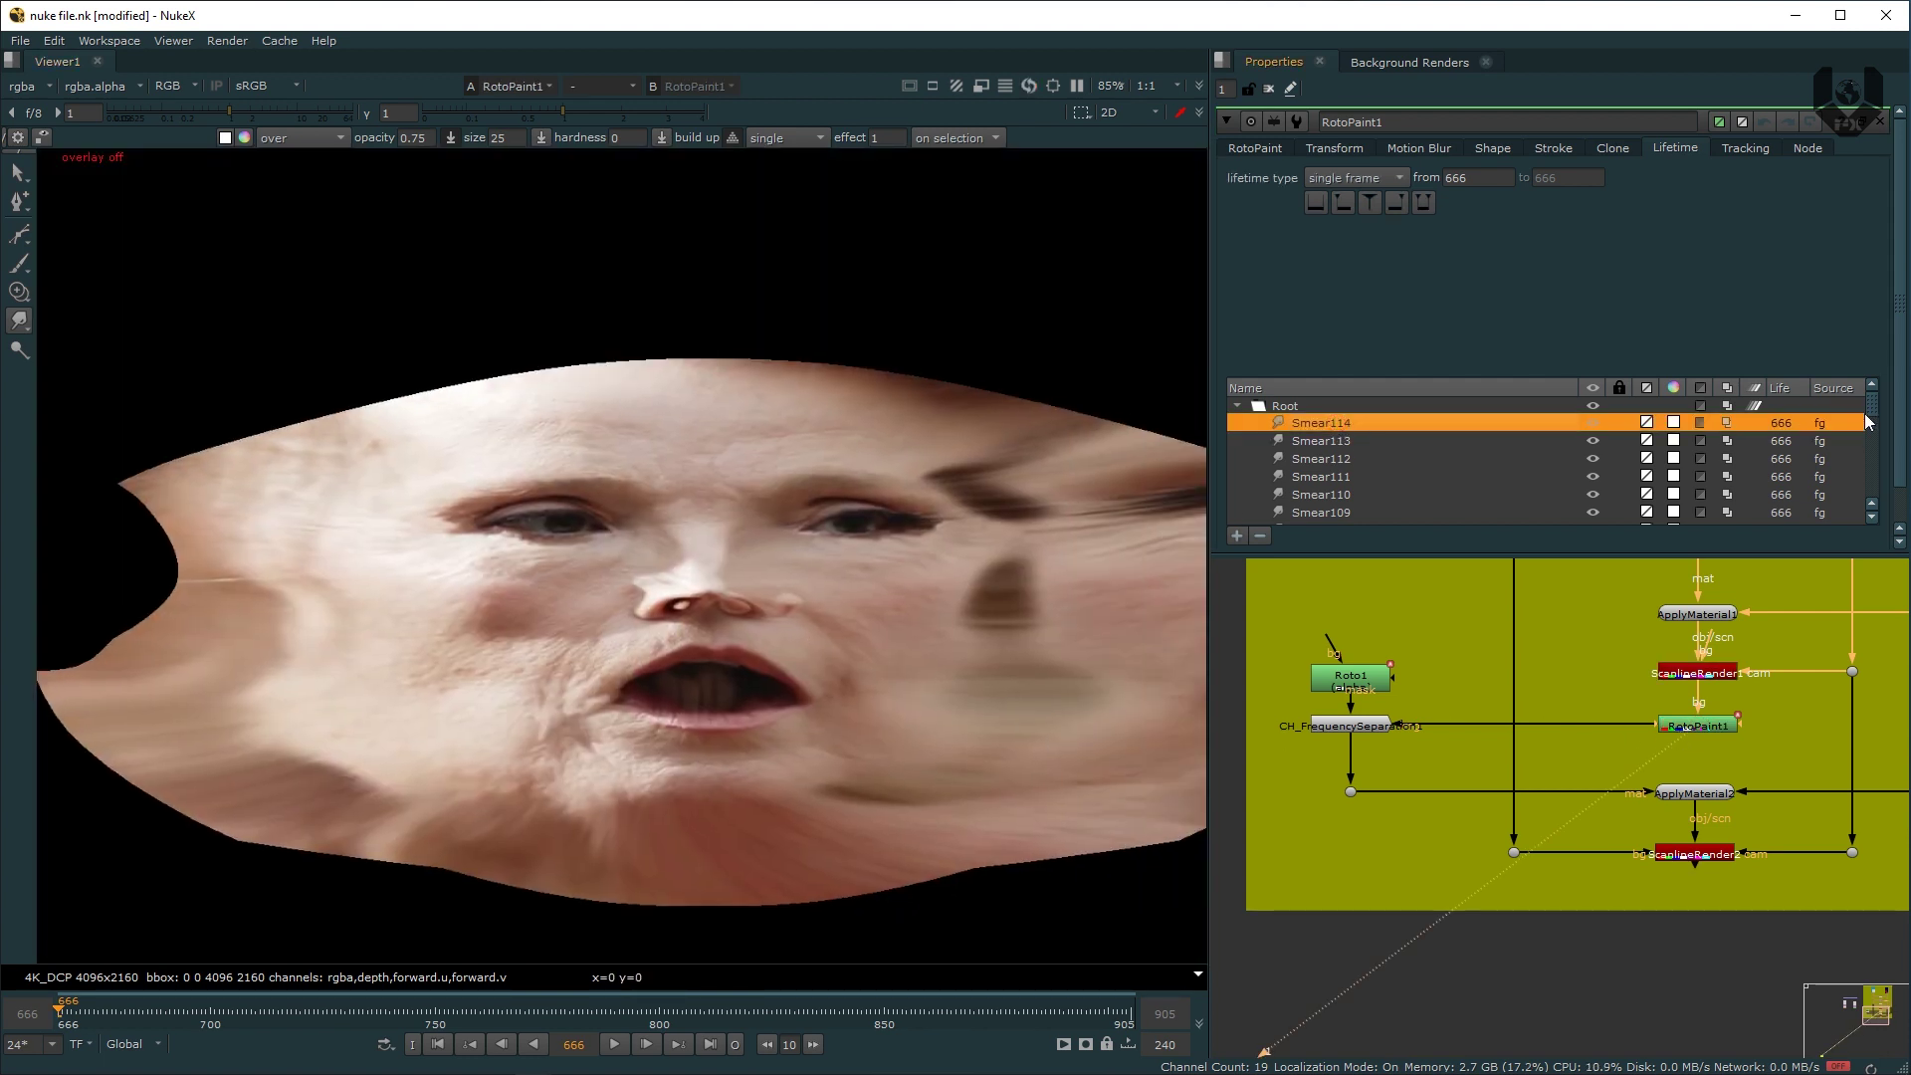
pyautogui.moveTo(1867, 422); pyautogui.dragTo(1876, 498)
pyautogui.keyDown('shift'); pyautogui.click(1326, 514); pyautogui.keyUp('shift')
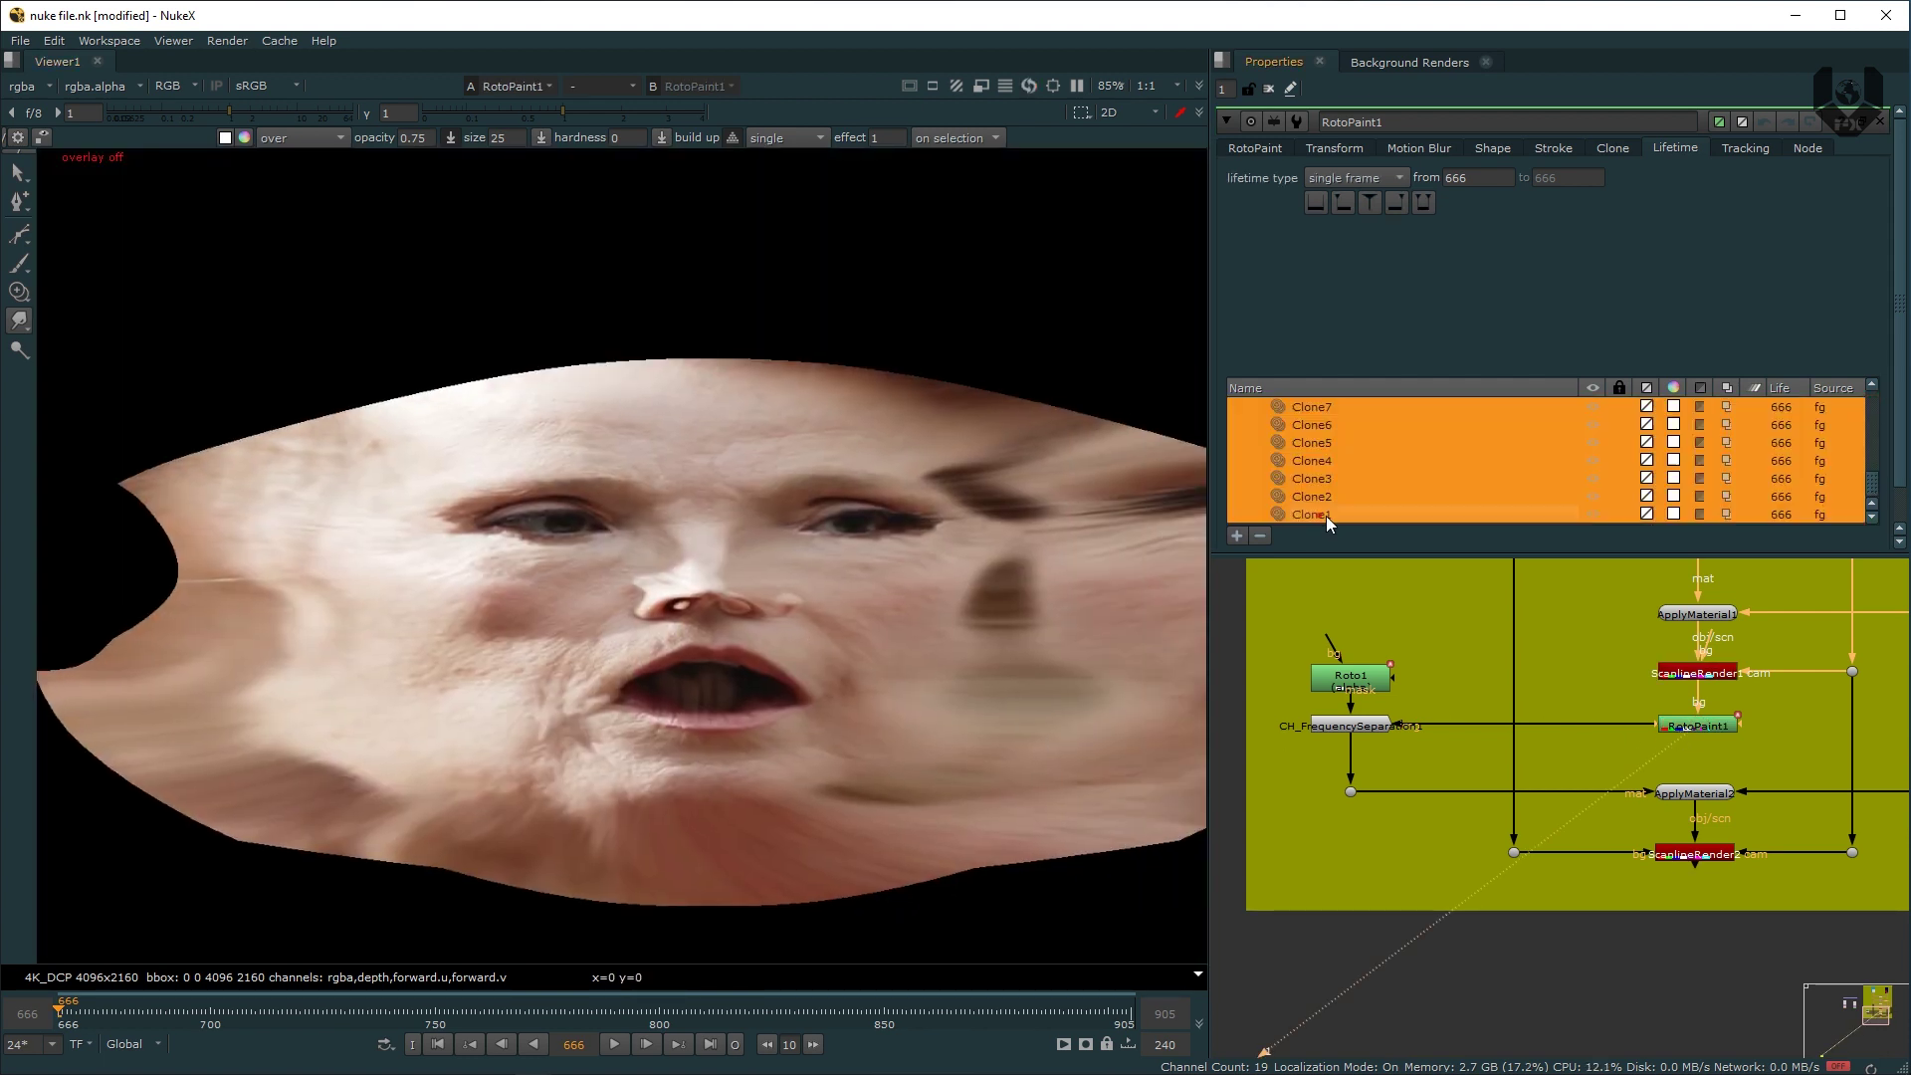
pyautogui.press('o')
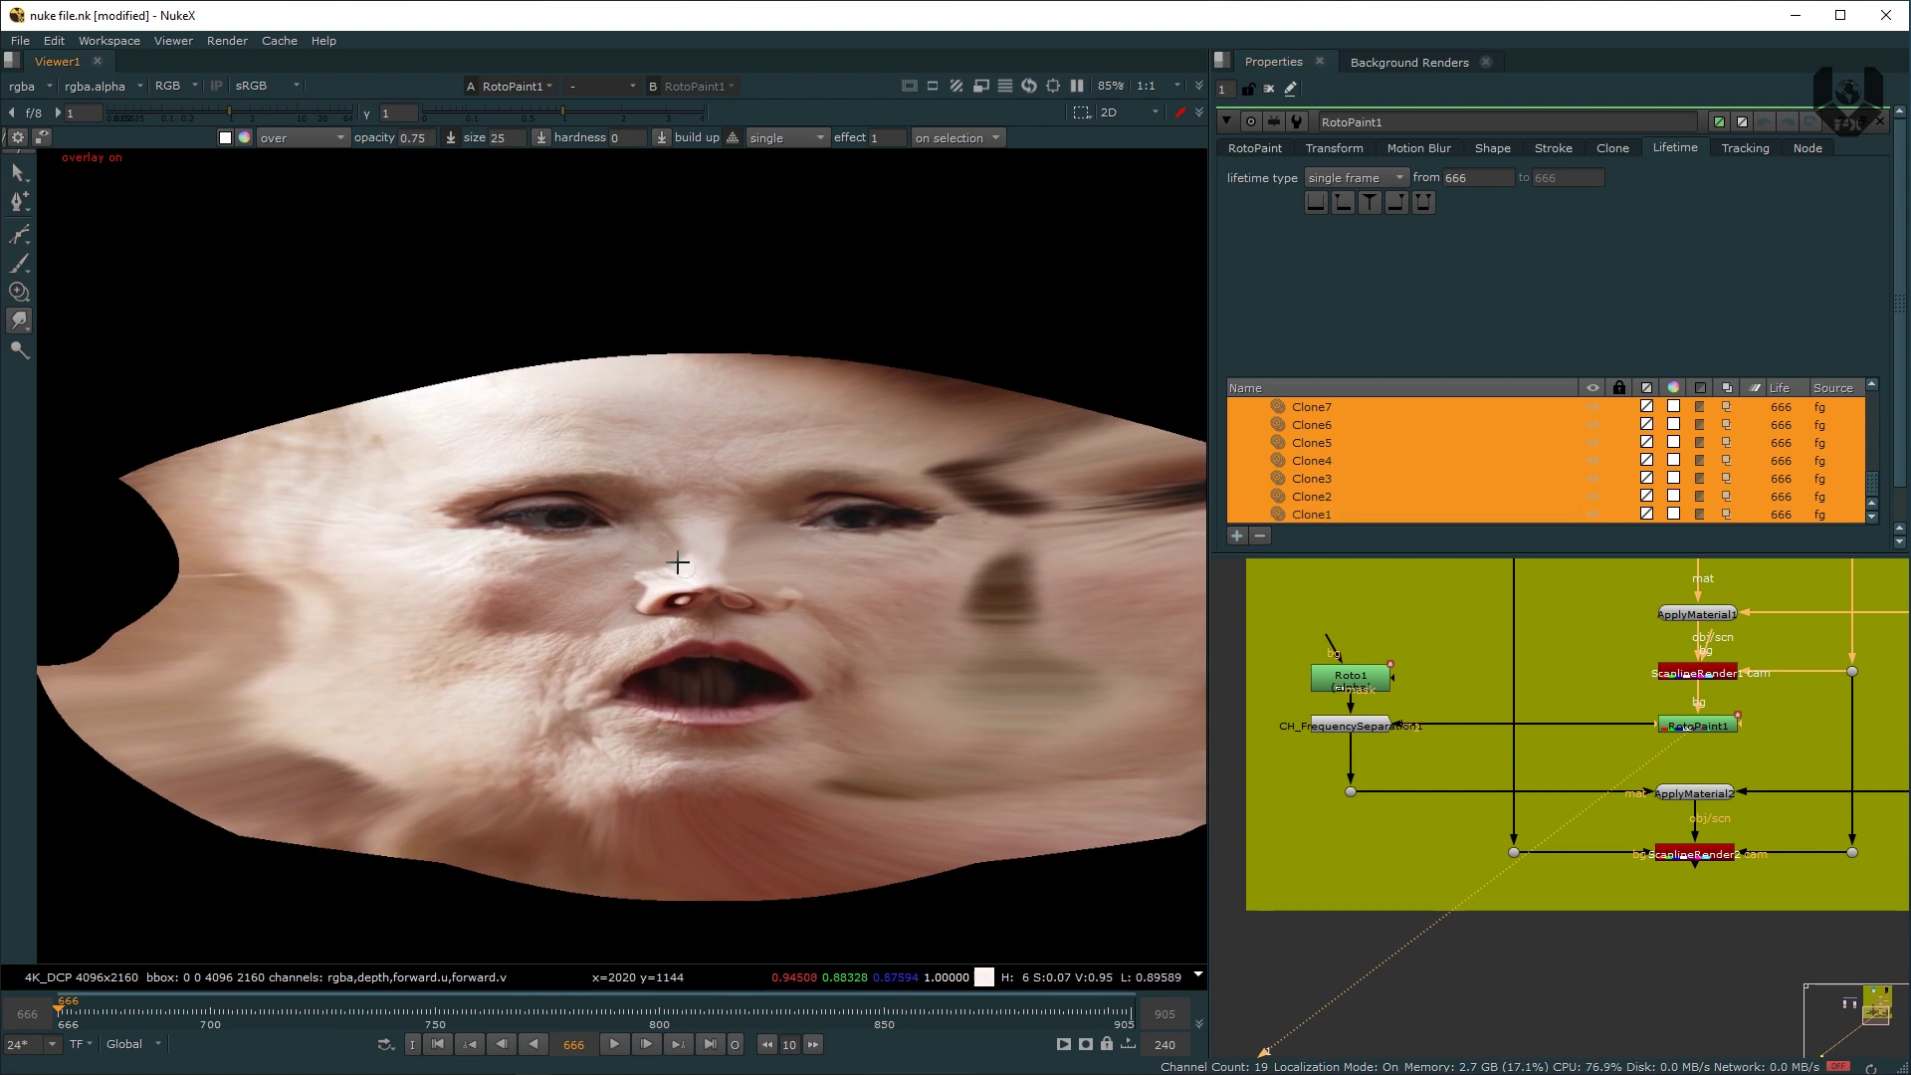
pyautogui.scroll(4, 677, 538)
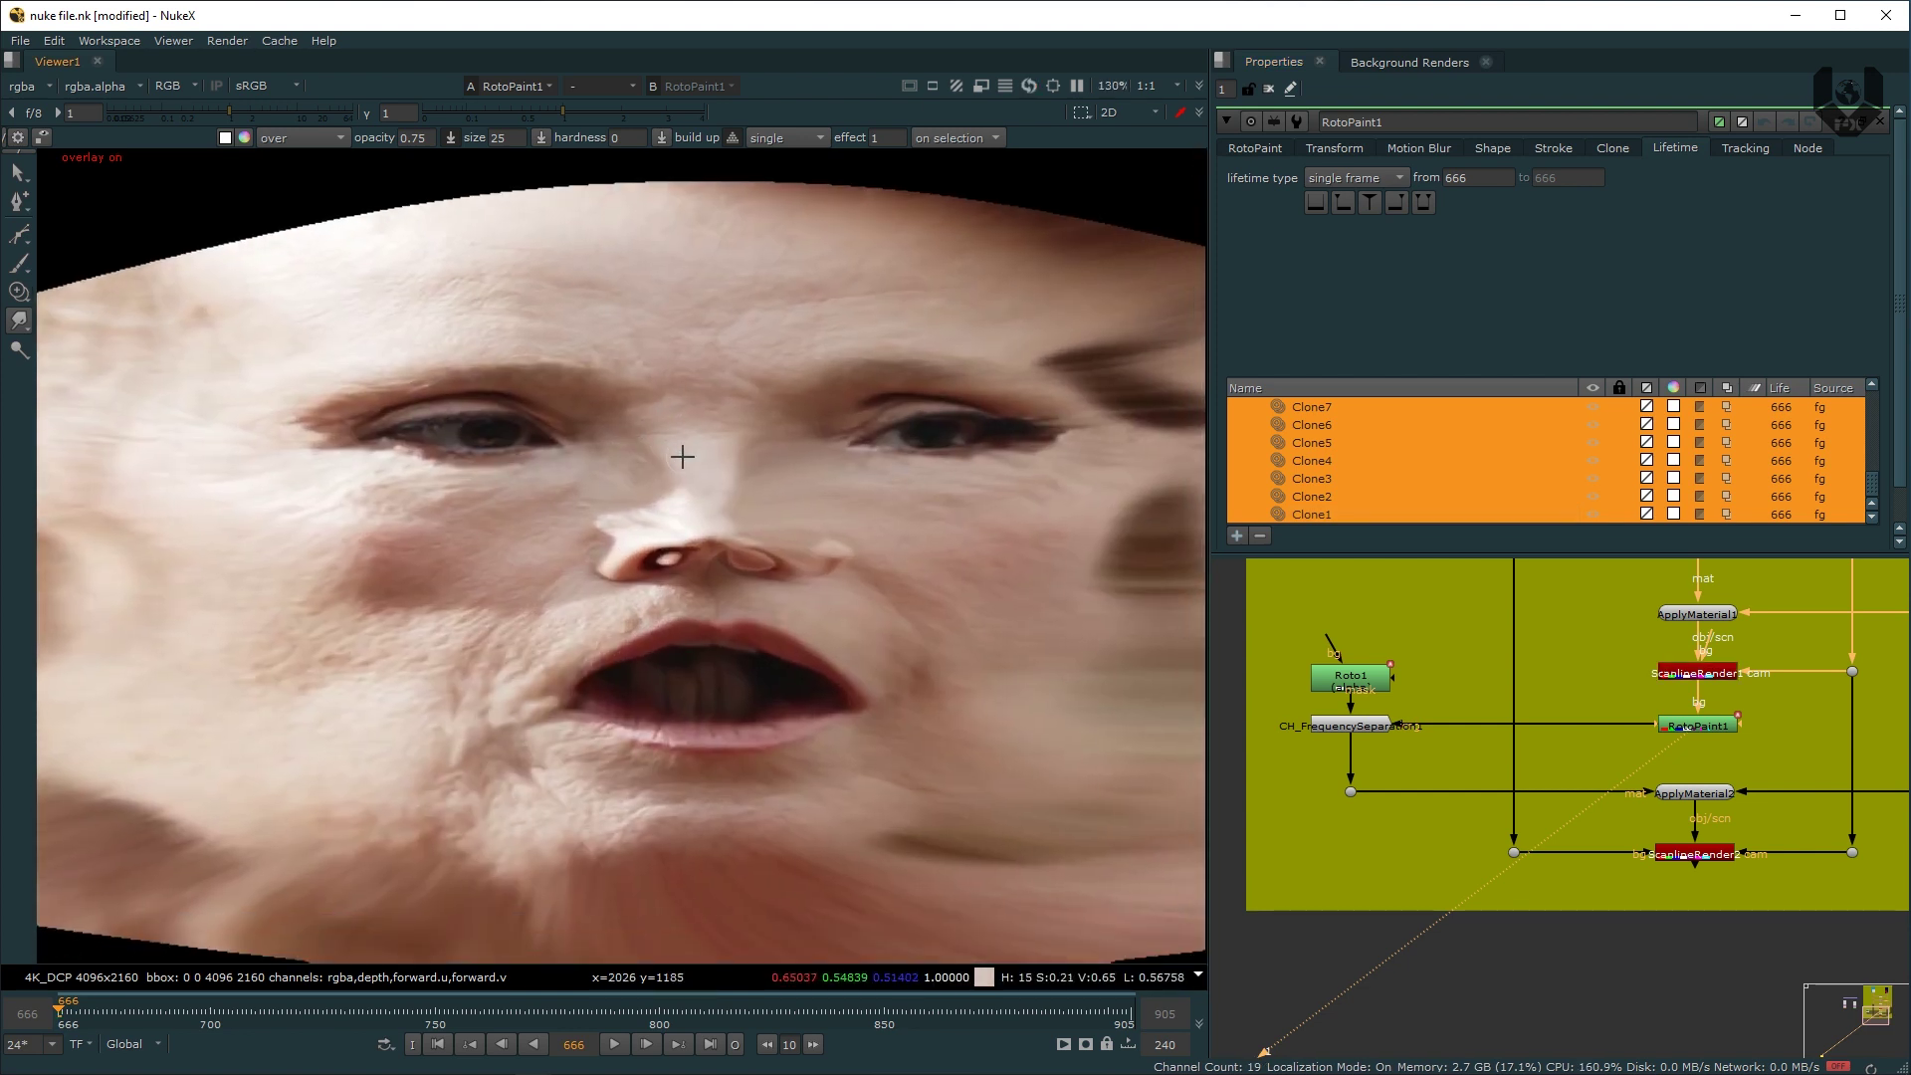
# Step: Toggle RotoPaint1 off and on repeatedly to compare the face before and after the paint strokes
pyautogui.moveTo(683, 457); pyautogui.dragTo(689, 475, button='middle')
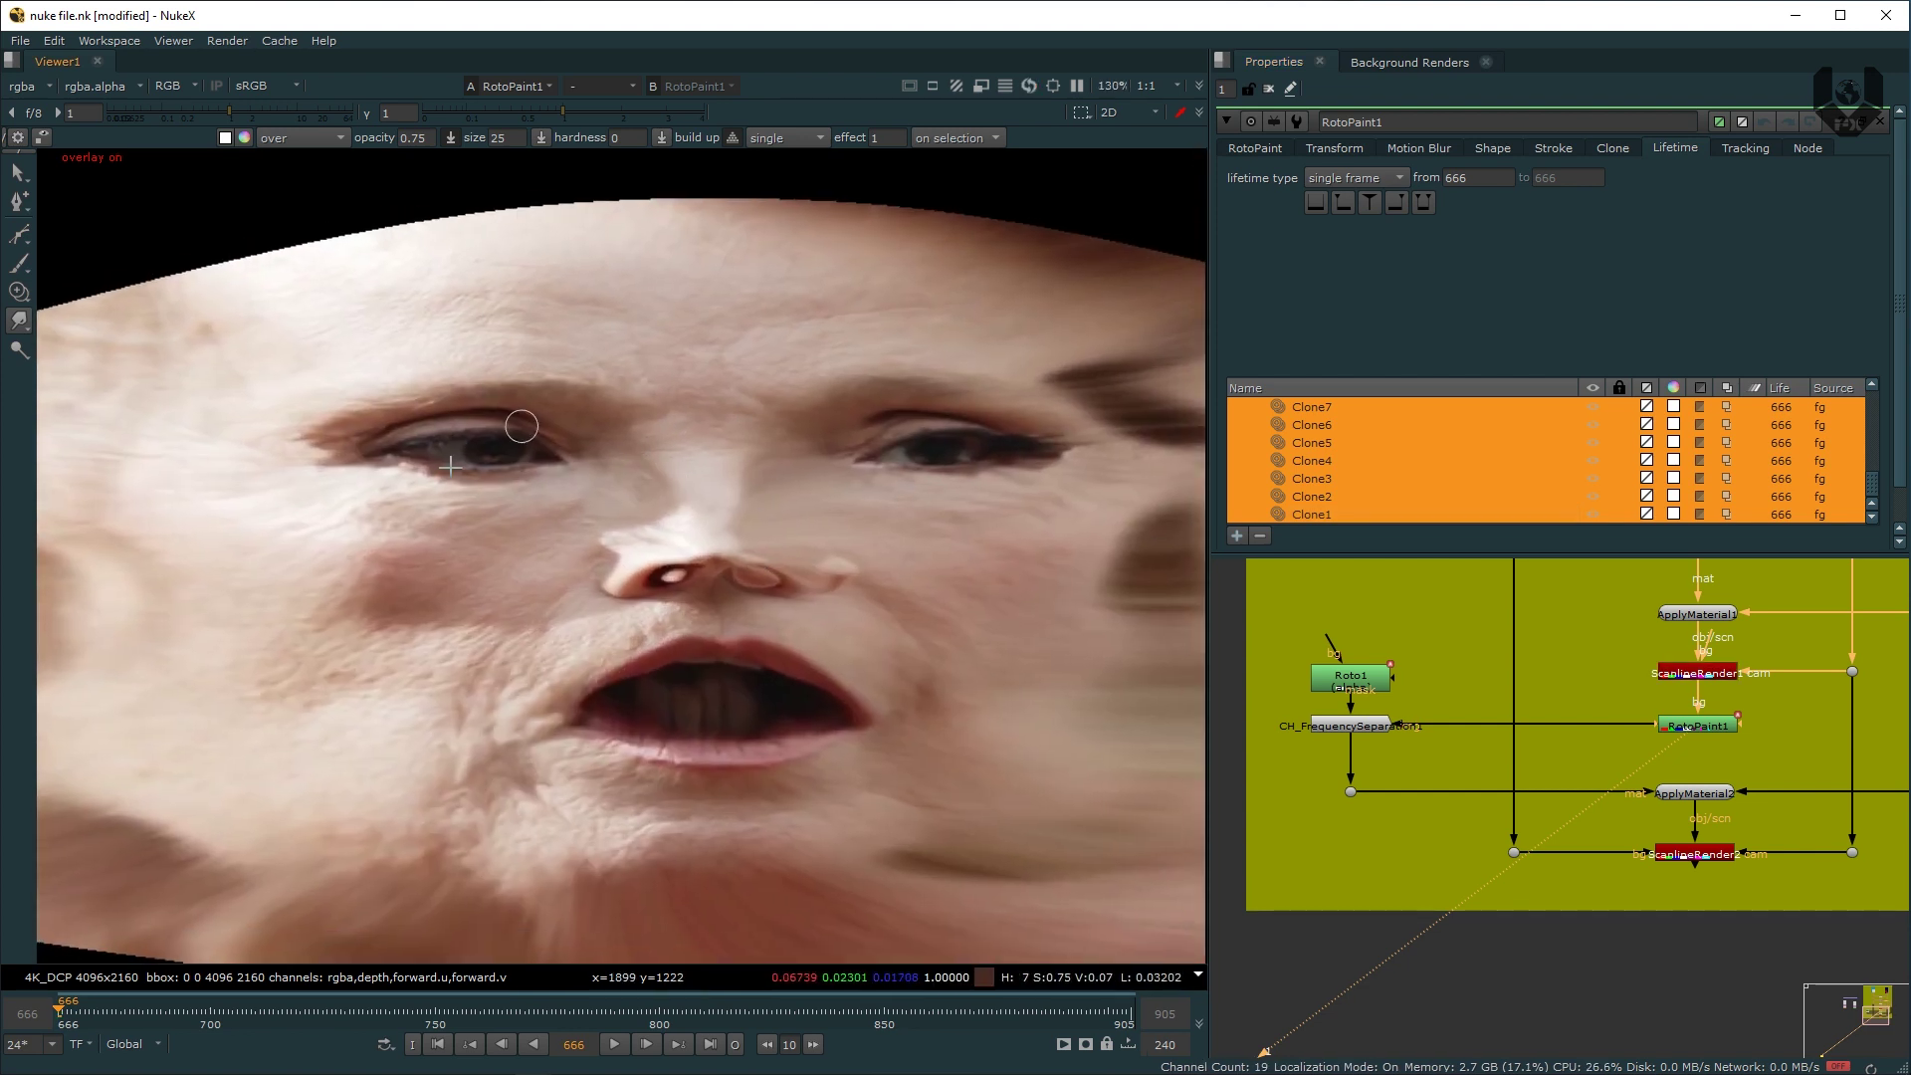
pyautogui.click(1694, 728)
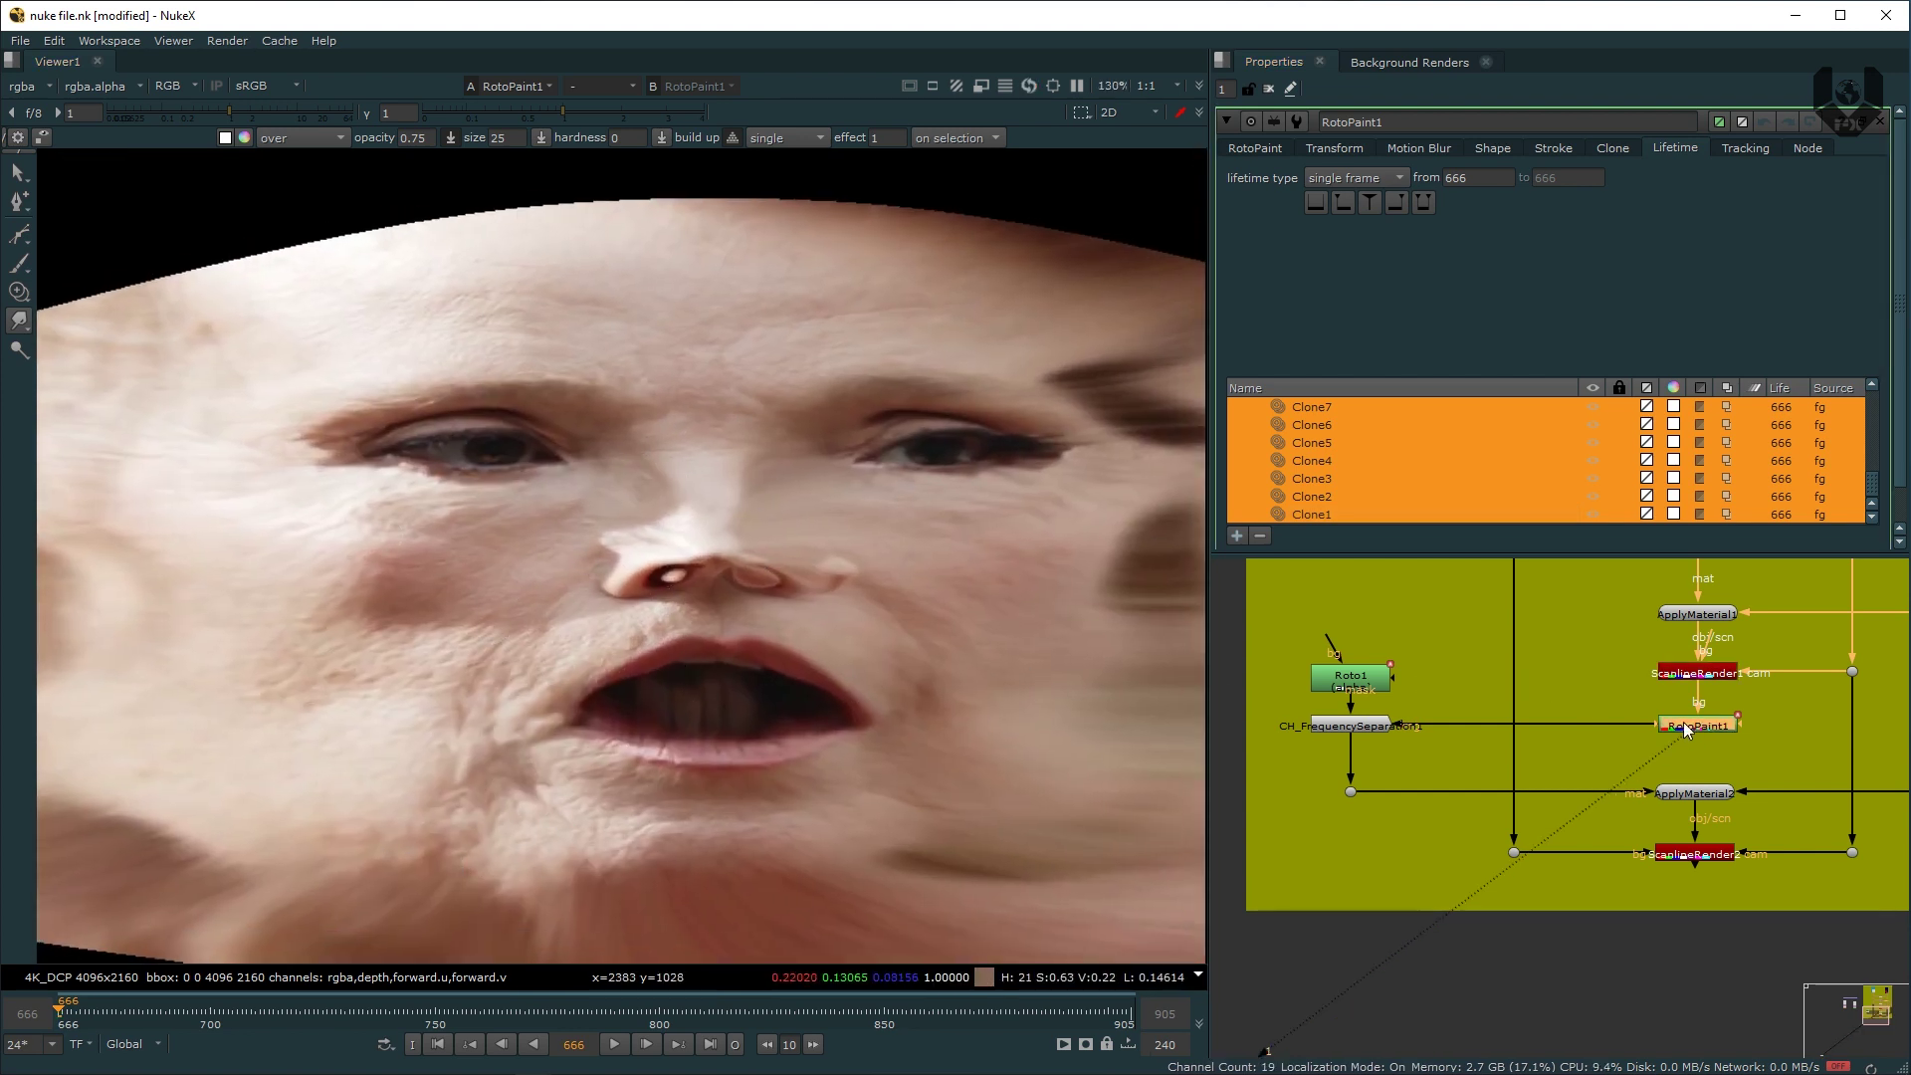
pyautogui.press('d')
pyautogui.press('d')
pyautogui.press('d')
pyautogui.press('d')
pyautogui.press('d')
pyautogui.press('d')
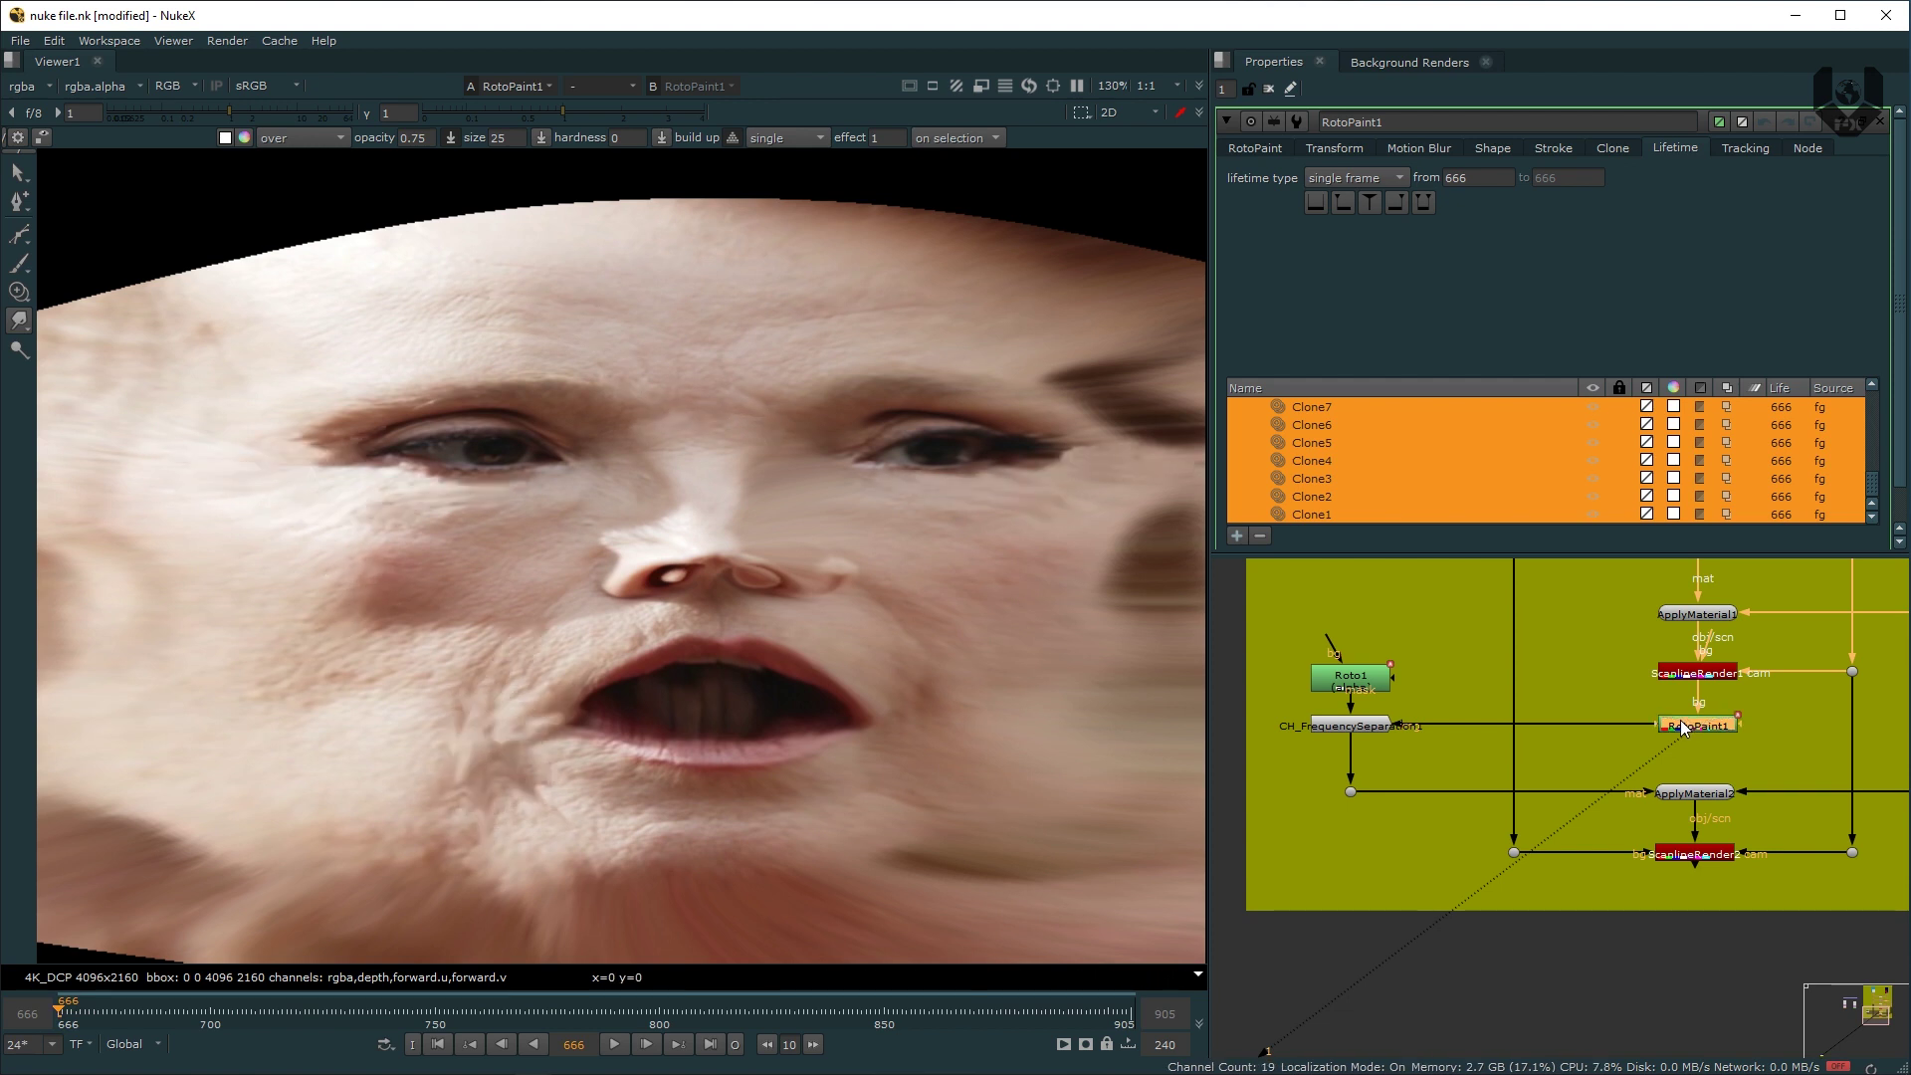
pyautogui.press('d')
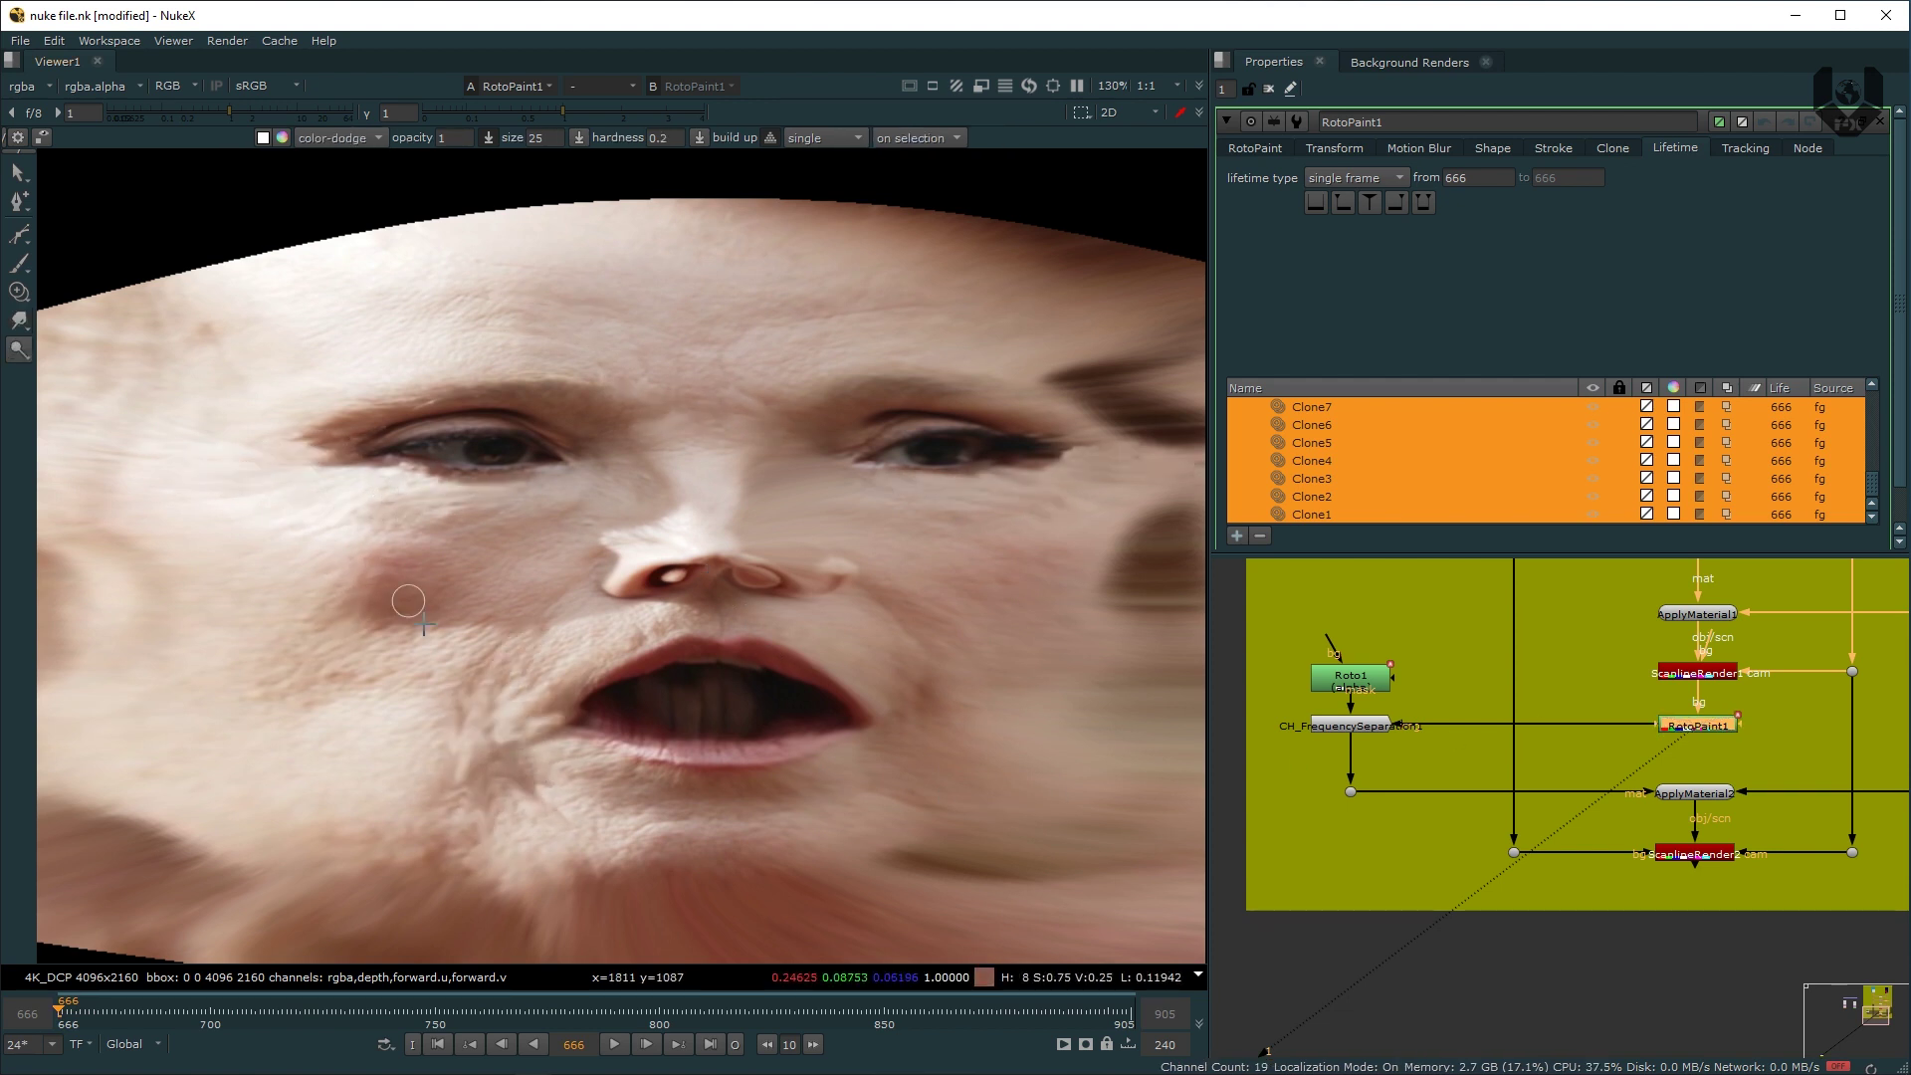
pyautogui.press('d')
pyautogui.press('d')
pyautogui.press('d')
pyautogui.press('d')
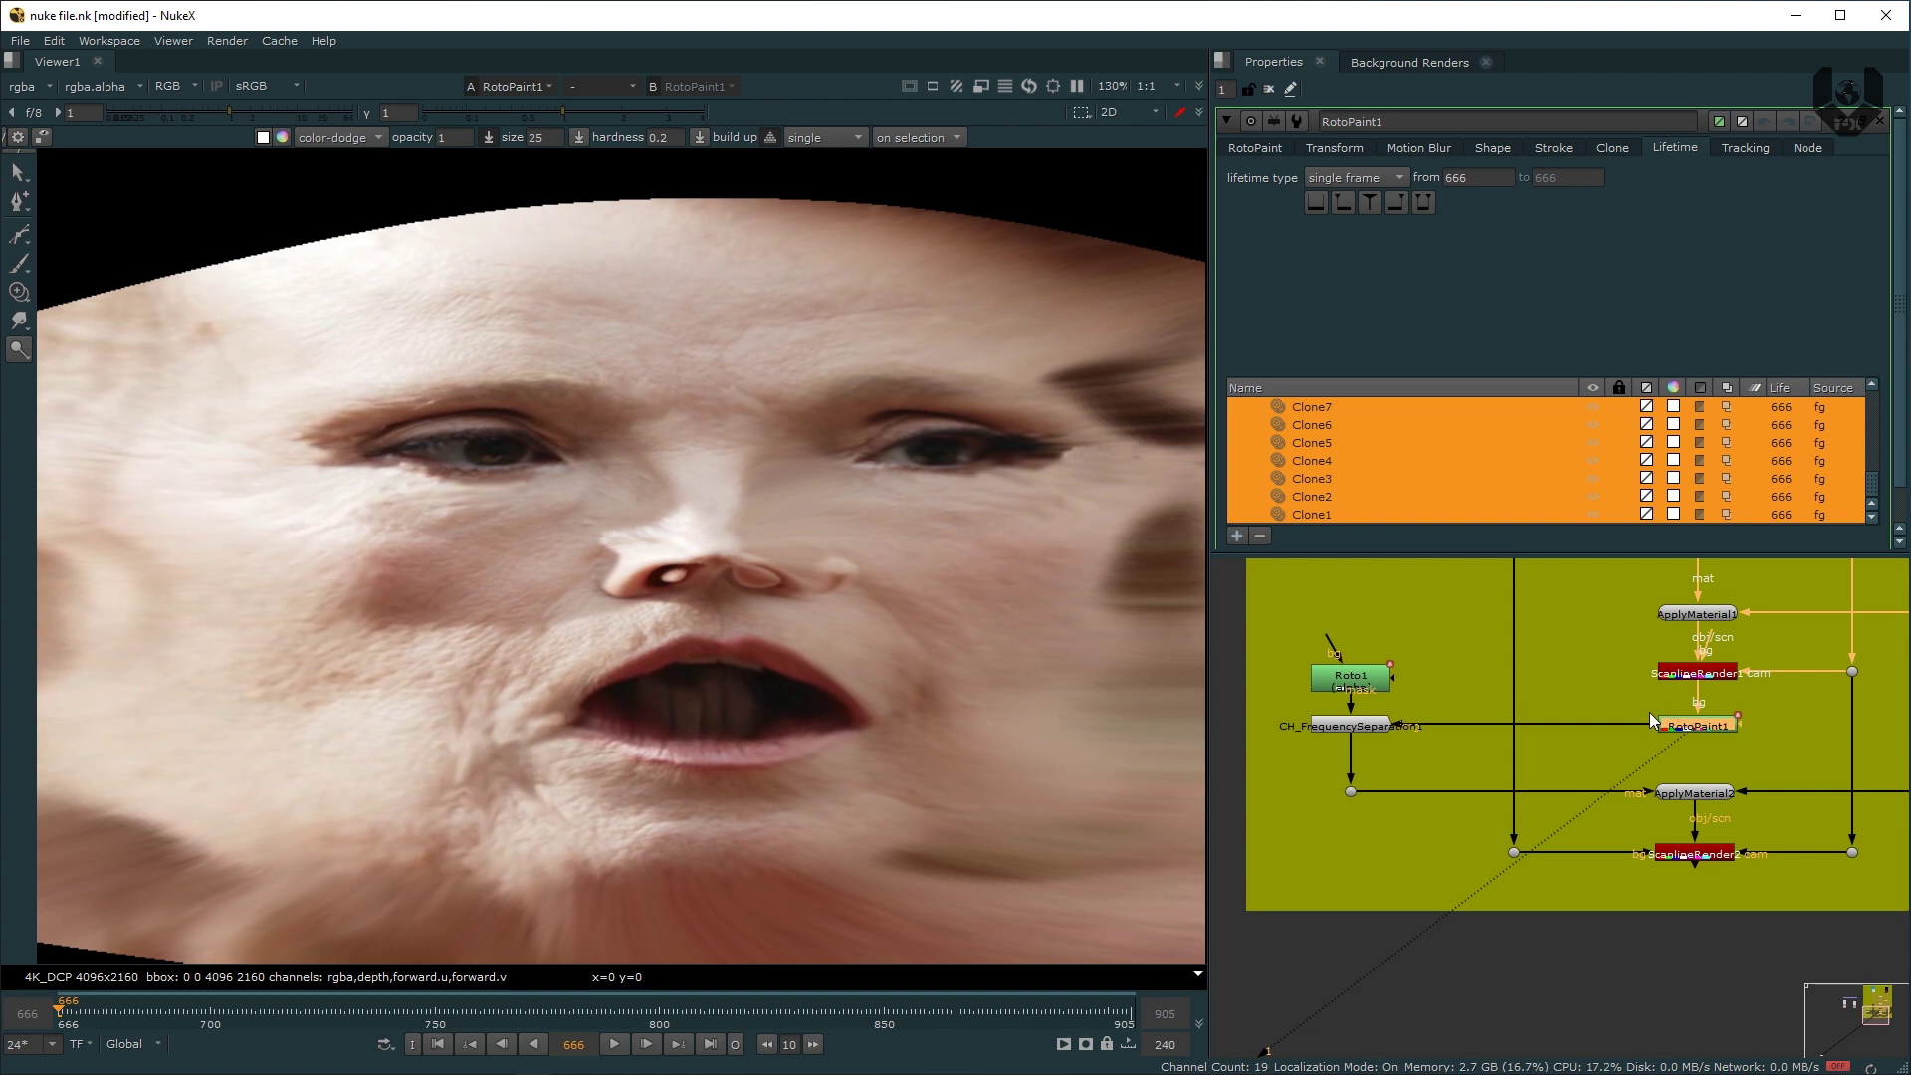
# Step: Open Roto1's properties and check its mask shapes over the unwrapped face
pyautogui.moveTo(1374, 739); pyautogui.dragTo(1497, 732, button='middle')
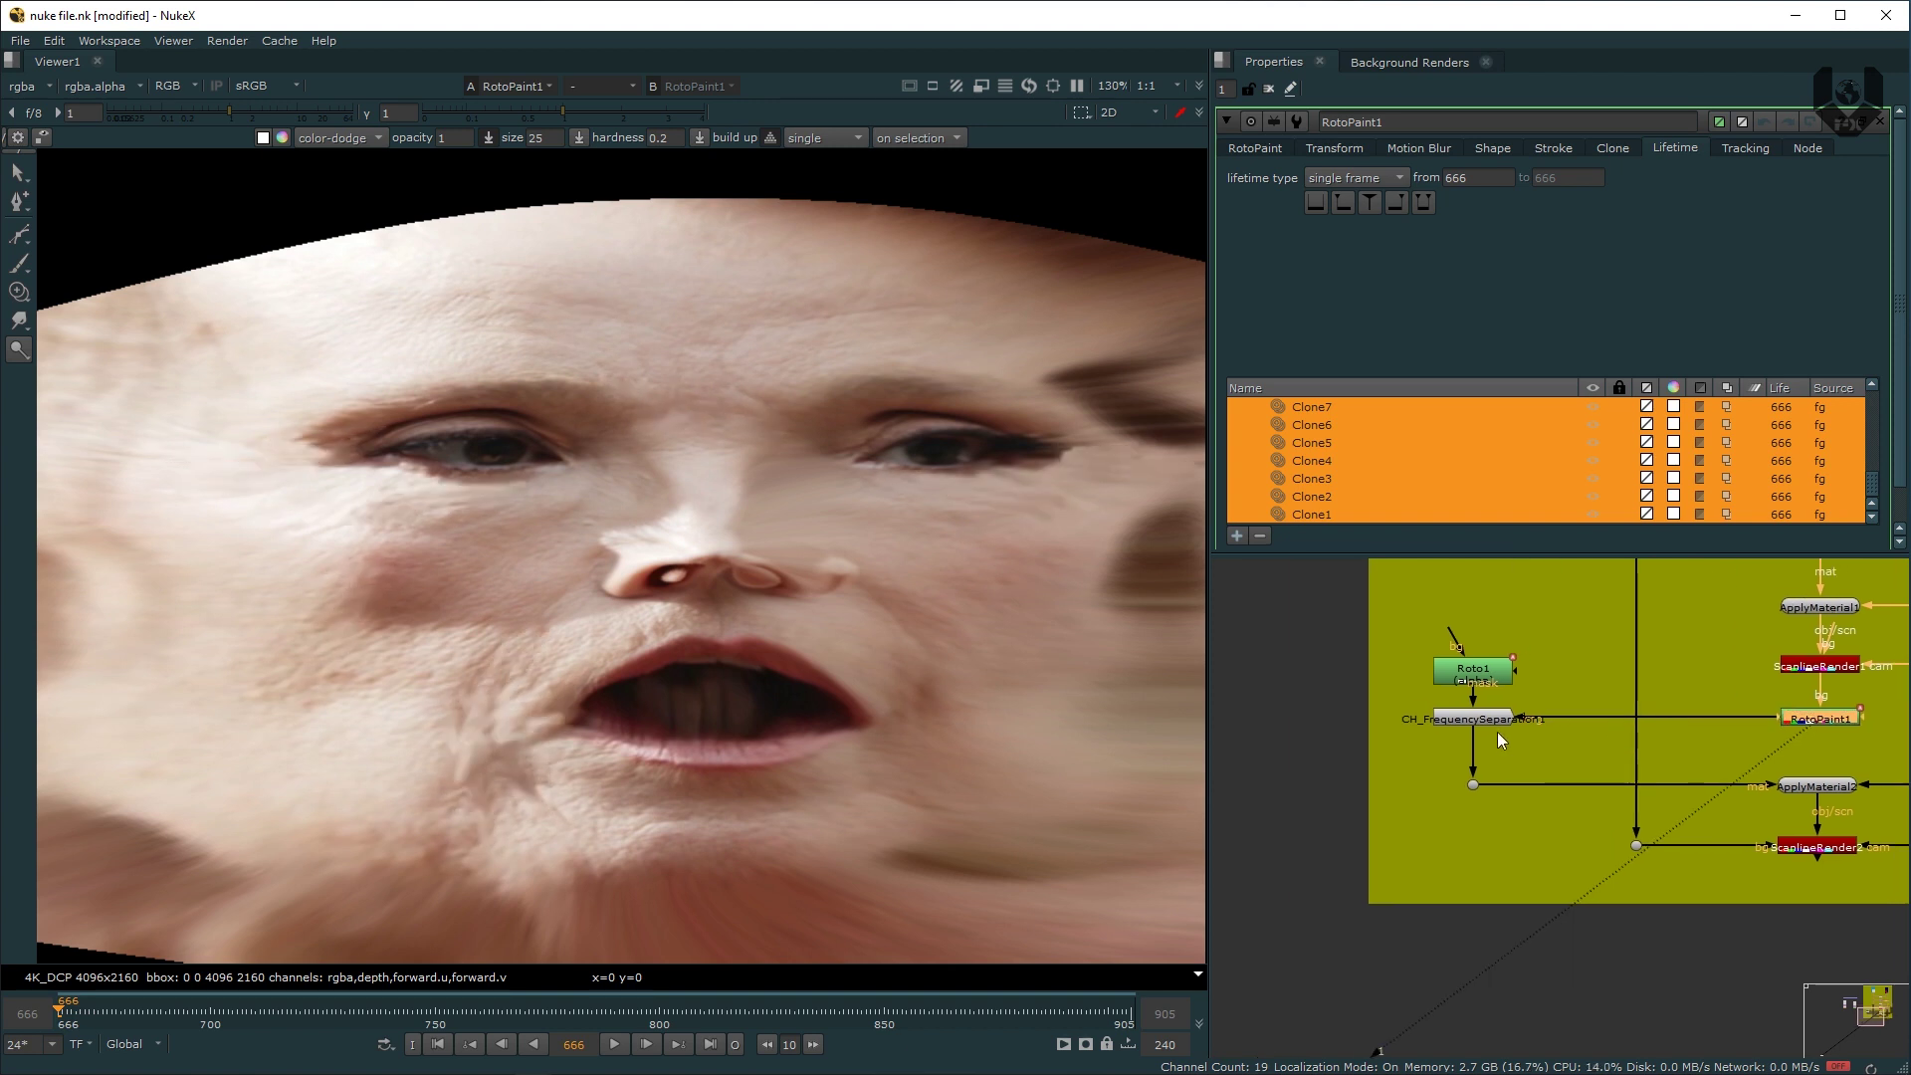
pyautogui.click(1487, 717)
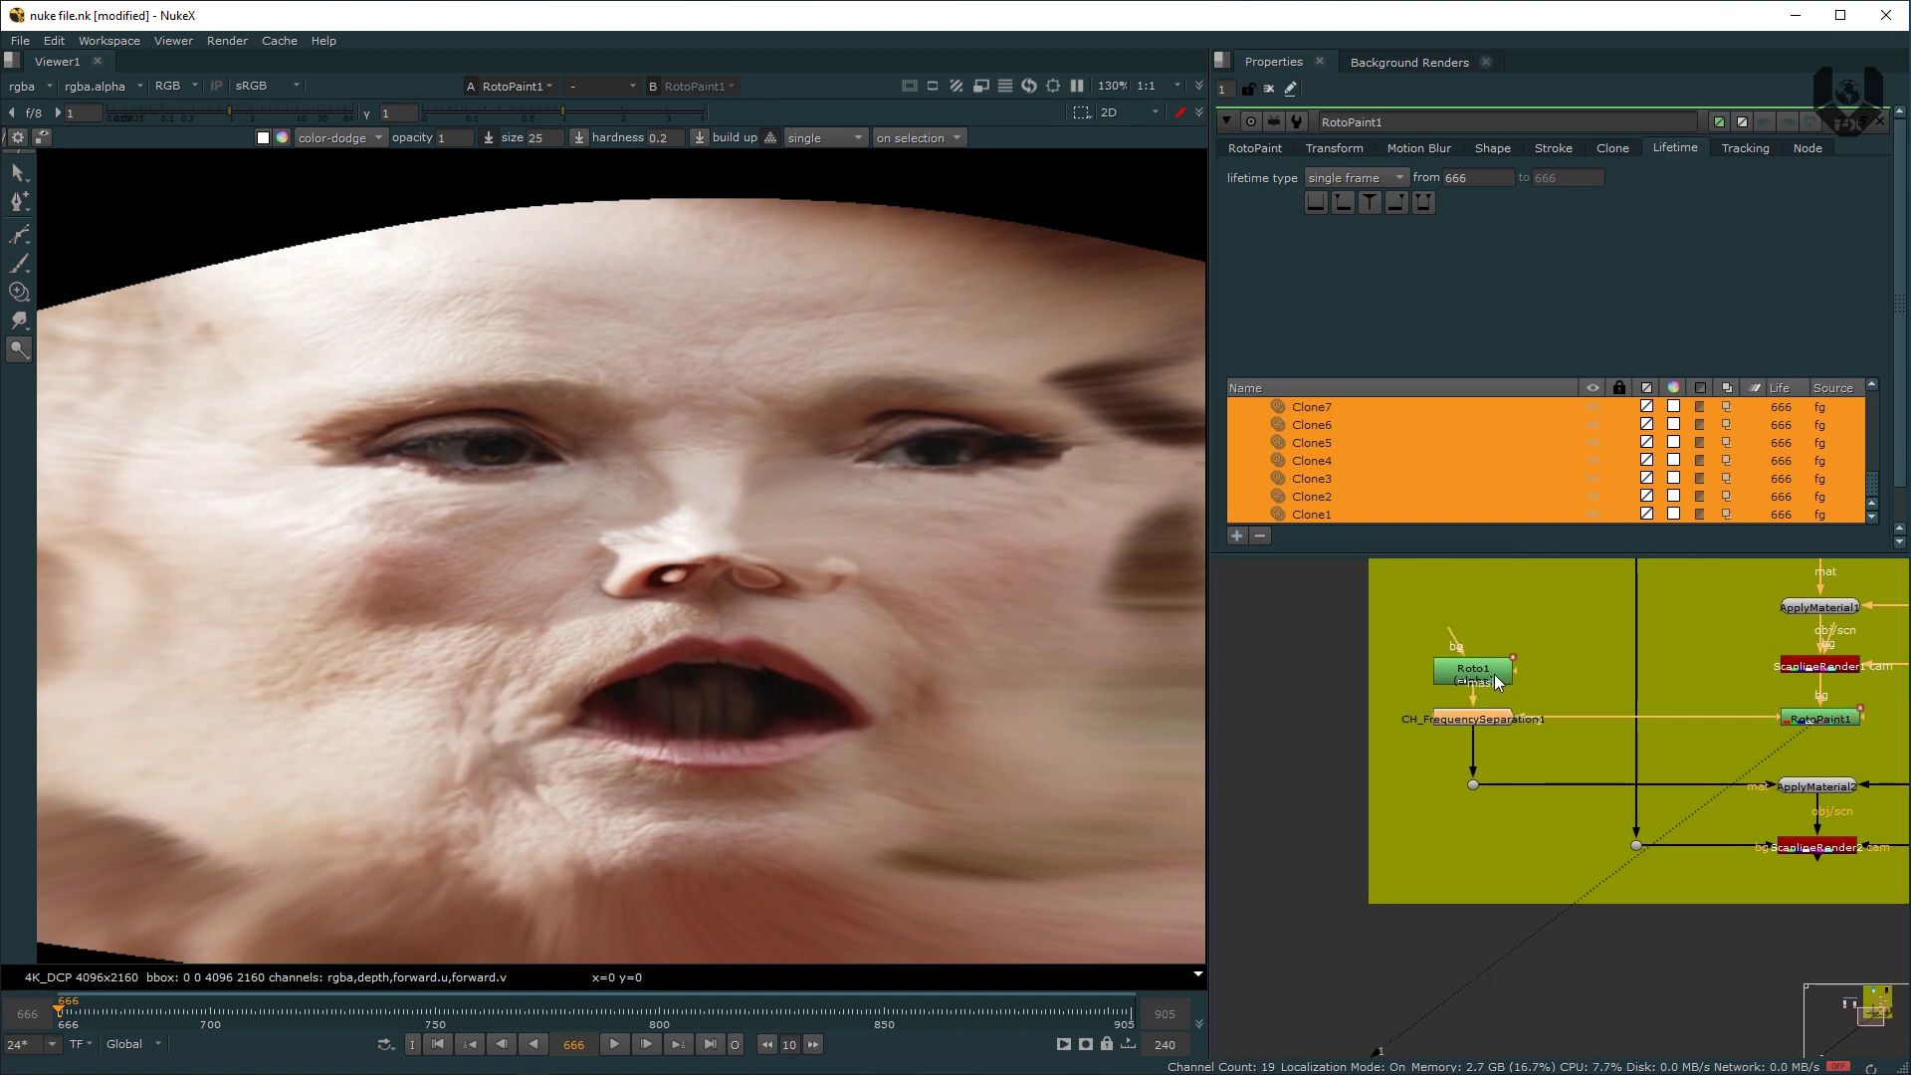
pyautogui.doubleClick(1496, 680)
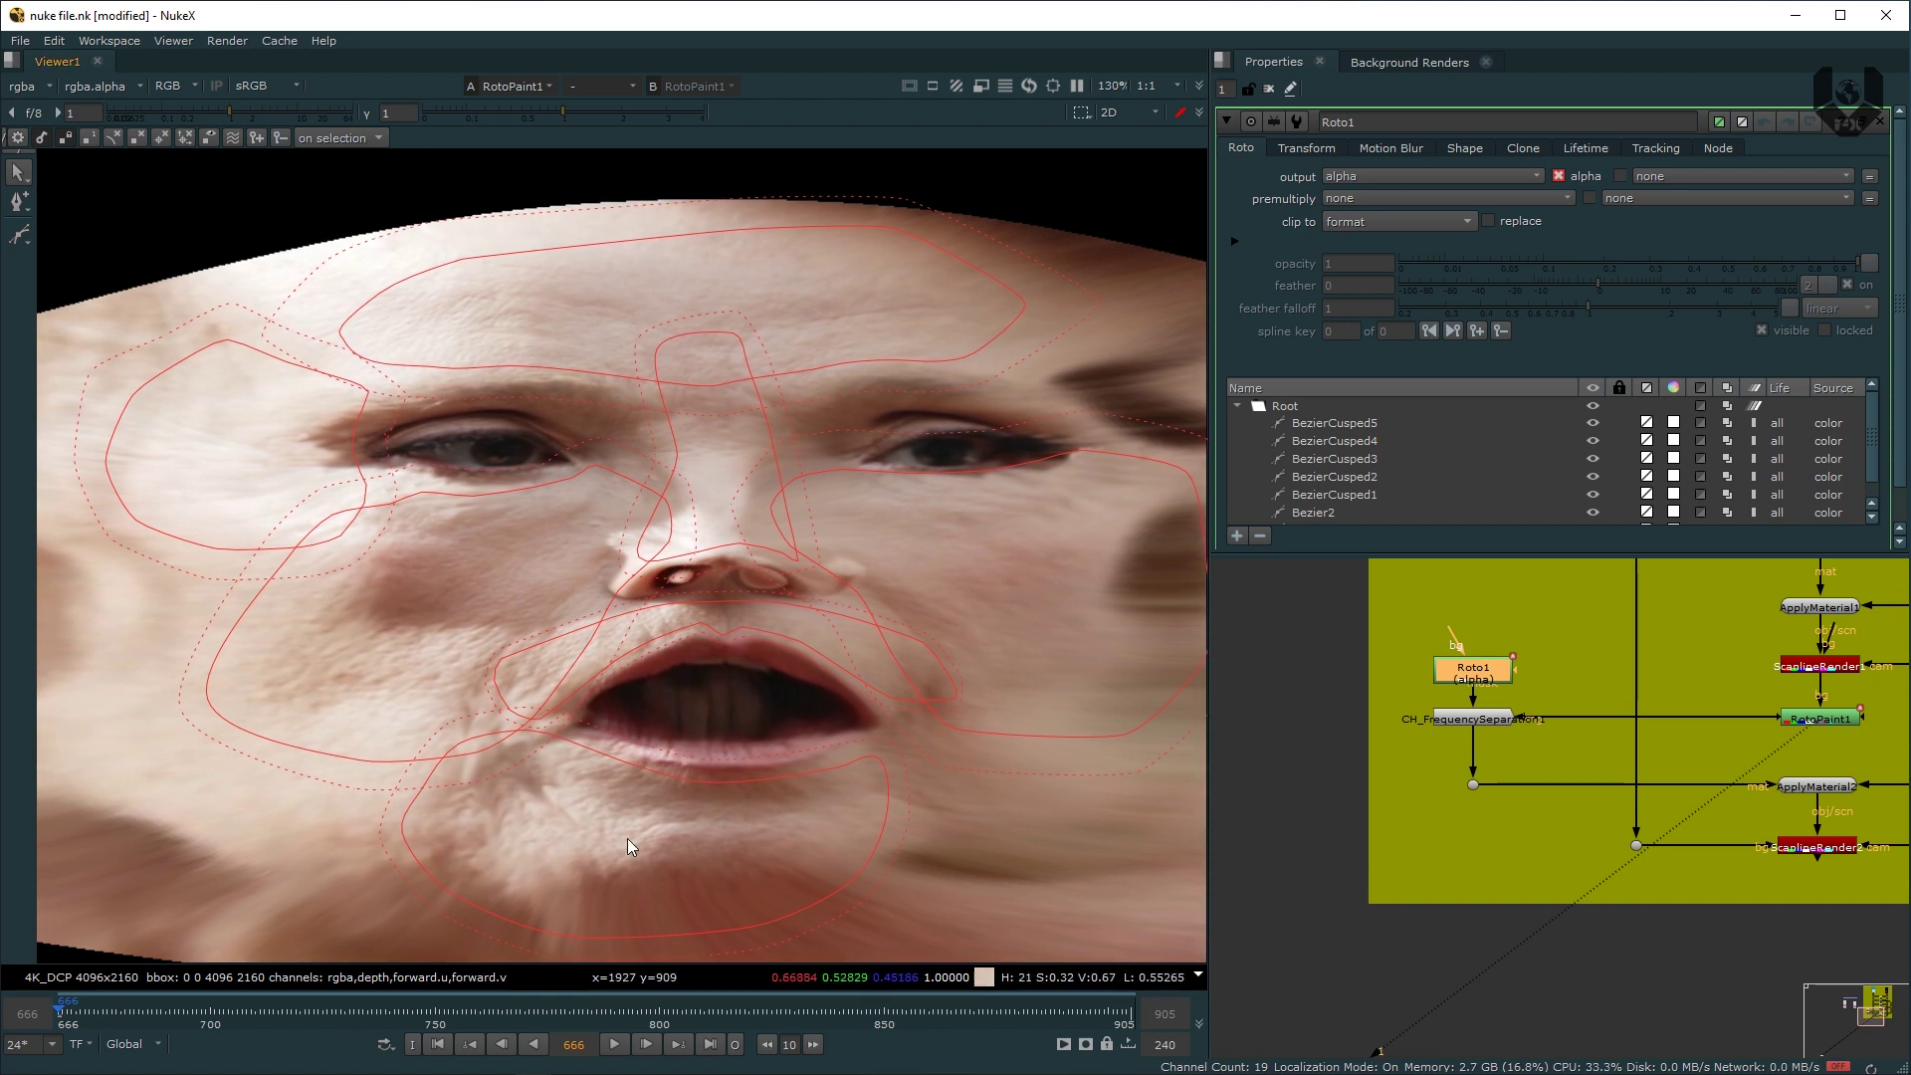
# Step: Show CH_FrequencySeparation1 in the viewer and set its detail to 4.9 and blur to 14.2
pyautogui.doubleClick(1497, 721)
pyautogui.press('1')
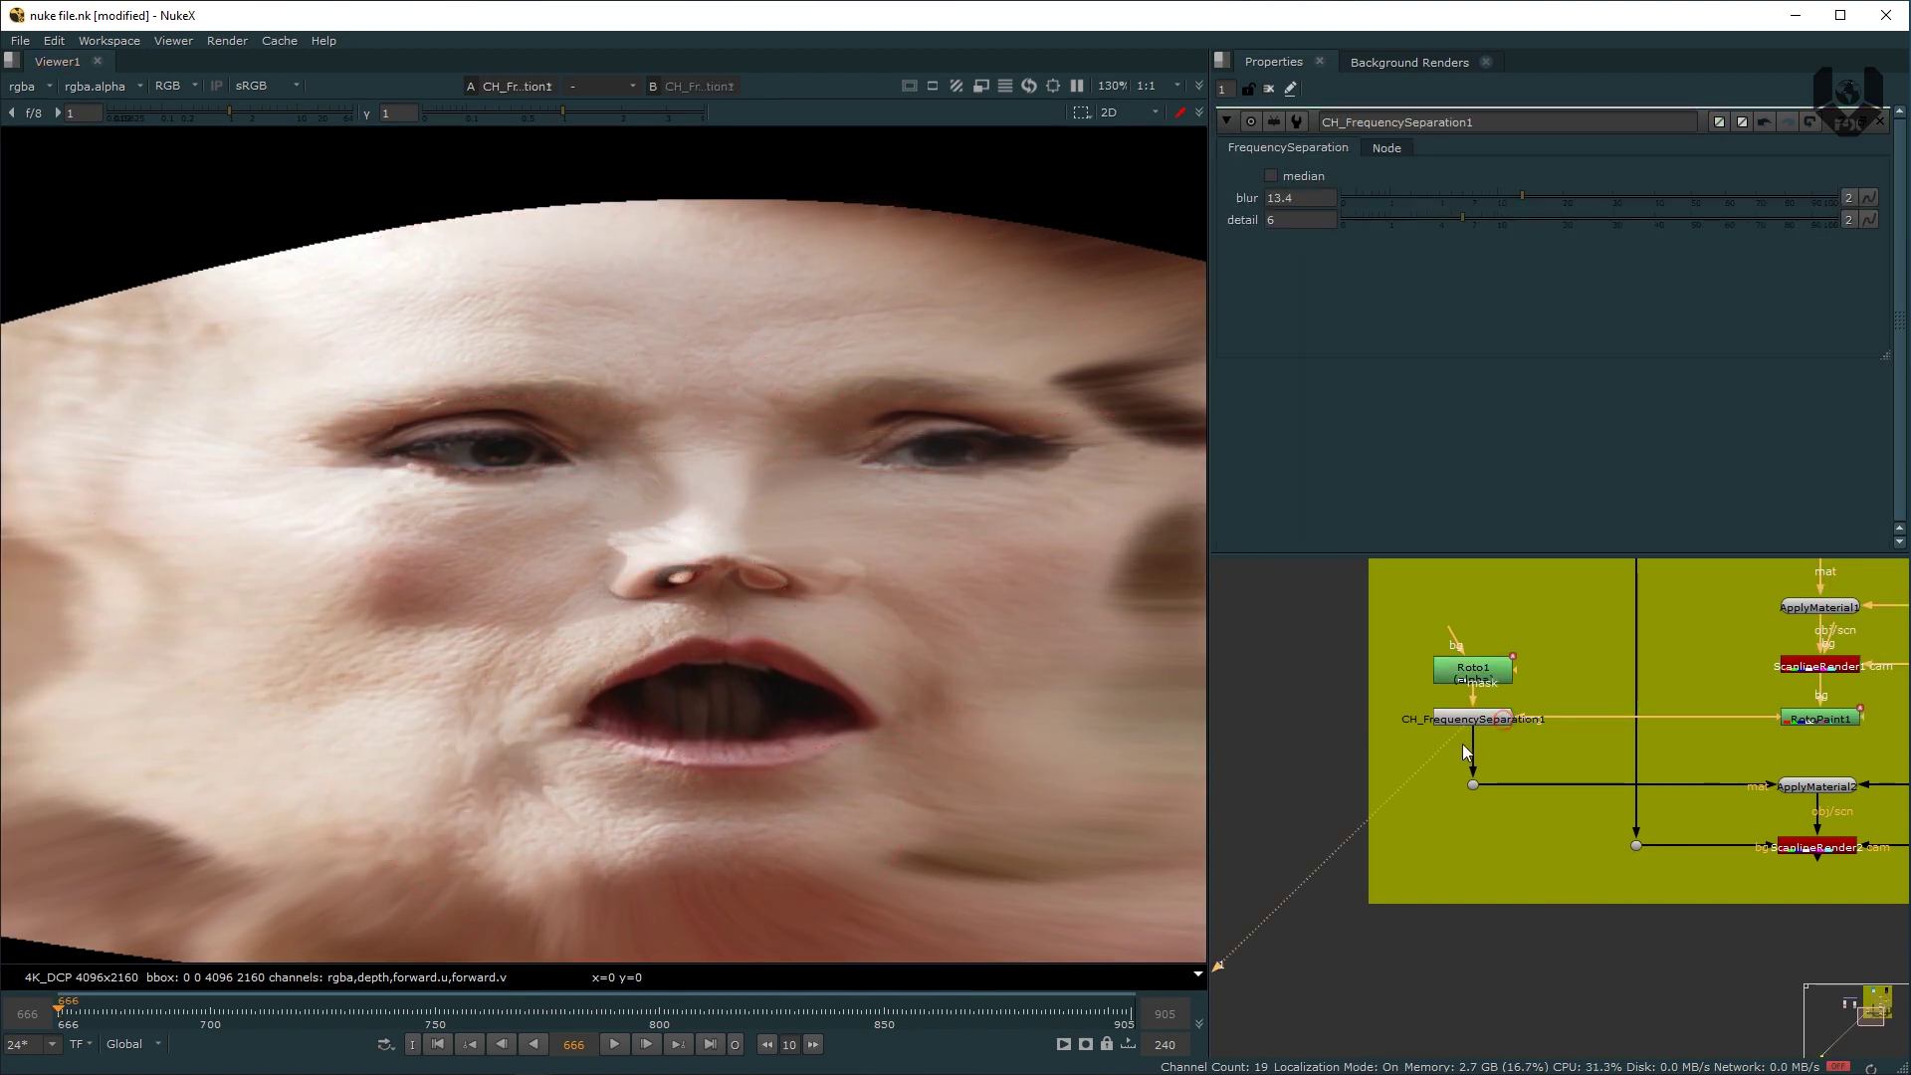
pyautogui.click(1468, 723)
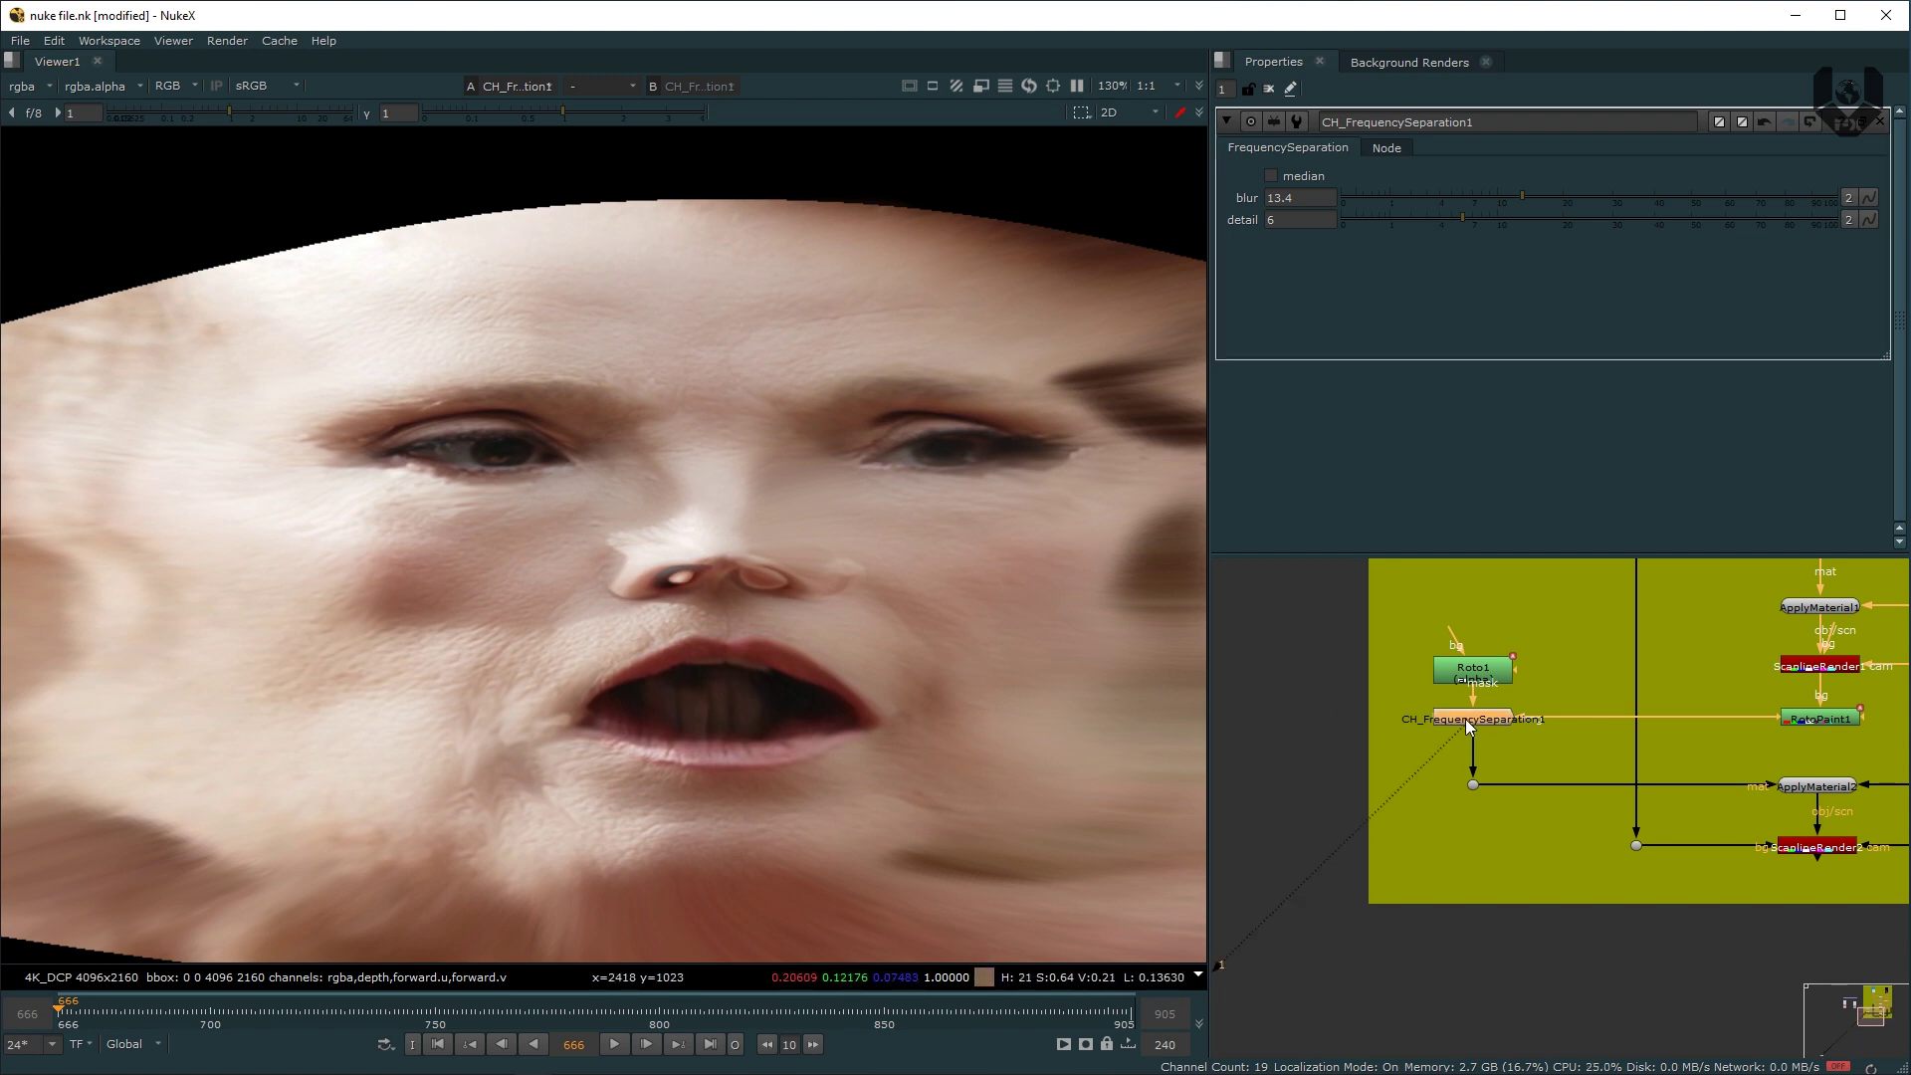
pyautogui.moveTo(1471, 217); pyautogui.dragTo(1423, 233)
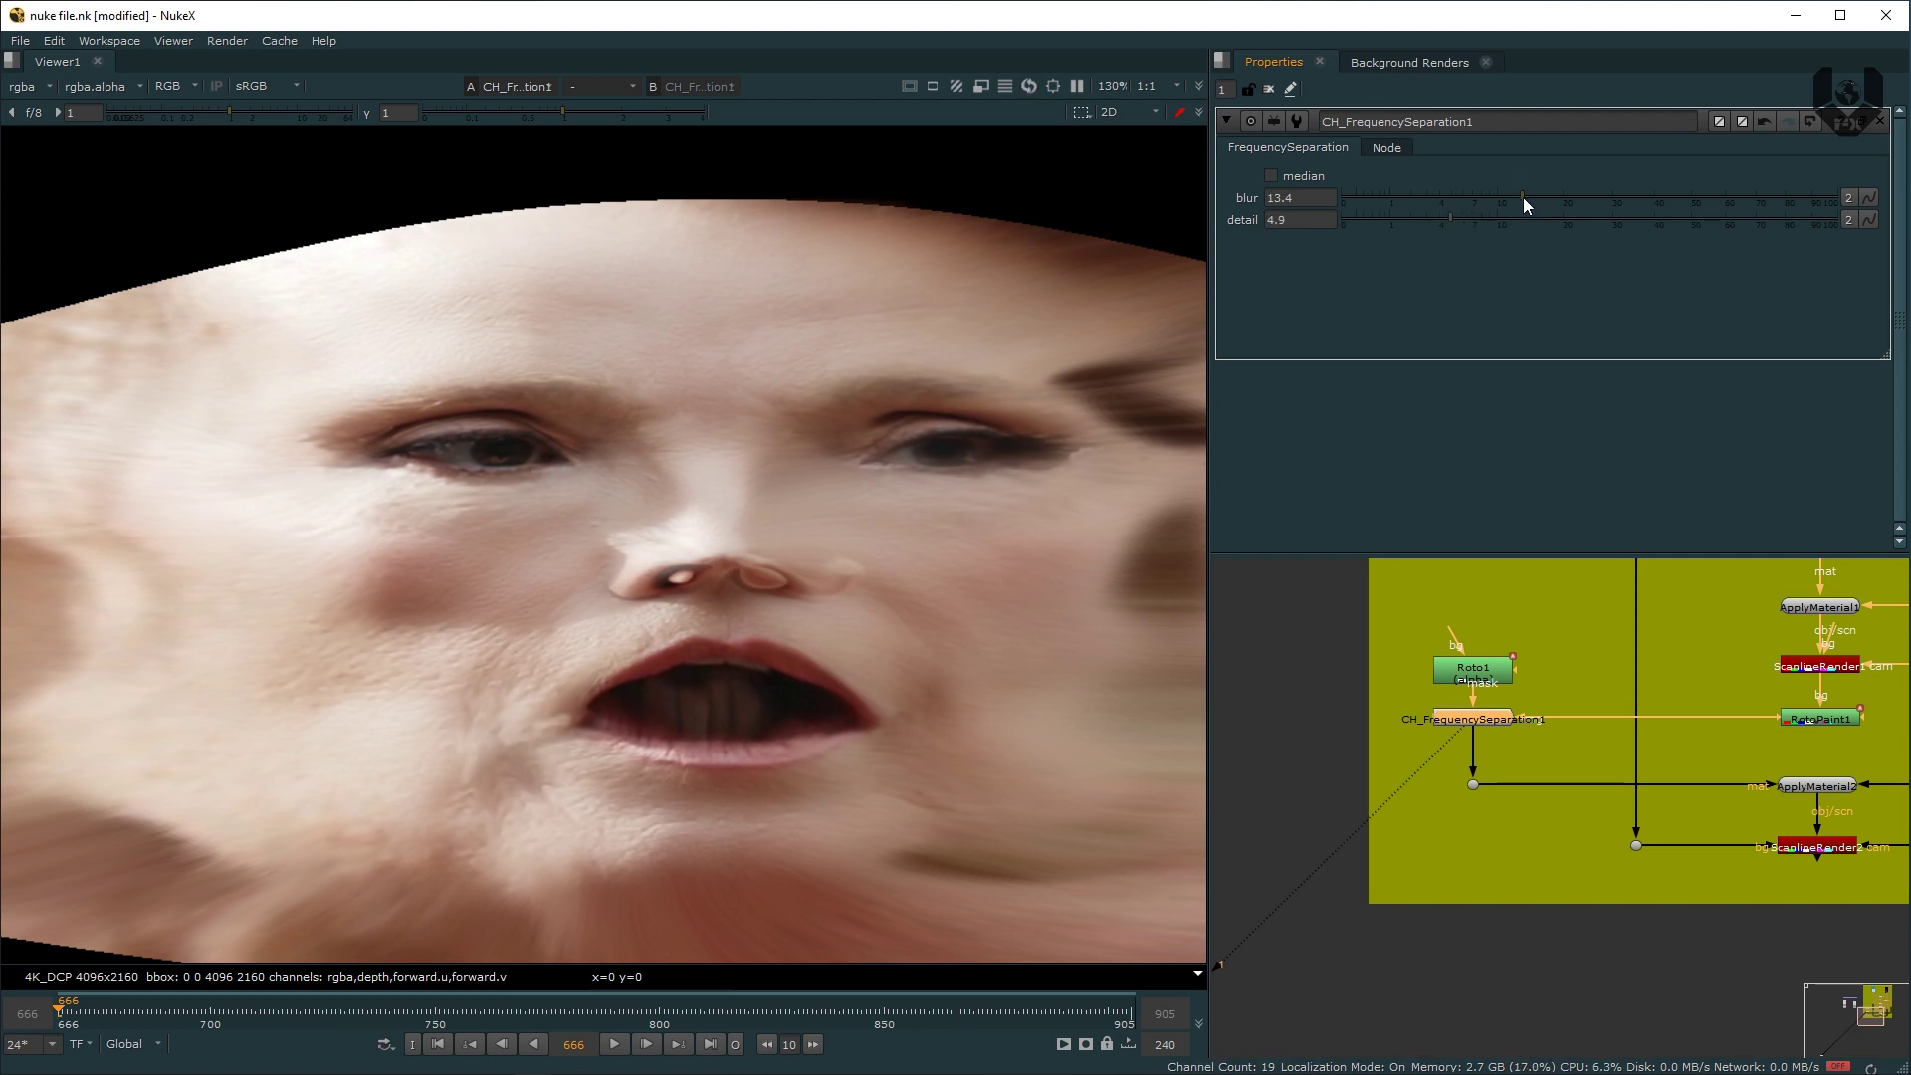
pyautogui.moveTo(1535, 197); pyautogui.dragTo(1528, 199)
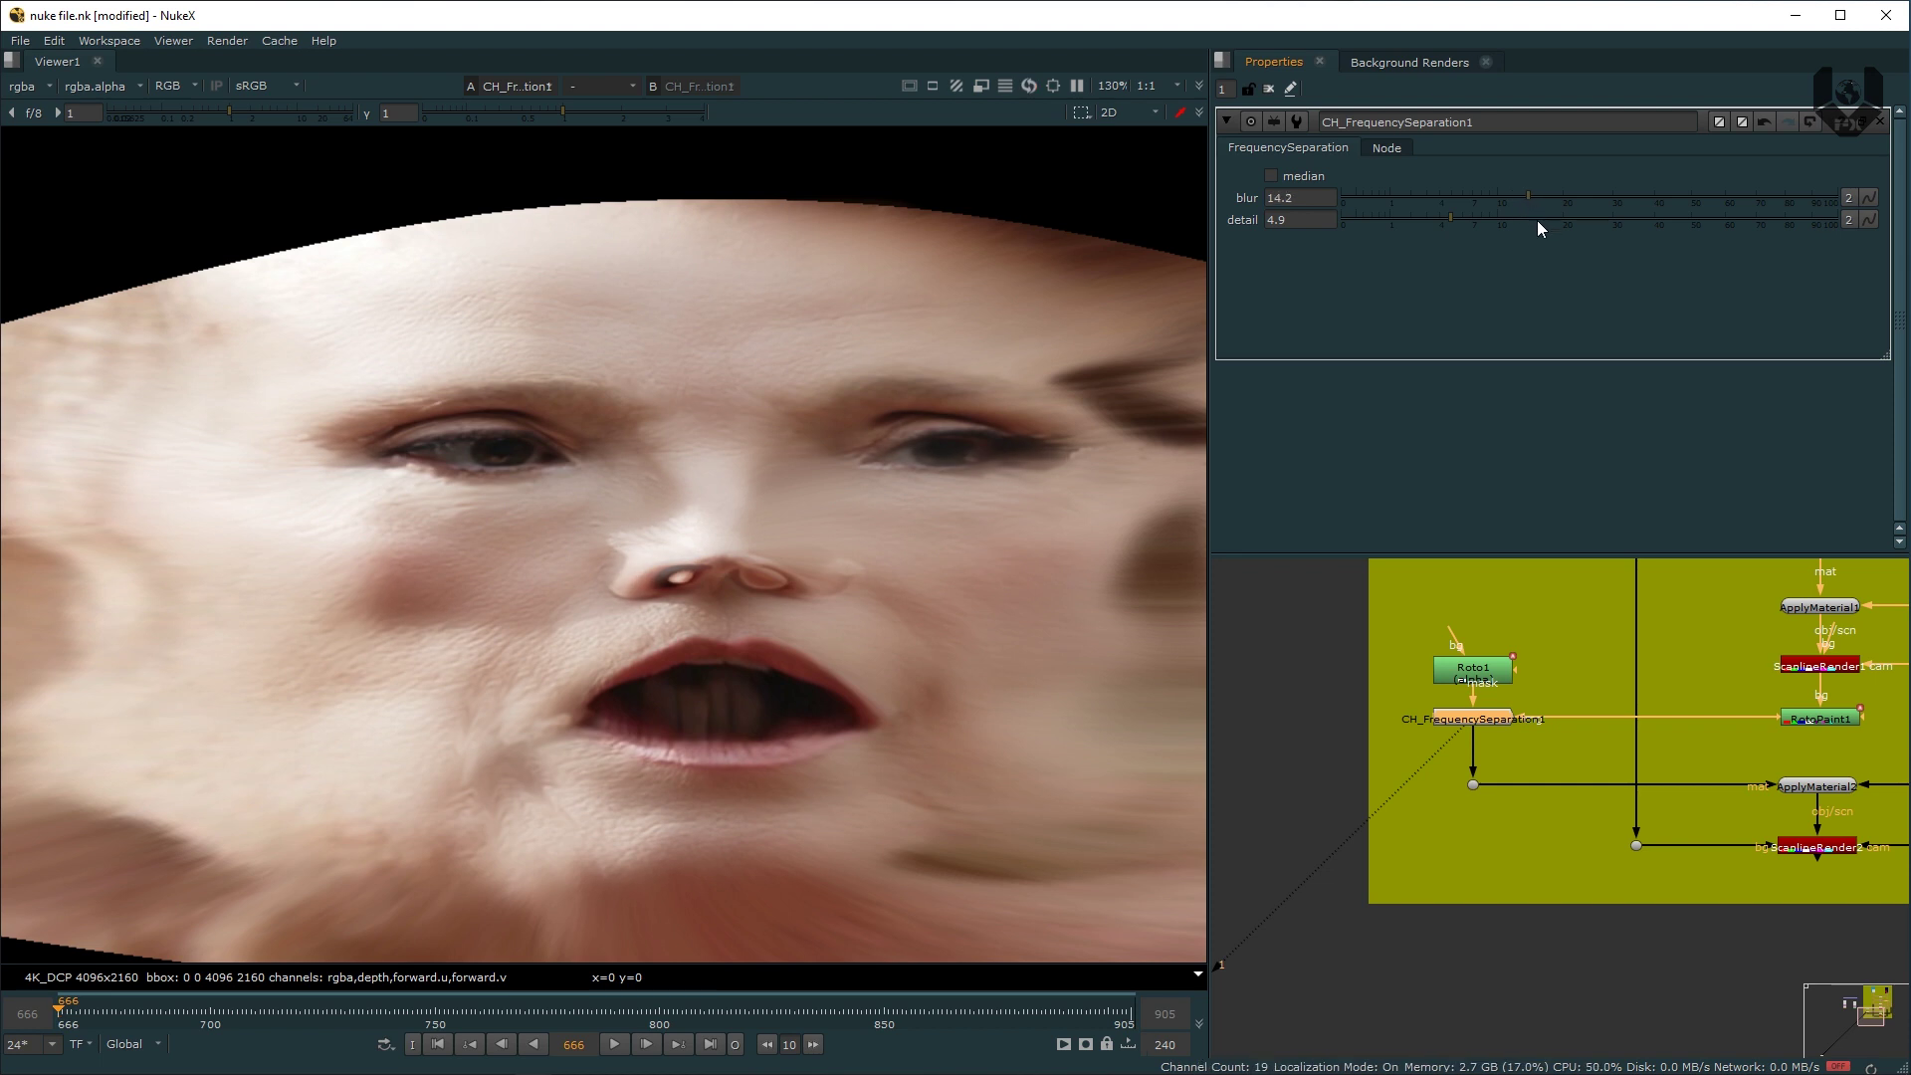
# Step: Set the lifetime type of all RotoPaint1 strokes, Smear114 through Clone1, to all frames
pyautogui.moveTo(1583, 755); pyautogui.dragTo(1504, 713, button='middle')
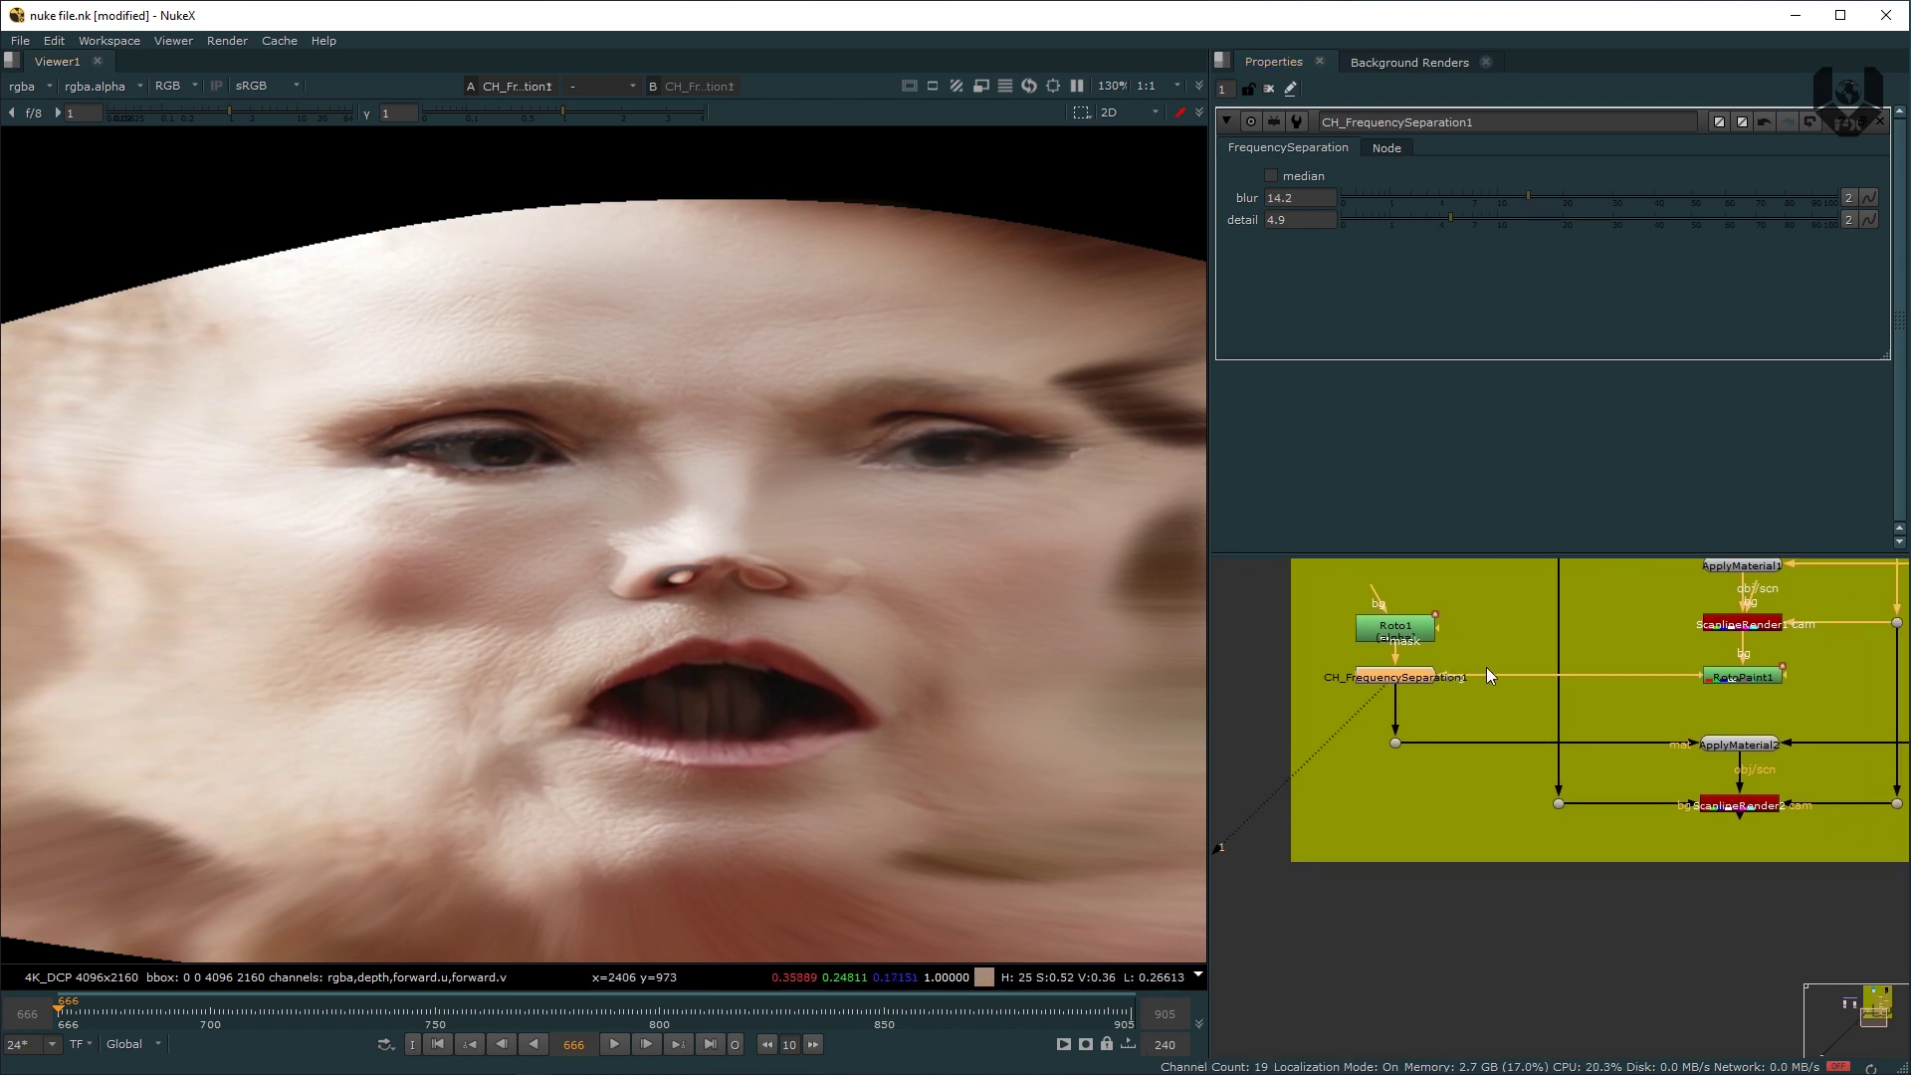
pyautogui.moveTo(1681, 708); pyautogui.dragTo(1556, 714, button='middle')
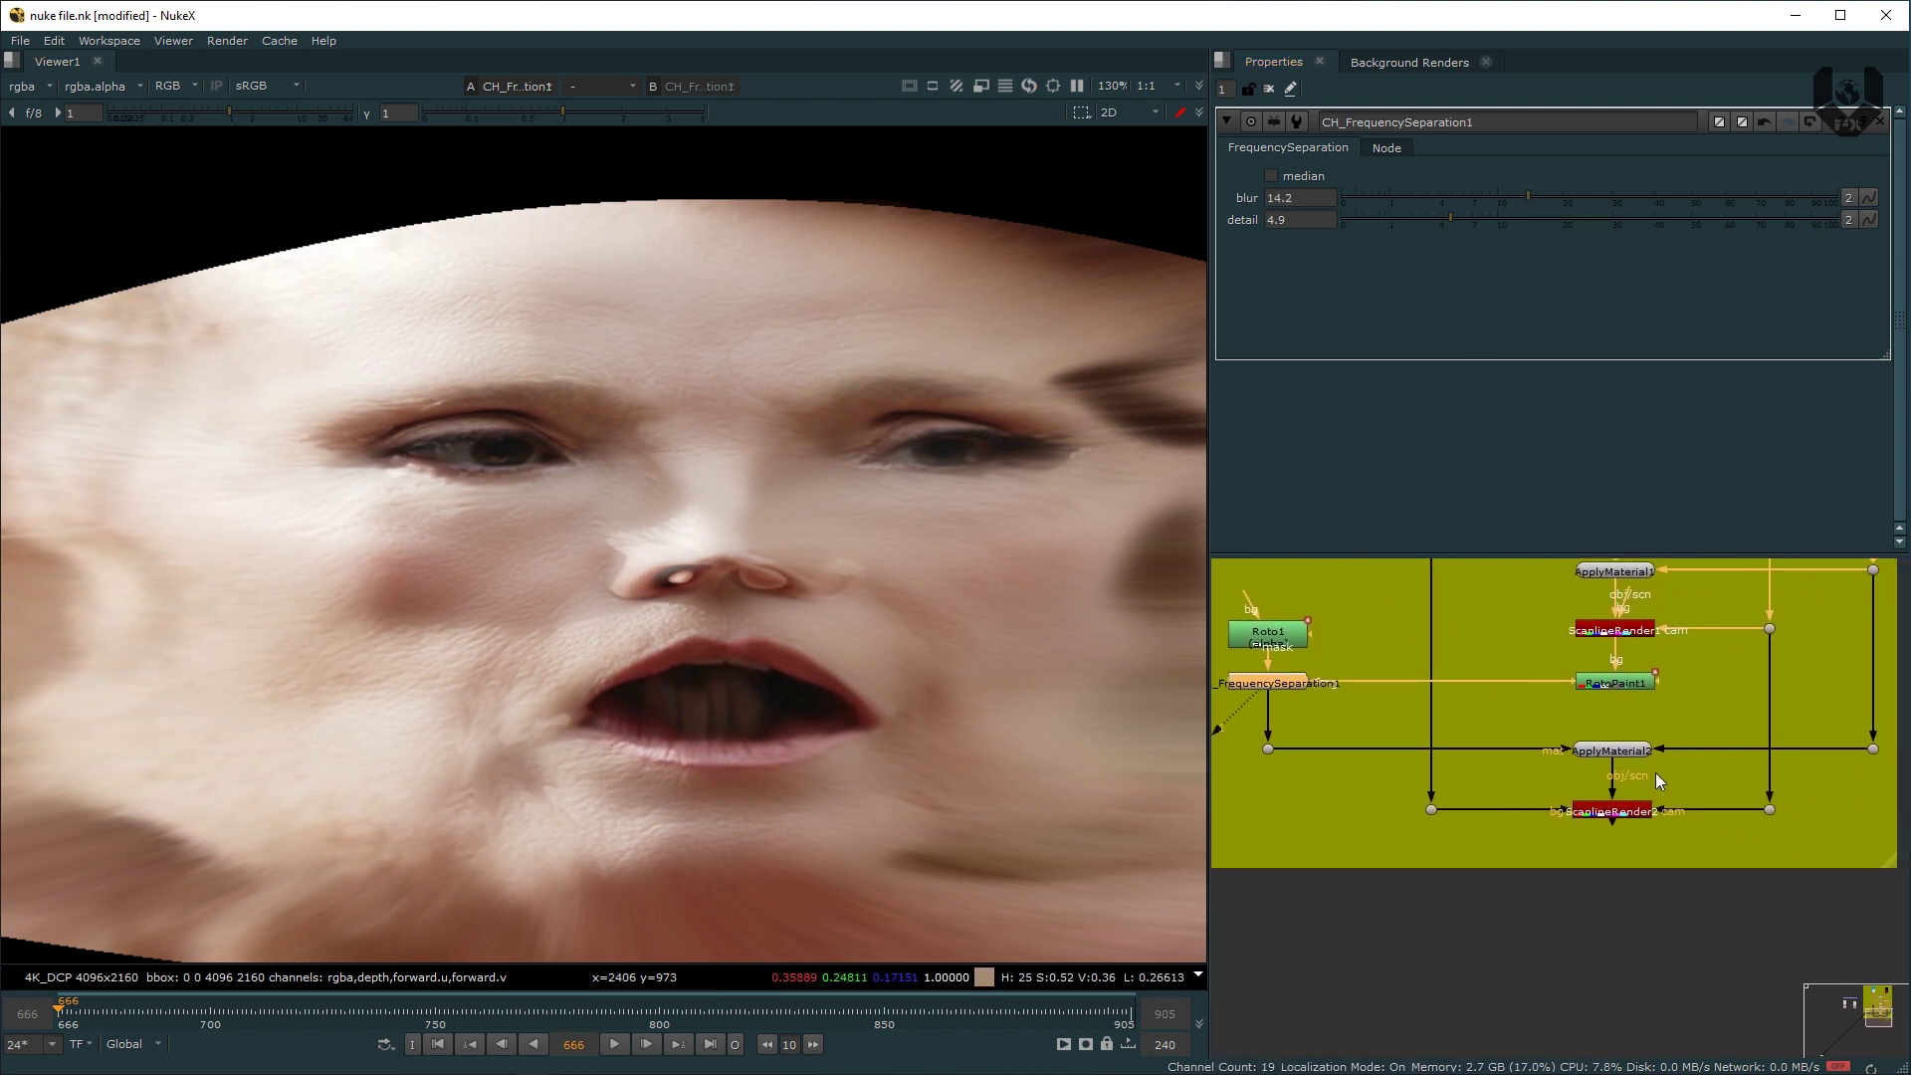
pyautogui.click(1624, 814)
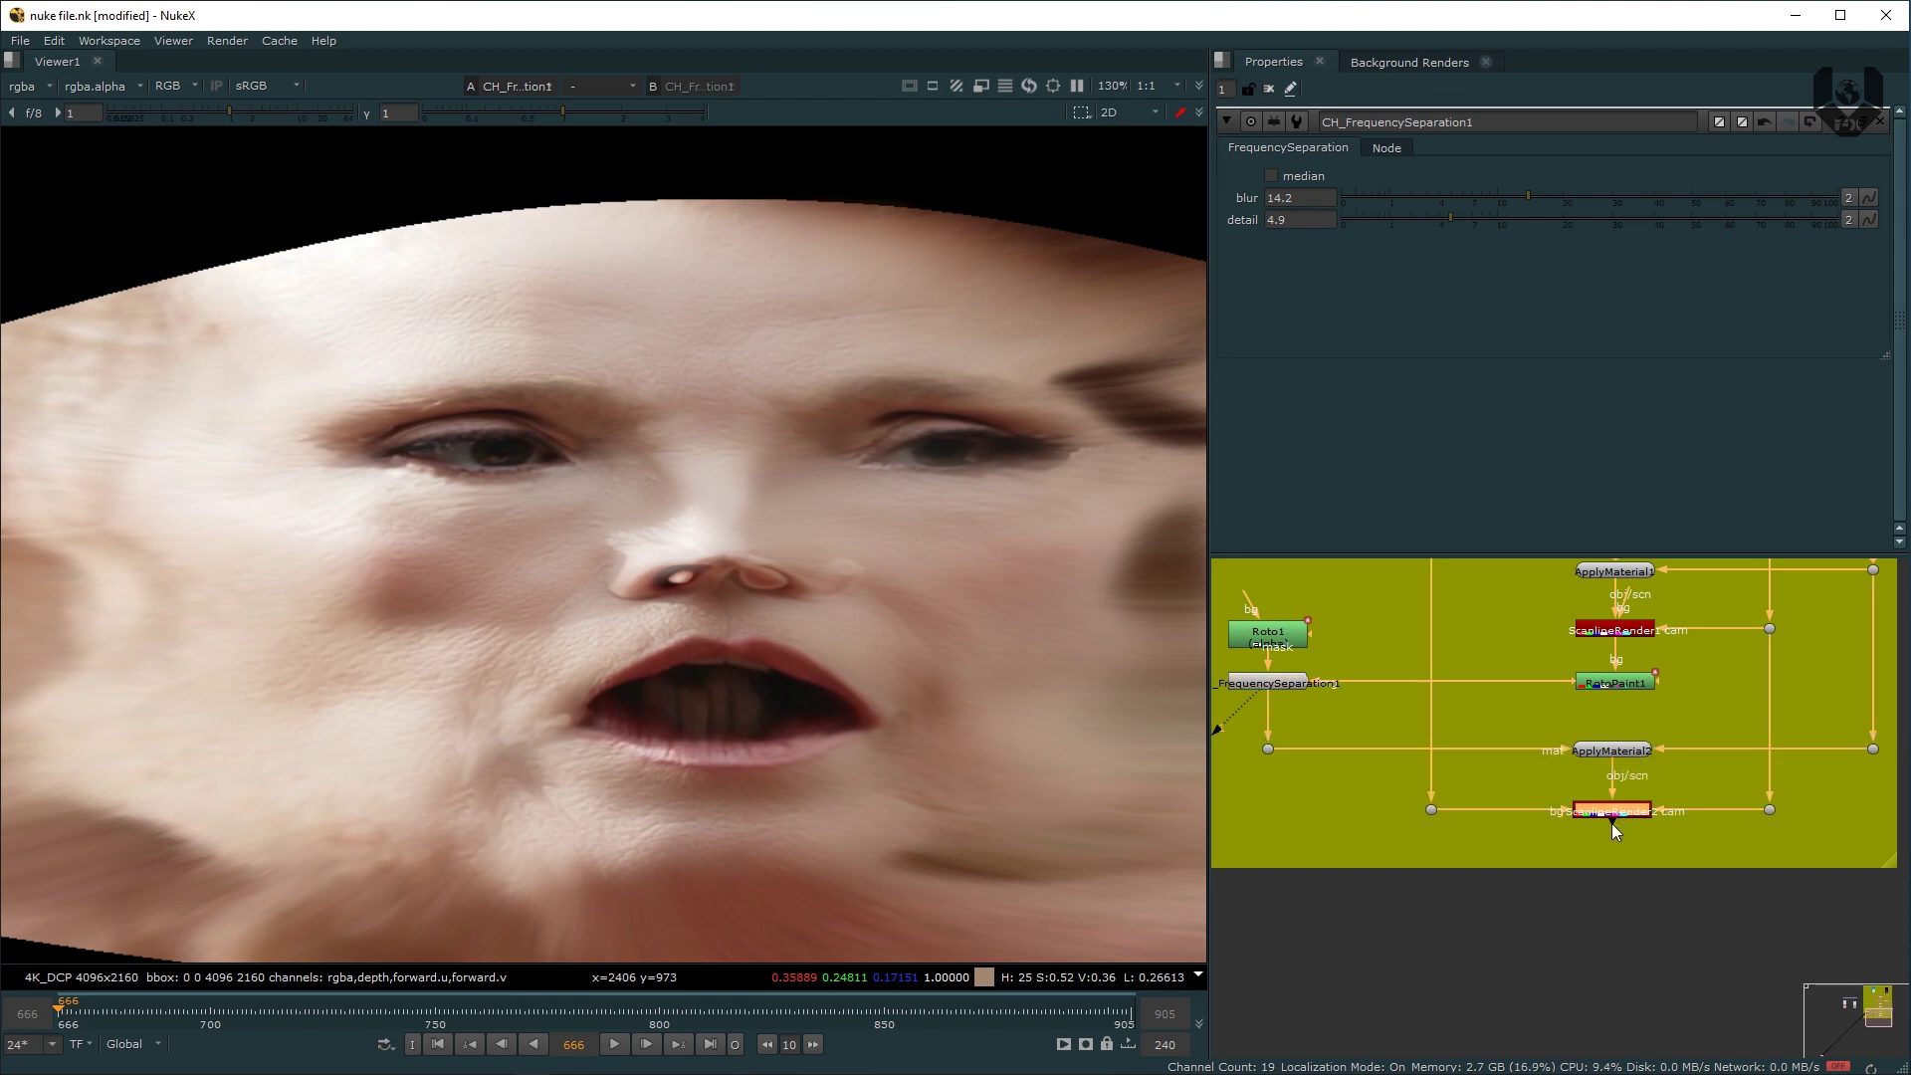
pyautogui.moveTo(1534, 691); pyautogui.dragTo(1576, 749, button='middle')
pyautogui.doubleClick(1669, 749)
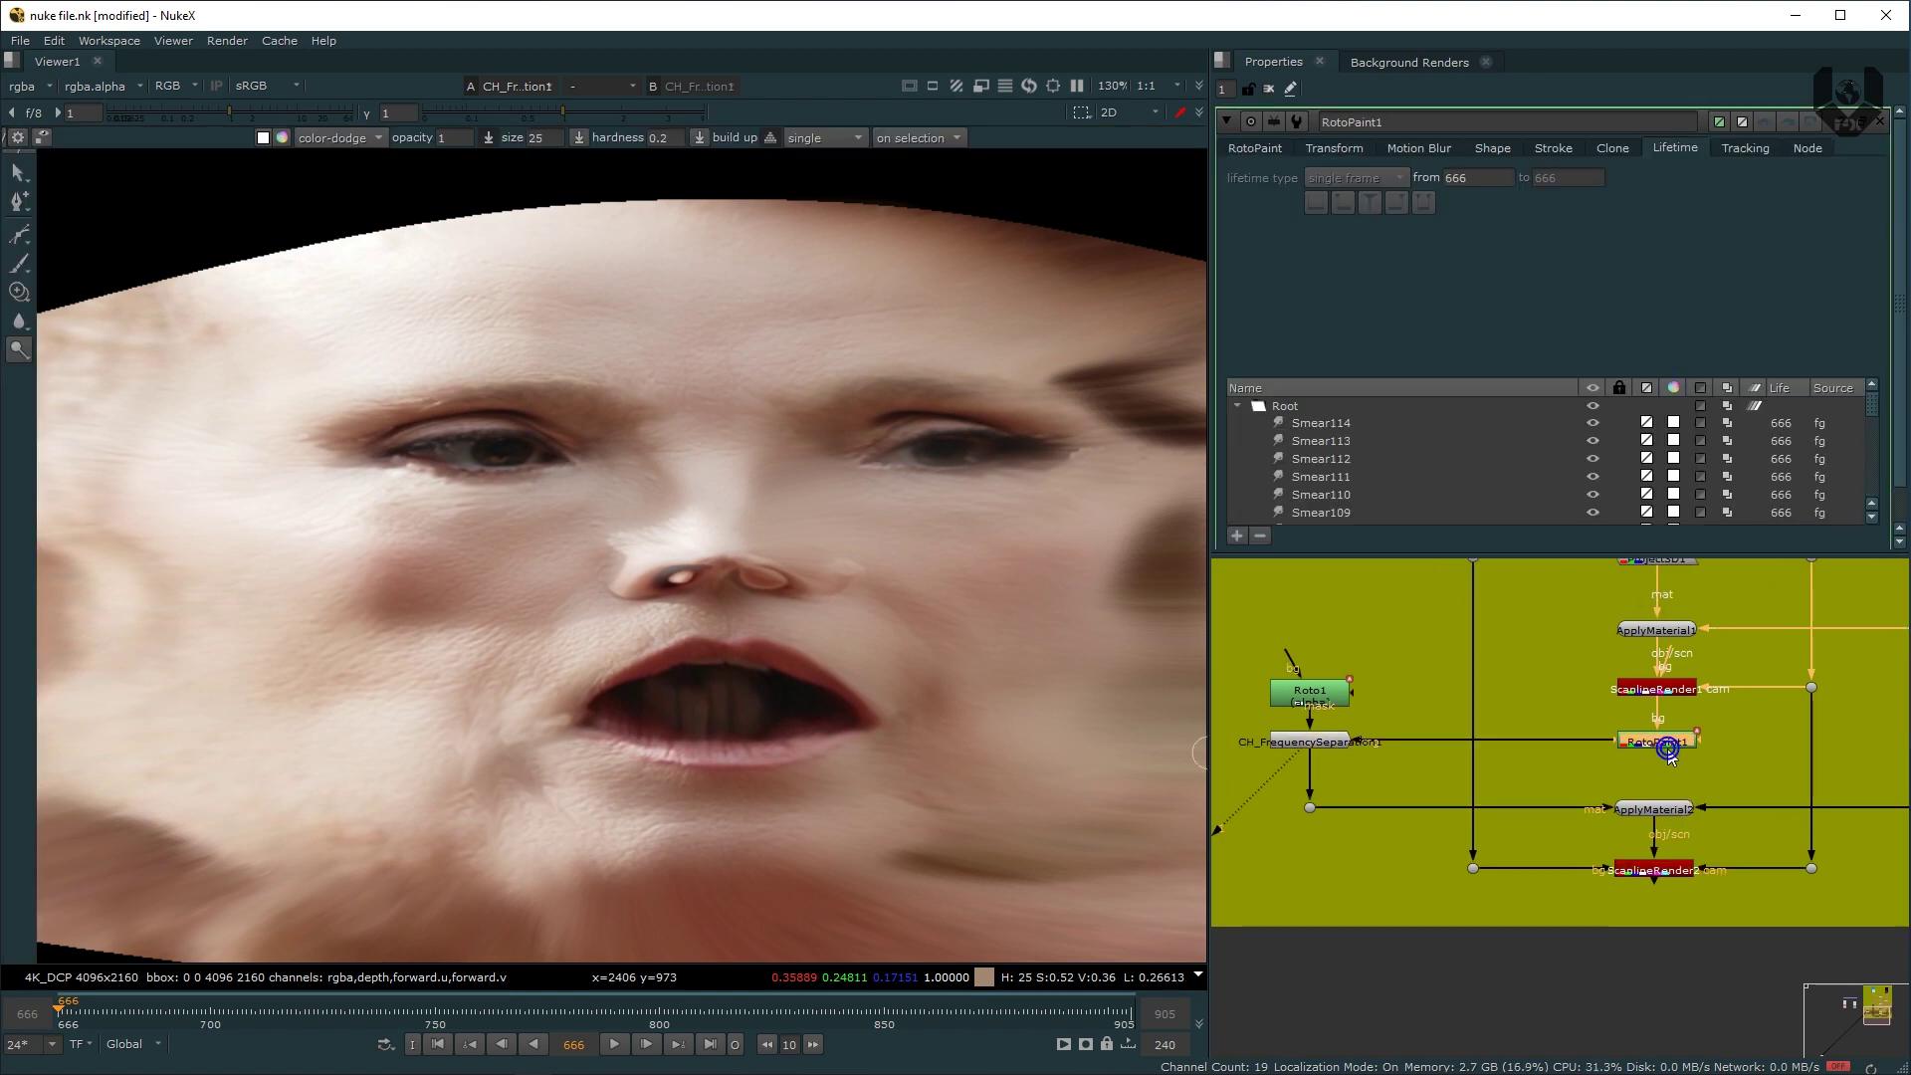
pyautogui.click(1560, 426)
pyautogui.moveTo(1881, 410); pyautogui.dragTo(1866, 539)
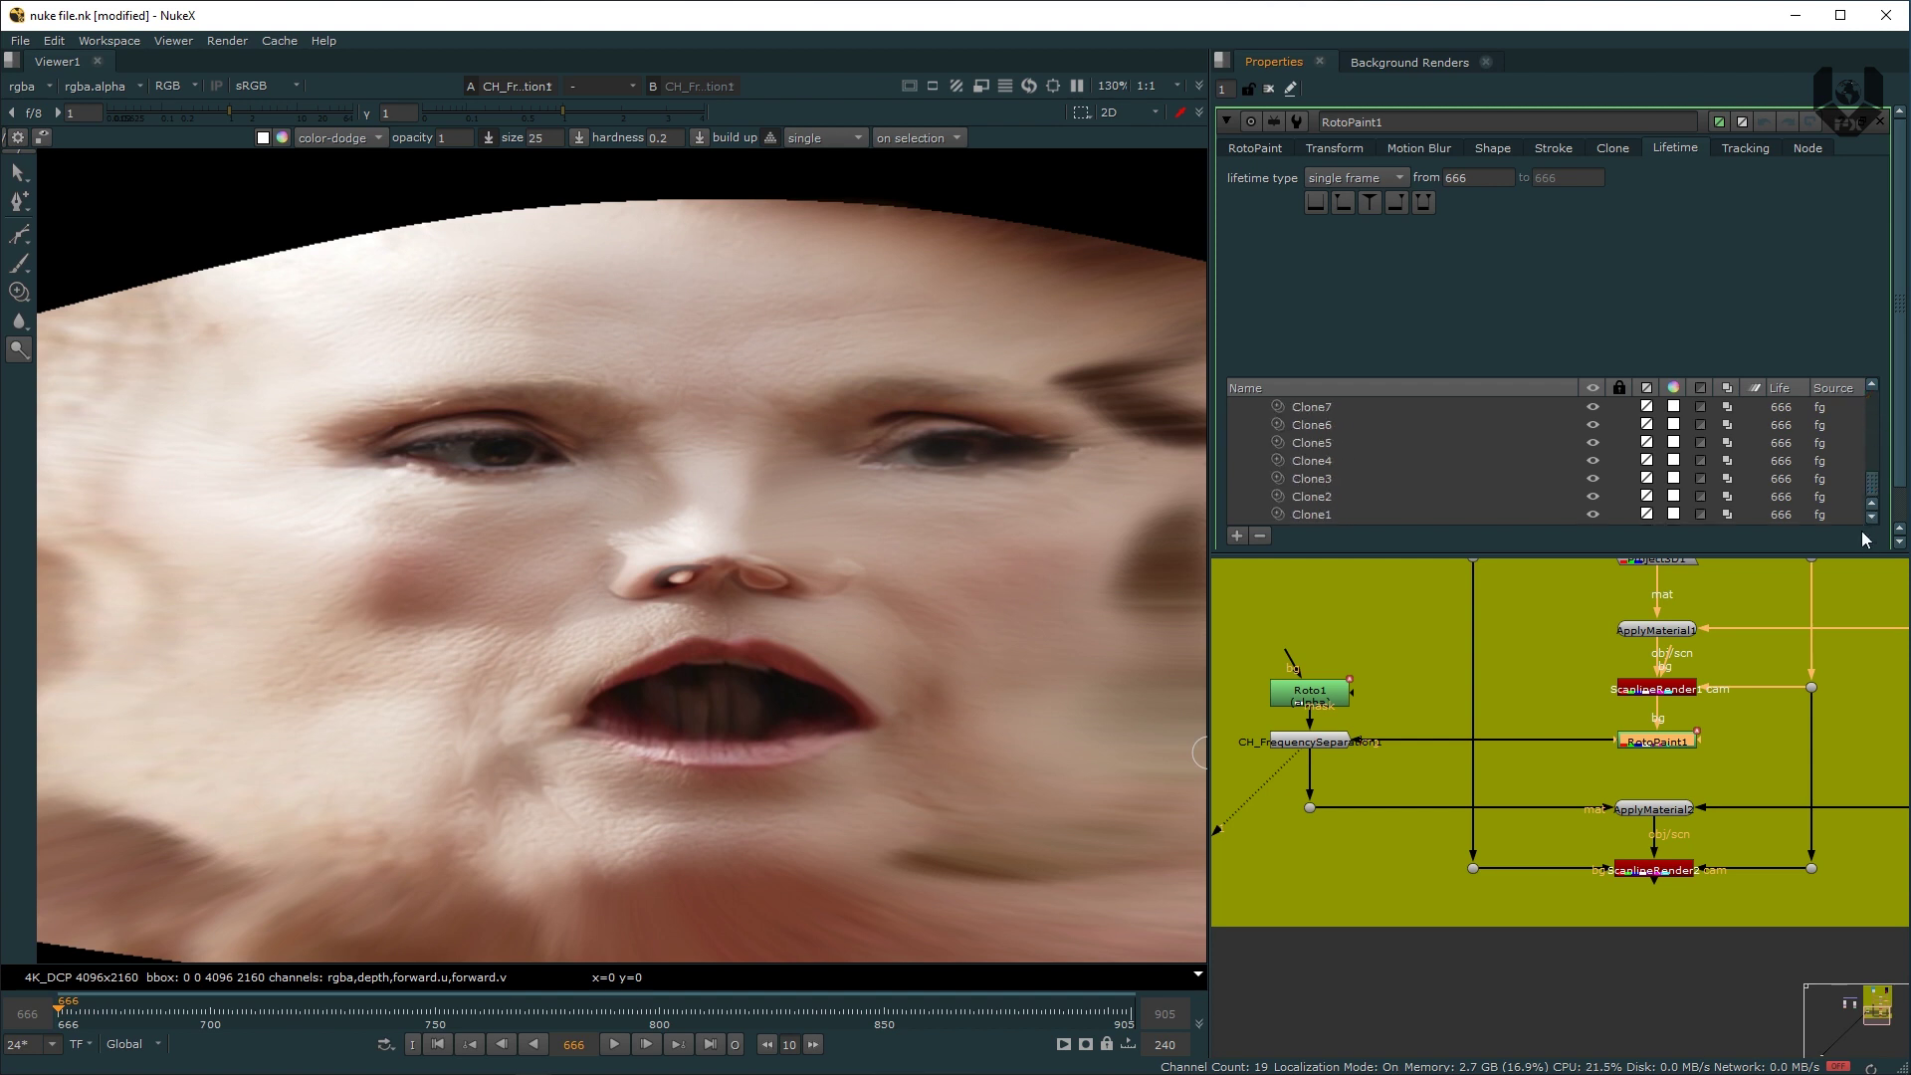
pyautogui.keyDown('shift'); pyautogui.click(1336, 516); pyautogui.keyUp('shift')
pyautogui.click(1356, 177)
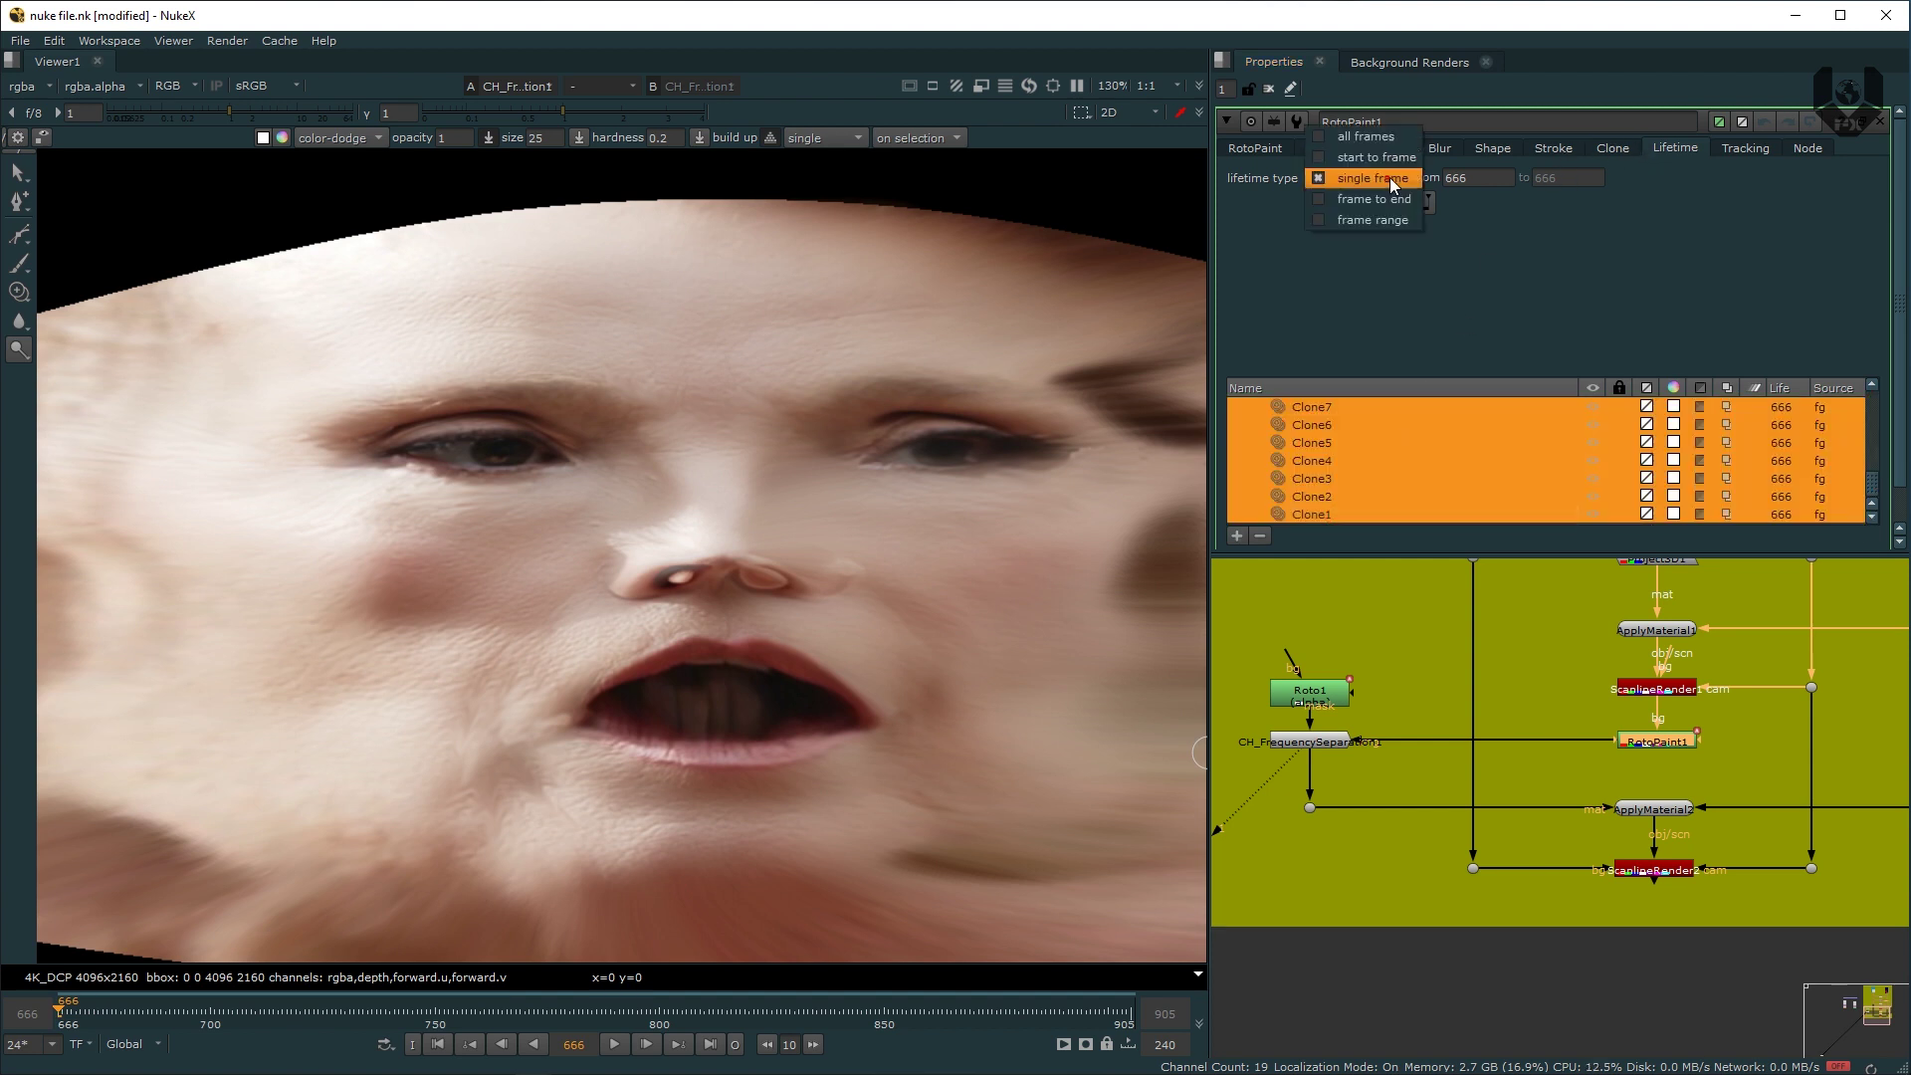
pyautogui.click(1339, 135)
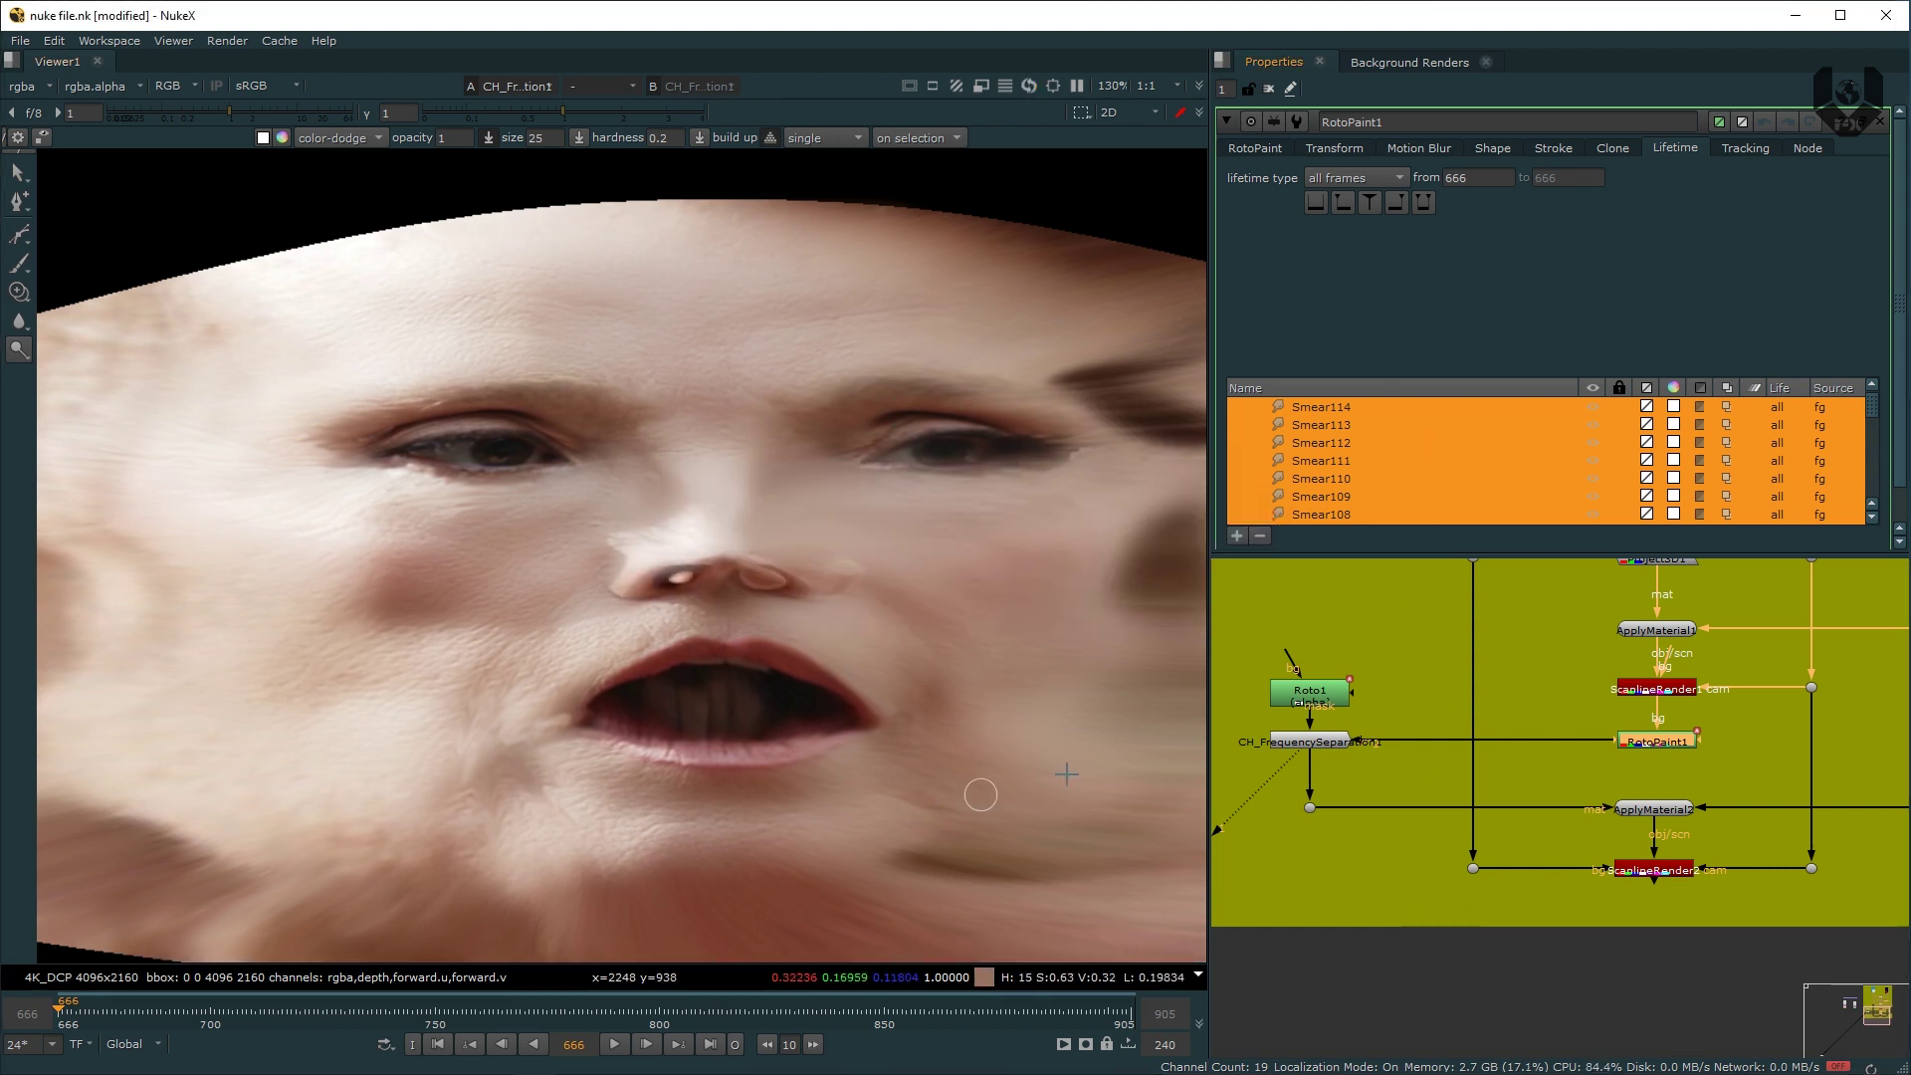
# Step: Show ScanlineRender2's output in the viewer to check the retouched face reprojected on the footage
pyautogui.click(1648, 870)
pyautogui.press('1')
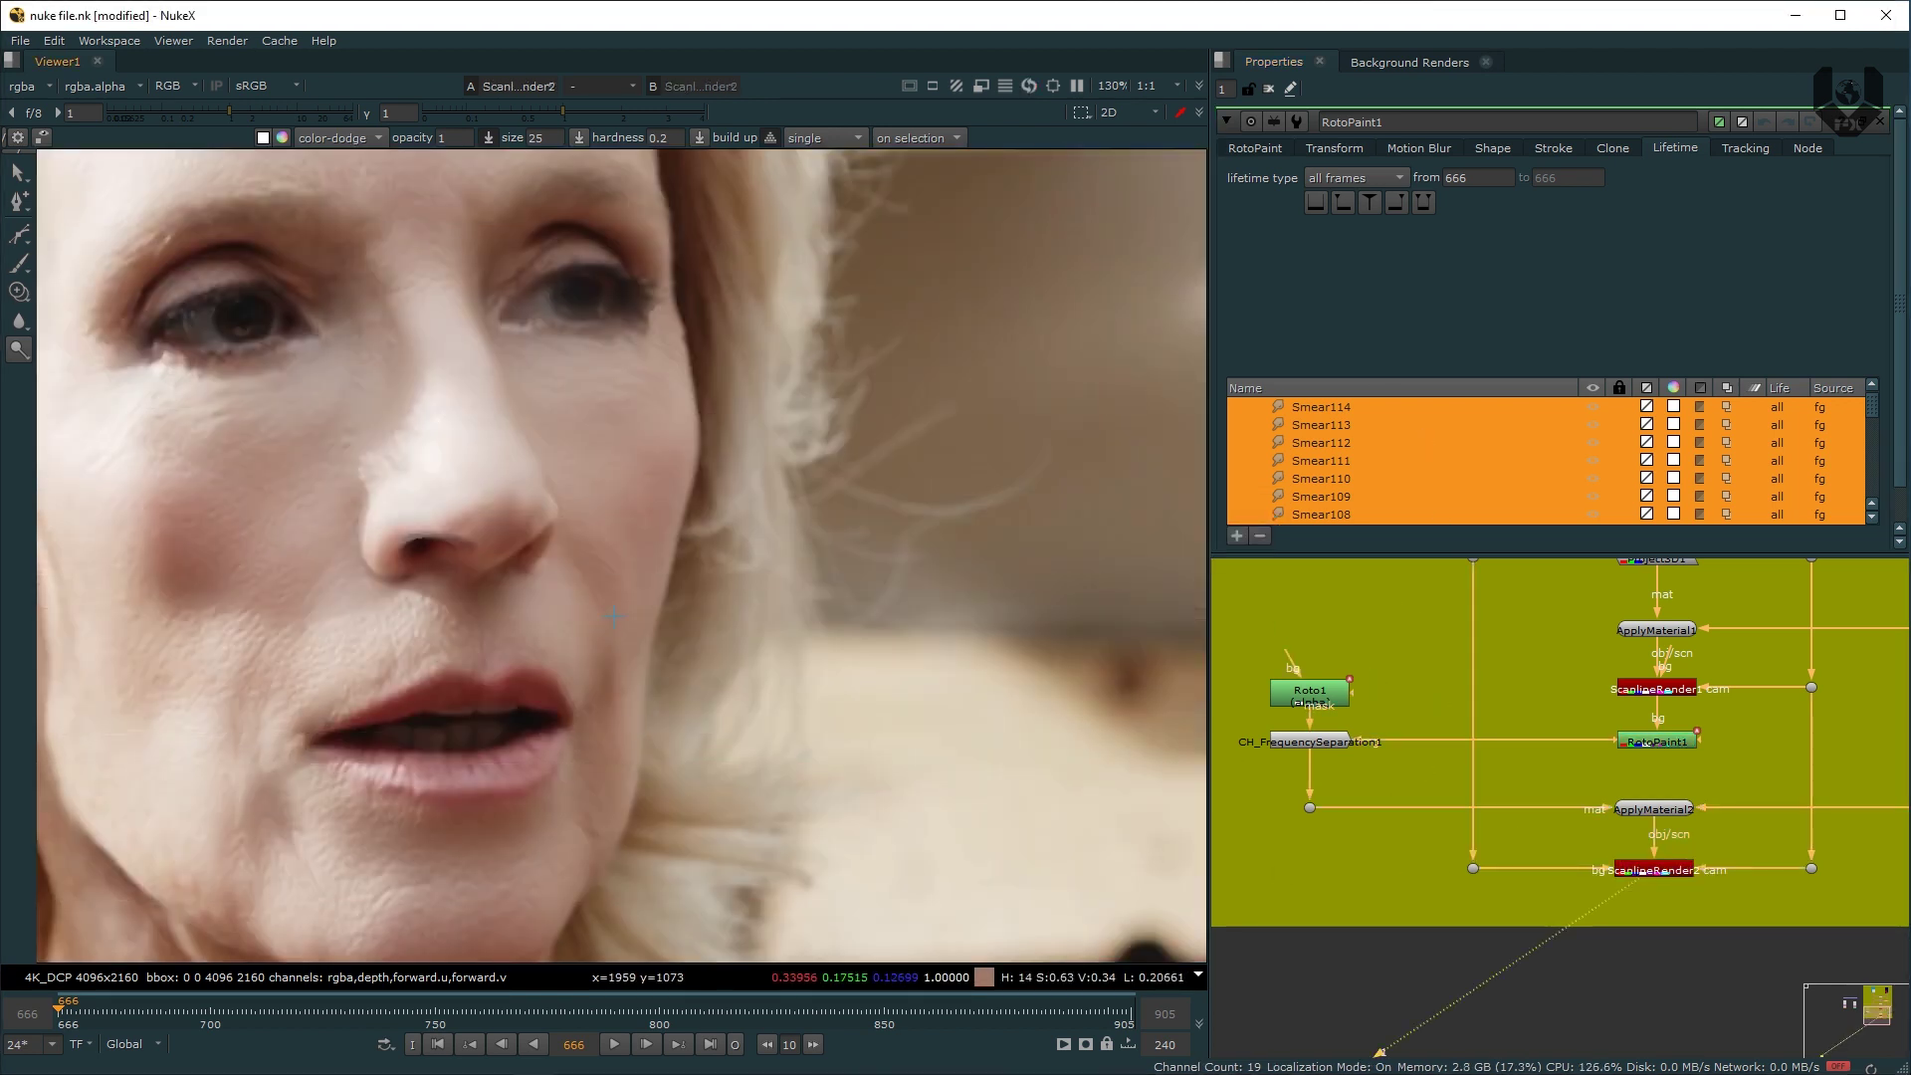
pyautogui.scroll(-3, 532, 336)
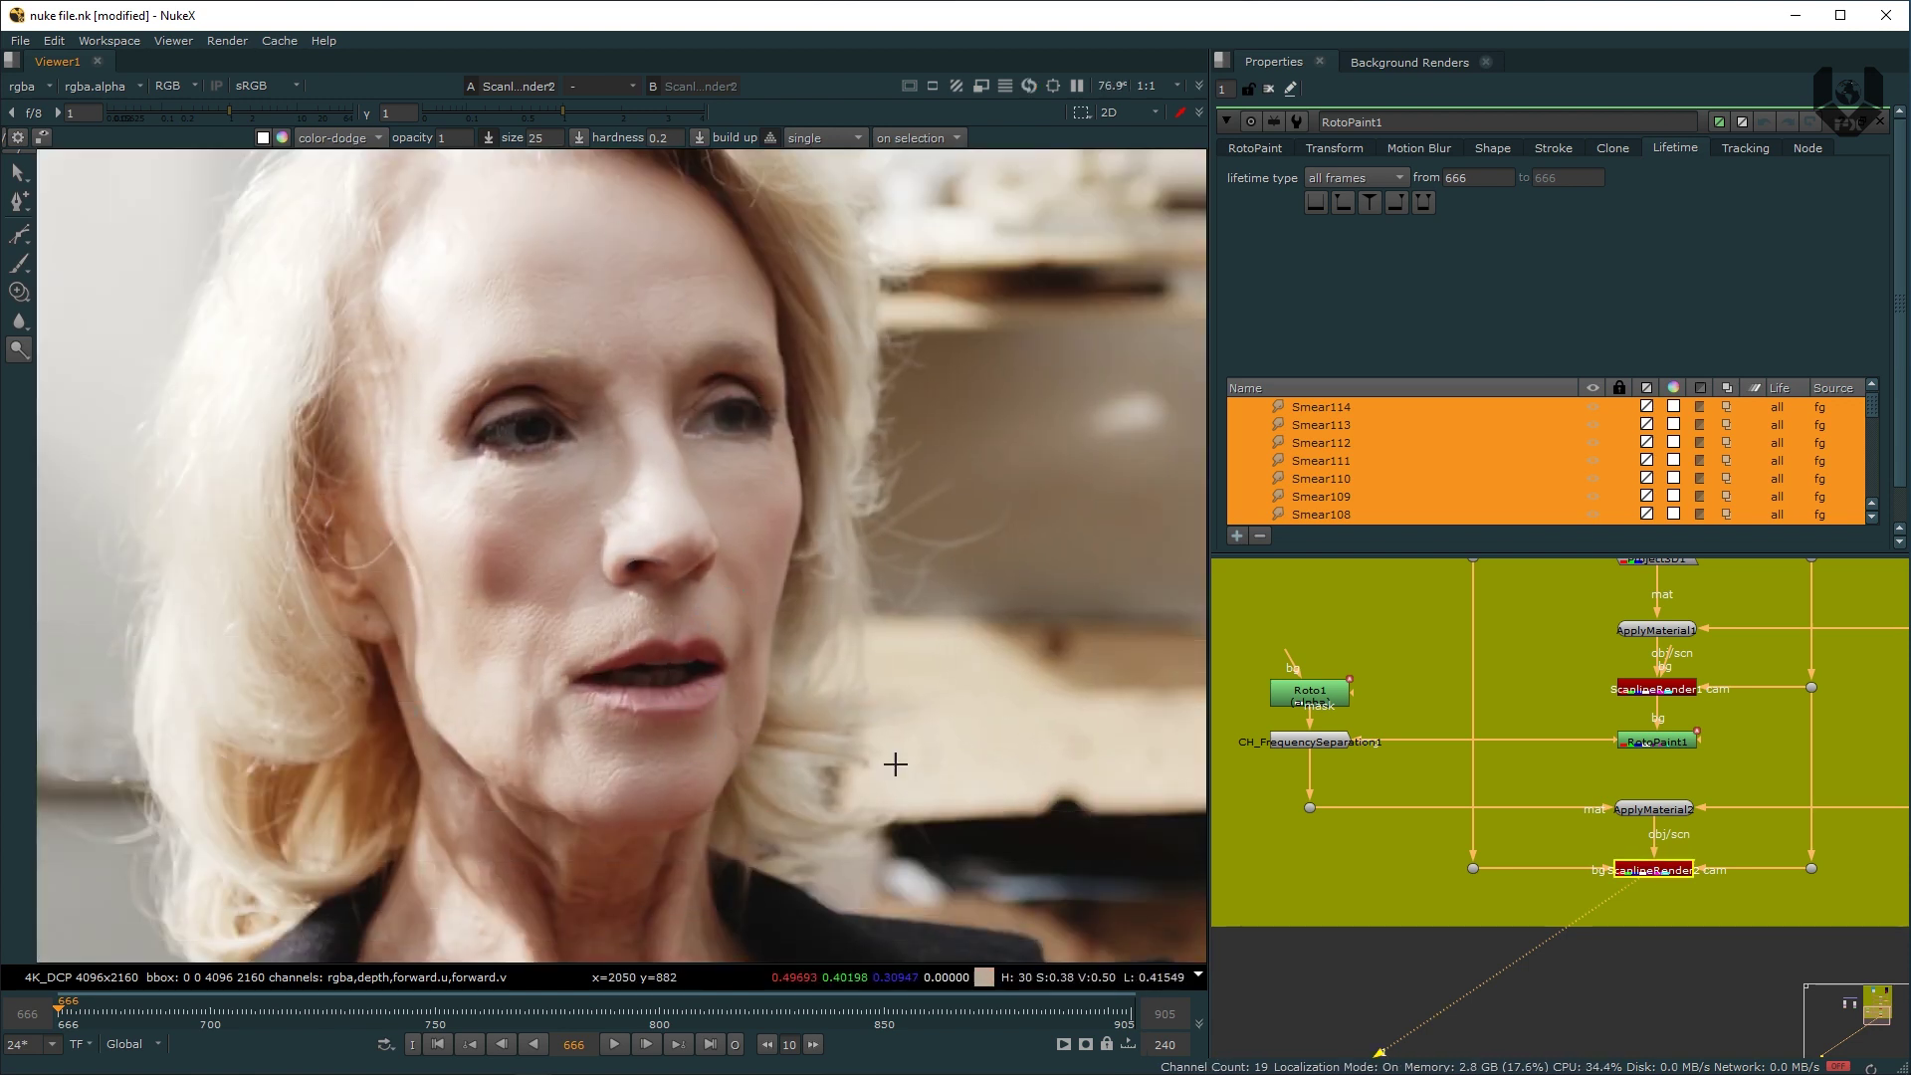
# Step: Disable Roto1, CH_FrequencySeparation1 and RotoPaint1, and disconnect the dot that feeds ApplyMaterial2 from the frequency separation
pyautogui.moveTo(1417, 809); pyautogui.dragTo(1484, 880, button='middle')
pyautogui.moveTo(1467, 727); pyautogui.dragTo(1489, 744, button='middle')
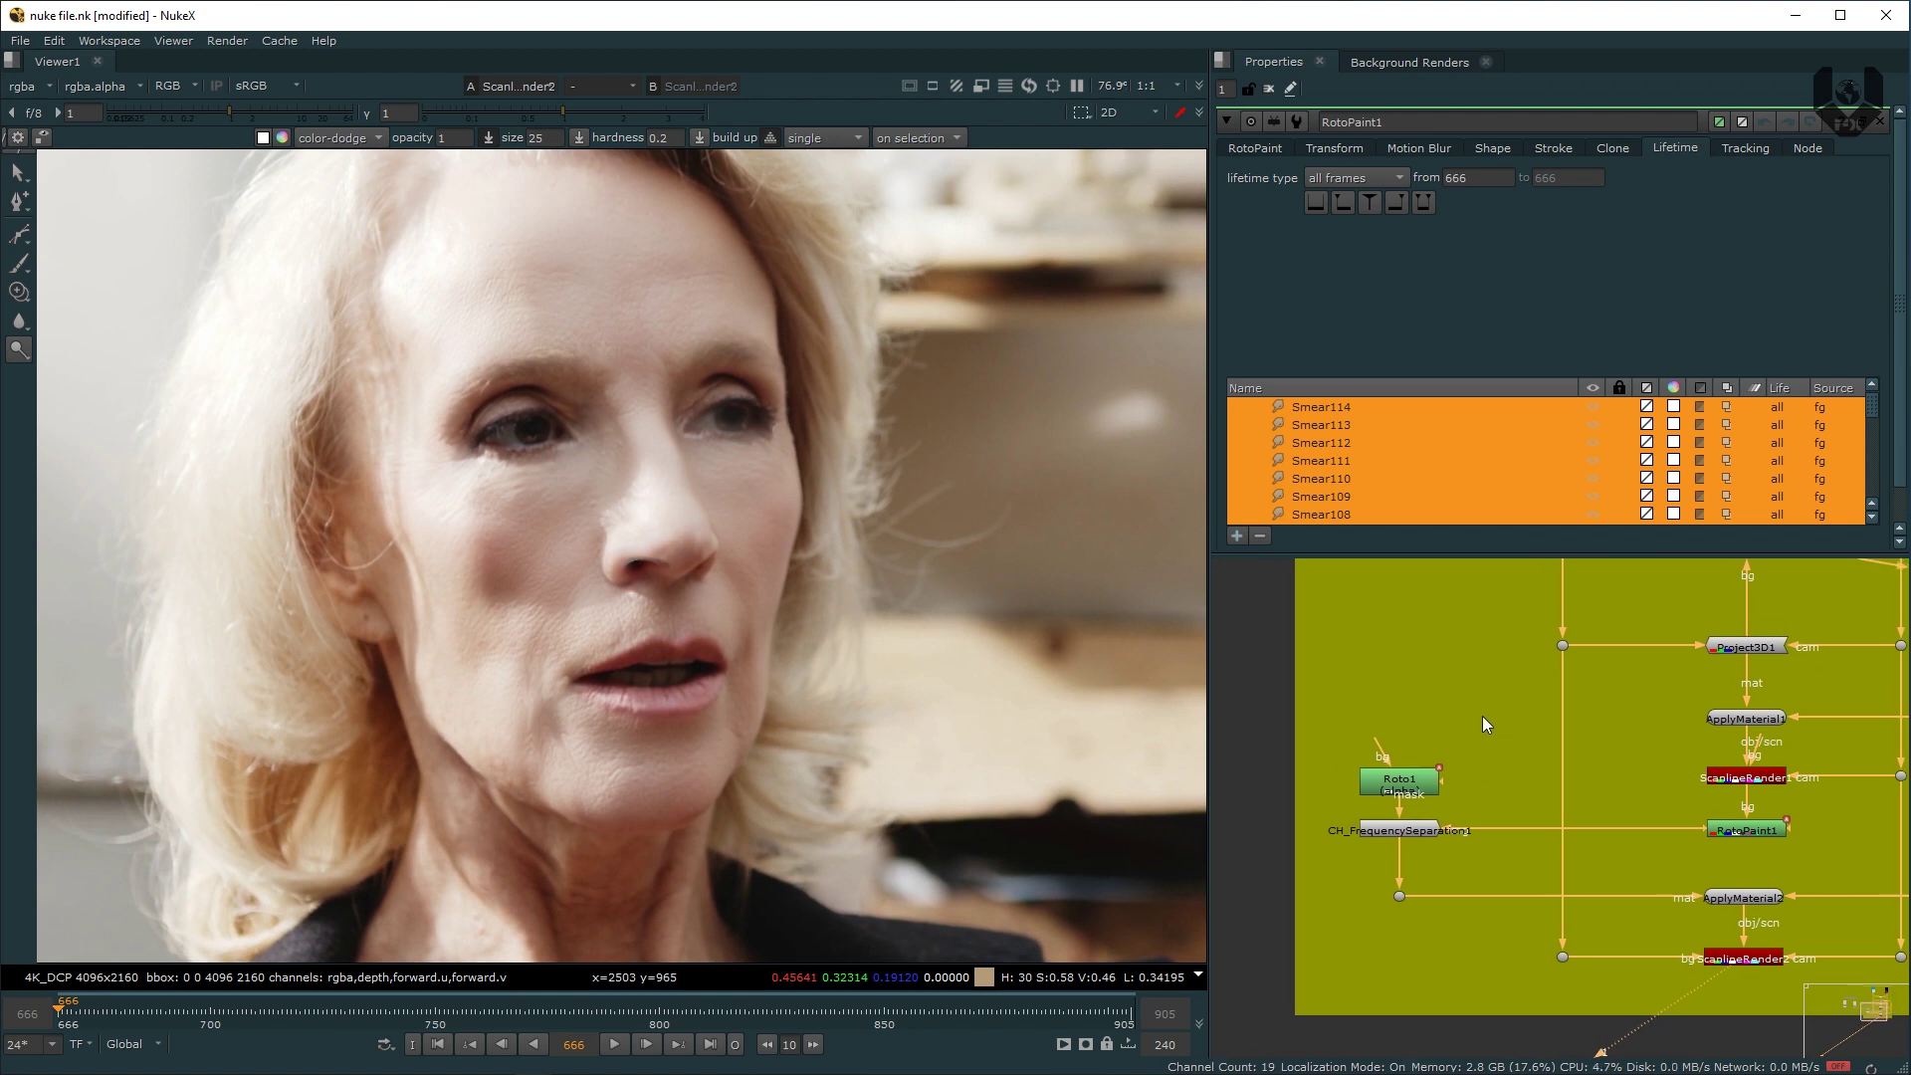
pyautogui.moveTo(1314, 732); pyautogui.dragTo(1463, 848)
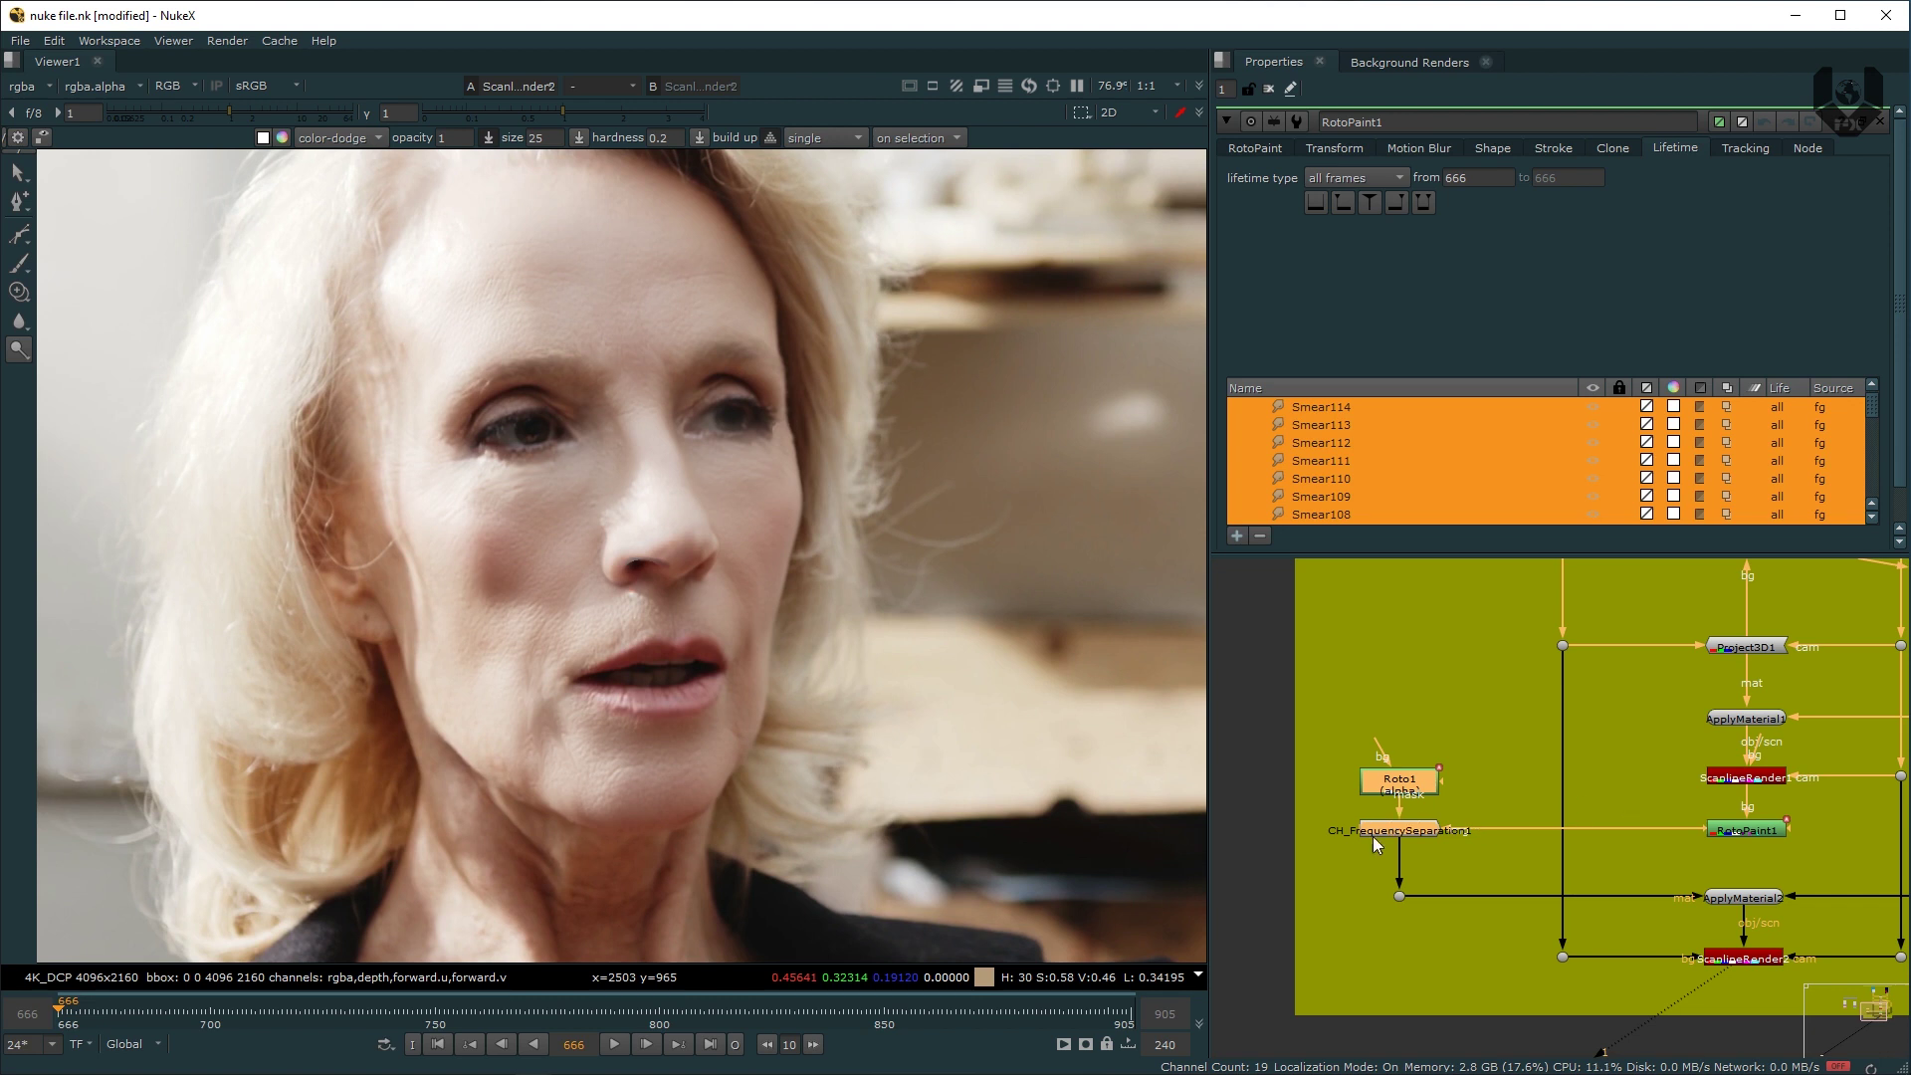
pyautogui.press('d')
pyautogui.moveTo(1372, 836)
pyautogui.mouseDown(button='middle')
pyautogui.moveTo(1392, 802)
pyautogui.moveTo(1439, 794)
pyautogui.moveTo(1374, 810)
pyautogui.mouseUp(button='middle')
pyautogui.click(1355, 856)
pyautogui.click(1727, 822)
pyautogui.press('d')
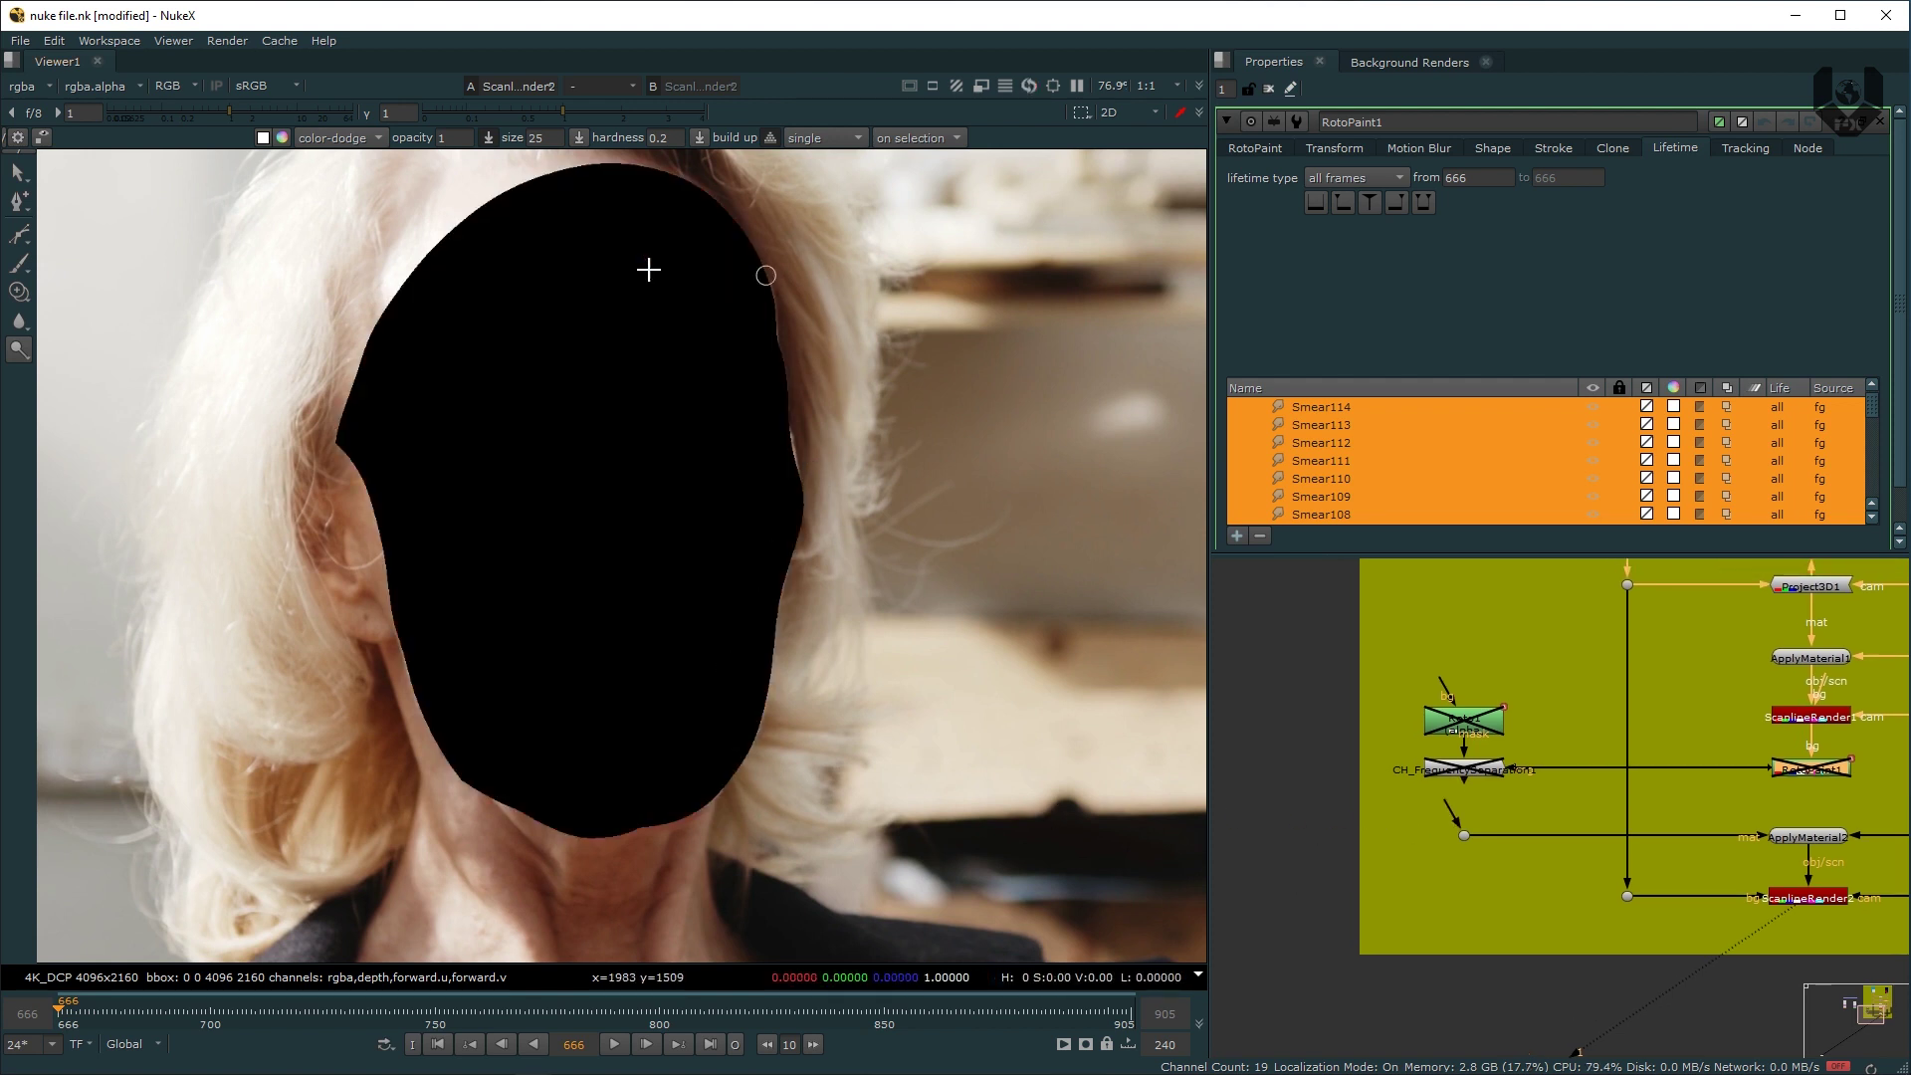
# Step: Connect the dot feeding ApplyMaterial2 to Blur2 in the textures backdrop to project the tattoo
pyautogui.moveTo(1429, 668); pyautogui.dragTo(1610, 759, button='middle')
pyautogui.scroll(-2, 1529, 721)
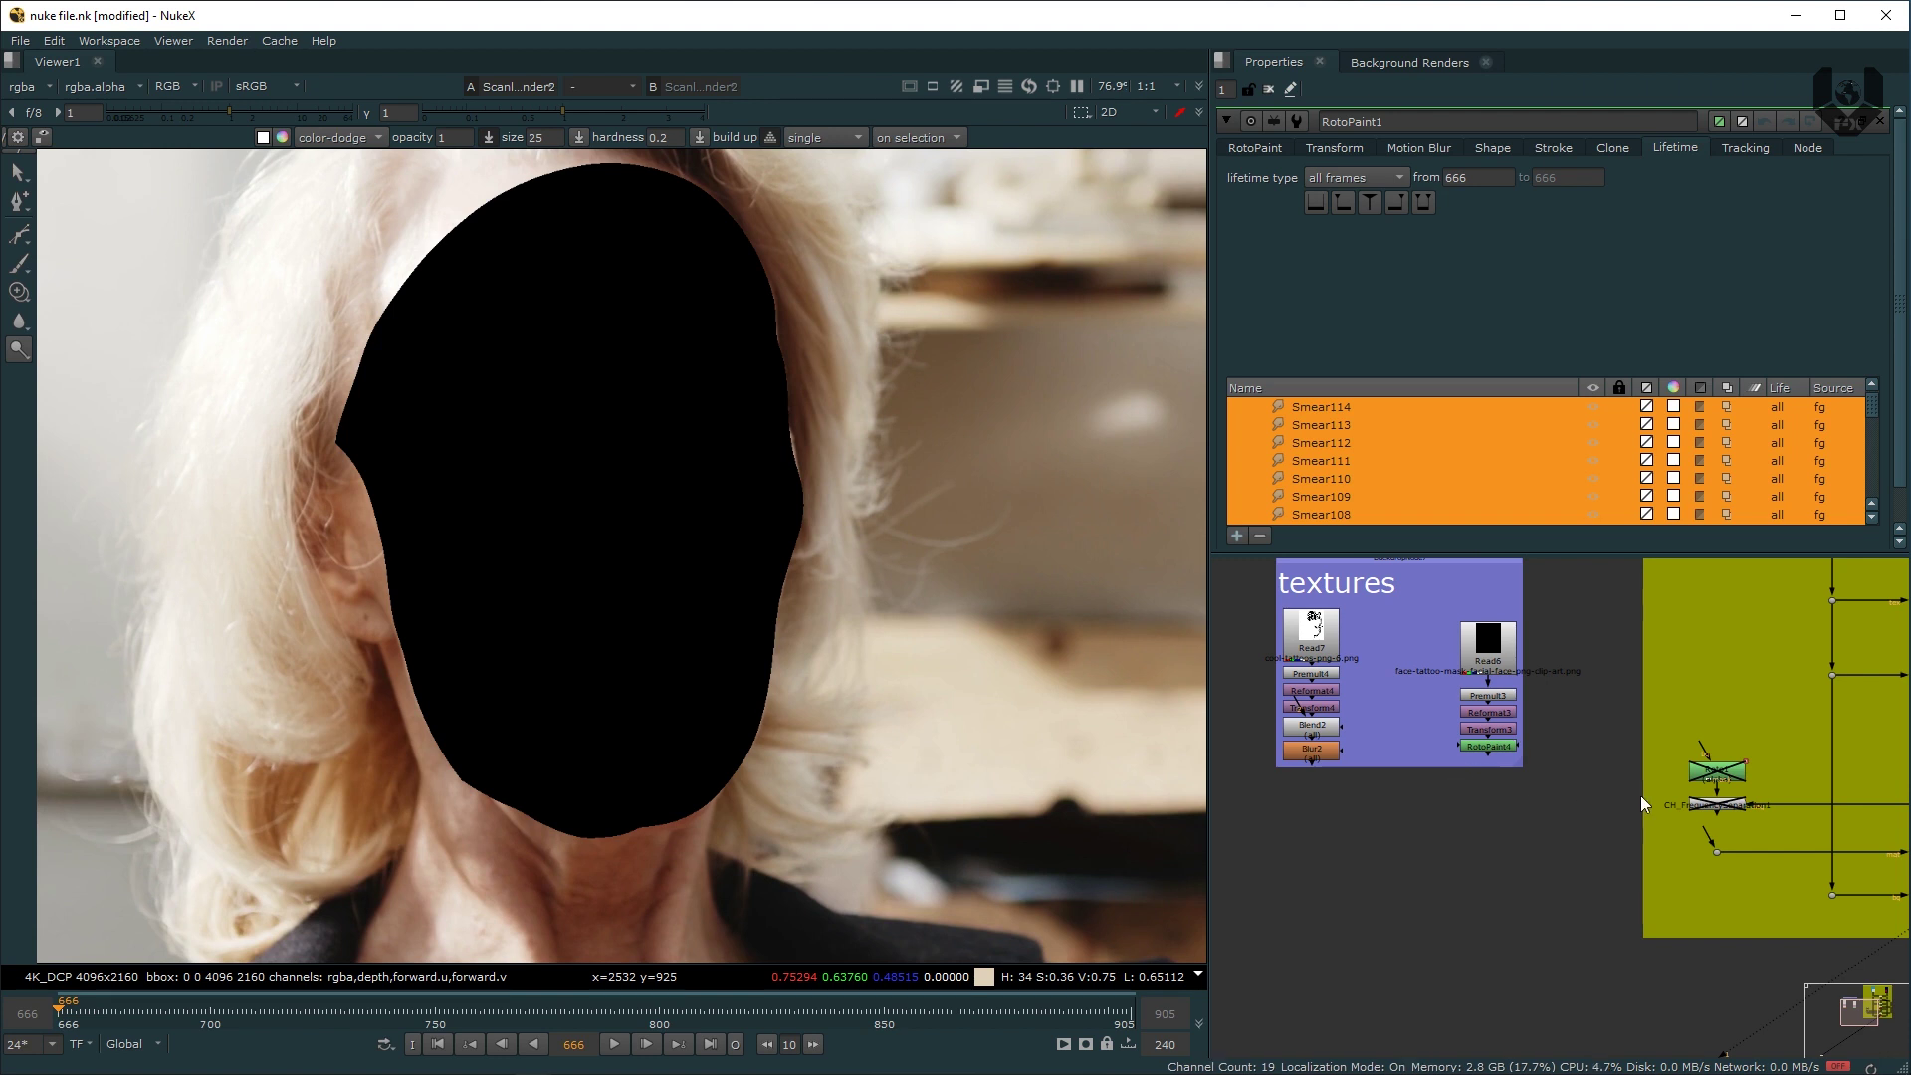
pyautogui.moveTo(1710, 834); pyautogui.dragTo(1340, 768)
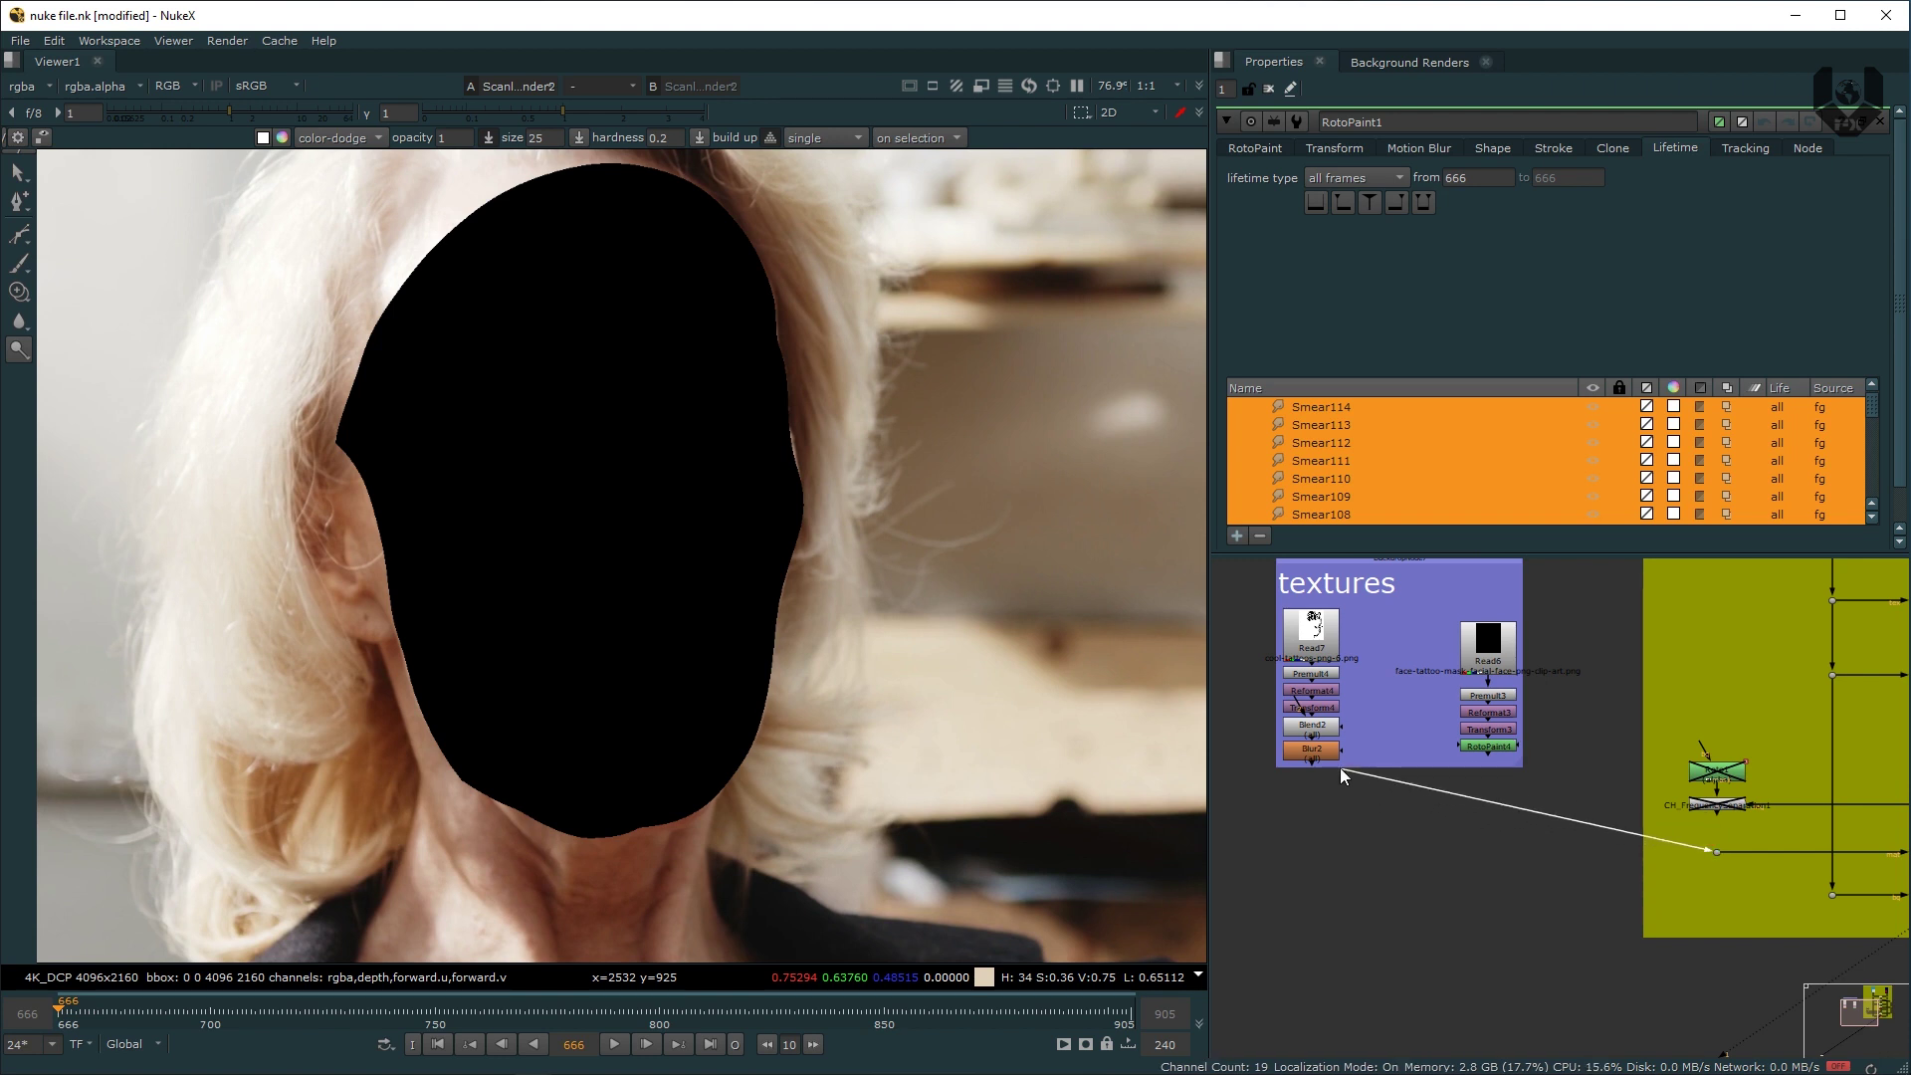
pyautogui.moveTo(1340, 768); pyautogui.dragTo(1382, 856, button='middle')
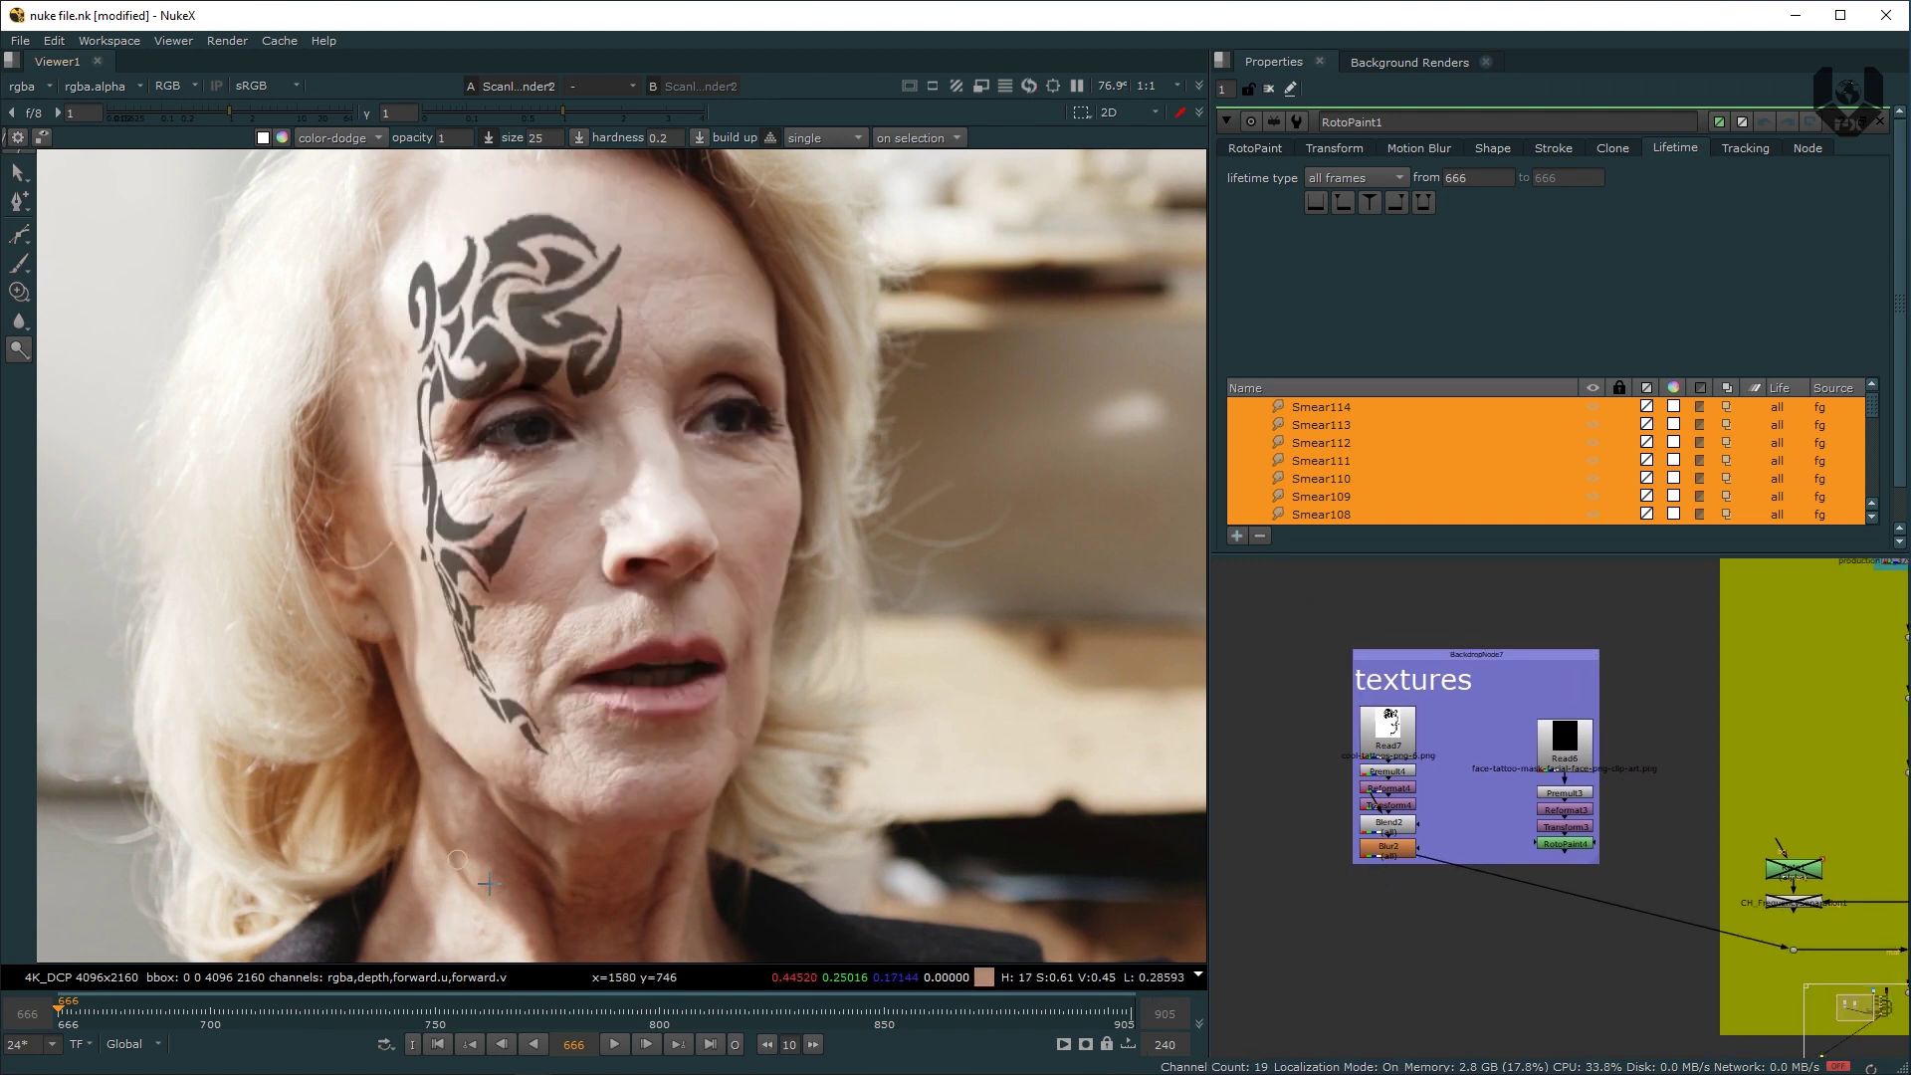
# Step: Examine the tattoo texture's node chain from Read7 through Premult4, Reformat4, Transform4 and Blend2 to Blur2
pyautogui.moveTo(1380, 748); pyautogui.dragTo(1445, 702, button='middle')
pyautogui.scroll(5, 1381, 744)
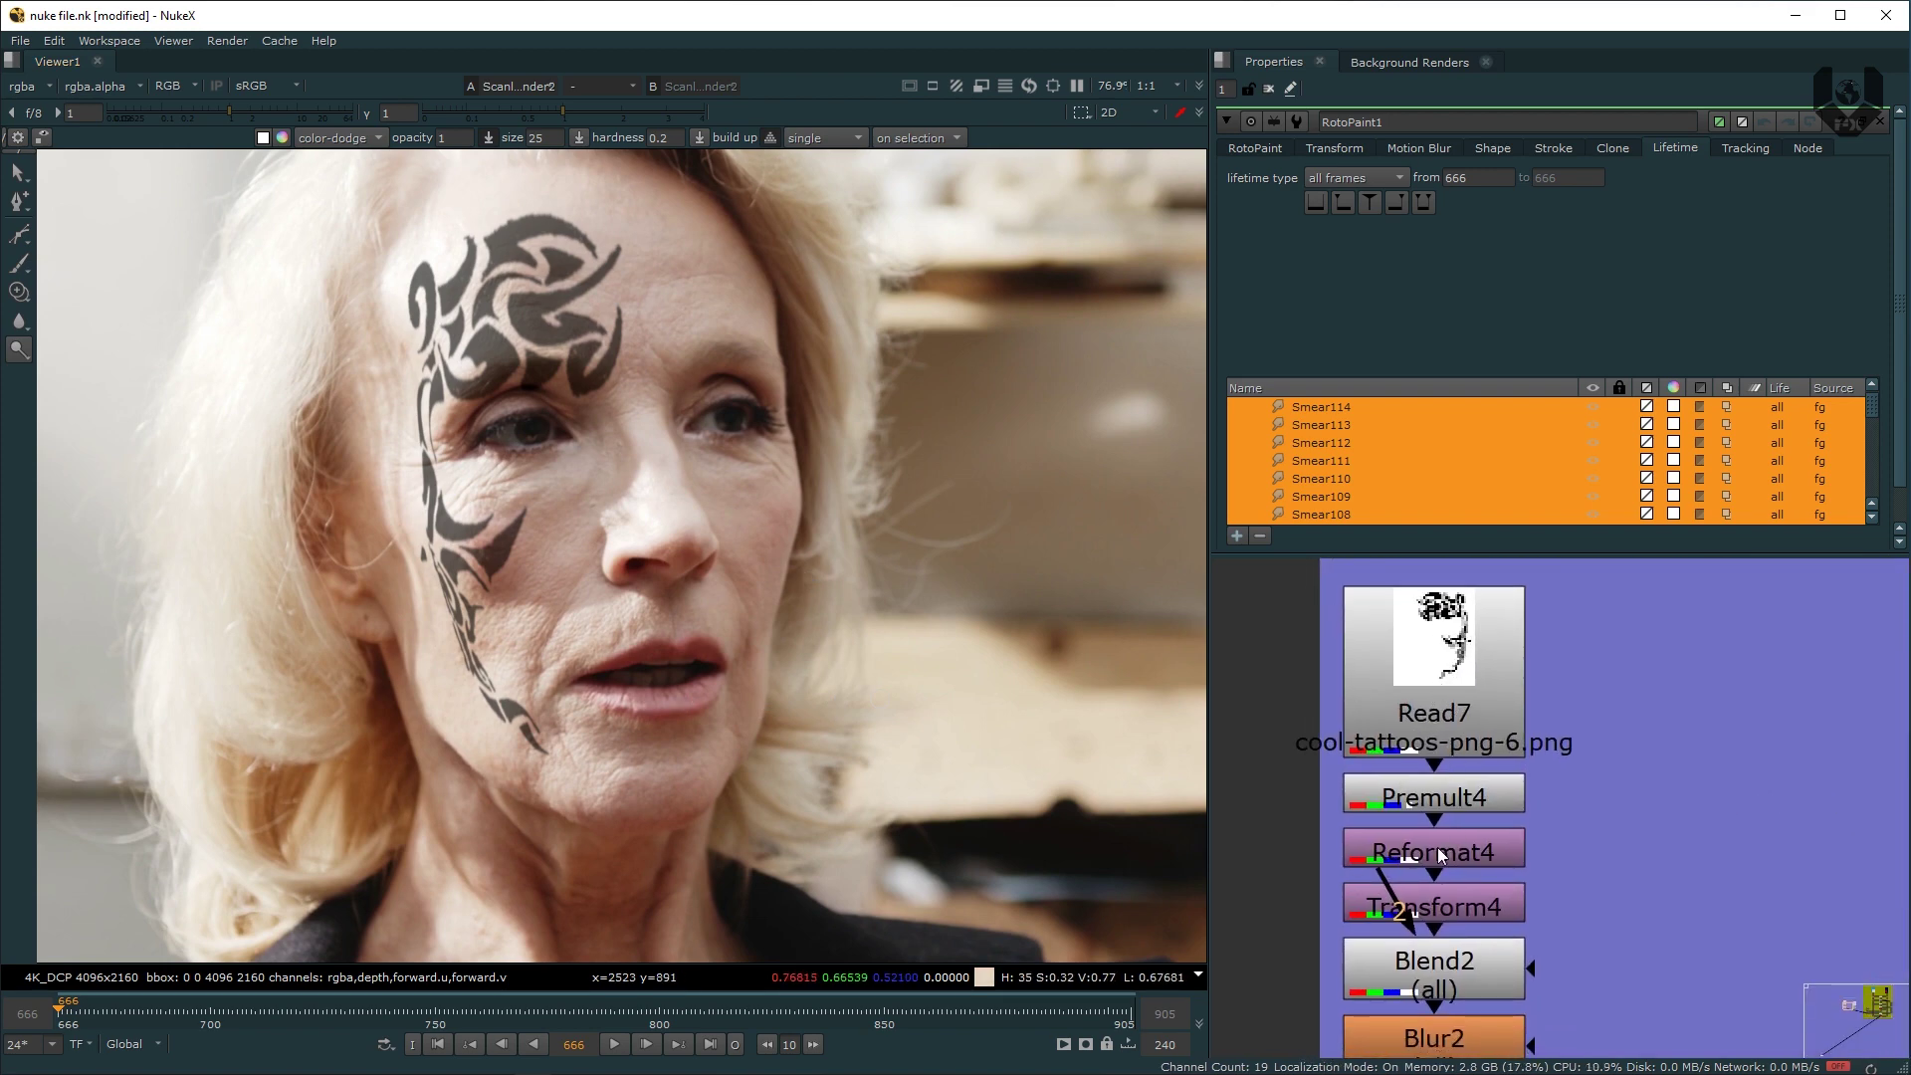
pyautogui.moveTo(1423, 824); pyautogui.dragTo(1424, 747, button='middle')
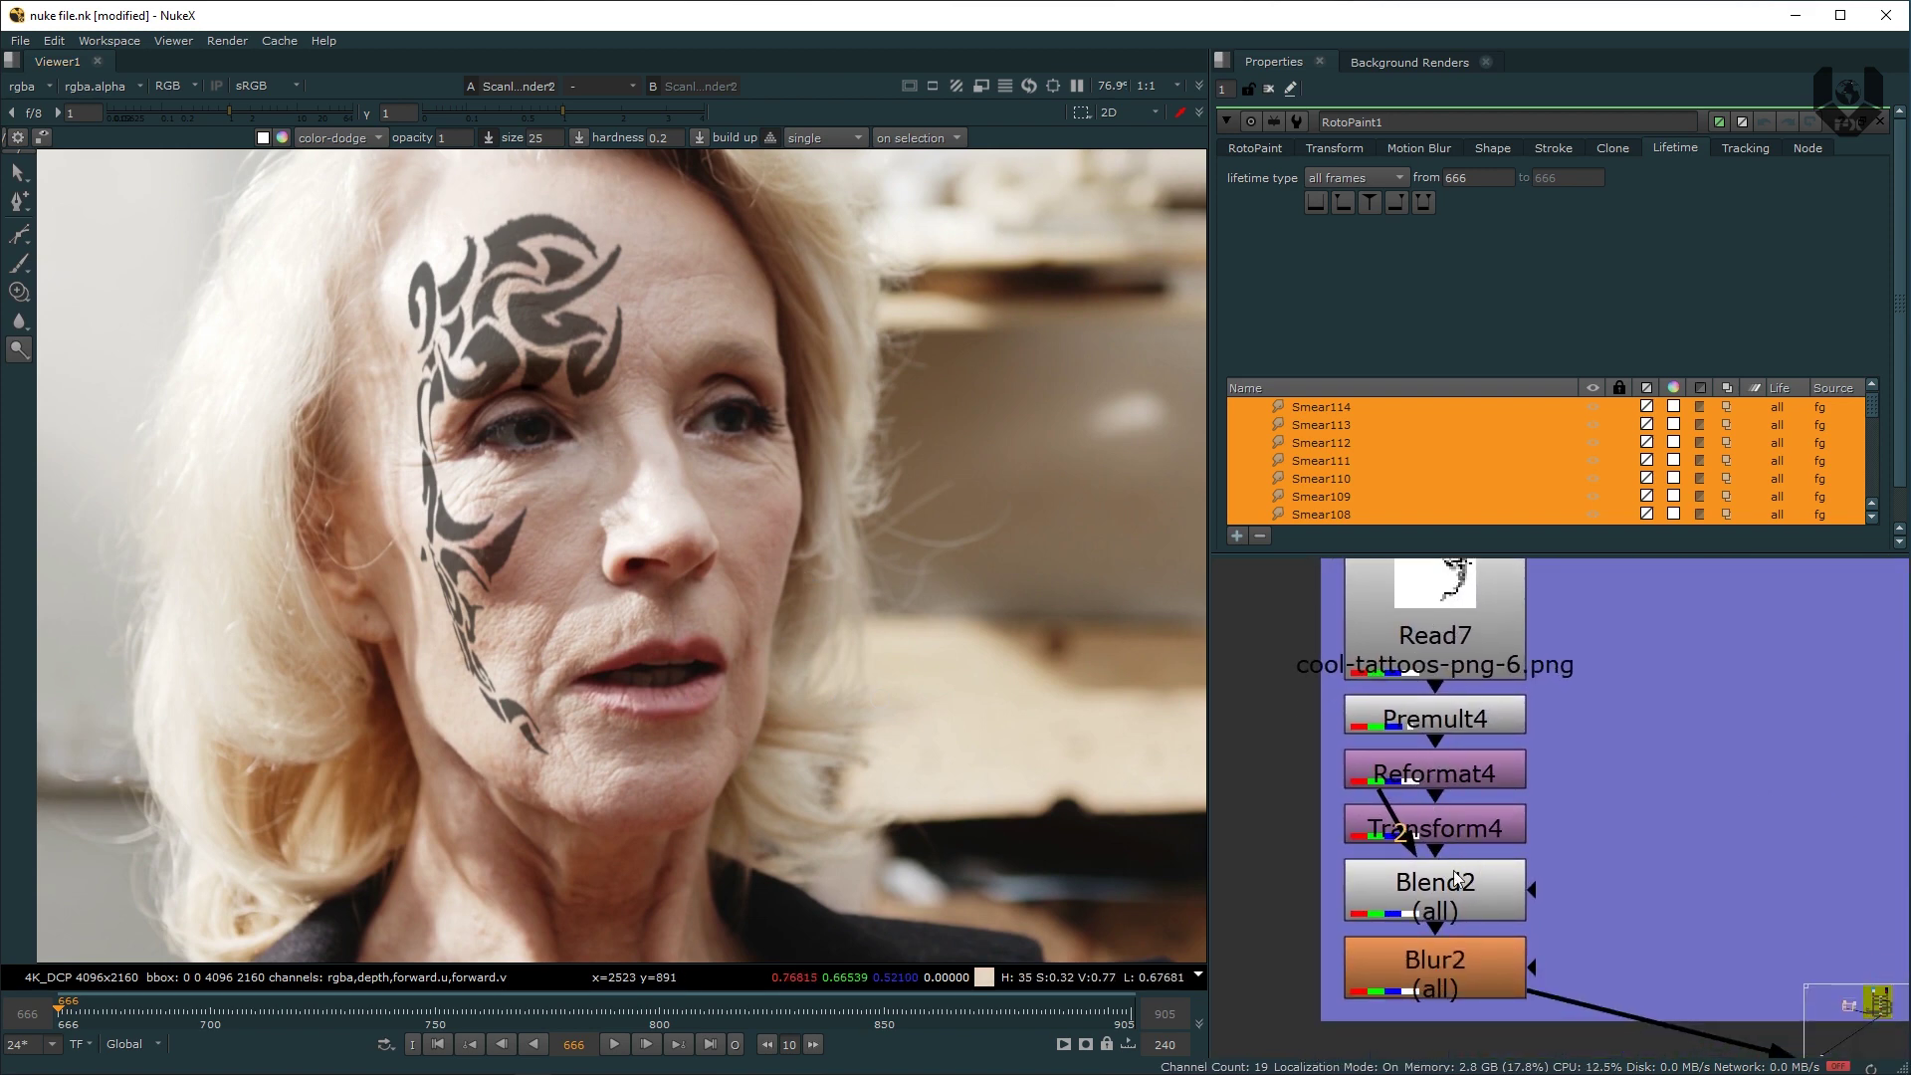
pyautogui.scroll(-6, 1400, 804)
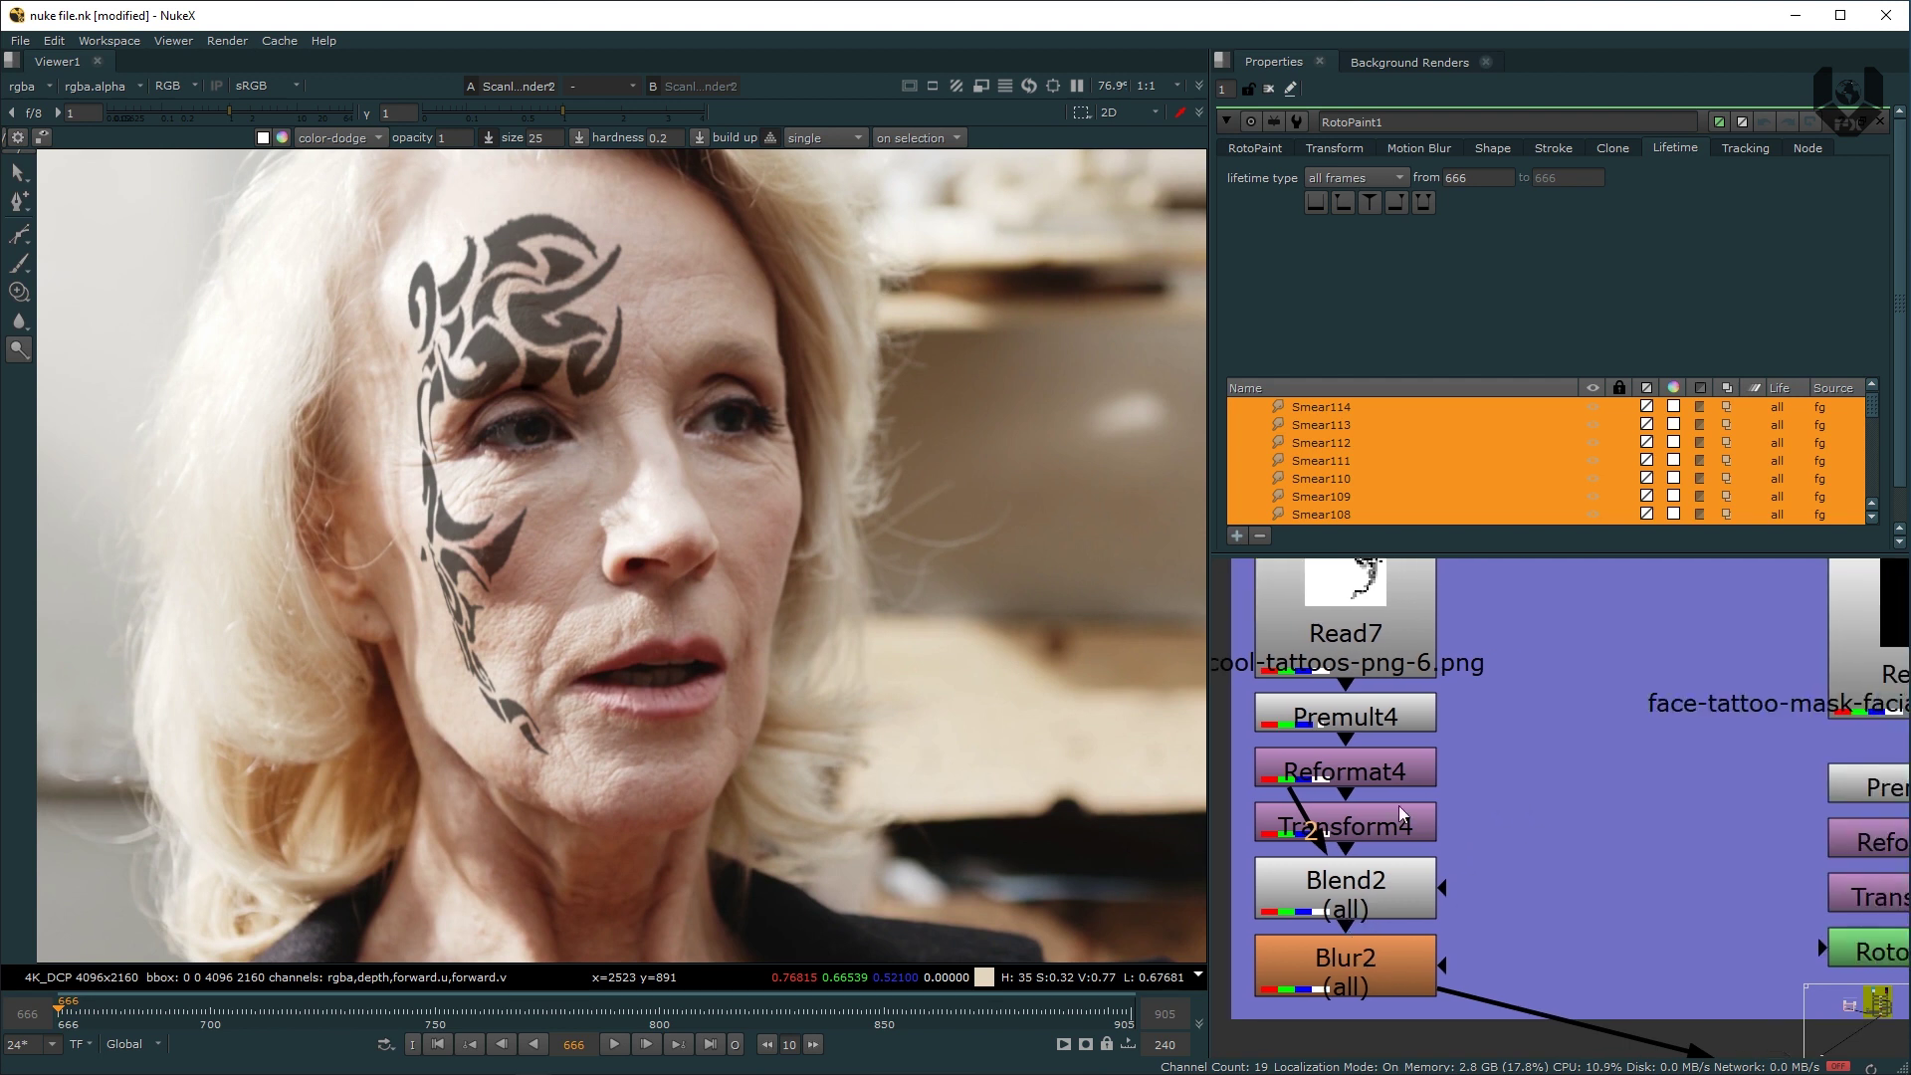
pyautogui.scroll(4, 1633, 663)
pyautogui.moveTo(1565, 770); pyautogui.dragTo(1406, 751, button='middle')
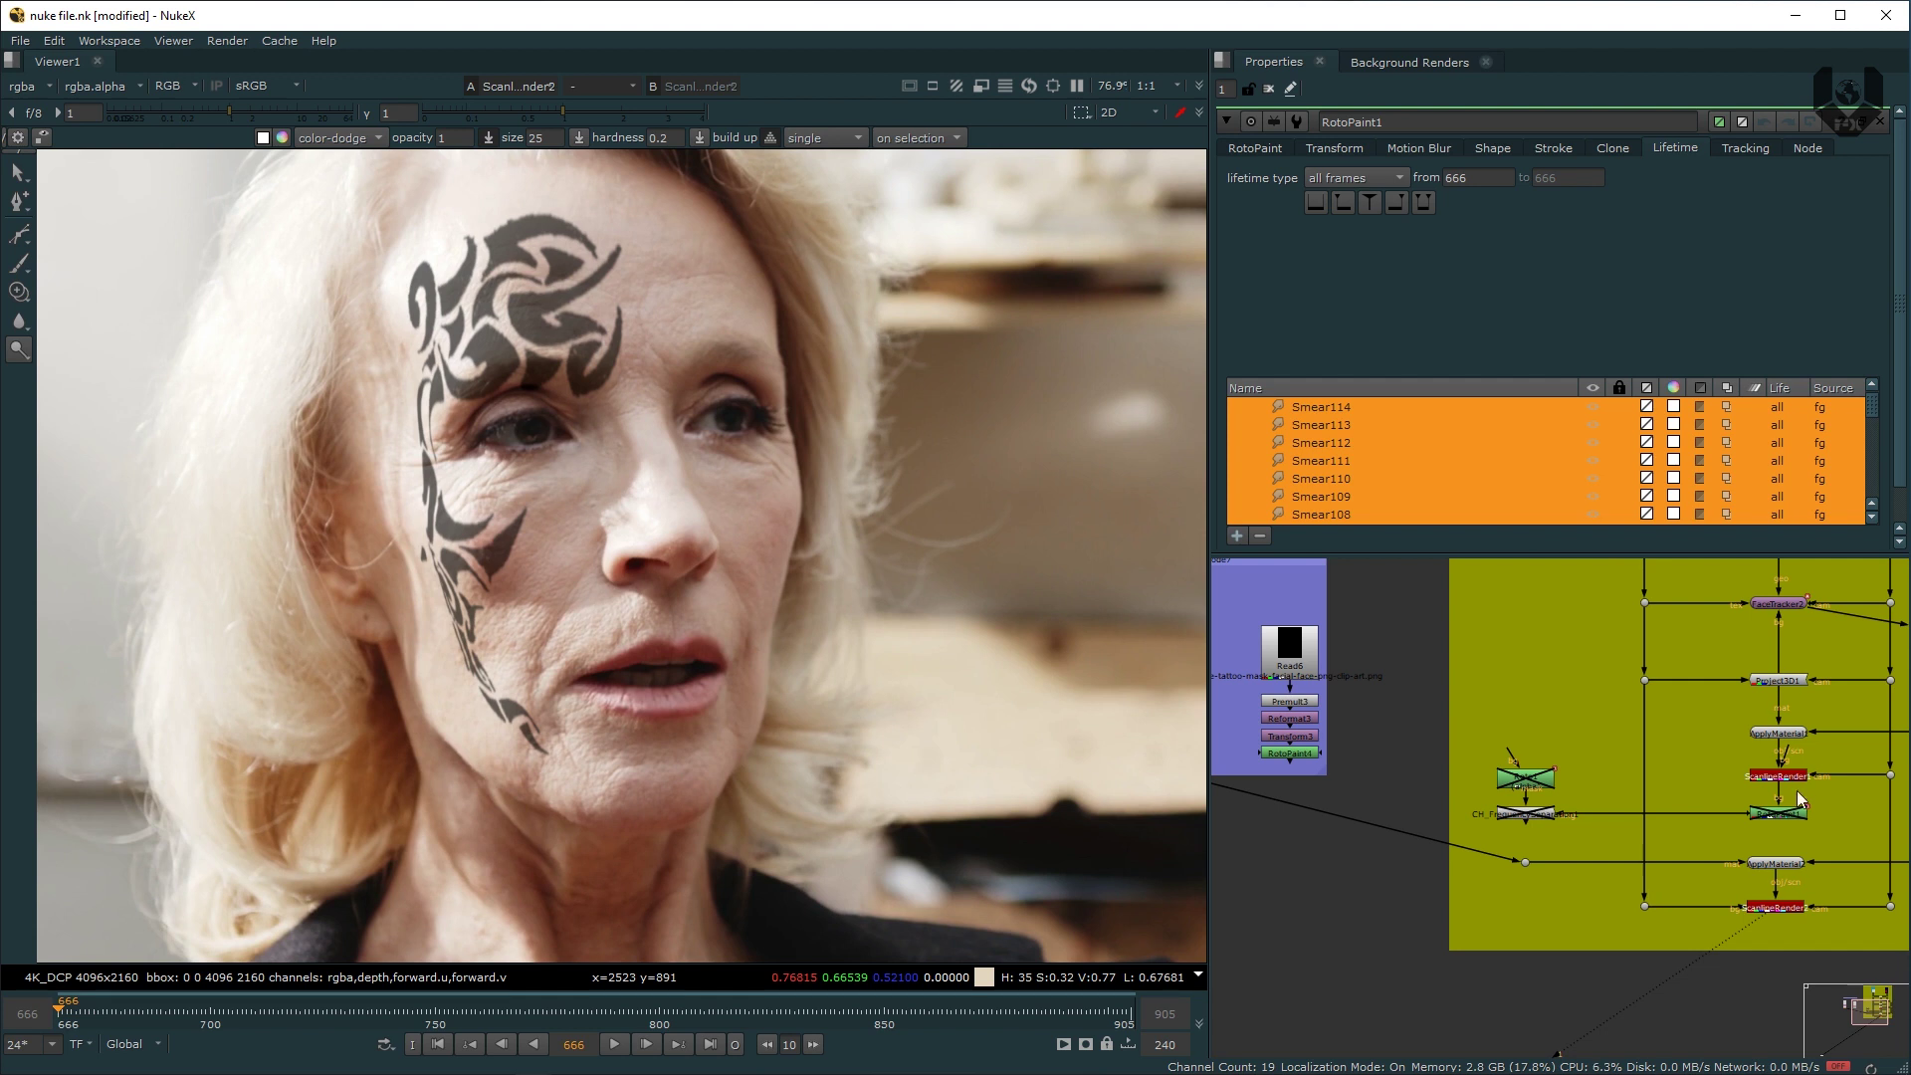
pyautogui.moveTo(1668, 811); pyautogui.dragTo(1743, 784, button='middle')
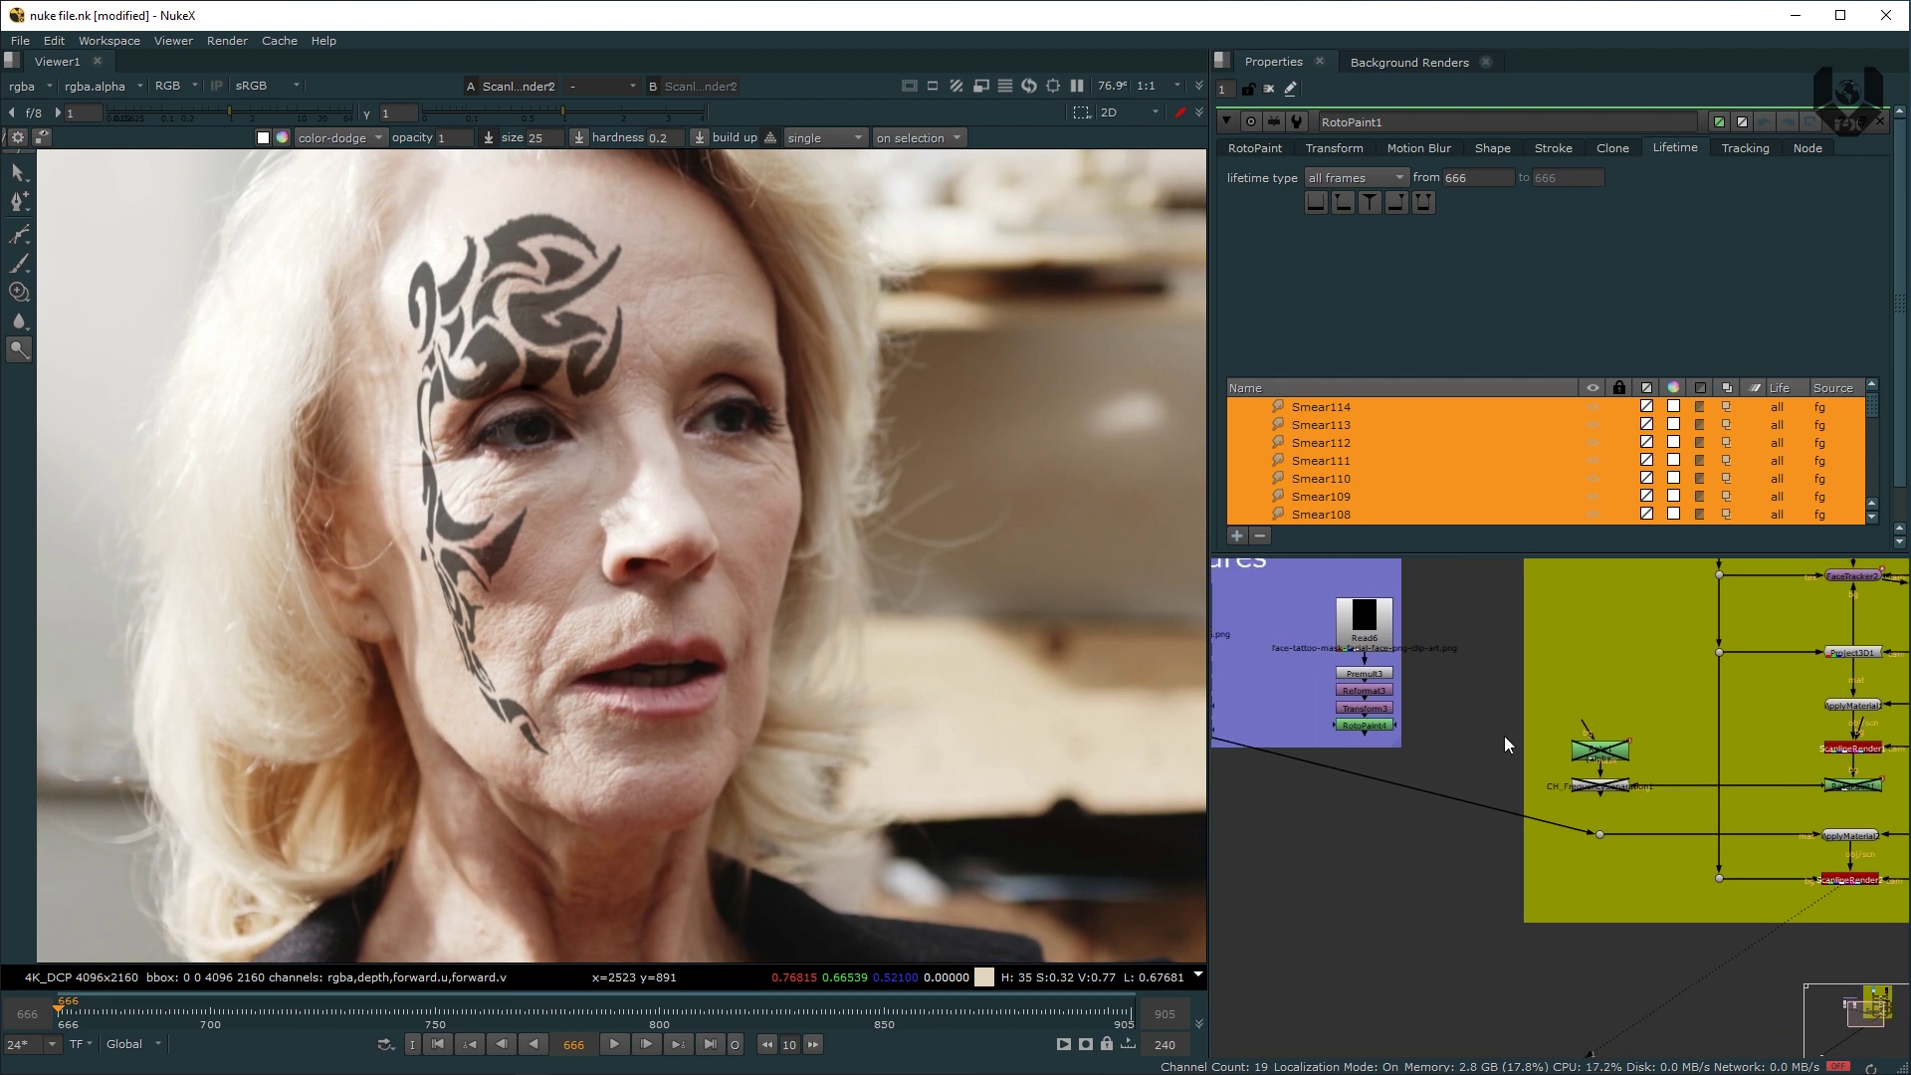
# Step: Replace the direct Blur2 connection with a Merge of the tattoo over the first ScanlineRender's output, feeding the dot to ApplyMaterial2
pyautogui.moveTo(1424, 790); pyautogui.dragTo(1502, 823, button='middle')
pyautogui.moveTo(1304, 775); pyautogui.dragTo(1378, 871)
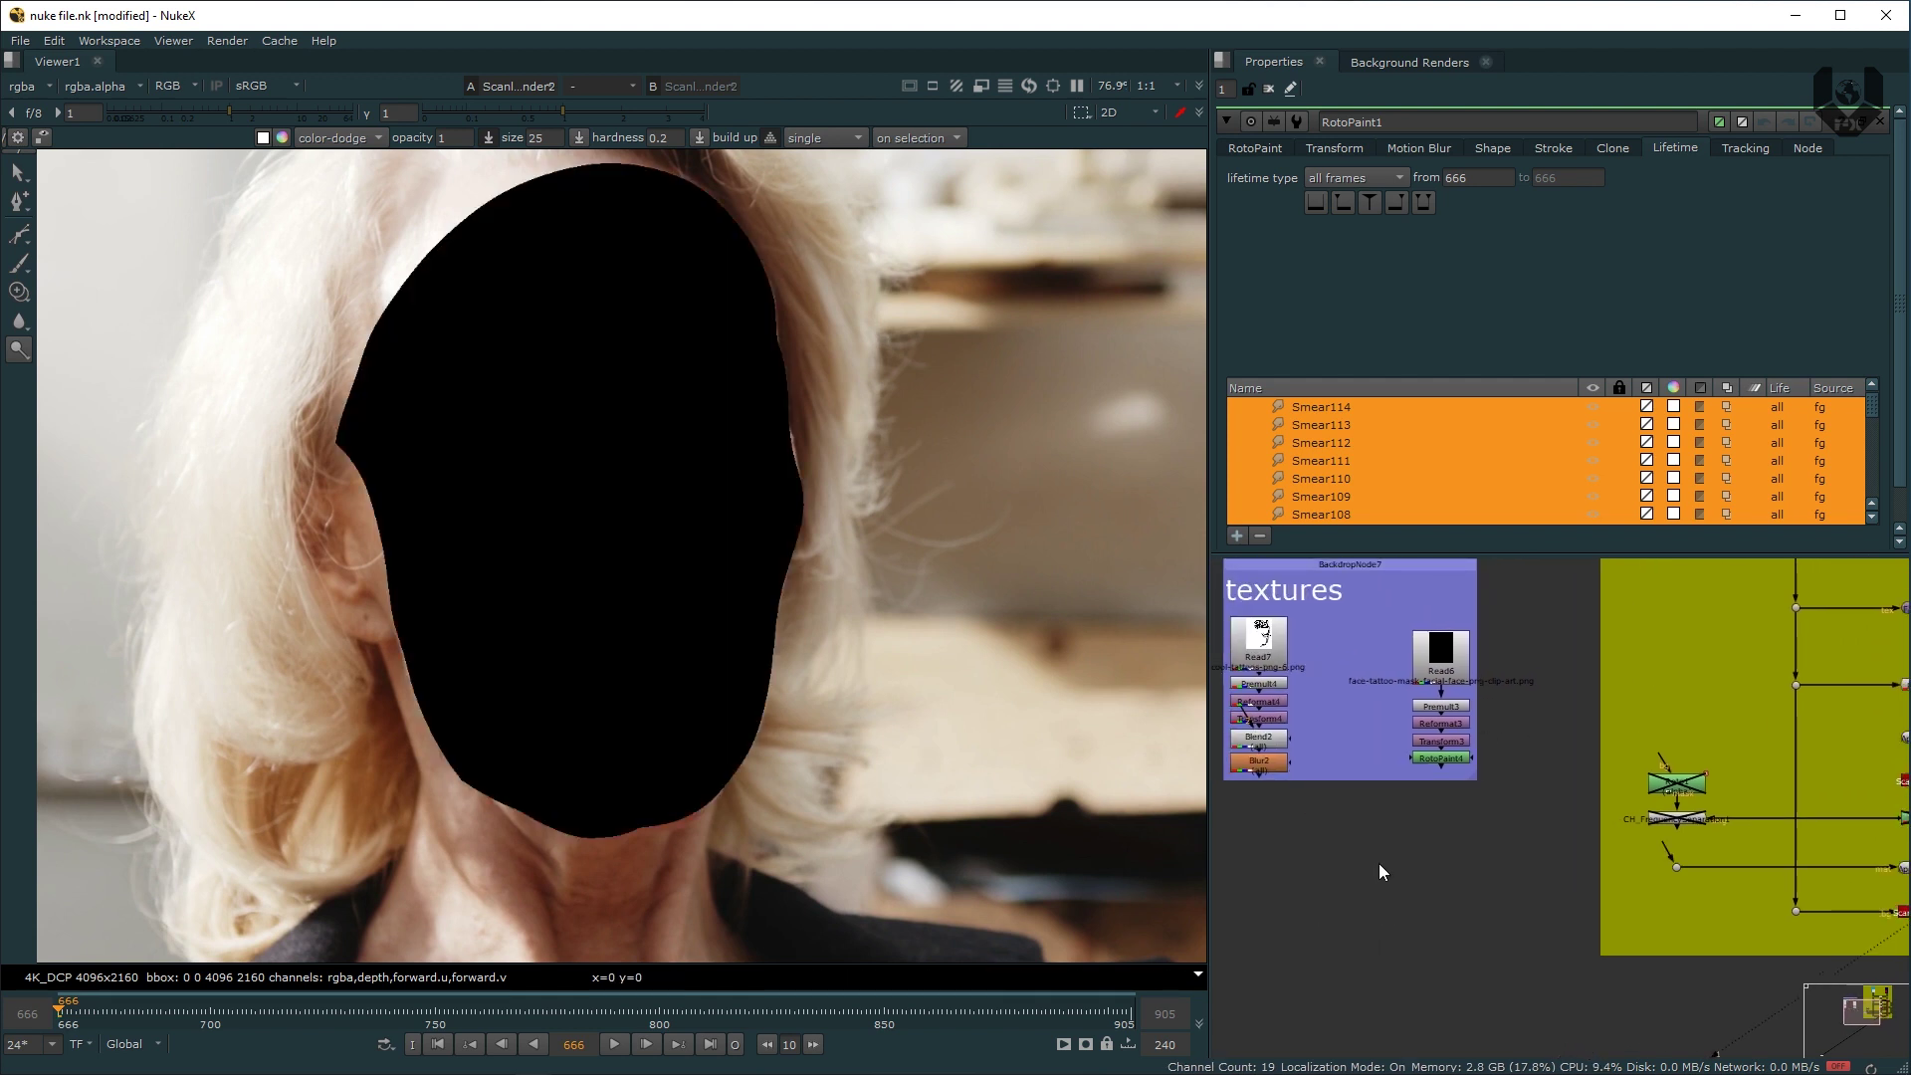
pyautogui.press('m')
pyautogui.moveTo(1366, 864); pyautogui.dragTo(1393, 870, button='middle')
pyautogui.moveTo(1392, 849); pyautogui.dragTo(1288, 770)
pyautogui.moveTo(1410, 830); pyautogui.dragTo(1340, 798, button='middle')
pyautogui.moveTo(1353, 816); pyautogui.dragTo(1870, 758)
pyautogui.moveTo(1334, 836); pyautogui.dragTo(1342, 803)
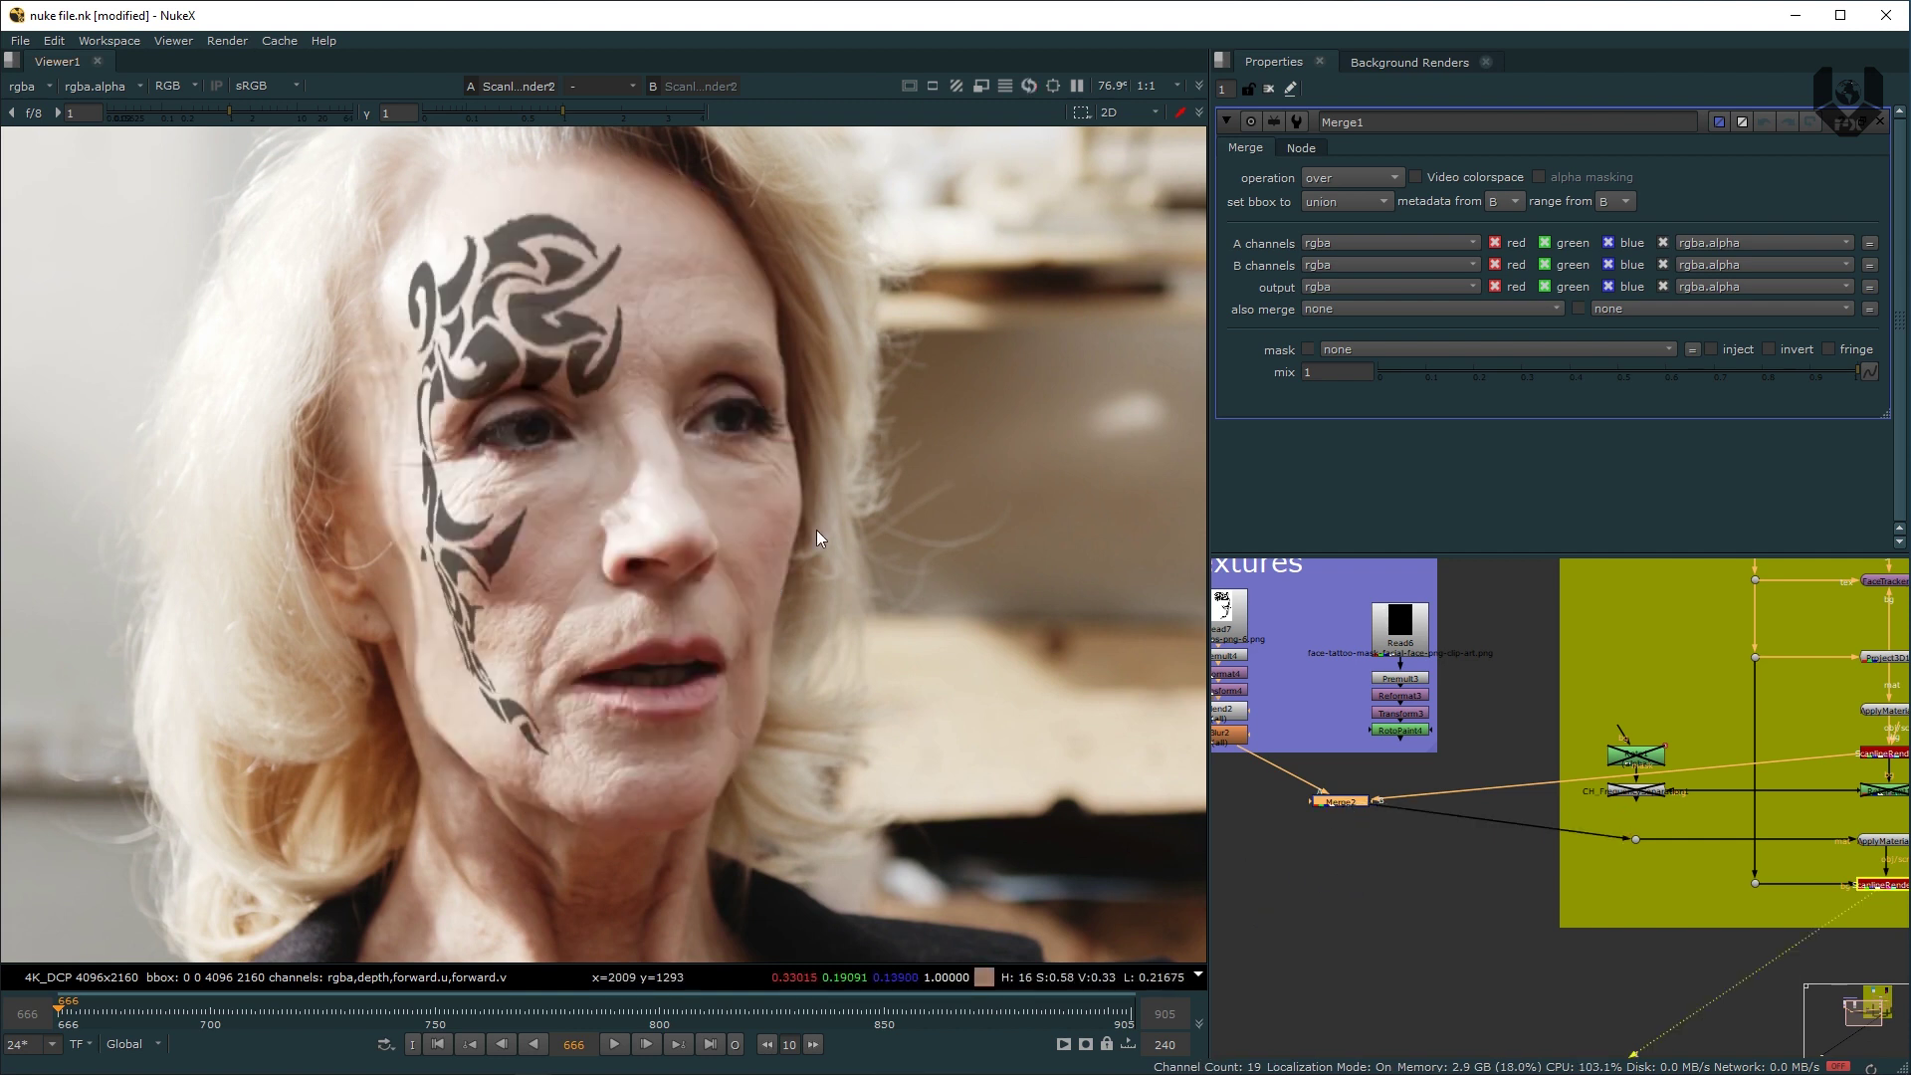
# Step: Play the sequence to check how the projected tattoo follows the face
pyautogui.click(614, 1044)
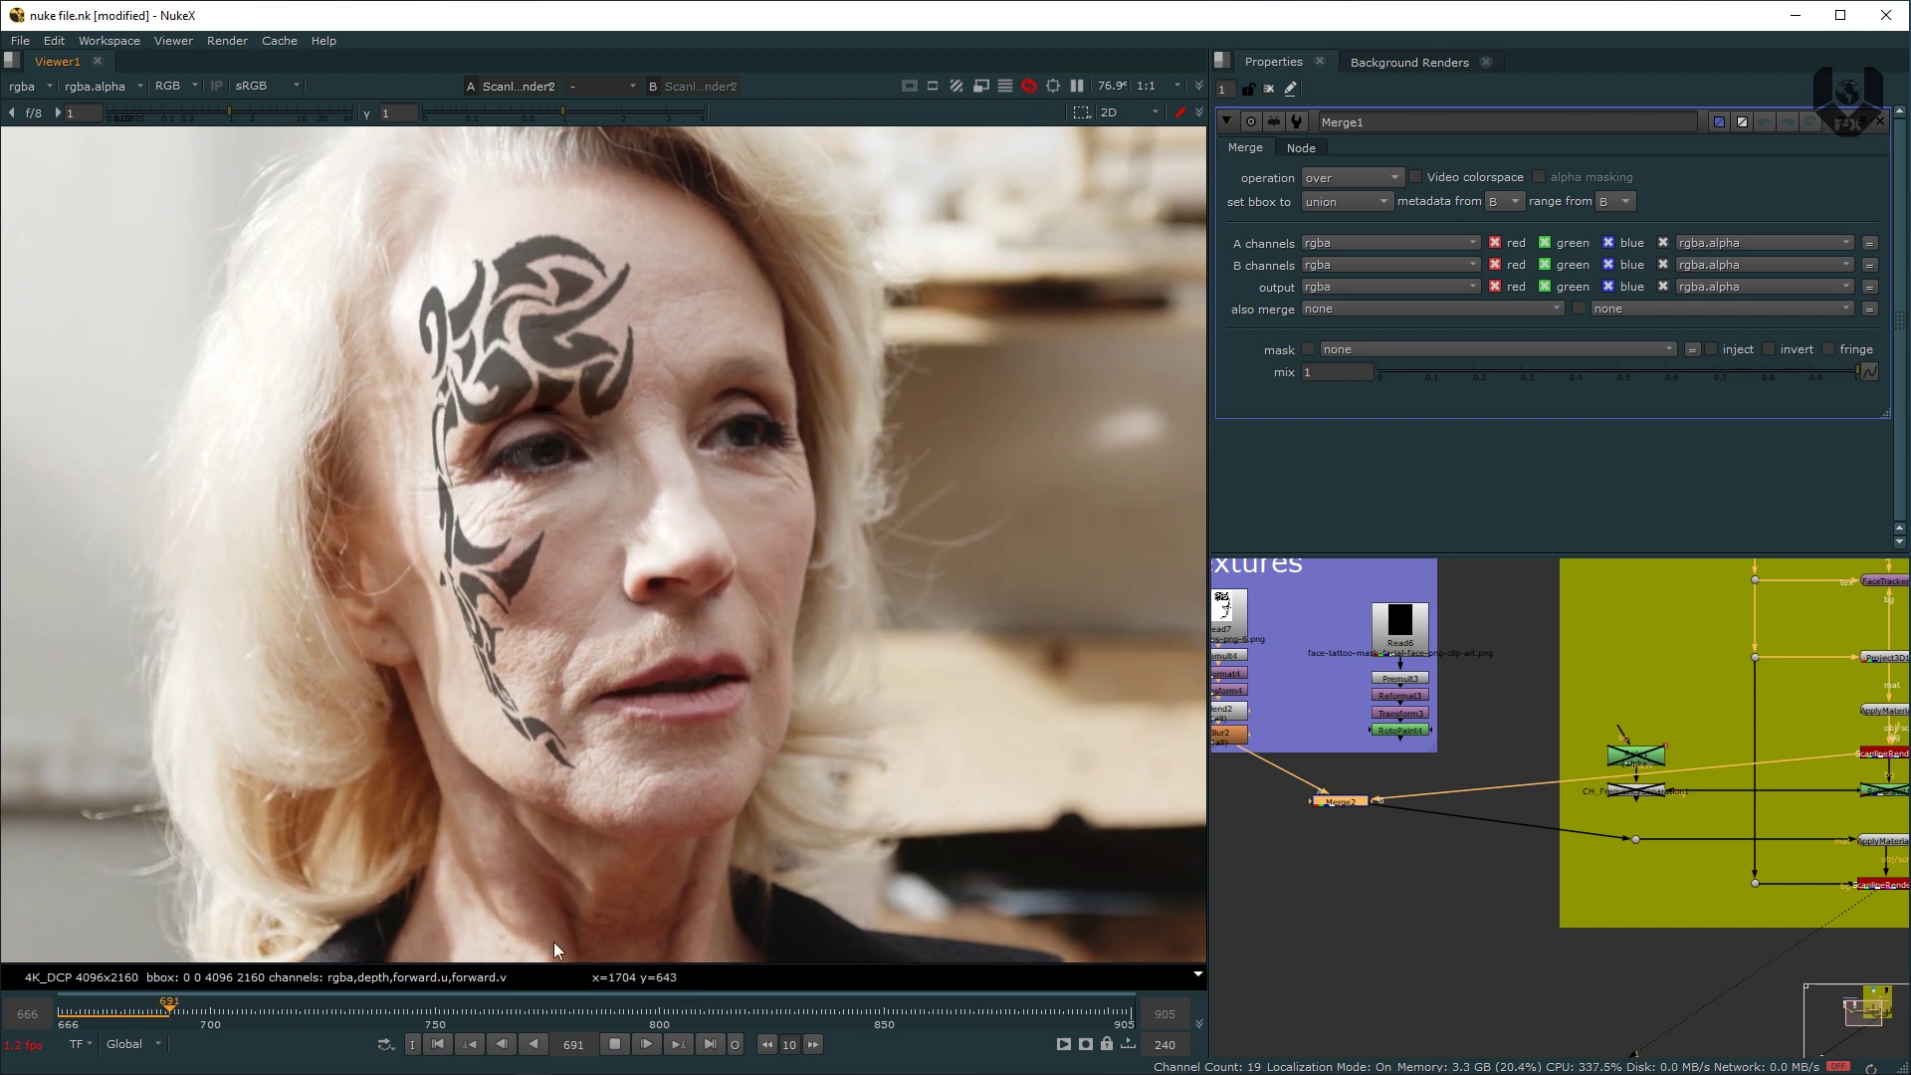
# Step: Scrub back through the sequence to check how the tattoo sticks to the face, and return to frame 666
pyautogui.click(176, 1016)
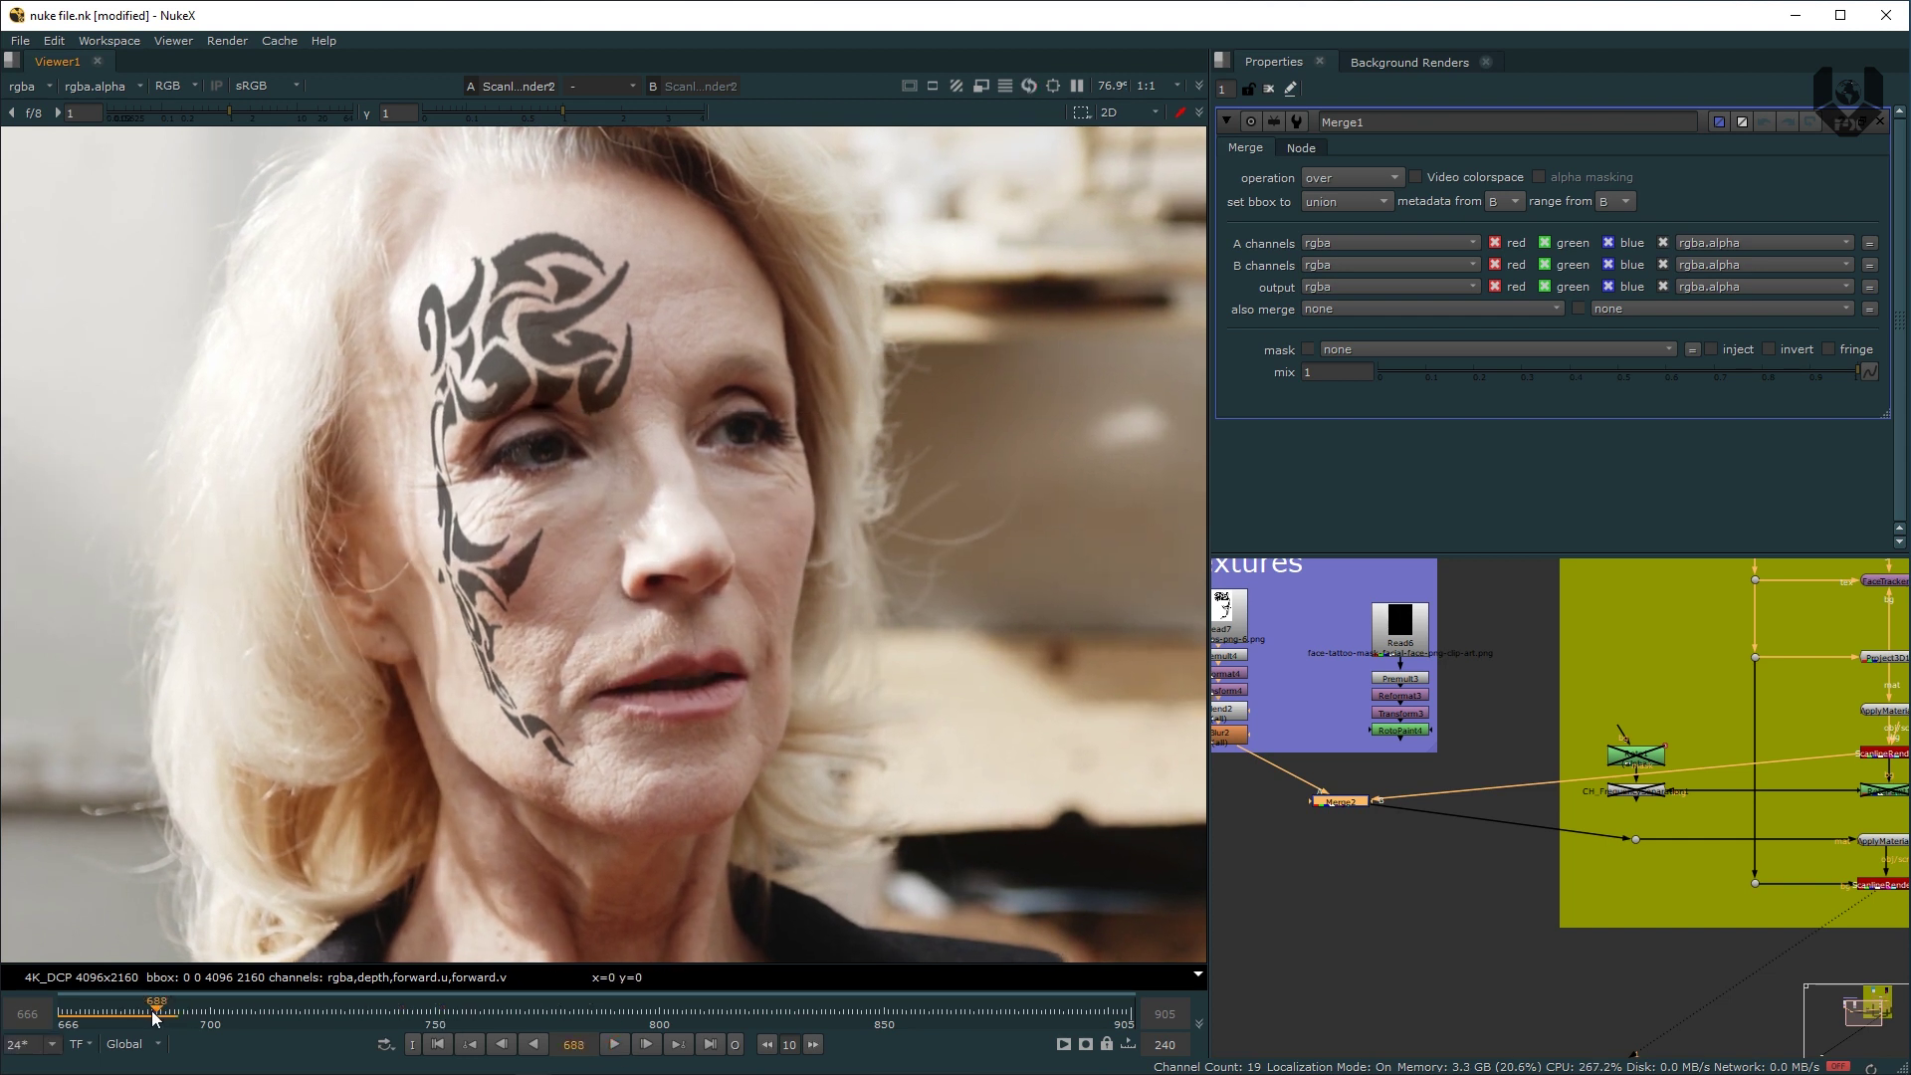
pyautogui.moveTo(177, 1015)
pyautogui.mouseDown()
pyautogui.moveTo(93, 1015)
pyautogui.moveTo(140, 1016)
pyautogui.mouseUp()
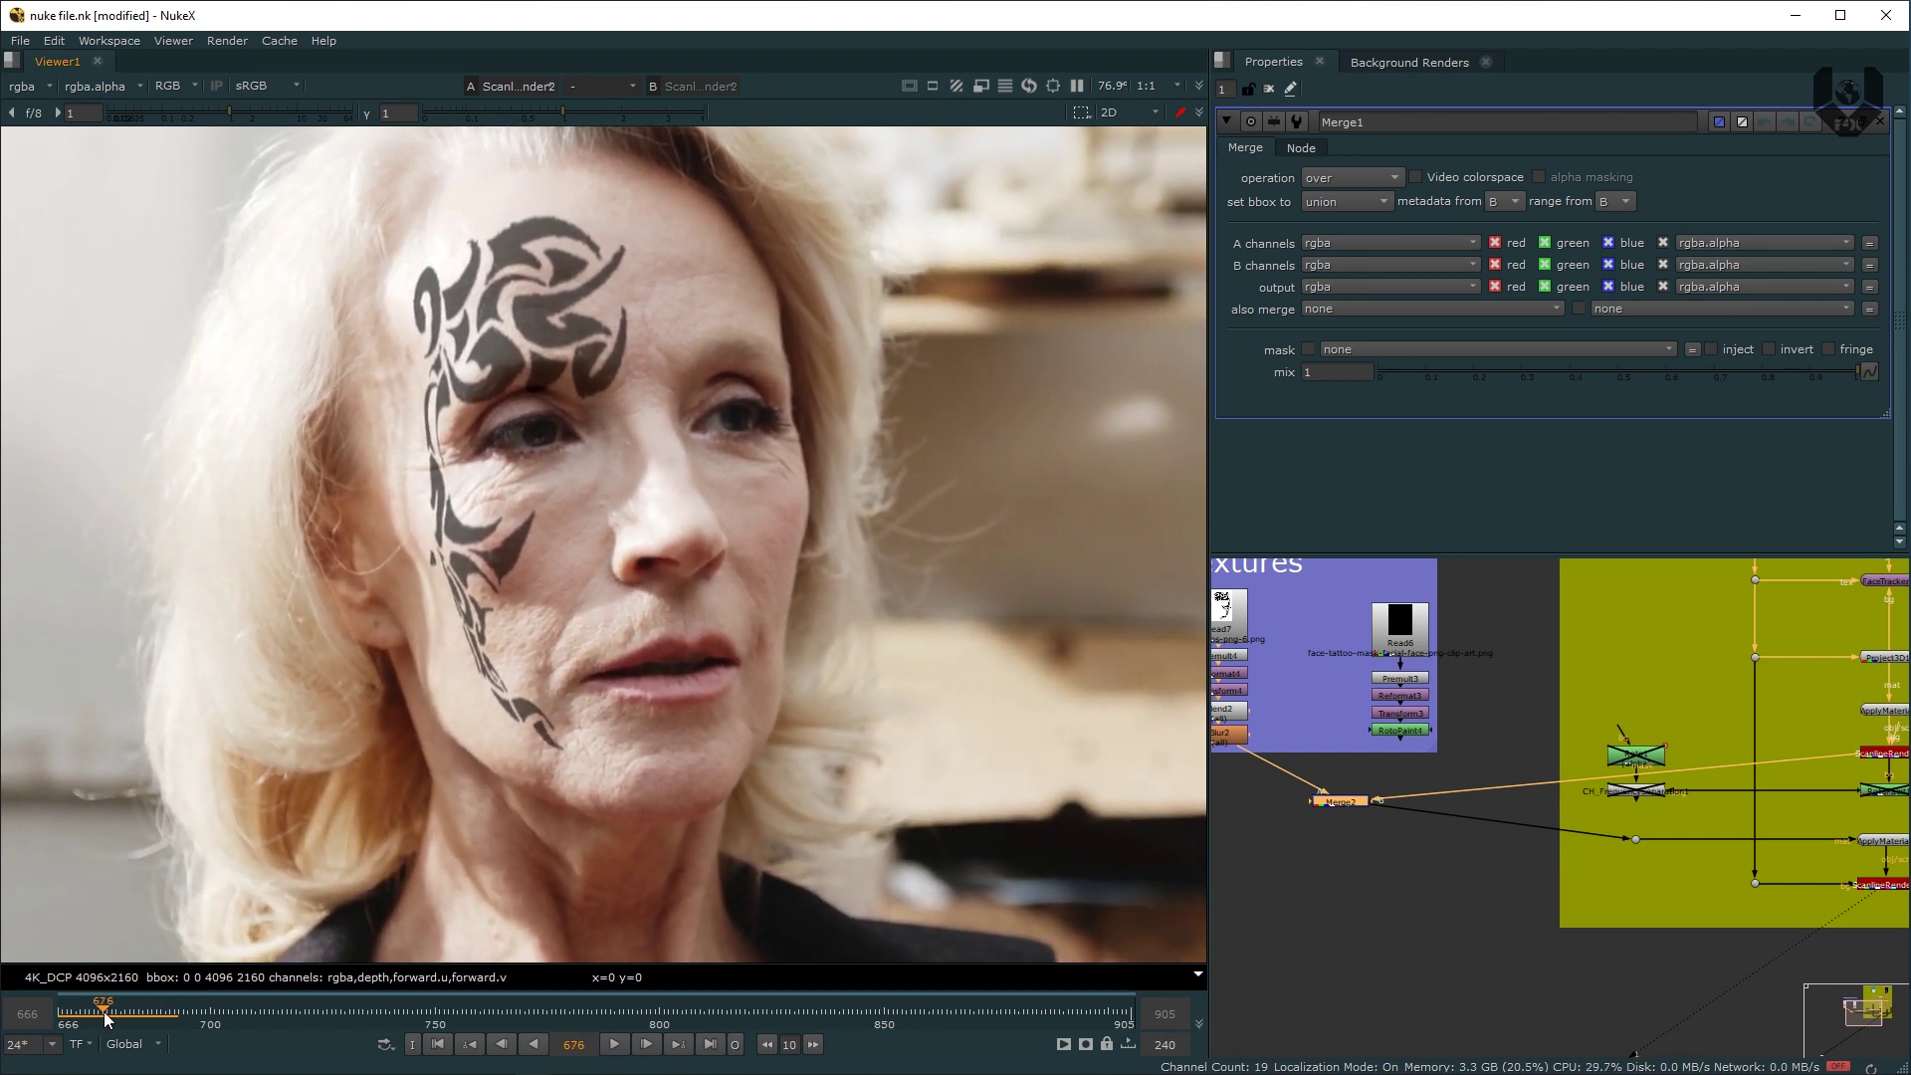
pyautogui.click(443, 1047)
# Step: Set the mix of the Merge that lays the tattoo over the face to 0.805
pyautogui.moveTo(1286, 705); pyautogui.dragTo(1295, 725, button='middle')
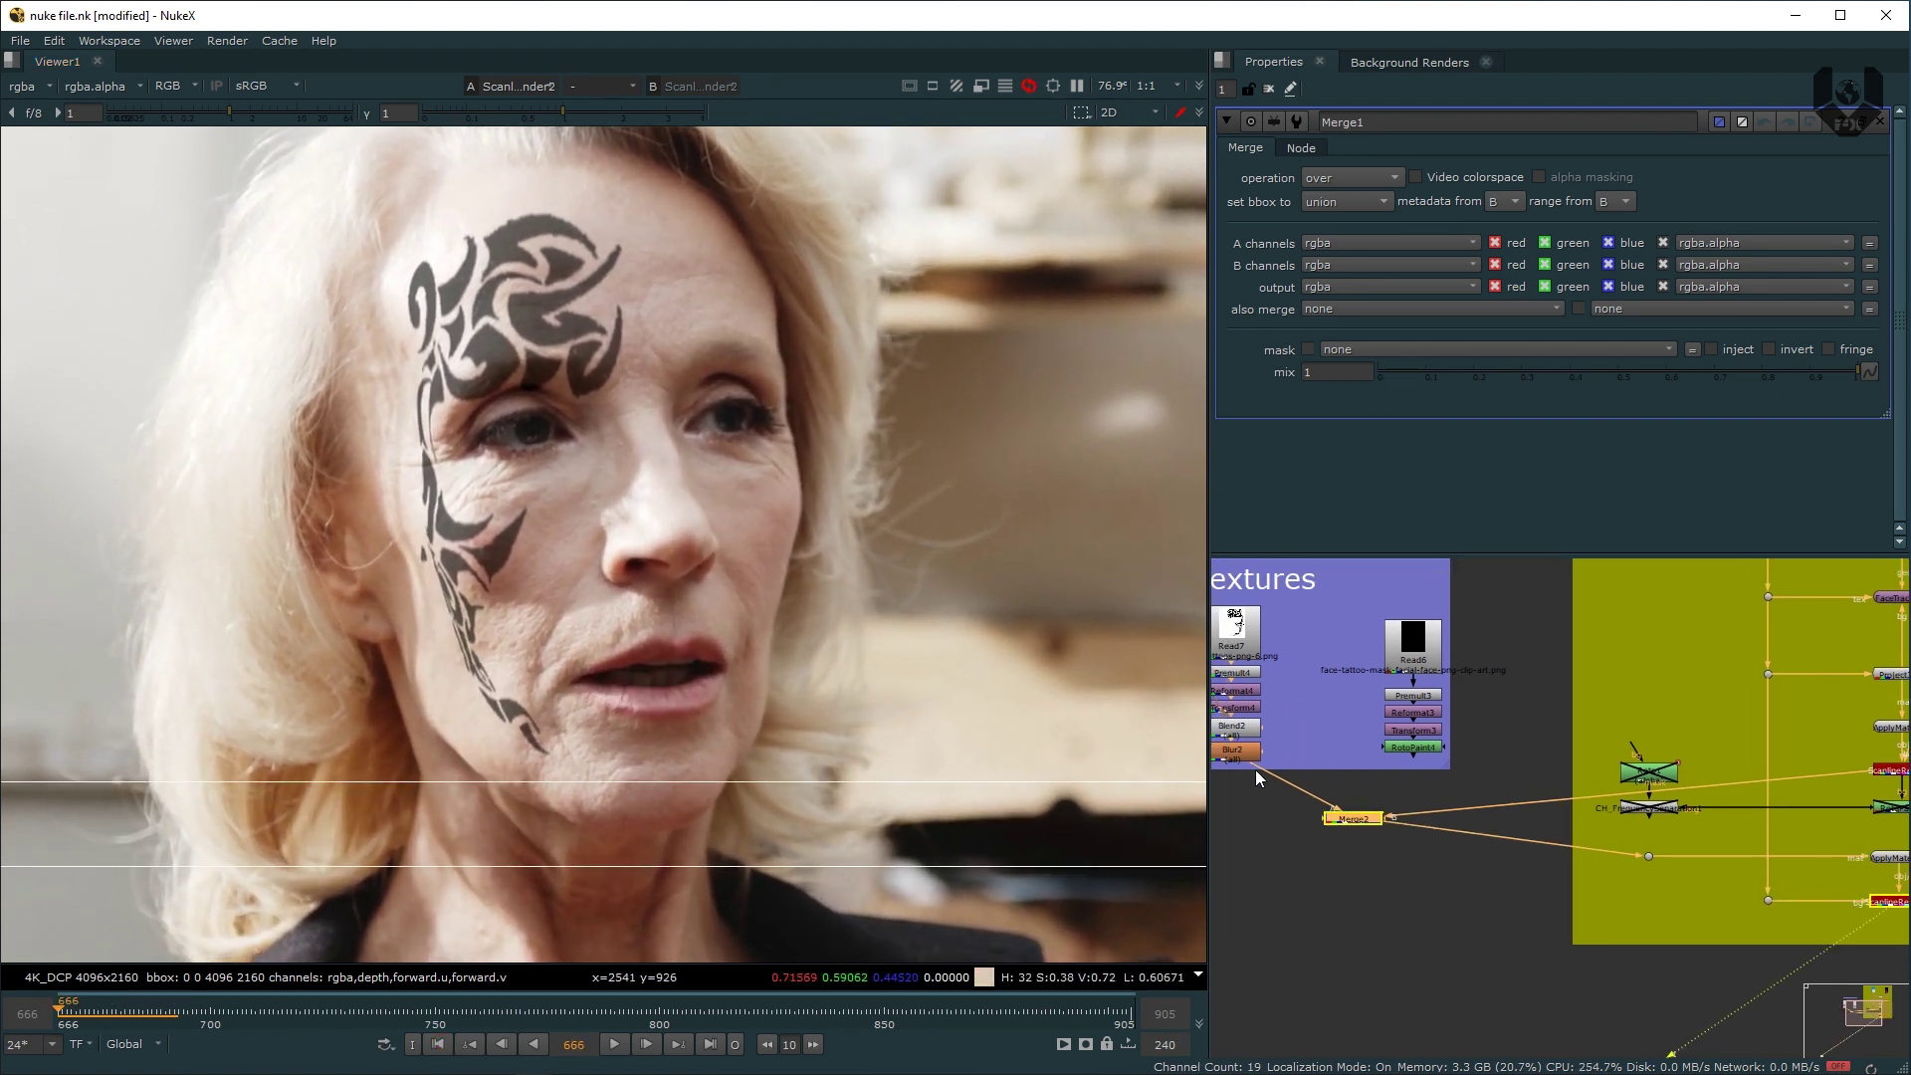
pyautogui.moveTo(1256, 768); pyautogui.dragTo(1410, 745)
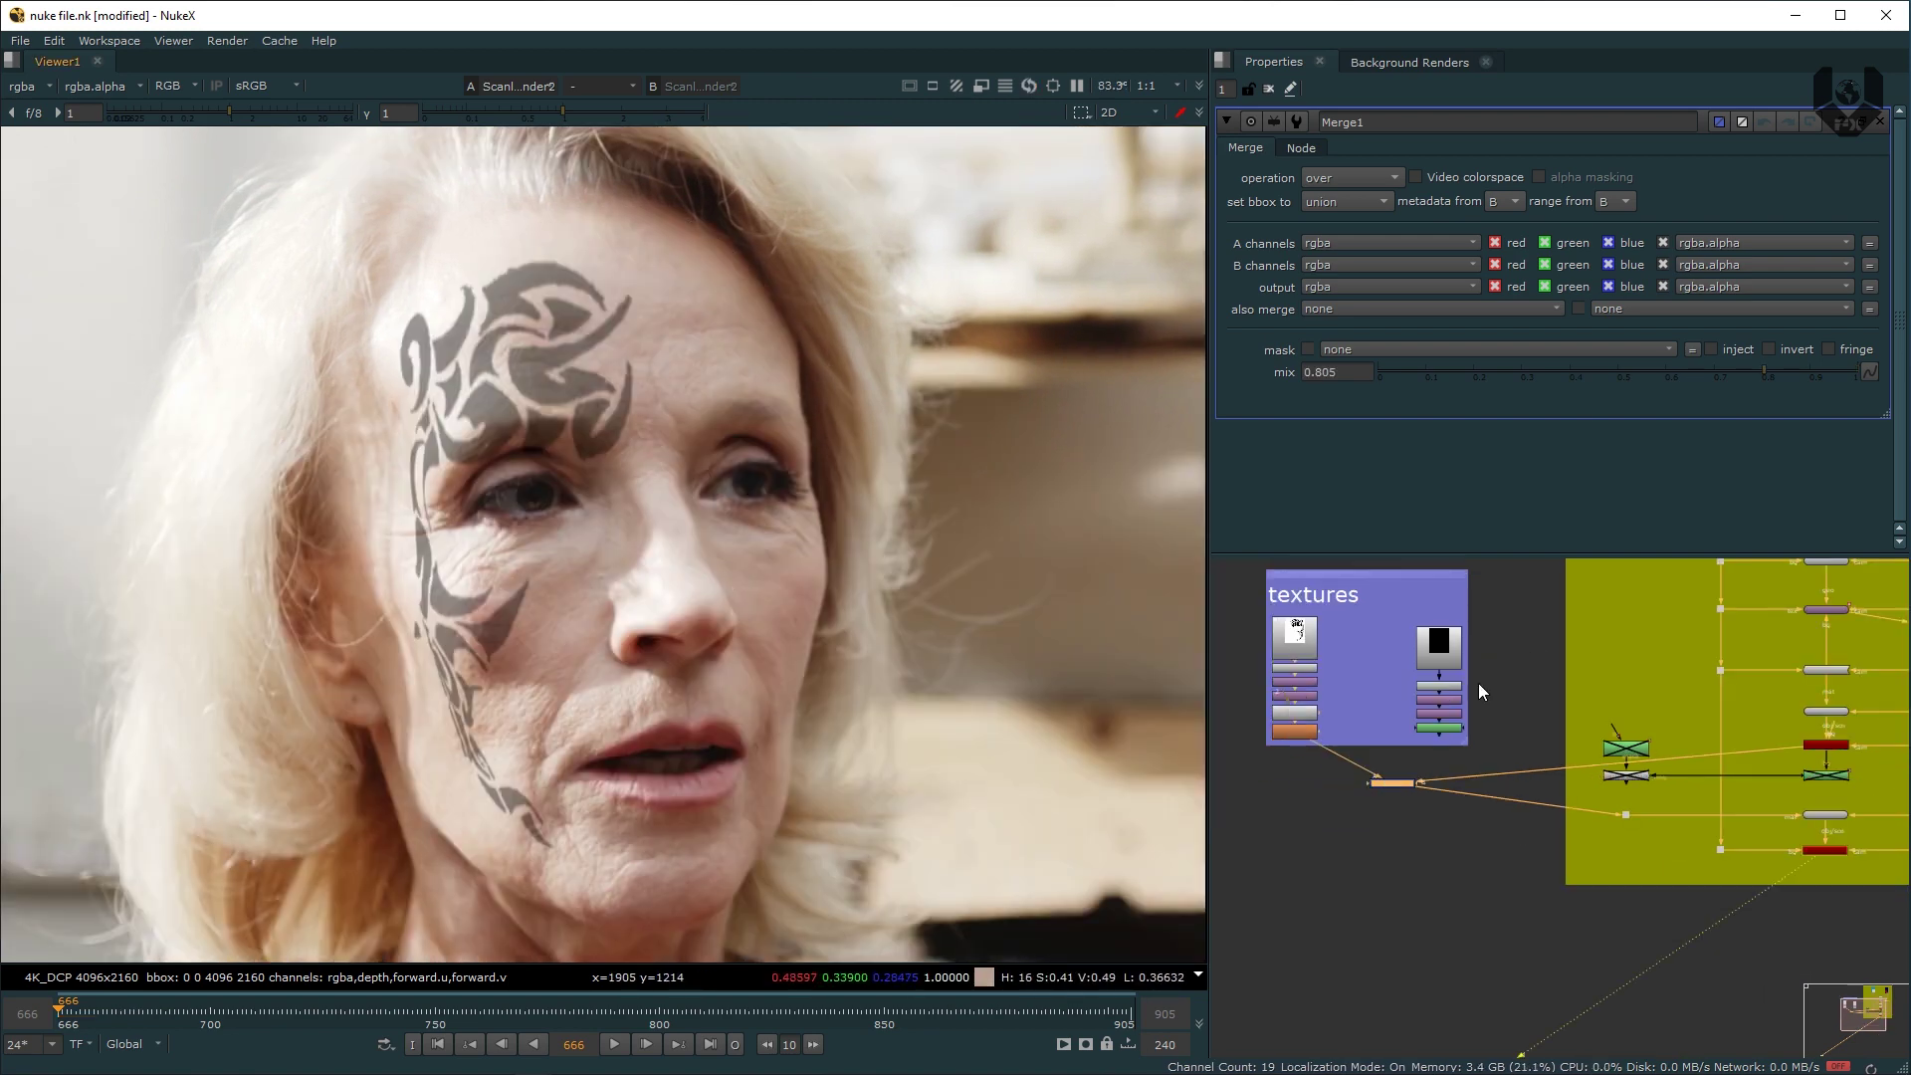
pyautogui.moveTo(1442, 701); pyautogui.dragTo(1404, 753, button='middle')
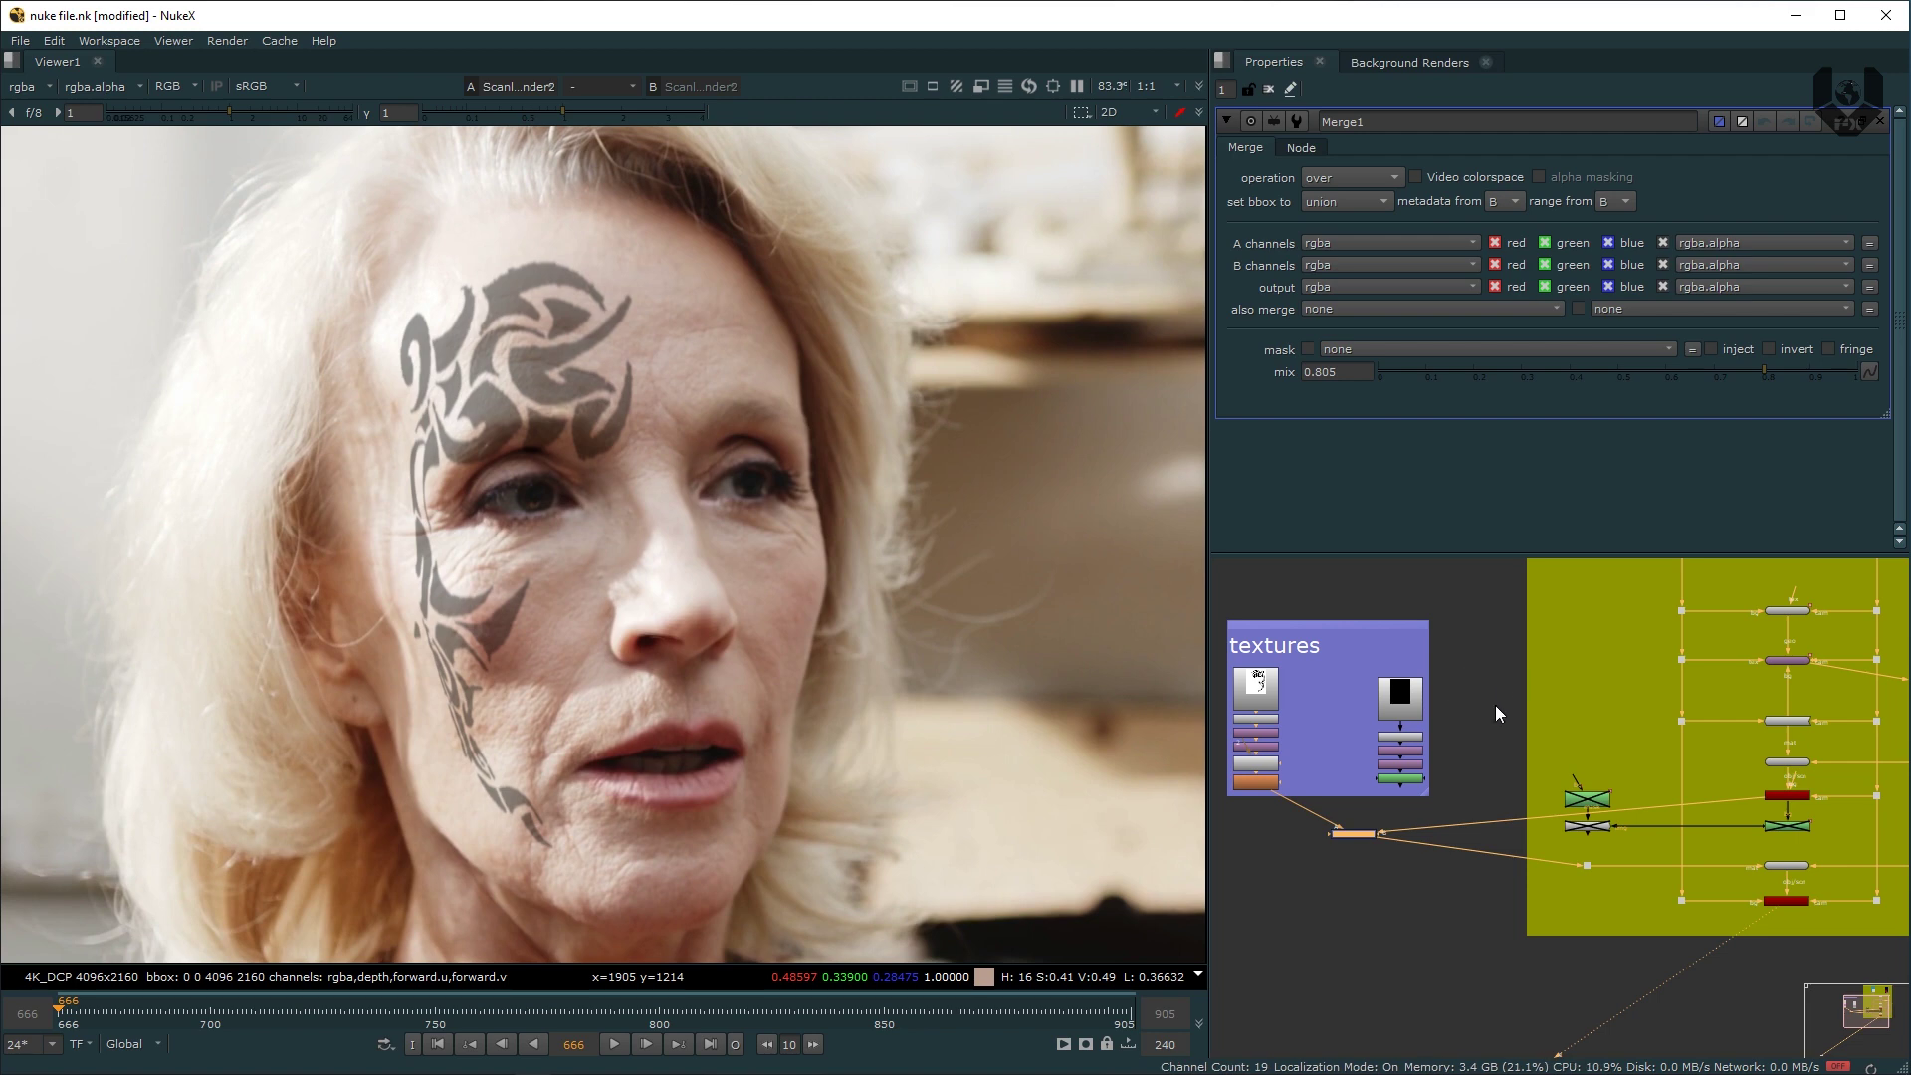
pyautogui.moveTo(1498, 713); pyautogui.dragTo(1401, 685, button='middle')
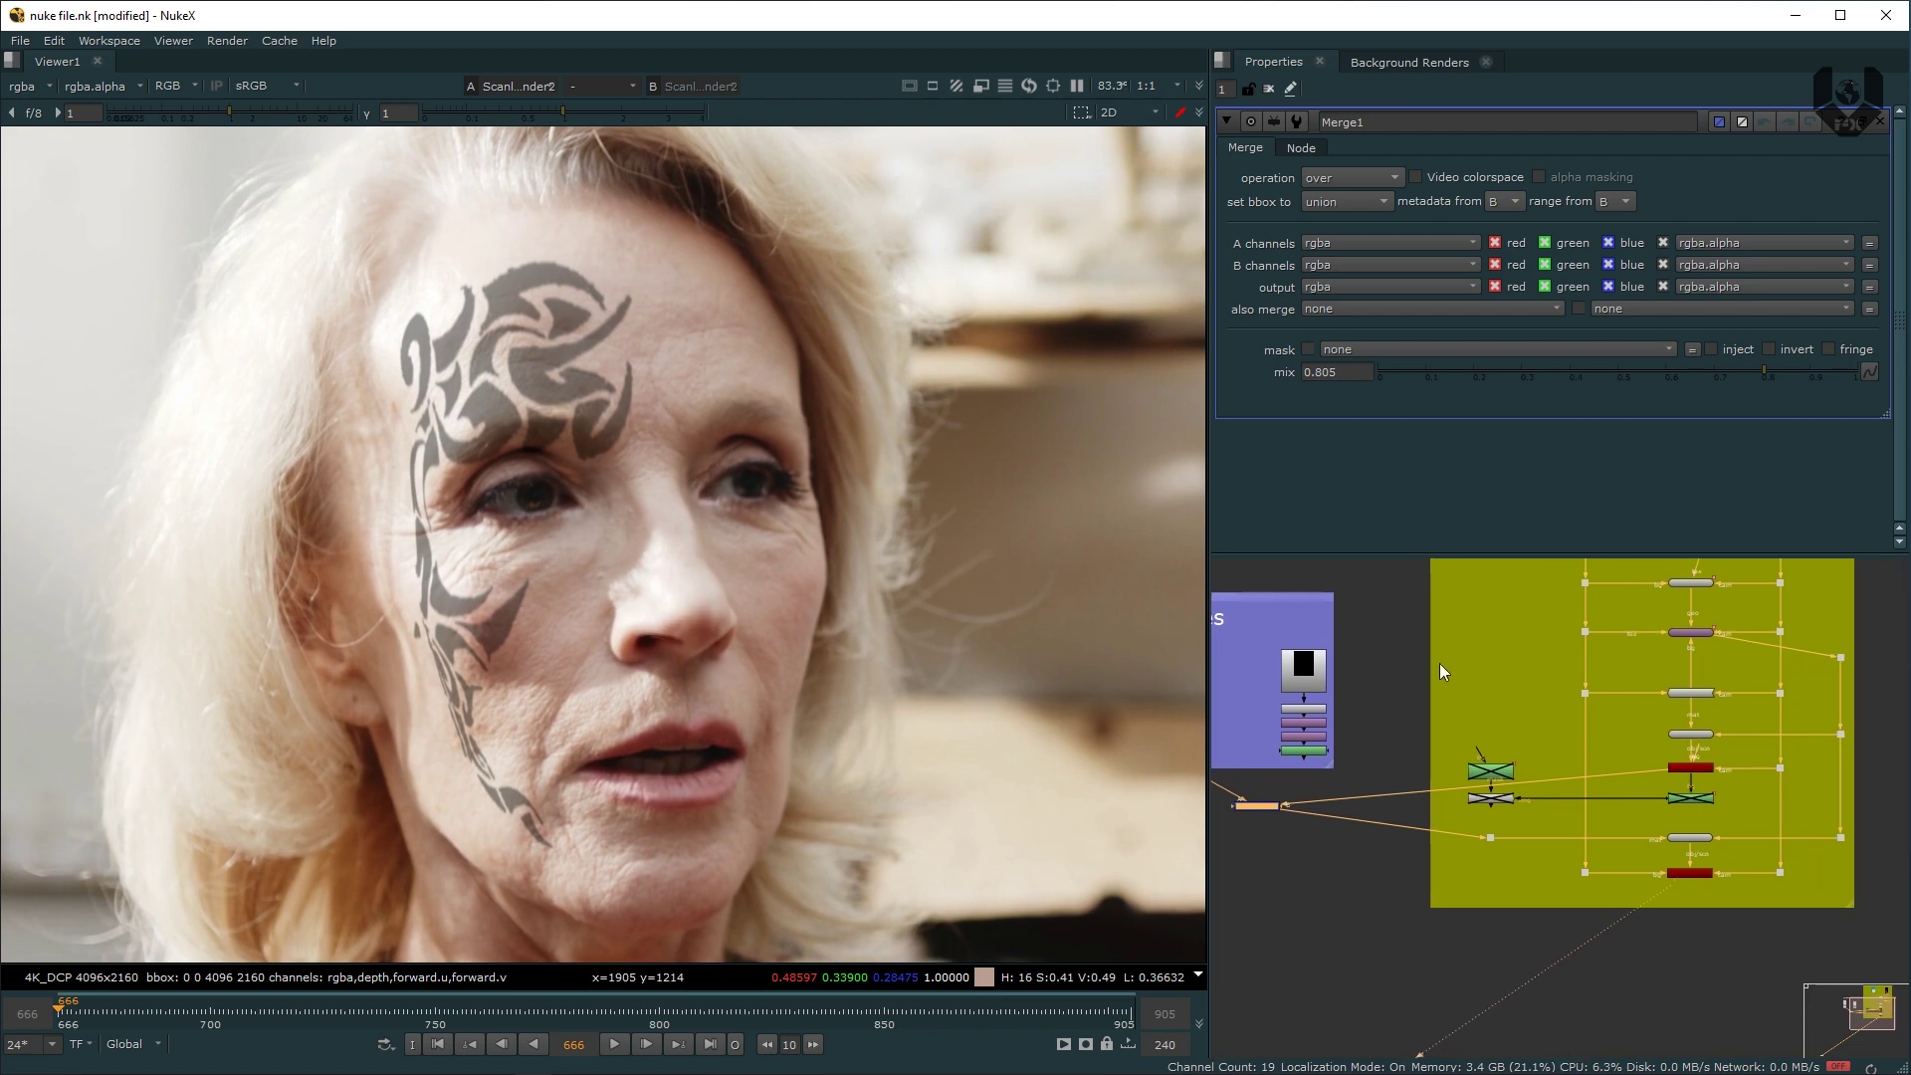